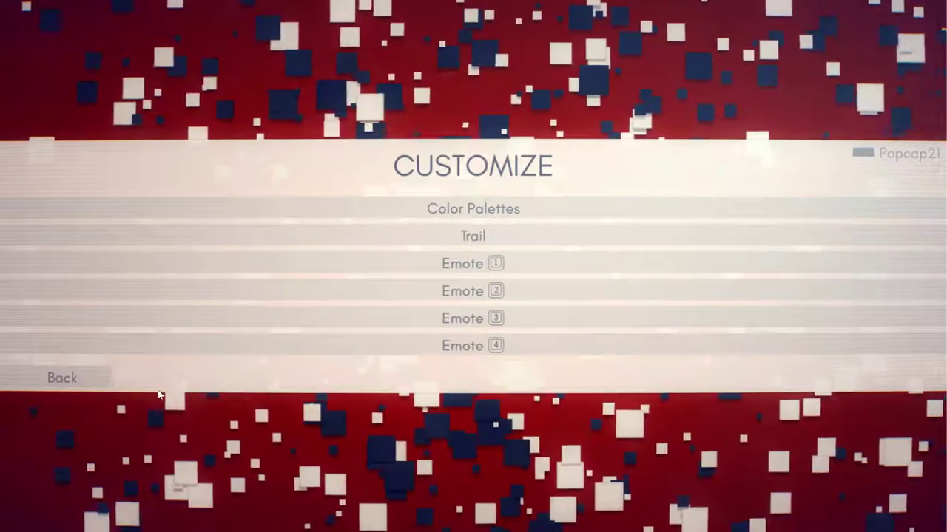
Leave customization and launch a two-player arcade match on the Far map
left_click(83, 375)
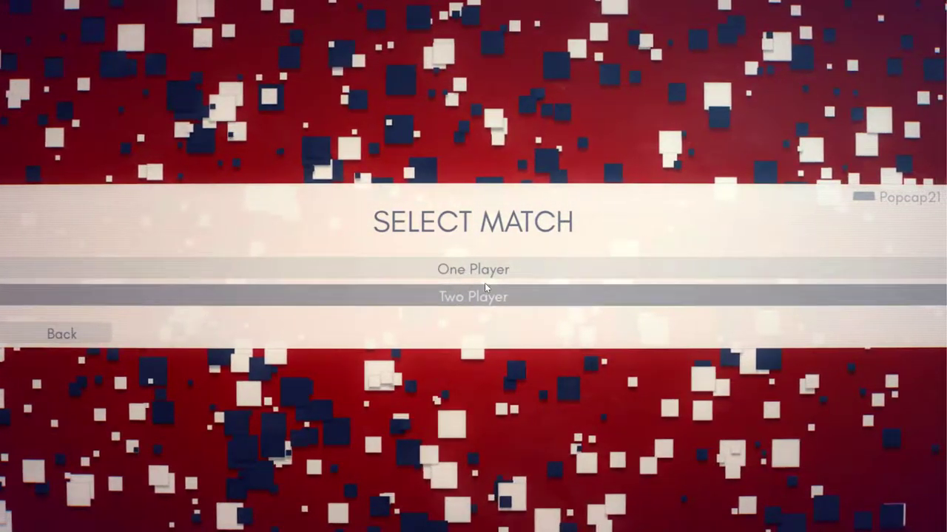
left_click(505, 293)
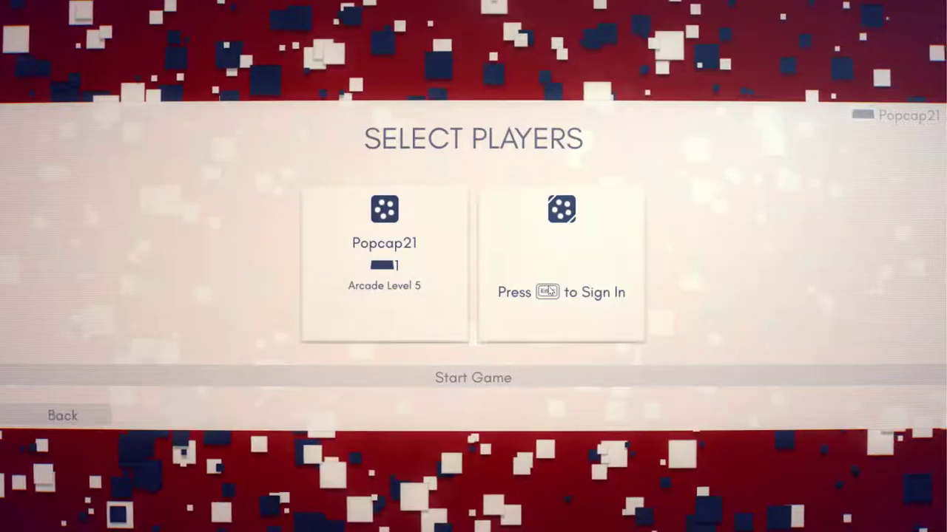
left_click(503, 377)
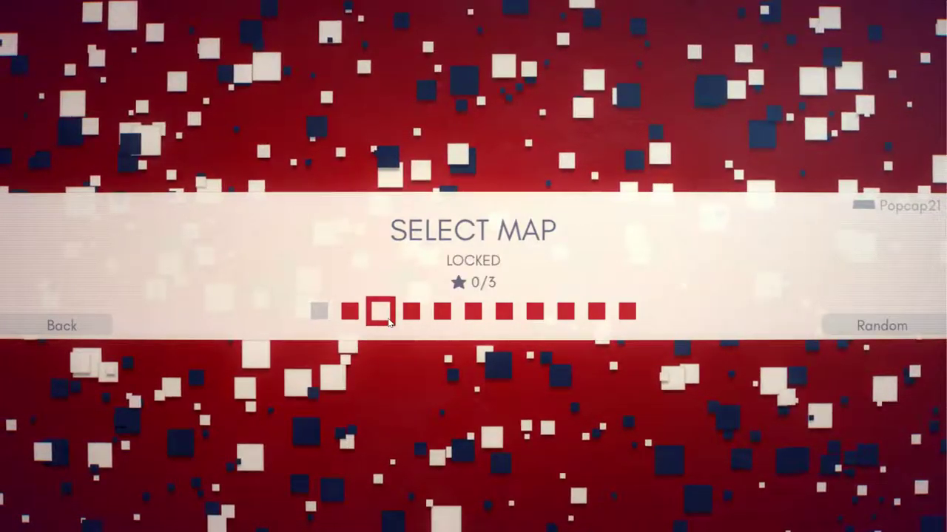
left_click(311, 314)
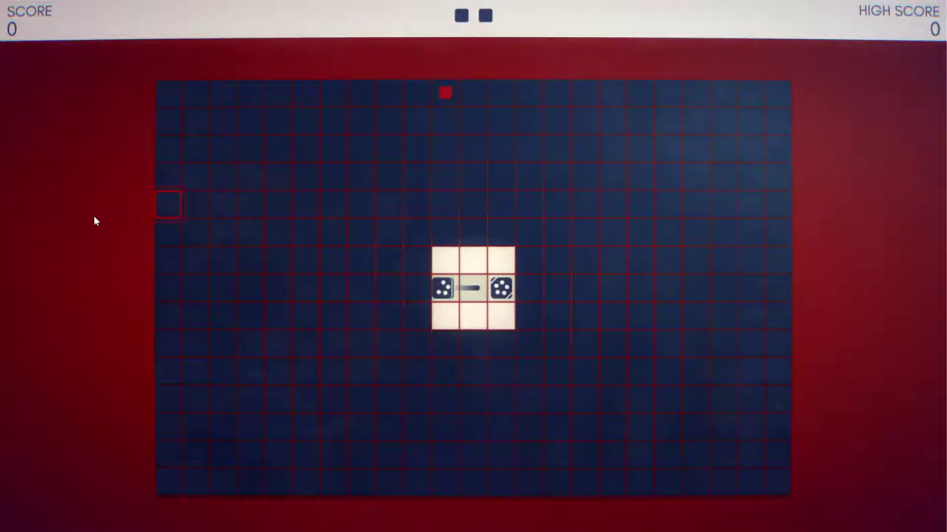
Roll the die around the grid, shooting the first enemies and setting off chain explosions
key("Right")
key("Up")
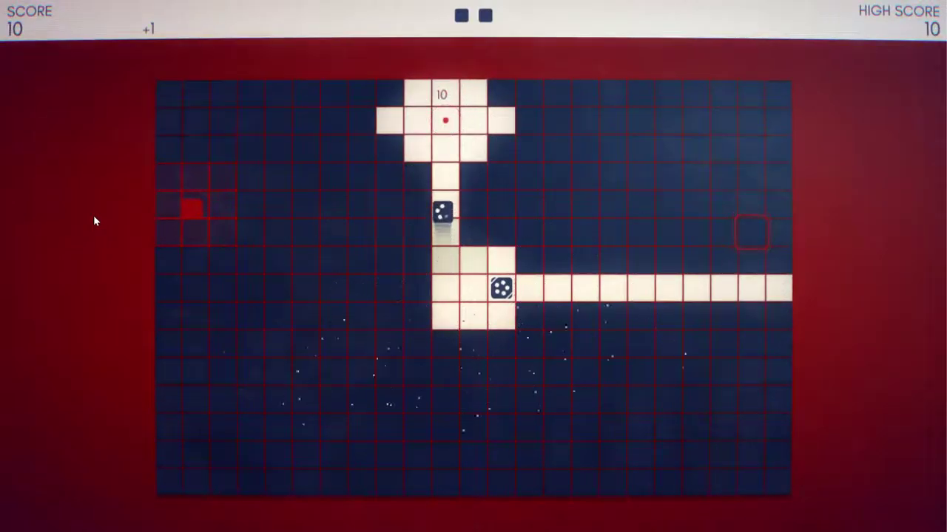
key("Left")
key("Right")
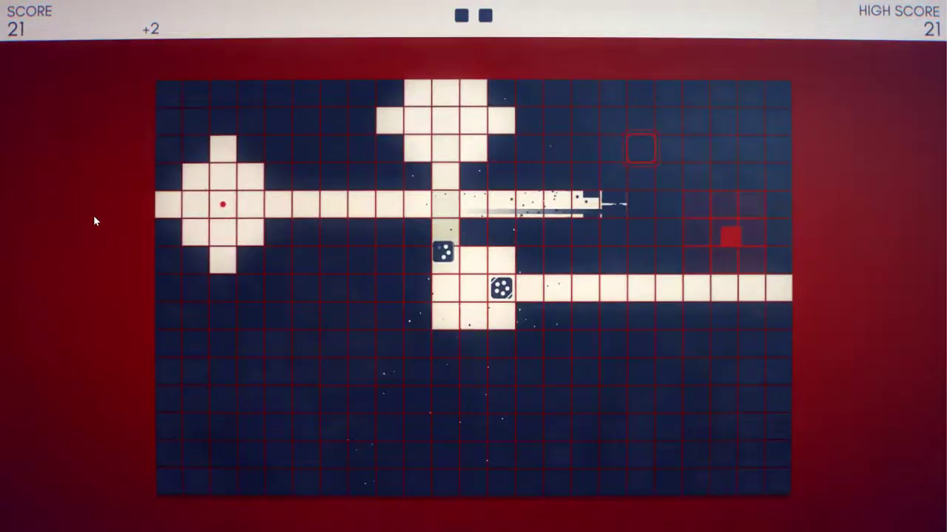
key("Right")
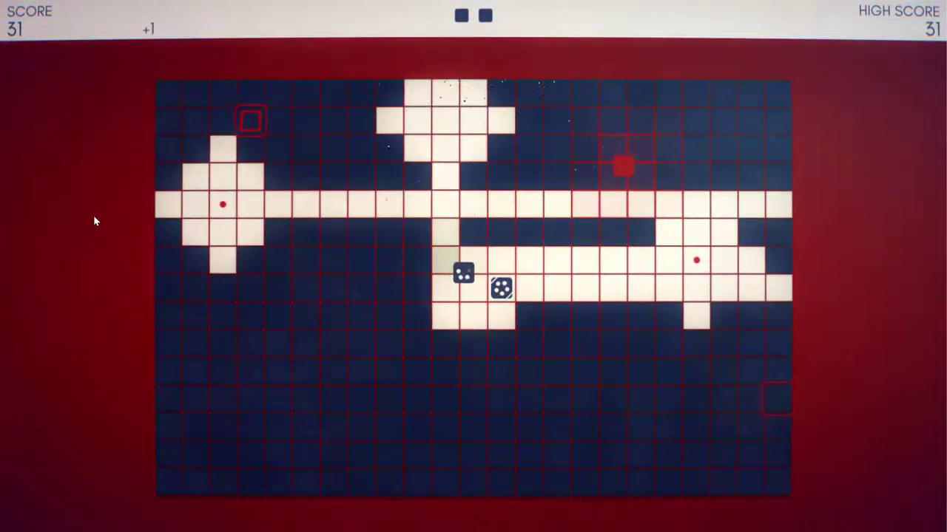
key("Right")
key("Up")
key("Right")
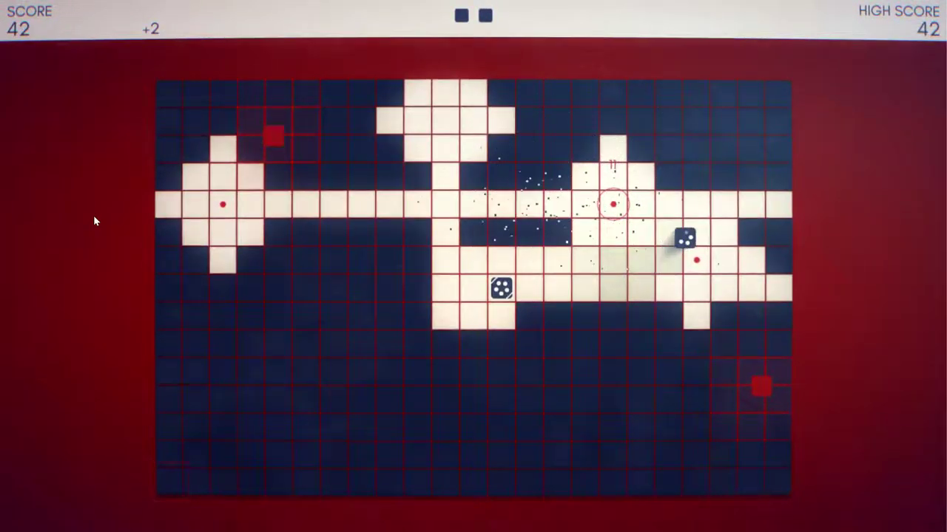
key("Right")
key("Left")
key("Up")
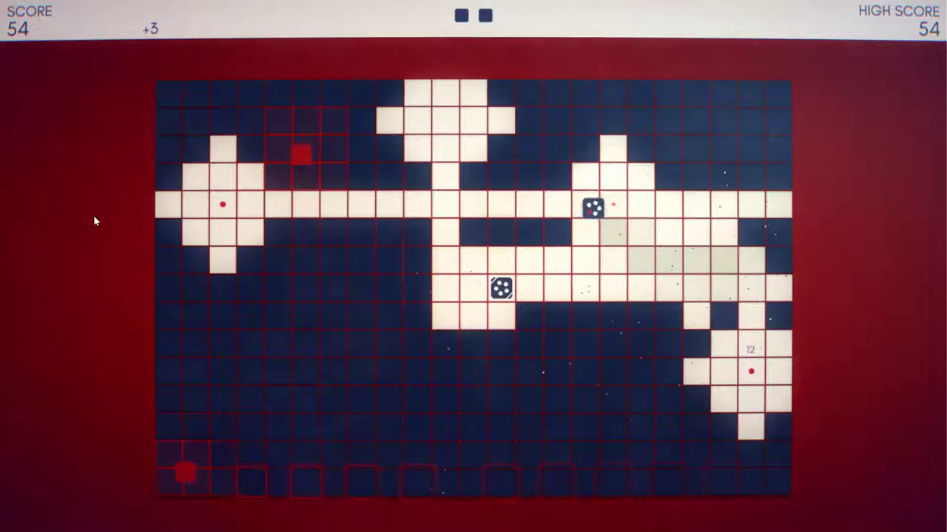
key("Down")
key("Down")
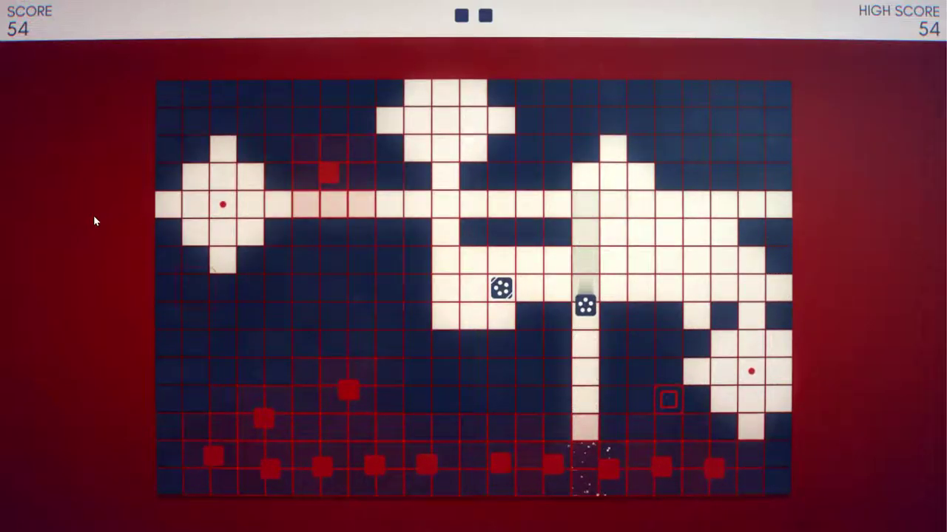
key("Up")
key("Left")
key("Right")
key("Left")
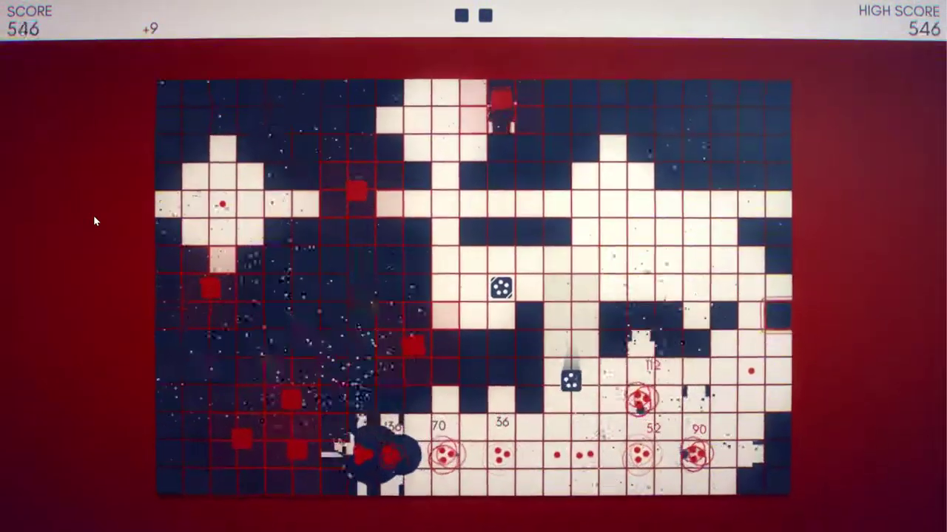
key("Left")
key("Left")
key("Left")
key("Right")
key("Right")
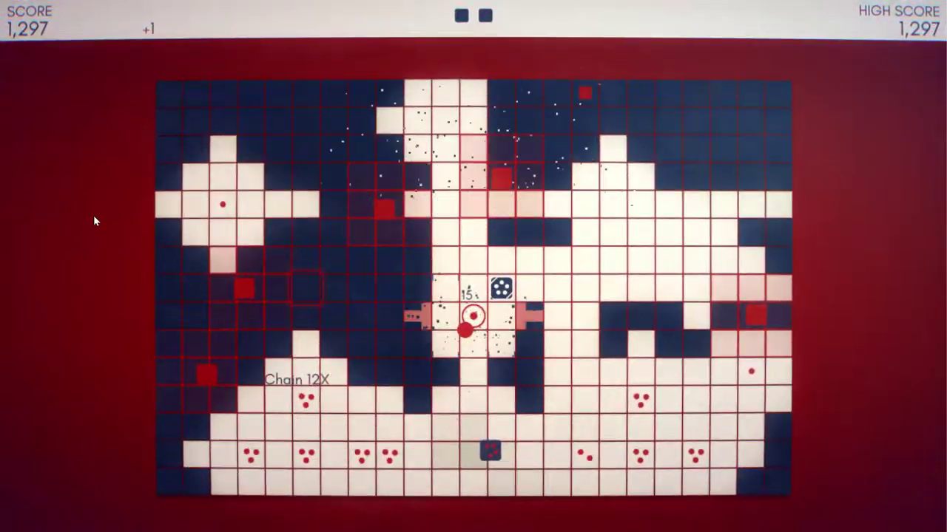
key("Up")
key("Left")
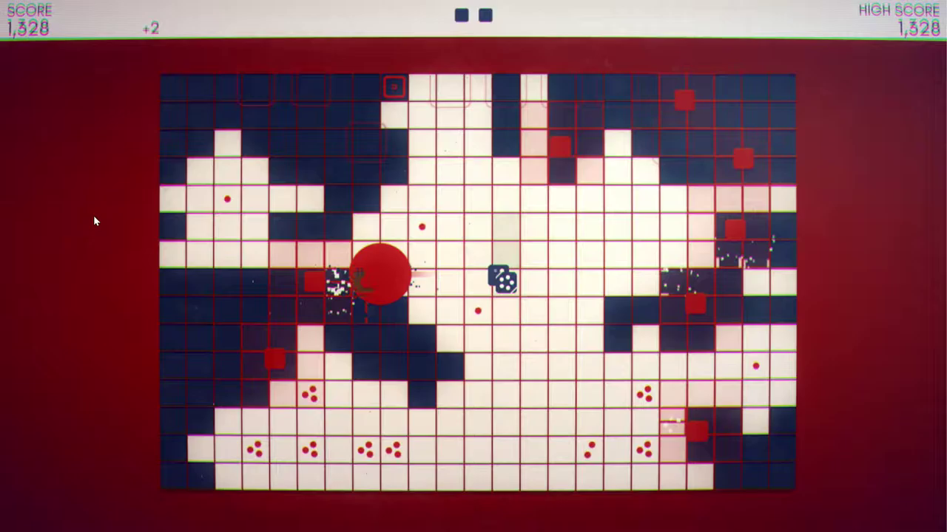
Dodge and shoot enemies across the bottom rows and upper grid, triggering chain explosions
key("Down")
key("Right")
key("Right")
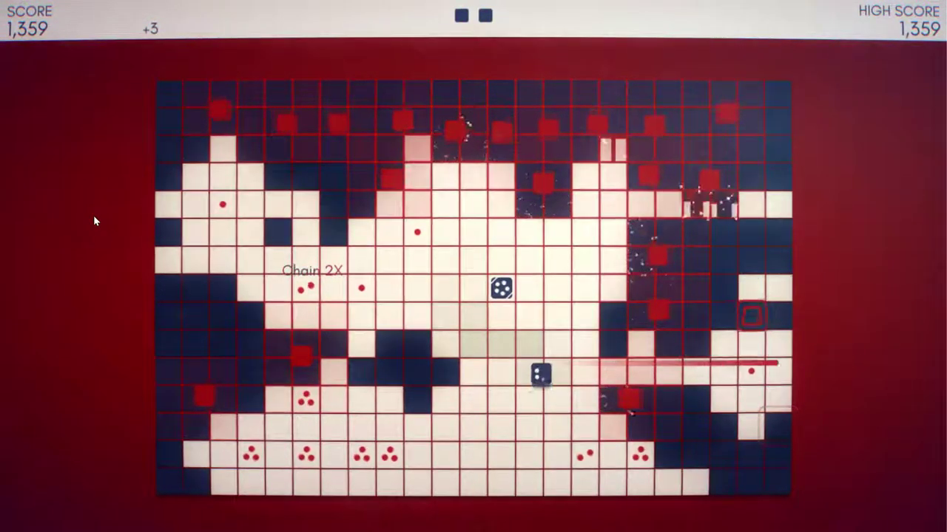
key("Up")
key("Up")
key("Up")
key("Left")
key("Left")
key("Left")
key("Down")
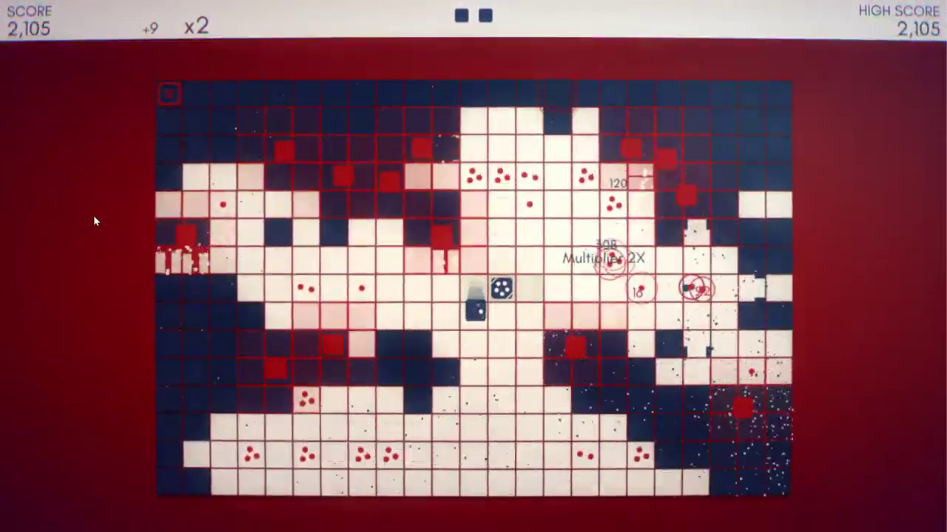
key("Down")
key("Right")
key("Down")
key("Down")
key("Down")
key("Up")
key("Right")
key("Right")
key("Right")
key("Down")
key("Down")
key("Left")
key("Left")
key("Left")
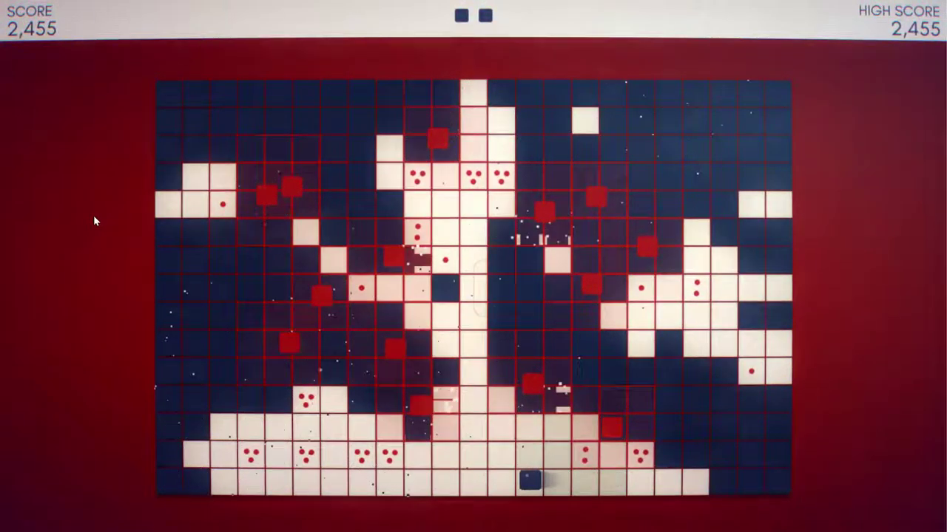
key("Left")
key("Left")
key("Left")
key("Left")
key("Left")
key("Up")
key("Right")
key("Right")
key("Left")
key("Left")
key("Left")
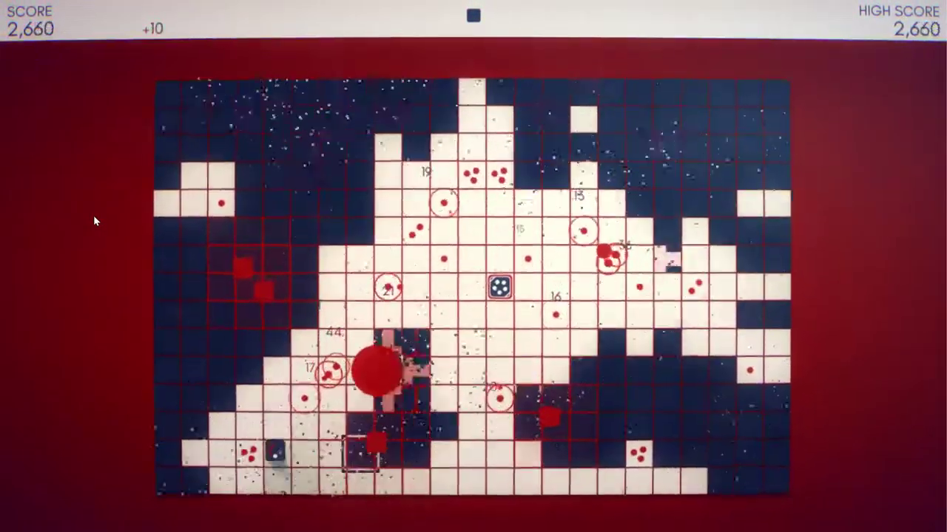
key("Down")
key("Right")
key("Right")
key("Right")
key("Up")
key("Up")
key("Up")
key("Right")
key("Right")
key("Right")
key("Up")
key("Left")
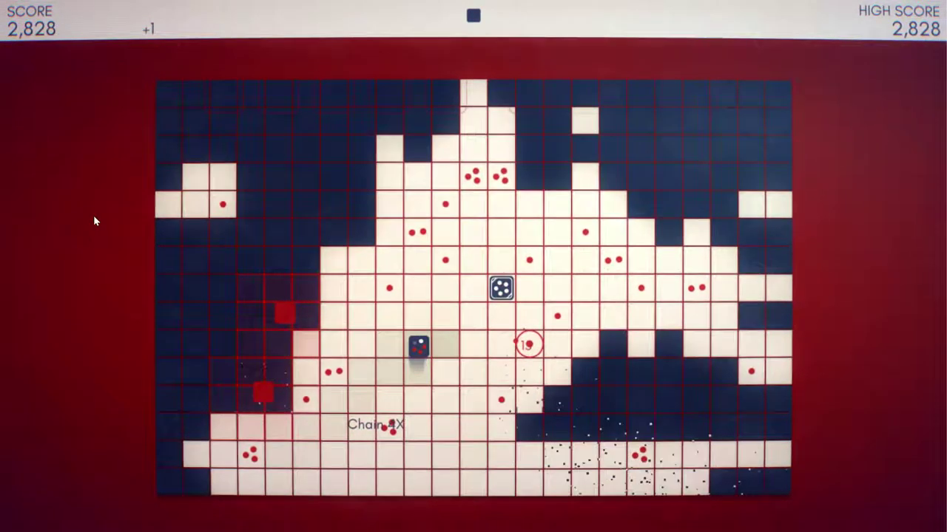
key("Right")
key("Up")
key("Up")
key("Down")
key("Down")
key("Down")
key("Down")
key("Right")
key("Down")
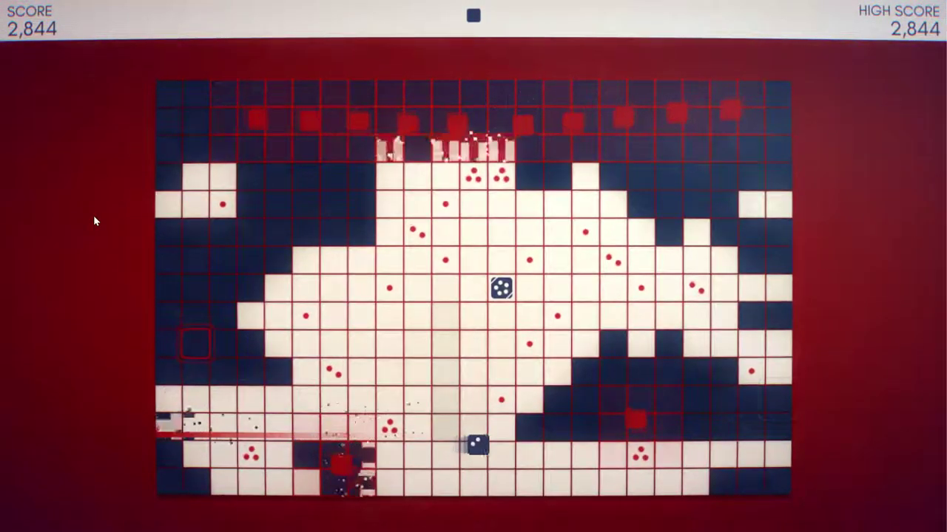
key("Right")
key("Left")
key("Left")
key("Left")
key("Up")
key("Up")
key("Up")
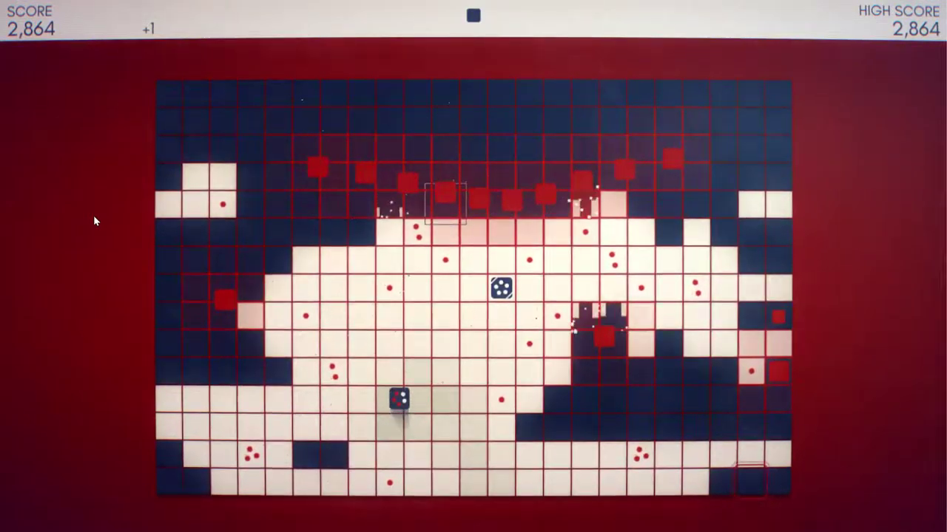
key("Right")
key("Up")
key("Up")
key("Right")
key("Right")
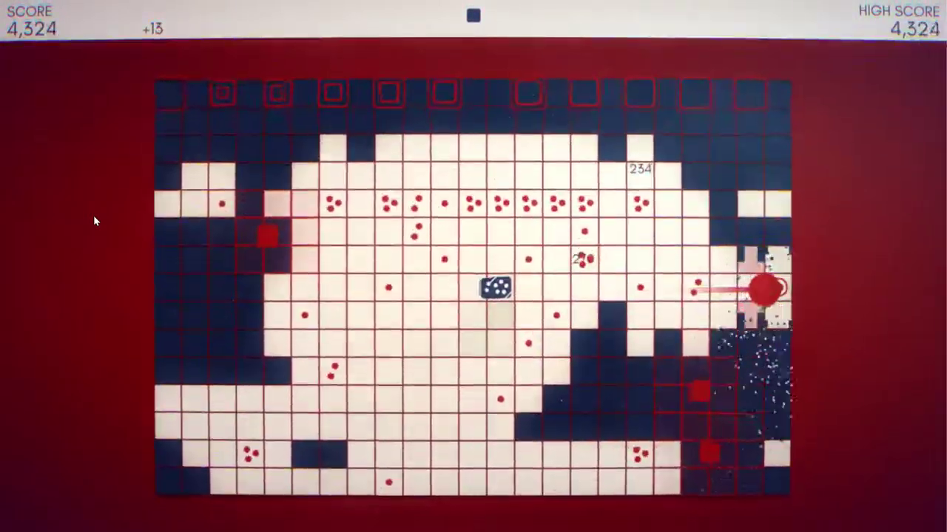
key("Right")
key("Right")
key("Up")
key("Up")
key("Left")
key("Up")
key("Left")
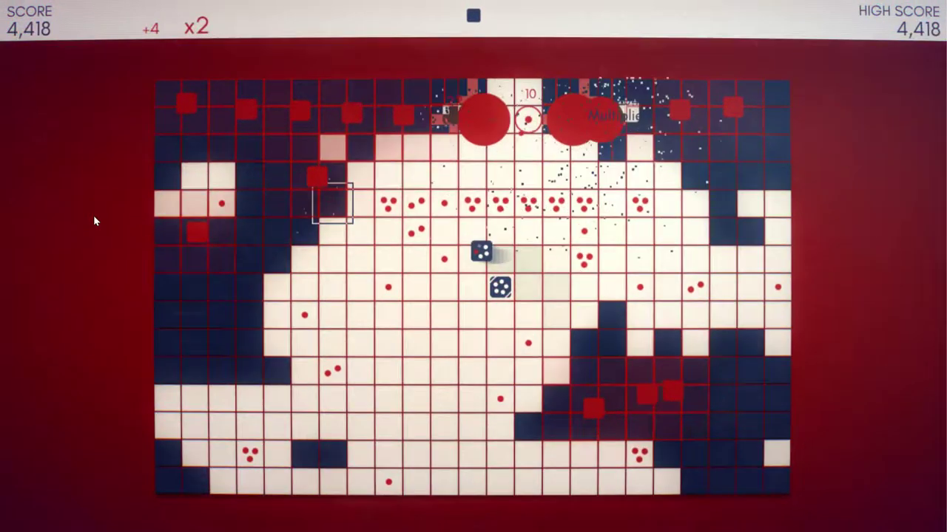
key("Up")
key("Up")
key("Up")
key("Right")
key("Right")
key("Down")
key("Down")
key("Up")
key("Right")
key("Right")
key("Down")
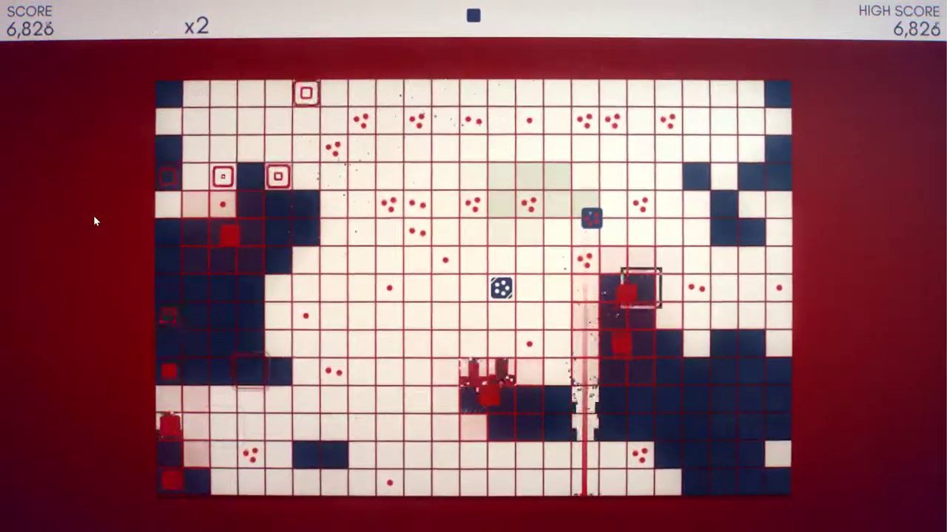
key("Right")
key("Left")
key("Left")
key("Left")
key("Left")
key("Left")
key("Left")
key("Down")
key("Down")
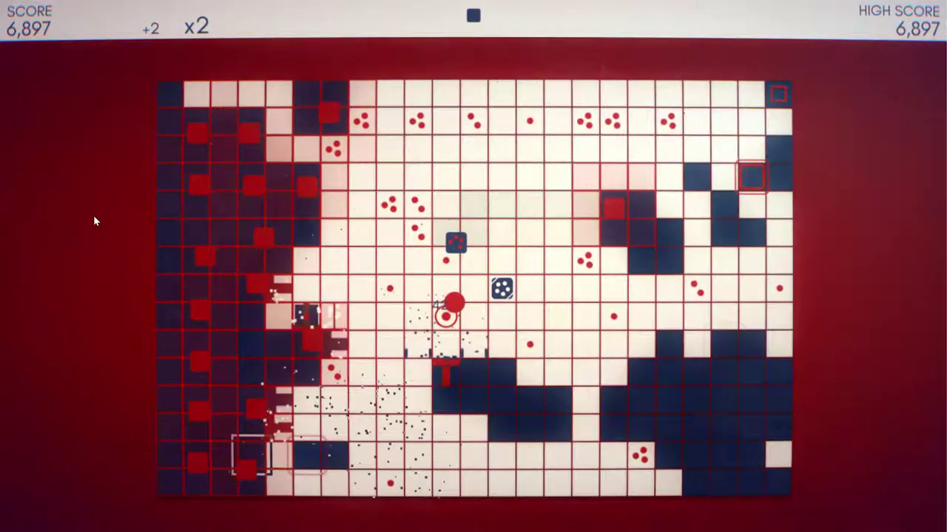
key("Right")
key("Right")
key("Right")
key("Down")
key("Down")
key("Left")
key("Left")
key("Left")
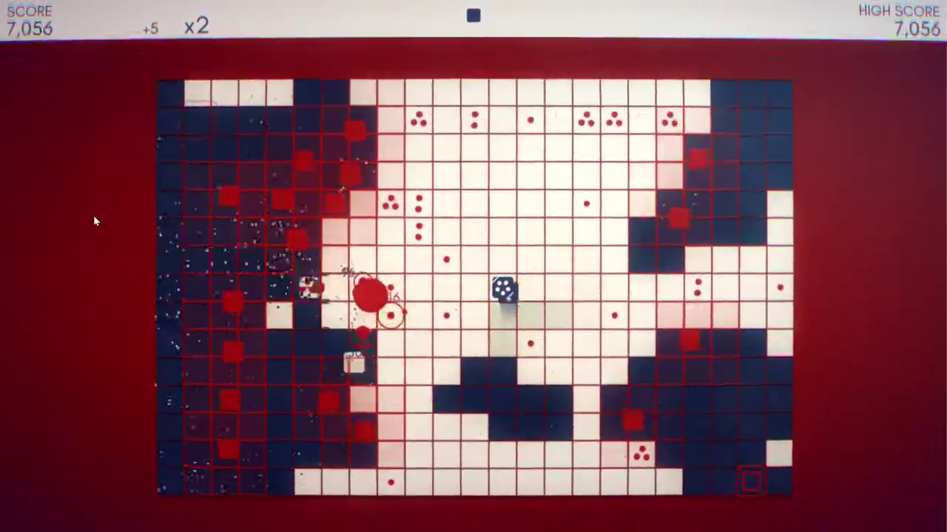
key("Left")
key("Up")
key("Up")
key("Down")
key("Down")
key("Down")
key("Up")
key("Up")
key("Up")
key("Left")
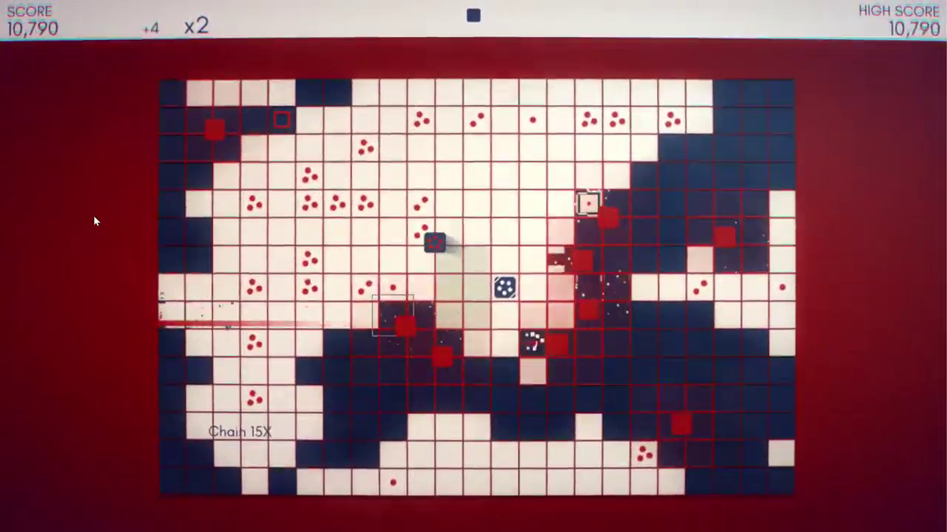
key("Up")
key("Down")
key("Left")
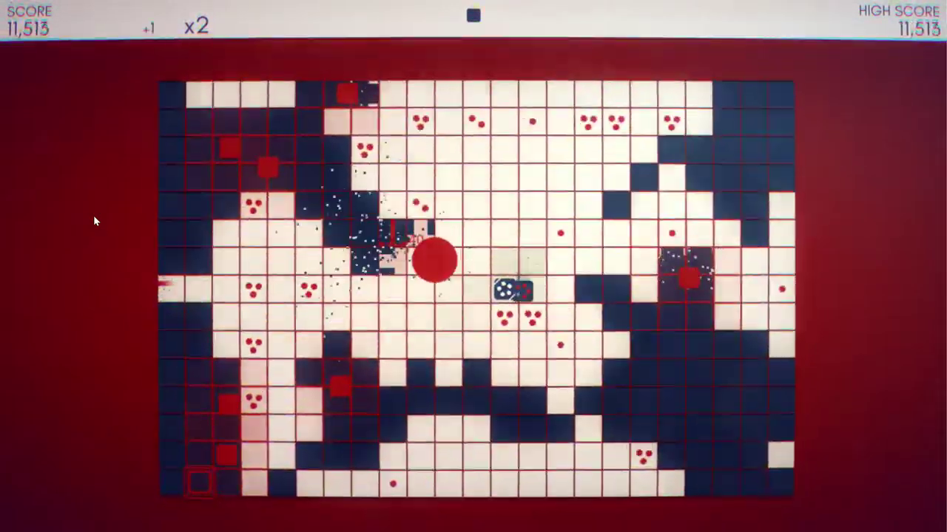
Roll the die across the board flipping tiles until the round ends at 15,843
key("Up")
key("Down")
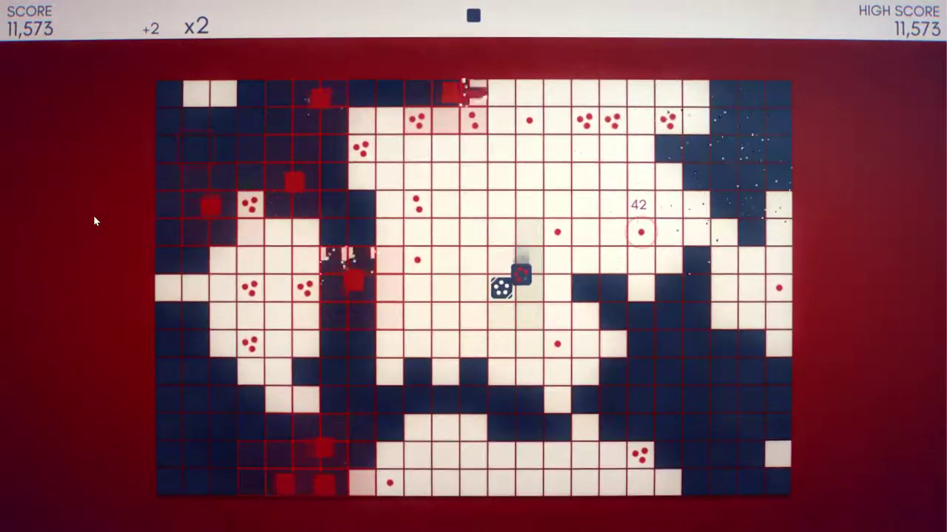
key("Left")
key("Left")
key("Up")
key("Up")
key("Up")
key("Down")
key("Down")
key("Down")
key("Left")
key("Down")
key("Up")
key("Right")
key("Right")
key("Right")
key("Right")
key("Down")
key("Down")
key("Down")
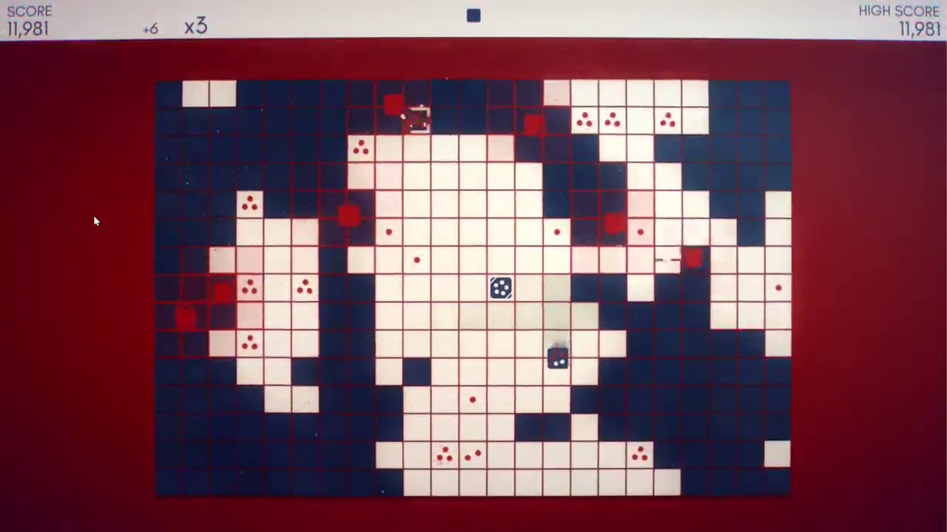
key("Left")
key("Left")
key("Left")
key("Down")
key("Down")
key("Down")
key("Down")
key("Right")
key("Right")
key("Right")
key("Right")
key("Up")
key("Up")
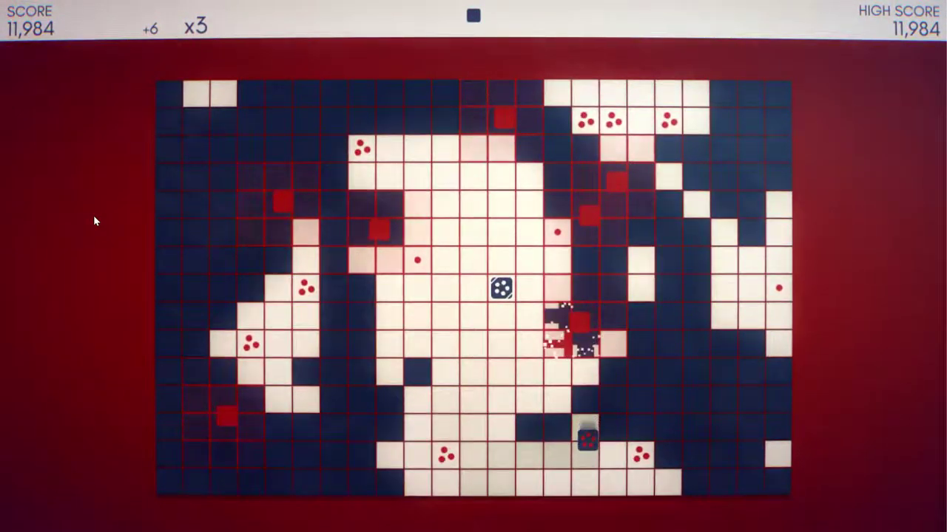
key("Up")
key("Up")
key("Up")
key("Left")
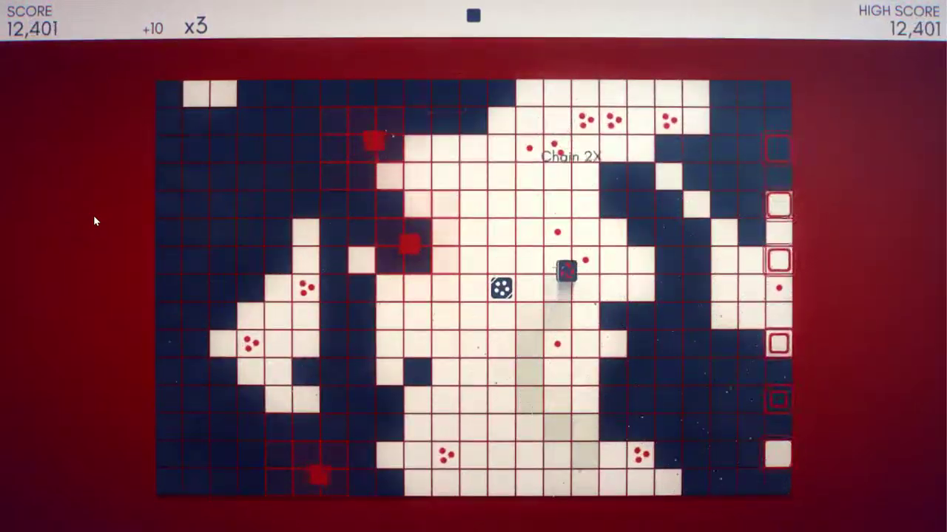
key("Up")
key("Right")
key("Down")
key("Down")
key("Up")
key("Up")
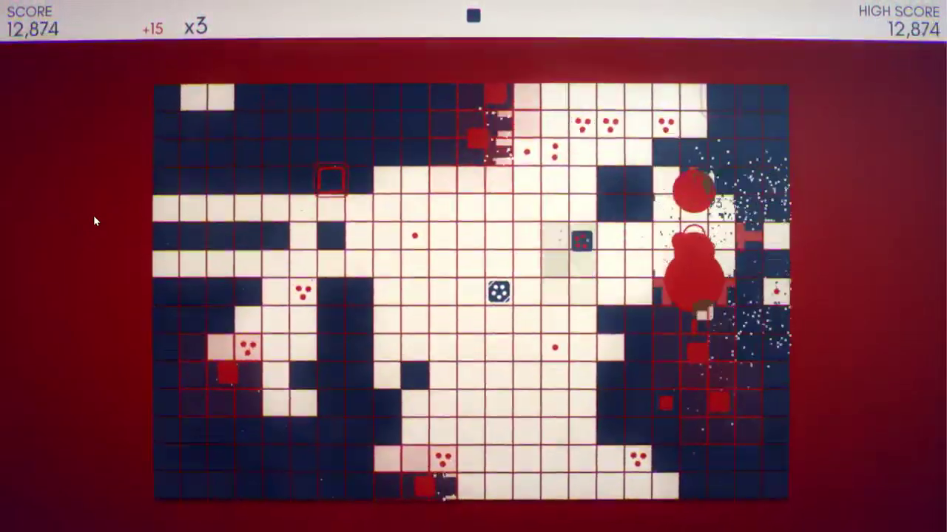
key("Left")
key("Left")
key("Left")
key("Up")
key("Up")
key("Down")
key("Down")
key("Down")
key("Right")
key("Down")
key("Down")
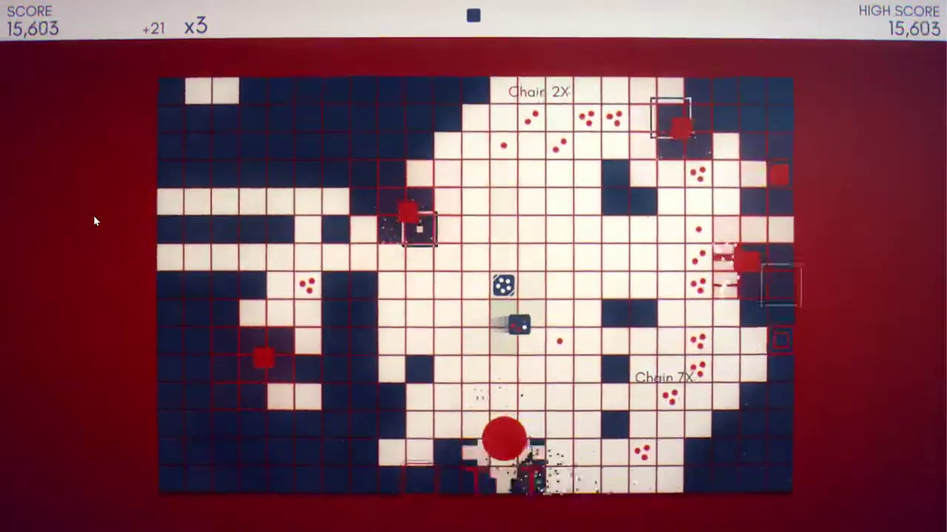
key("Right")
key("Up")
key("Right")
key("Right")
key("Left")
key("Left")
key("Left")
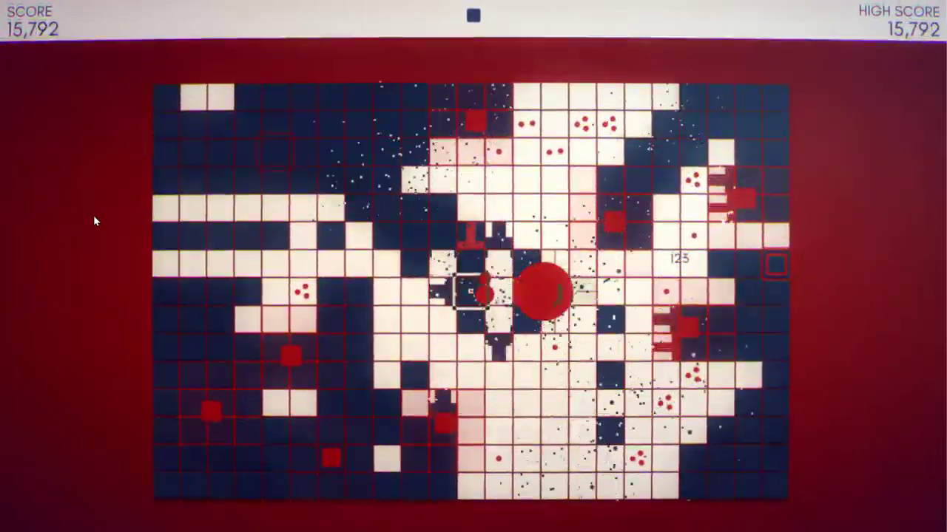
key("Right")
key("Right")
key("Right")
key("Down")
key("Down")
key("Left")
key("Up")
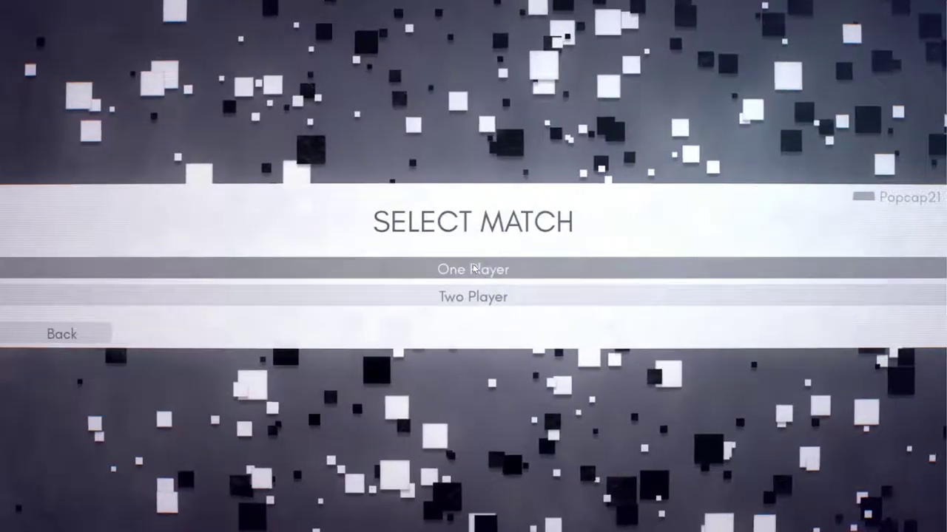
Start a new Arcade game played locally, briefly viewing palette customization first
left_click(474, 270)
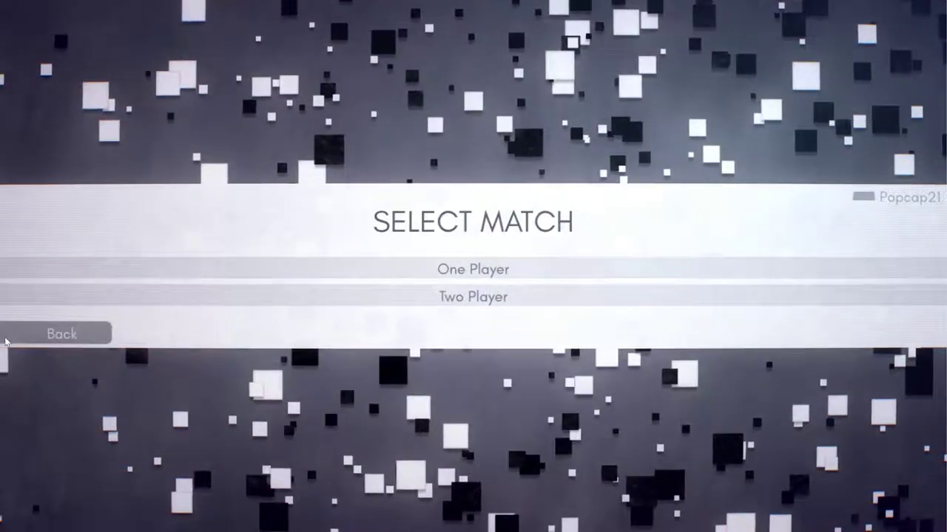
left_click(66, 335)
left_click(46, 335)
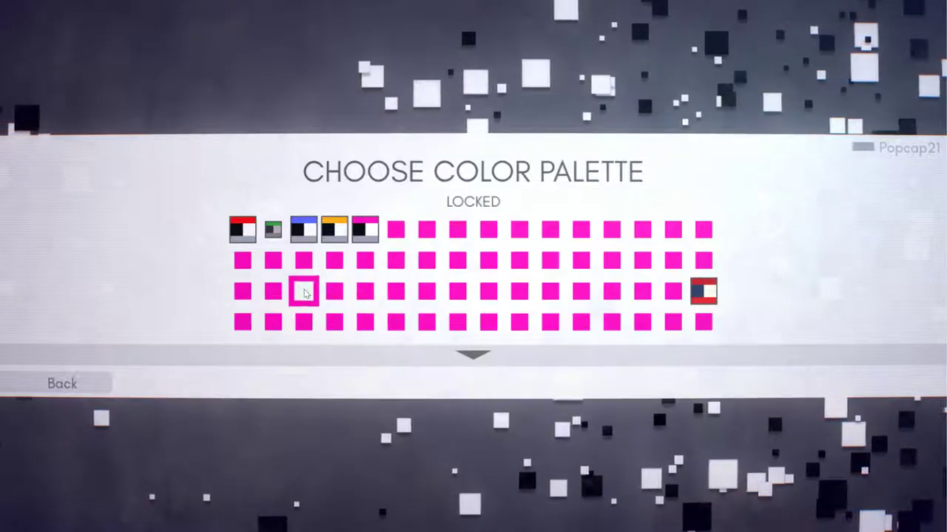
key("Escape")
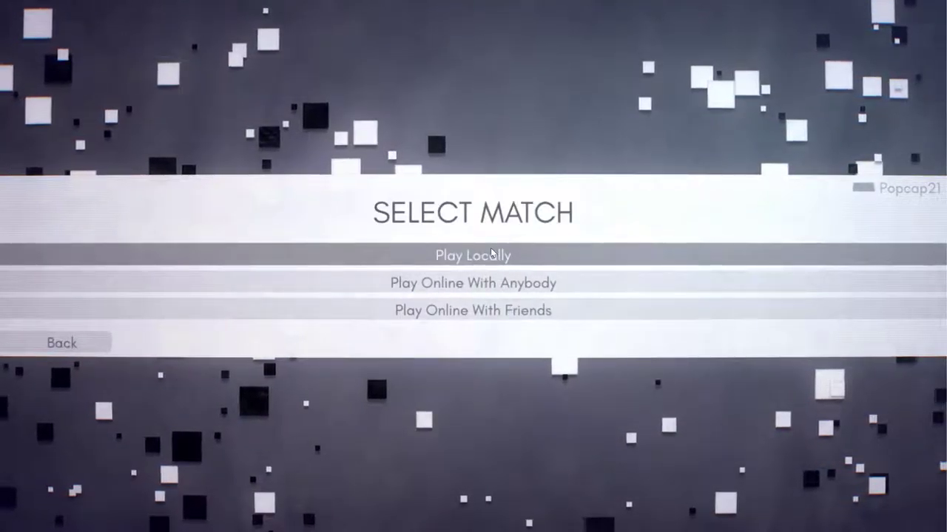
left_click(492, 254)
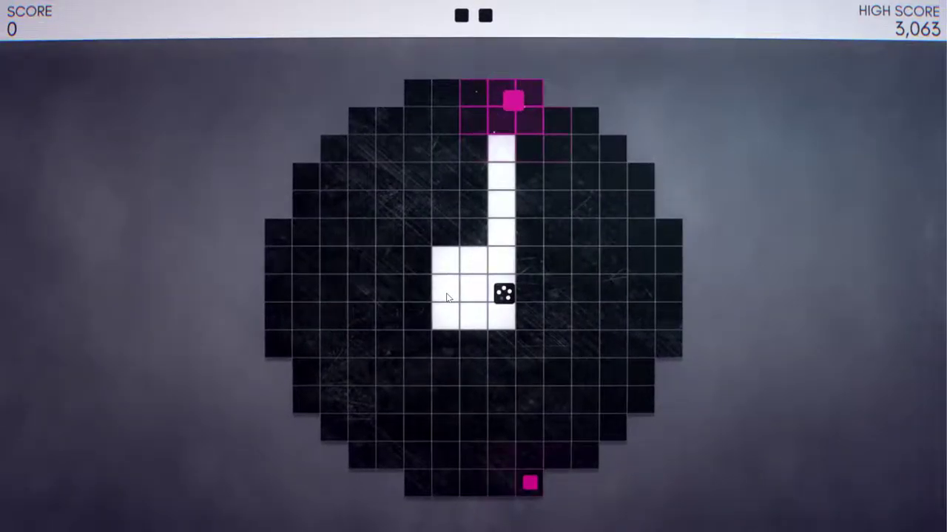
Roll the die with the arrow keys to clear the top and right-hand targets
key("Up")
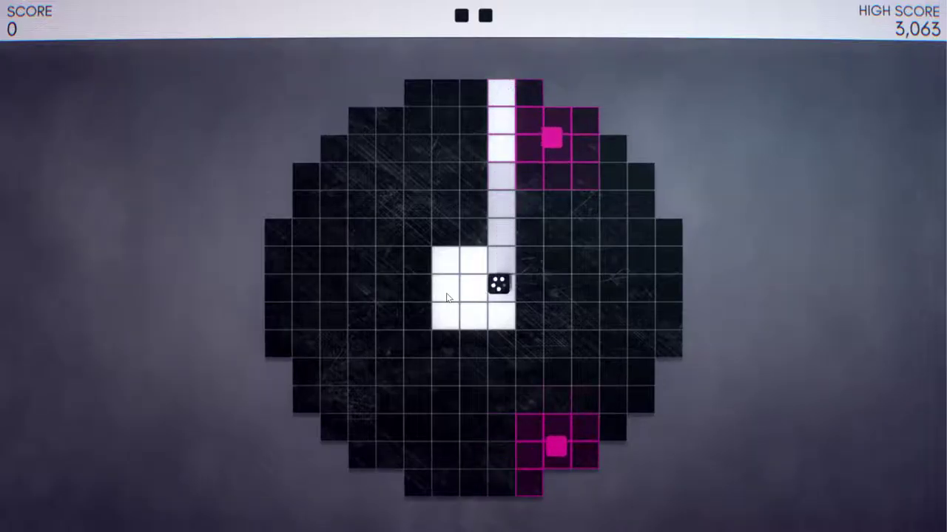
key("Right")
key("Down")
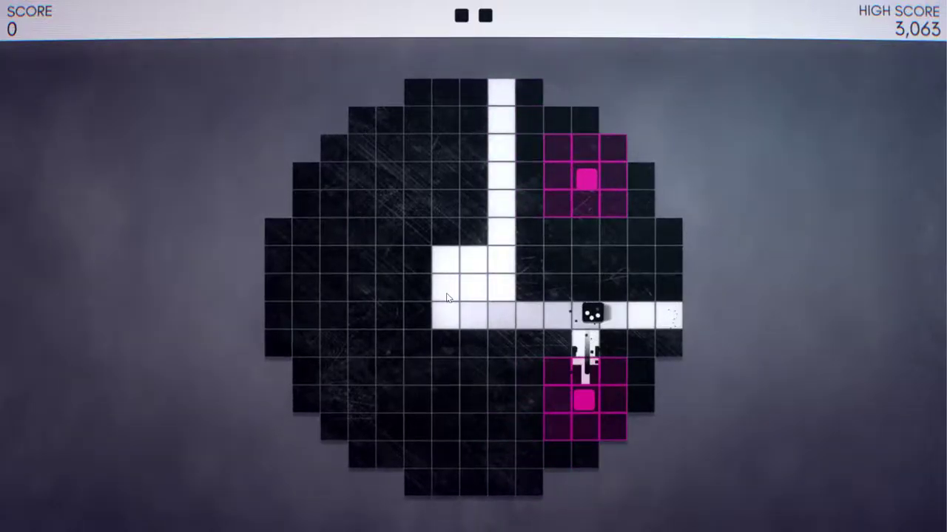
key("Right")
key("Up")
key("Left")
key("Left")
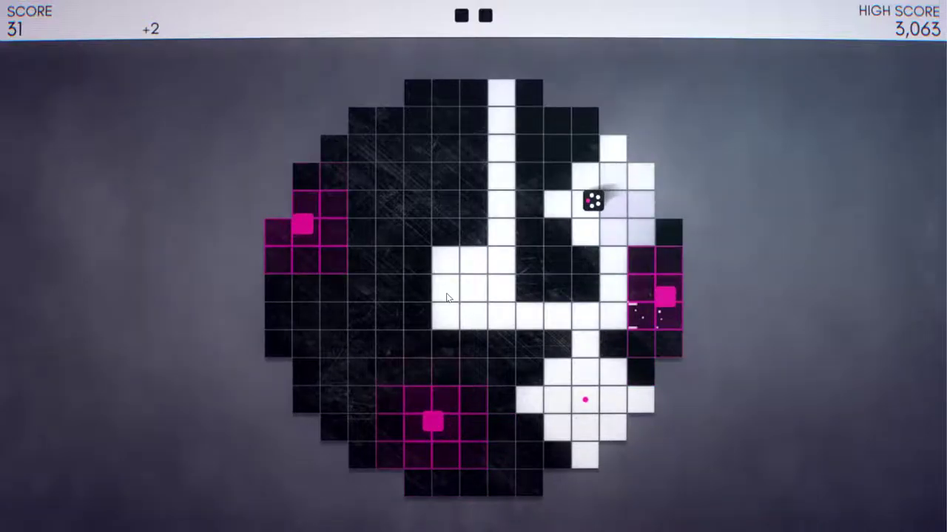
key("Down")
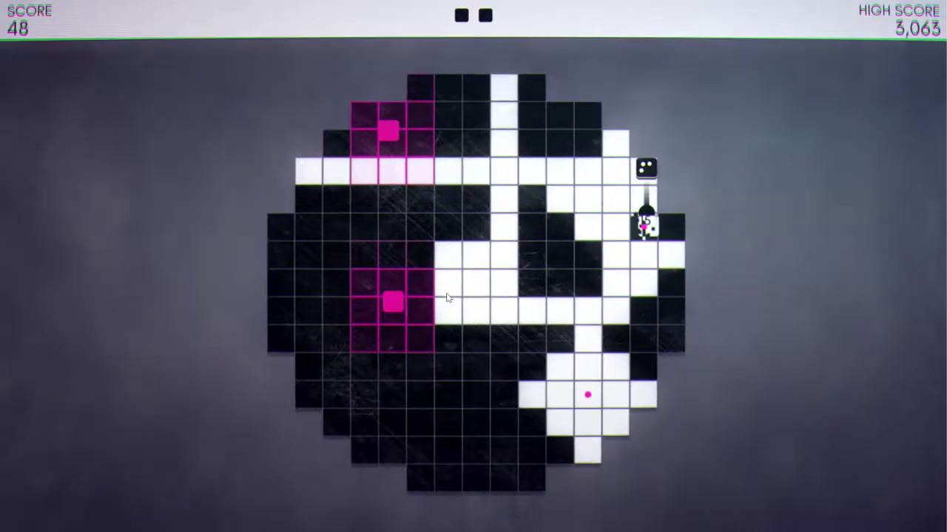
key("Right")
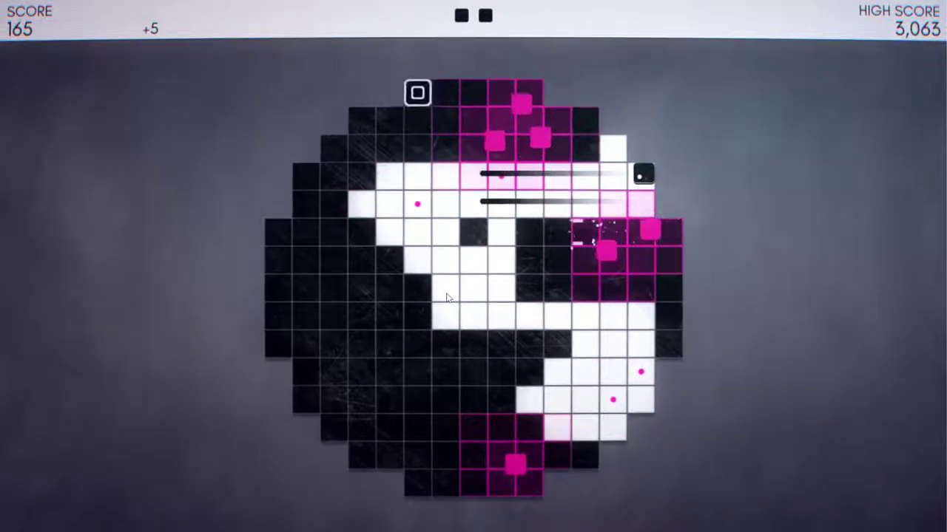
key("Down")
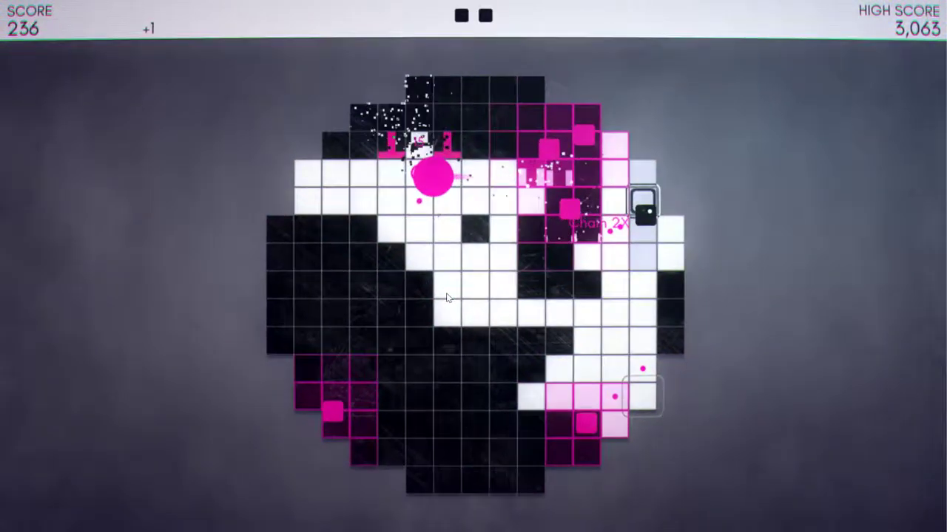
Sweep the die left and right with WASD, repainting tiles and collecting a dot
key("s")
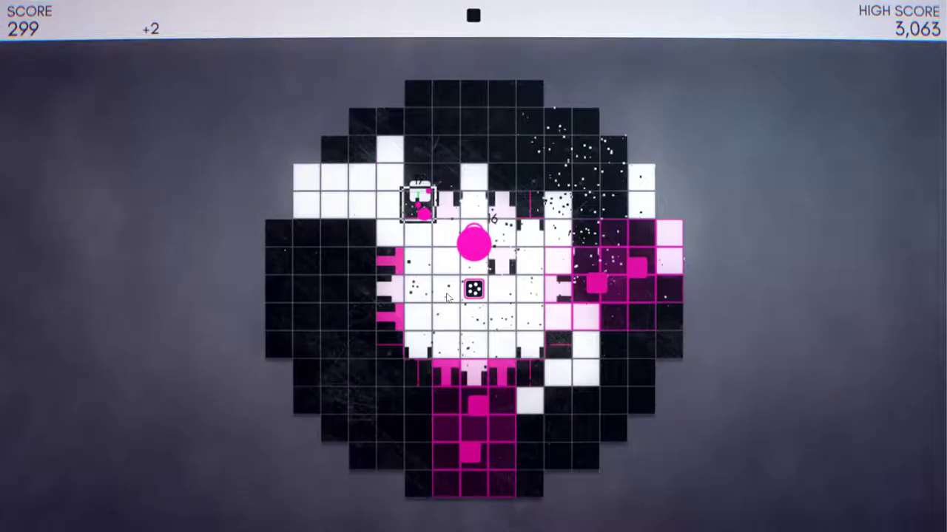
key("d")
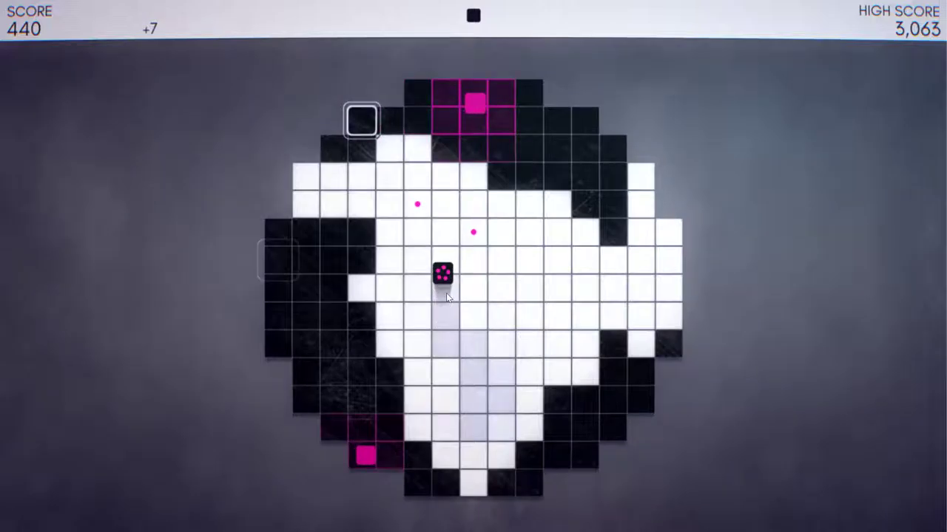
key("a")
key("d")
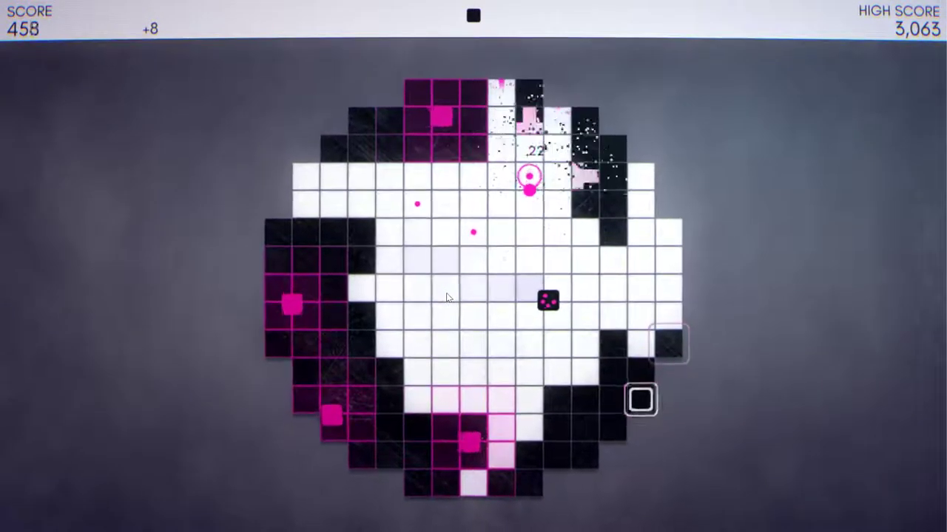
key("a")
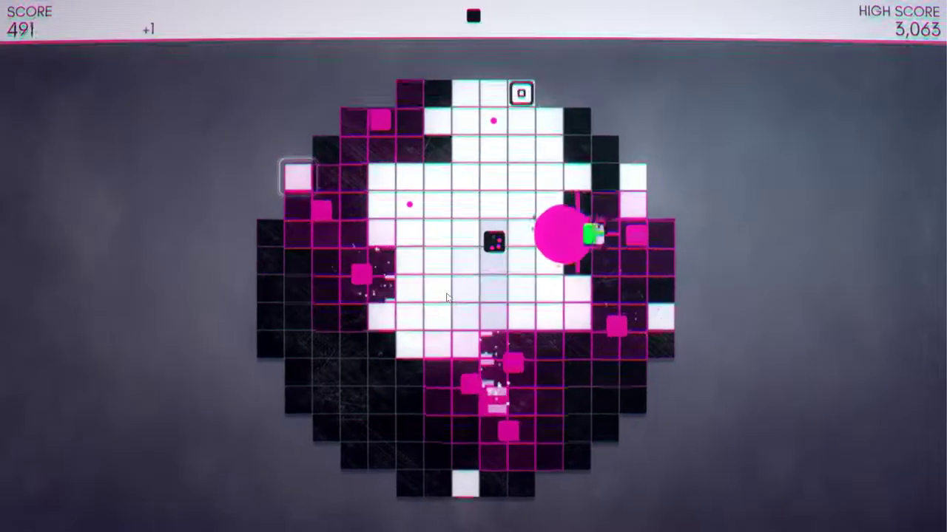
key("d")
key("s")
key("d")
key("w")
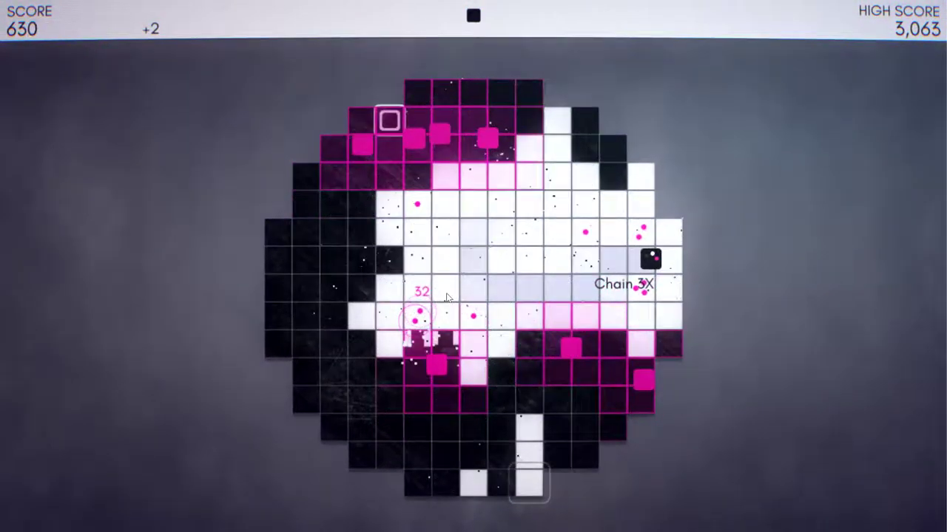
key("a")
key("d")
key("a")
key("s")
key("a")
key("d")
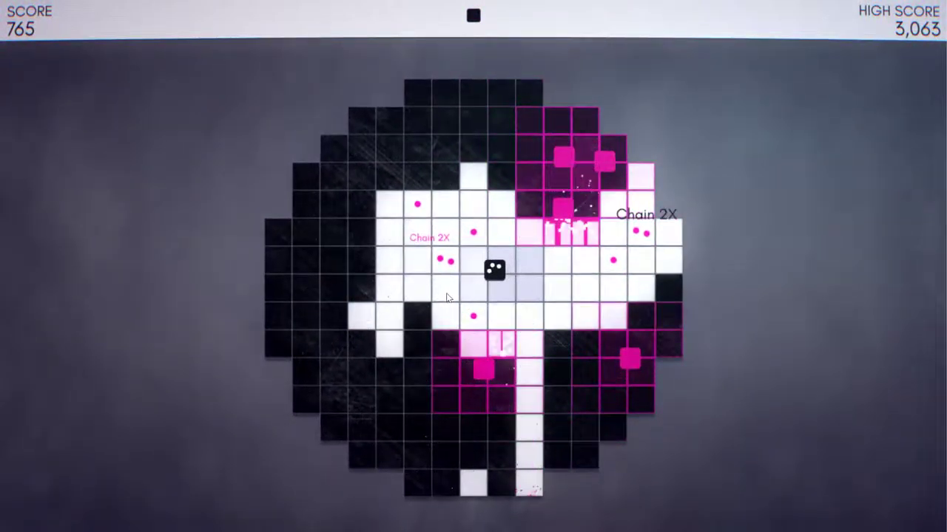
Chain clears of magenta tiles while attacking the magenta enemies across the board
key("a")
key("d")
key("a")
key("s")
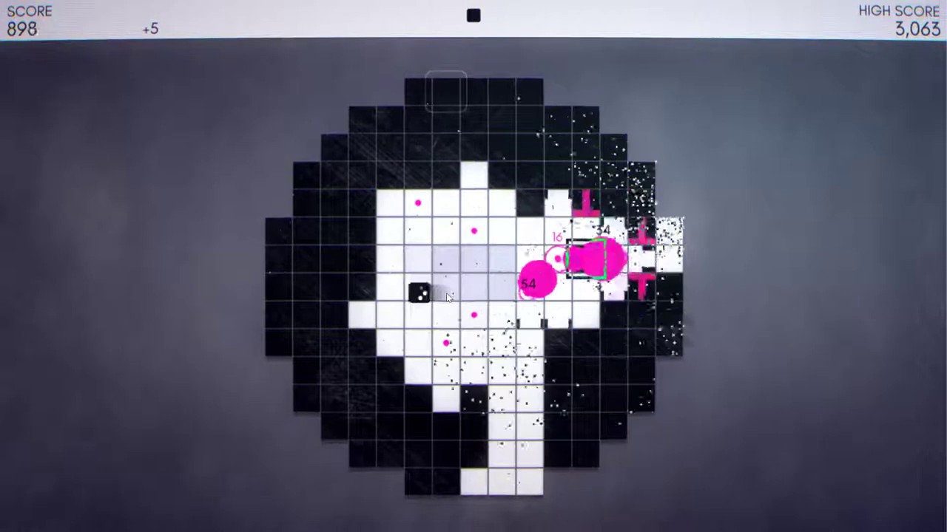
key("d")
key("d")
key("d")
key("w")
key("d")
key("a")
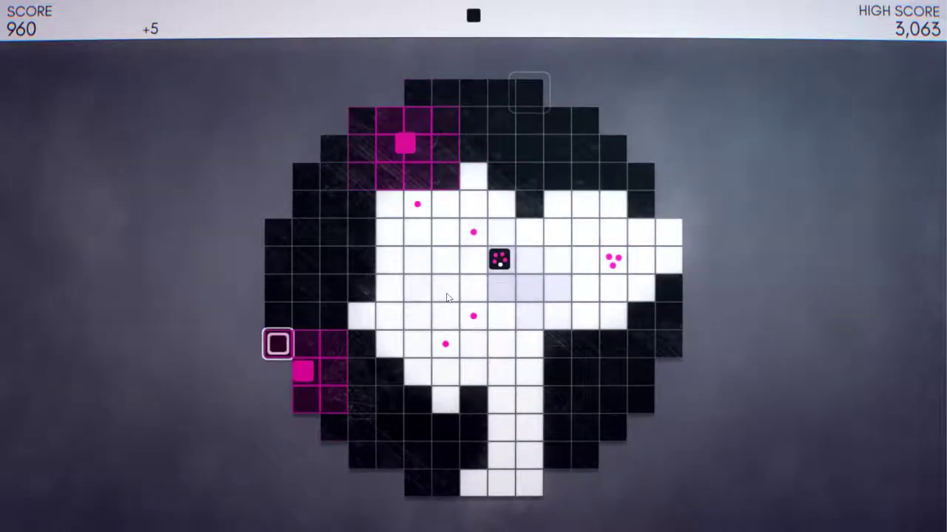
key("d")
key("d")
key("d")
key("s")
key("d")
key("d")
key("d")
key("w")
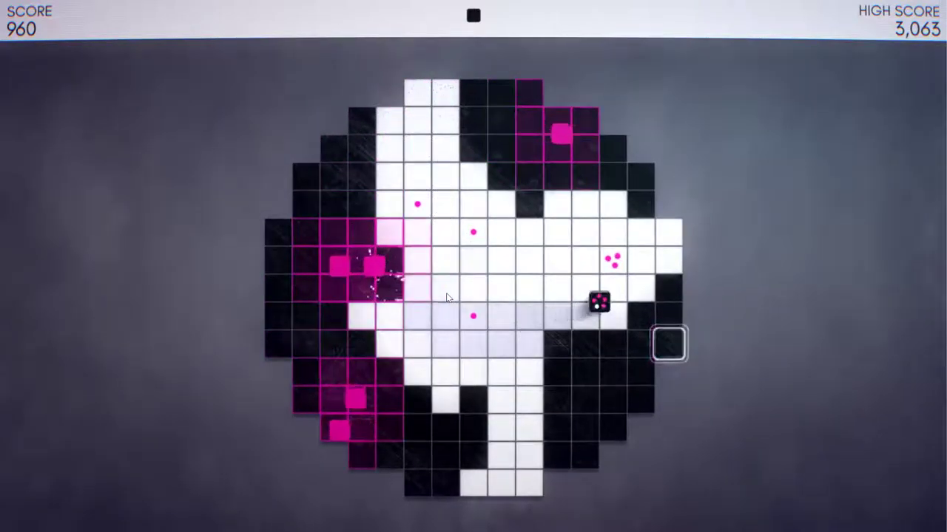
key("d")
key("a")
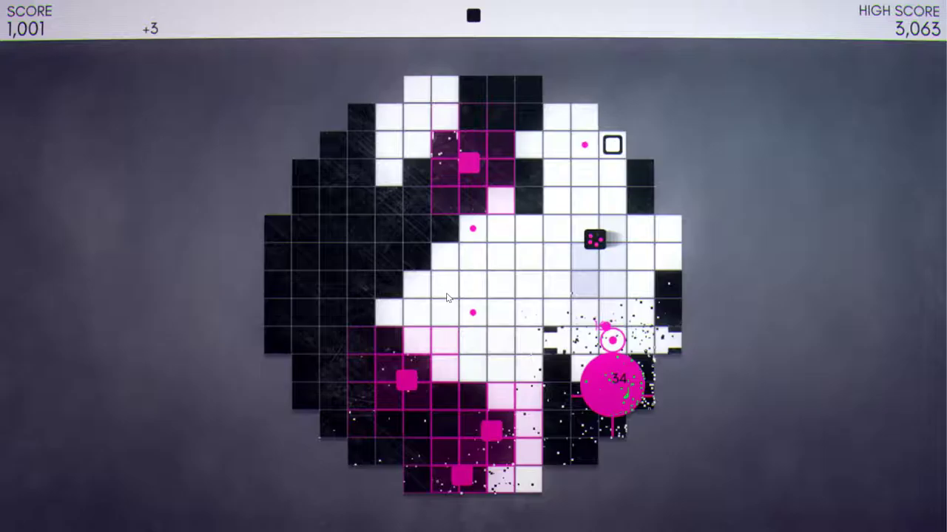
key("d")
key("s")
key("s")
key("a")
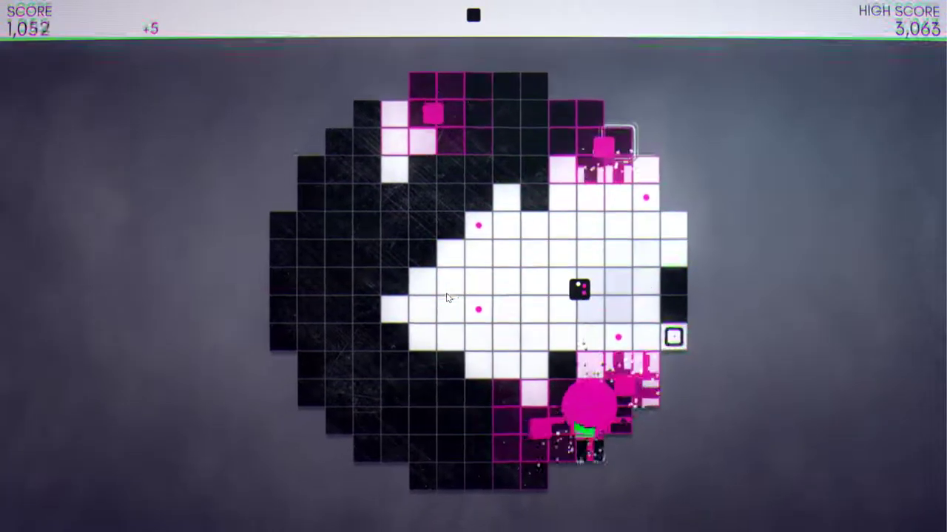
key("w")
key("s")
key("s")
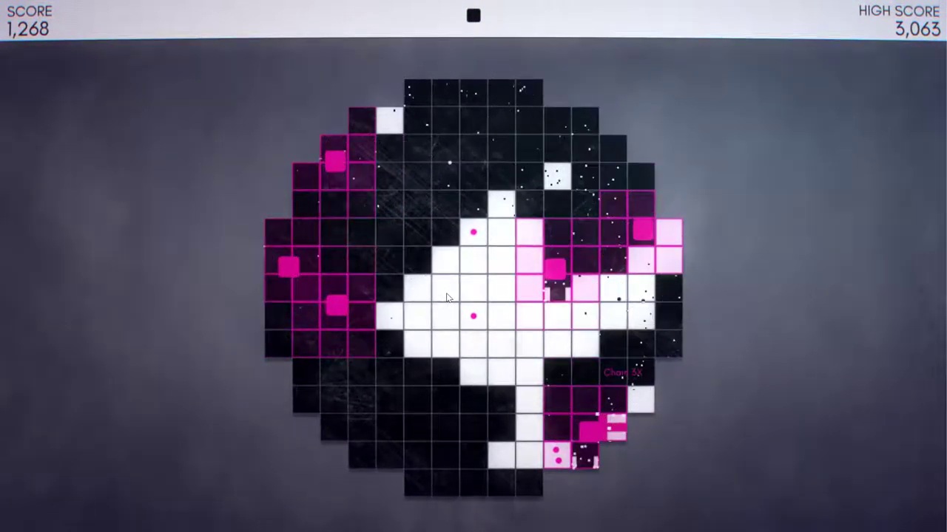
Widen the white area, clear the black blob and shoot the magenta enemies
key("a")
key("d")
key("d")
key("w")
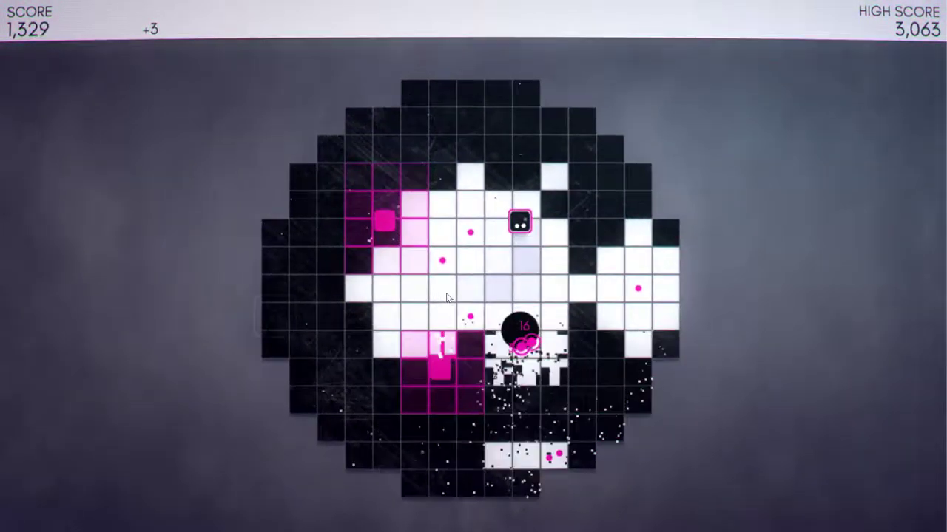
key("s")
key("d")
key("s")
key("w")
key("w")
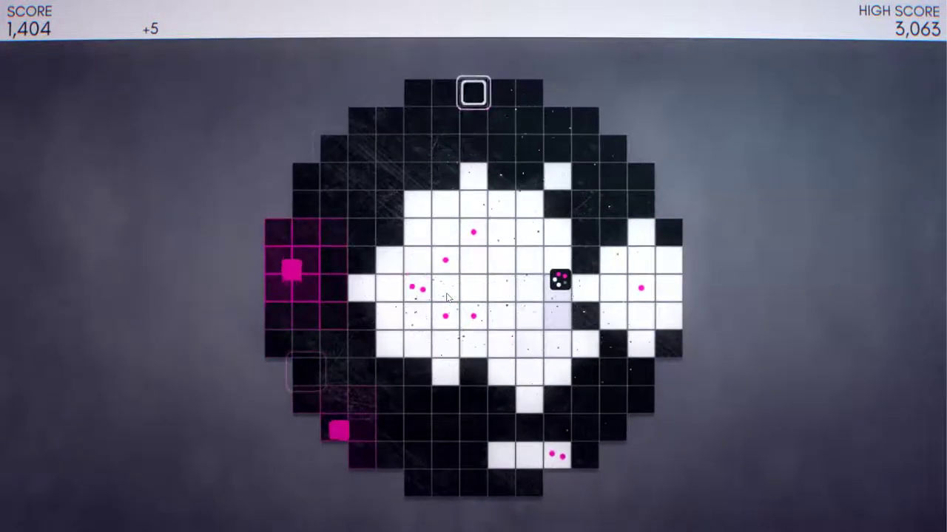
key("d")
key("s")
key("a")
key("w")
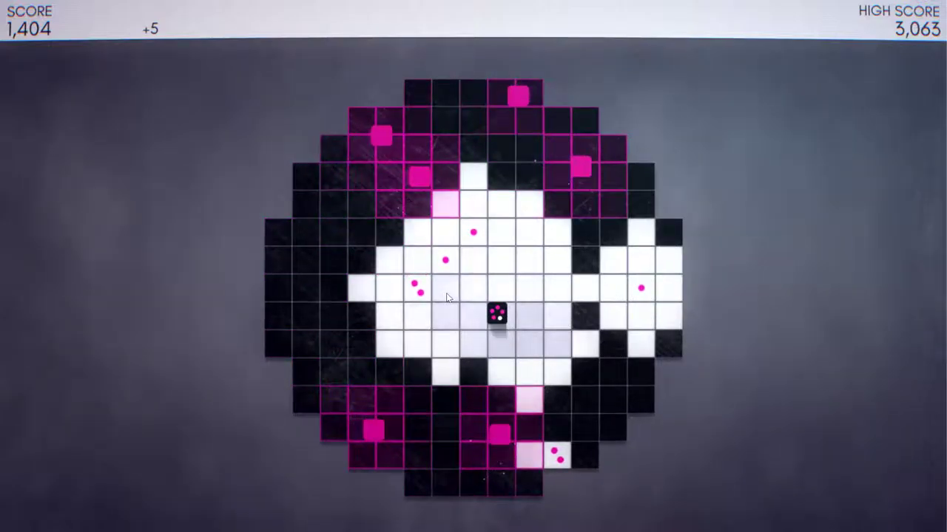
key("a")
key("w")
key("d")
key("a")
key("a")
key("s")
key("d")
key("w")
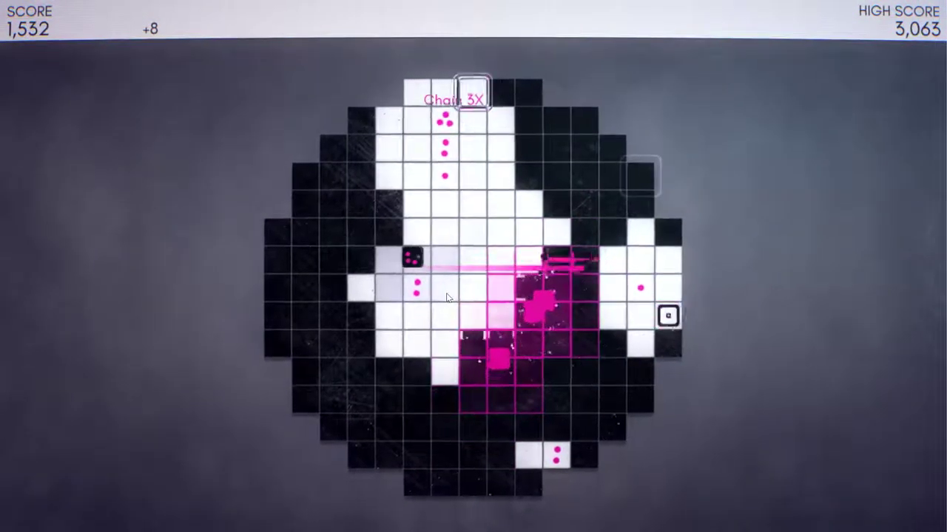
key("s")
Circle the die around the board, dodging enemies and flipping tiles while firing
key("d")
key("d")
key("d")
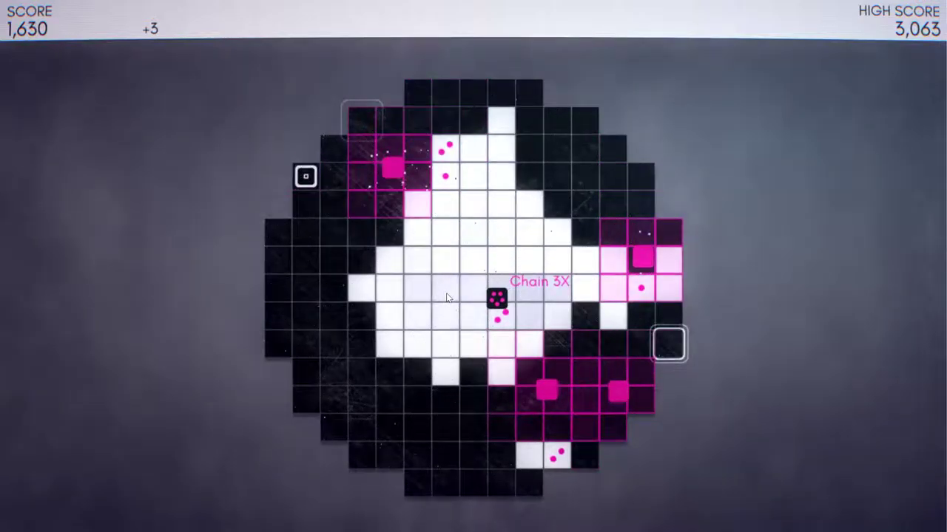
key("a")
key("s")
key("w")
key("w")
key("a")
key("d")
key("d")
key("d")
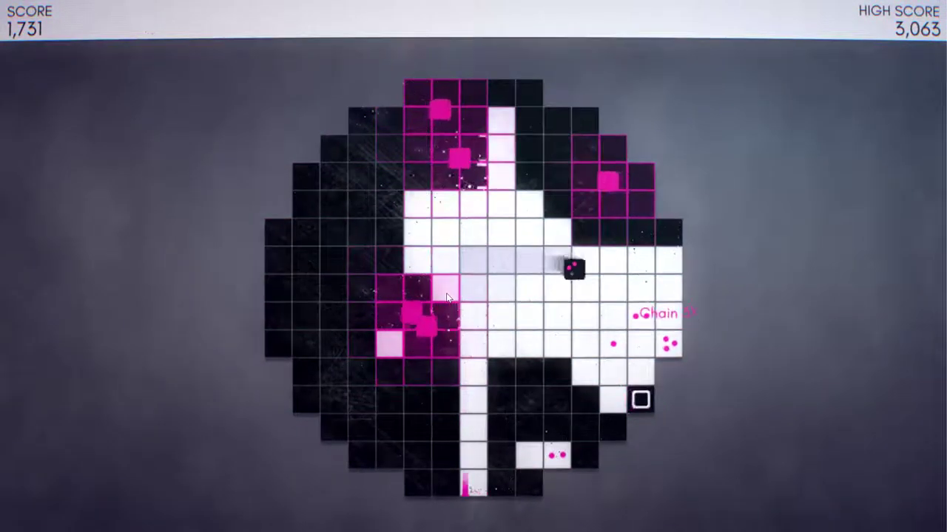
key("s")
key("d")
key("d")
key("d")
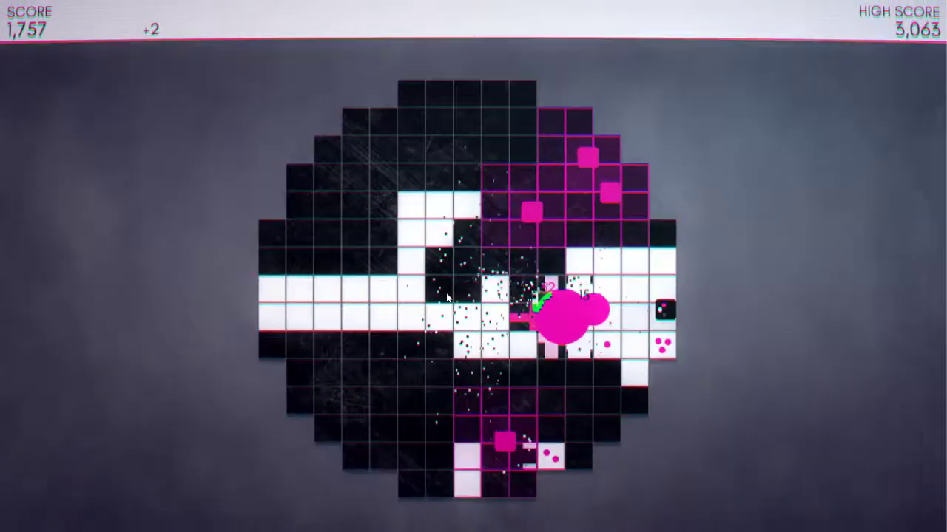
key("s")
key("a")
key("w")
key("w")
key("w")
key("a")
key("d")
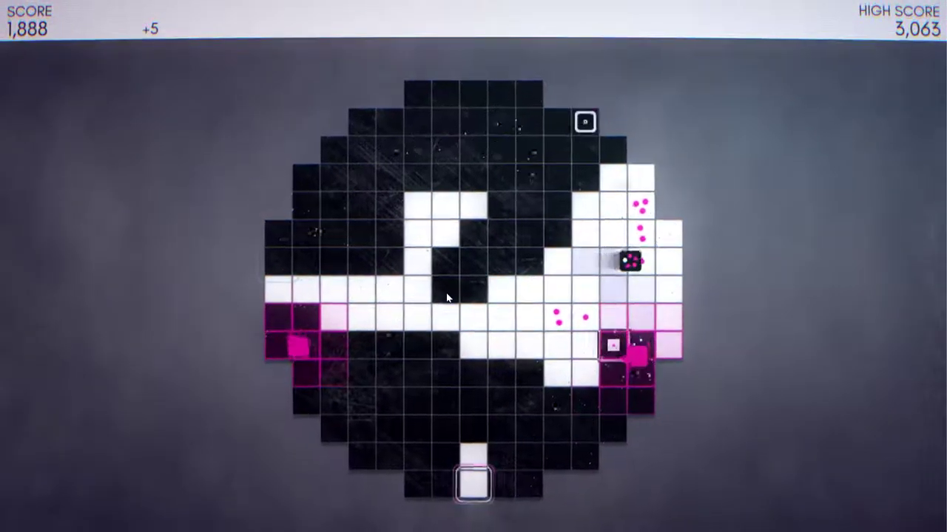
key("d")
key("a")
key("a")
key("s")
key("d")
key("s")
key("s")
Weave the die right, down and left to recolour more tiles until the round ends
key("d")
key("a")
key("w")
key("w")
key("a")
key("a")
key("a")
key("s")
key("s")
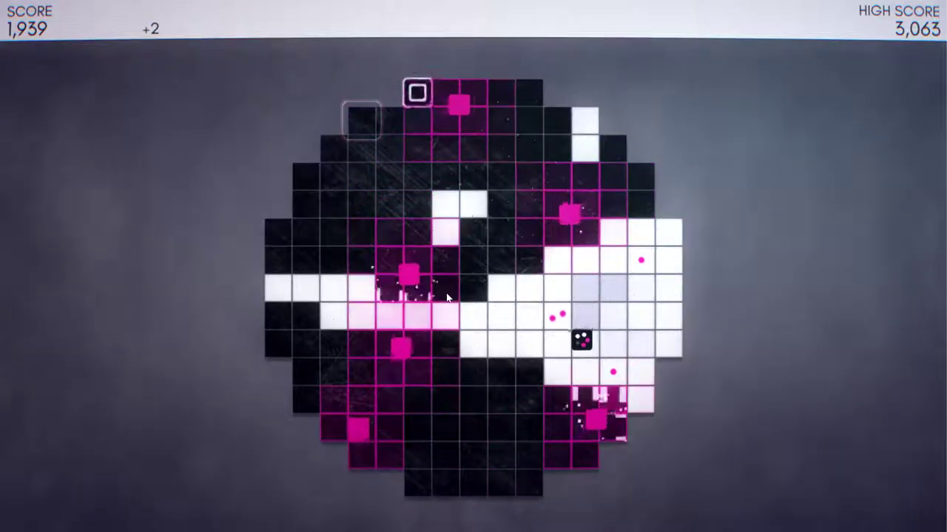
key("d")
key("d")
key("w")
key("w")
key("w")
key("d")
key("a")
key("s")
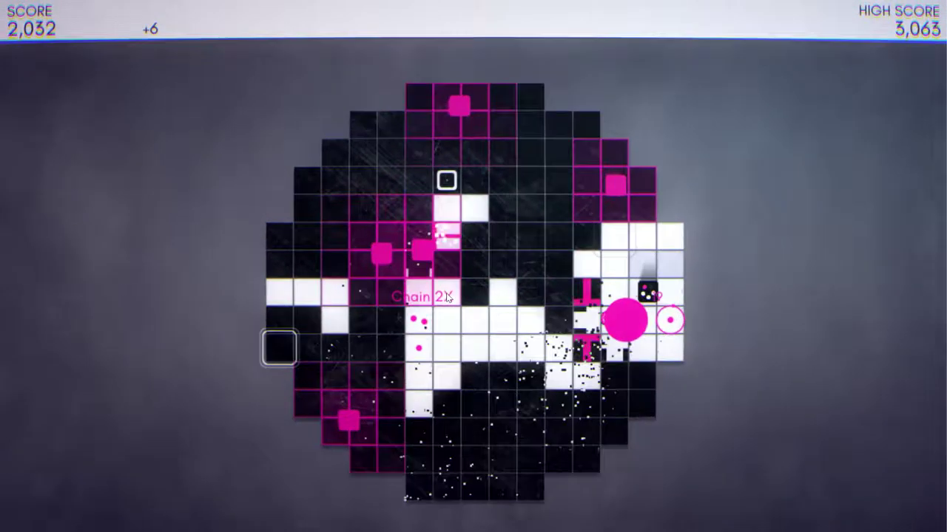
key("s")
key("s")
key("s")
key("w")
key("w")
key("d")
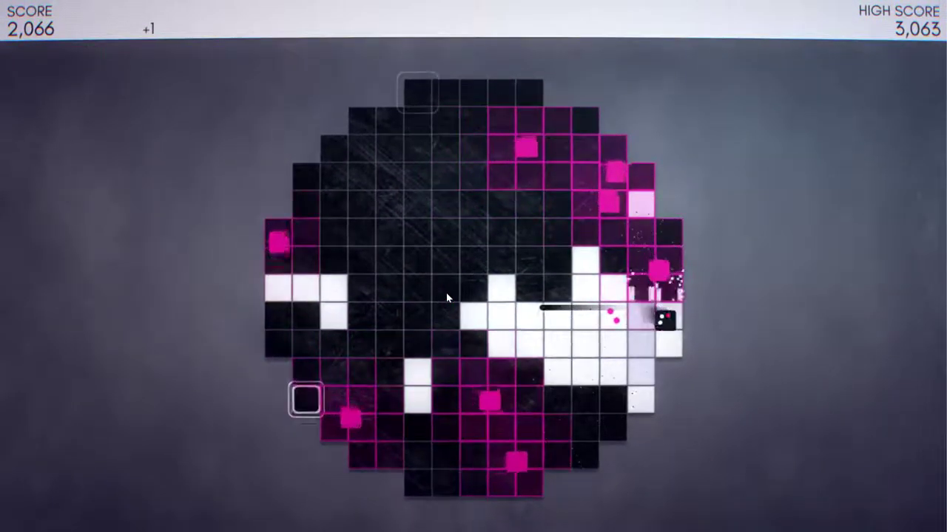
key("s")
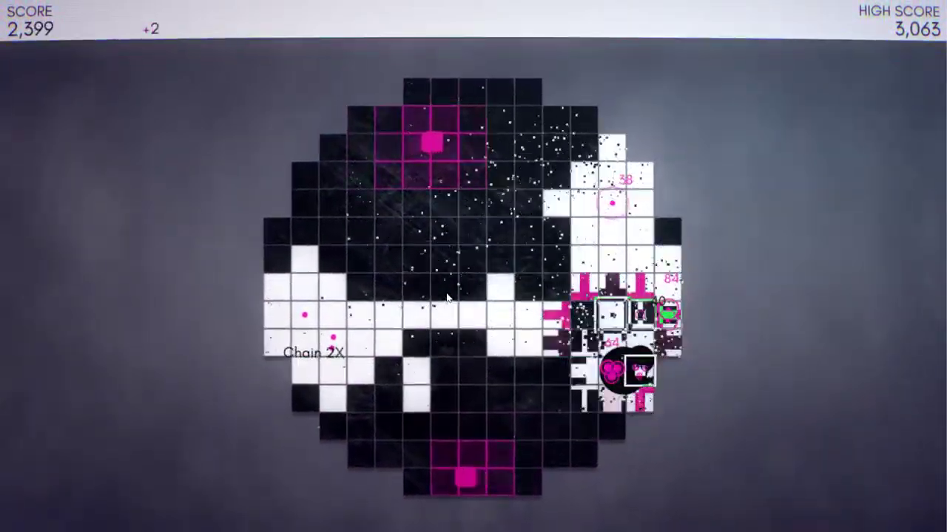
key("a")
key("a")
key("a")
key("a")
key("a")
key("a")
key("a")
key("a")
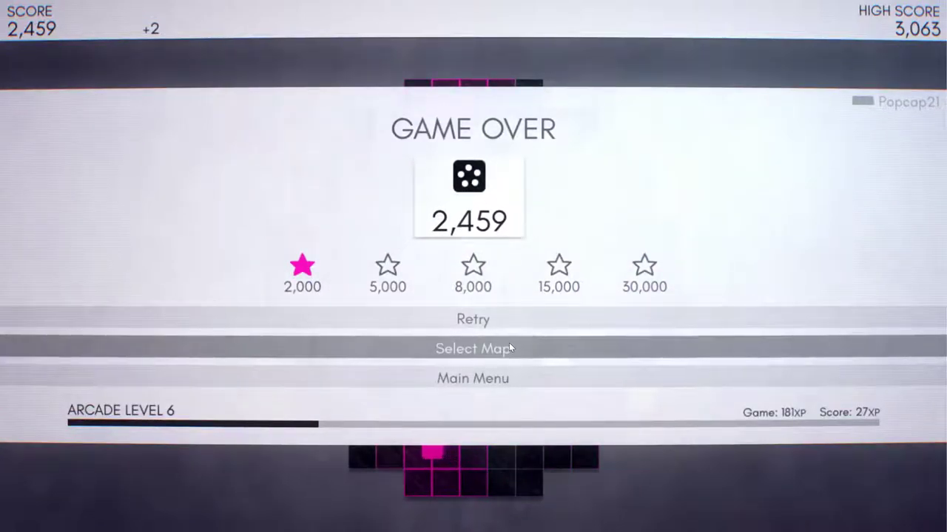
Leave the 2,459 game-over results via Select Map and start a Globe map round
left_click(509, 345)
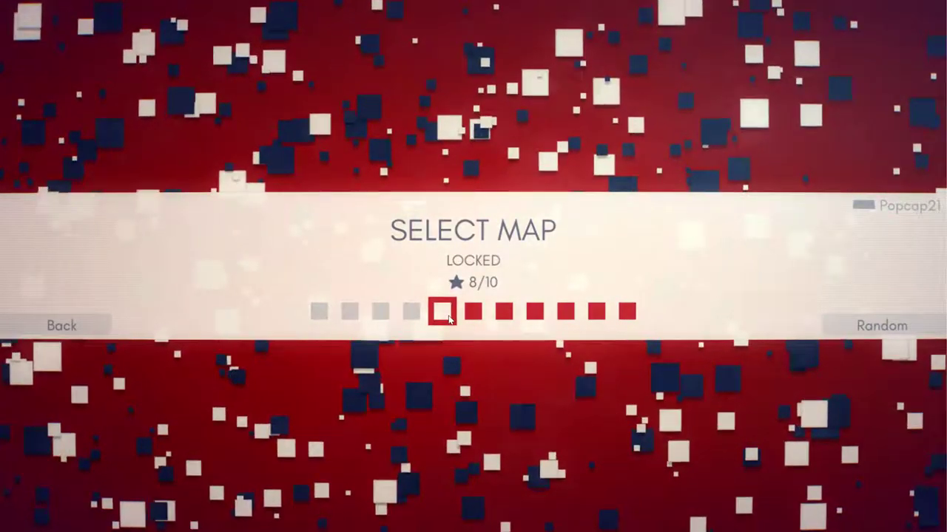
left_click(423, 316)
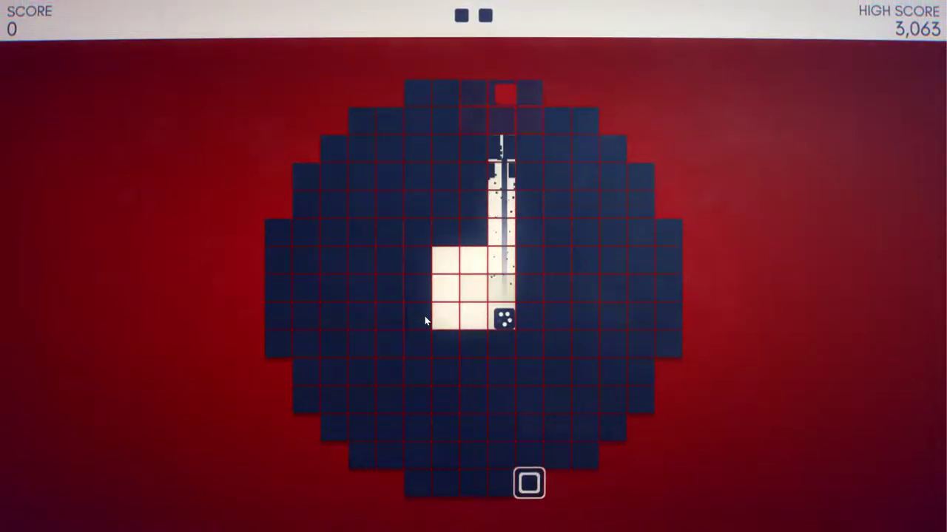
Slide the die and fire beams up, left and down at the nearby red targets
key("Up")
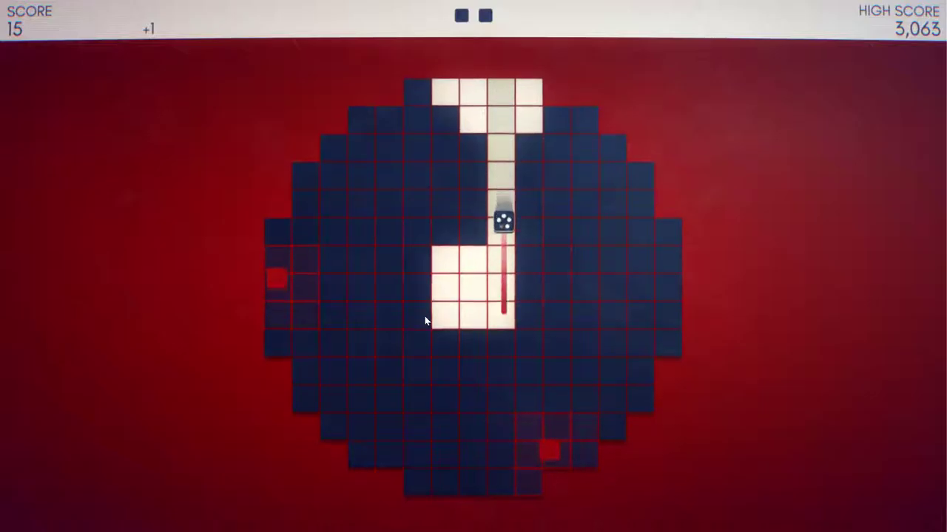
key("Right")
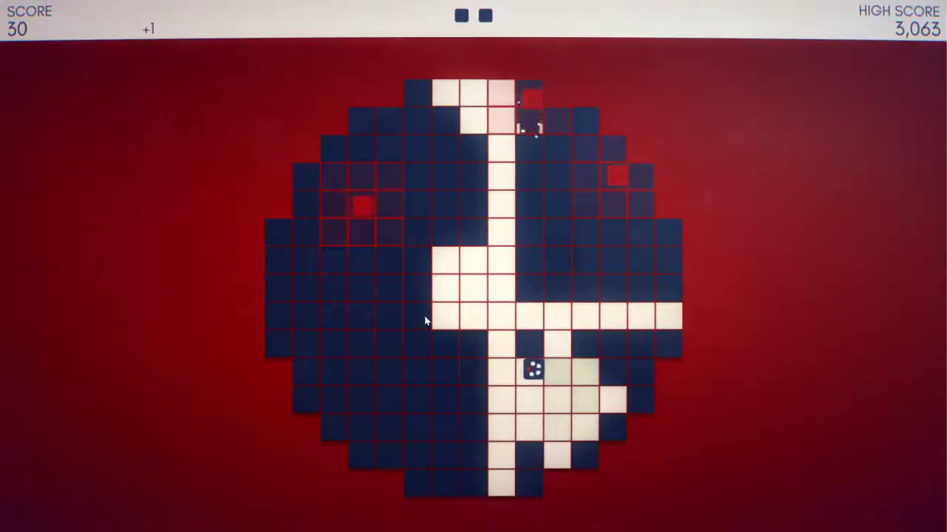
key("Right")
key("Up")
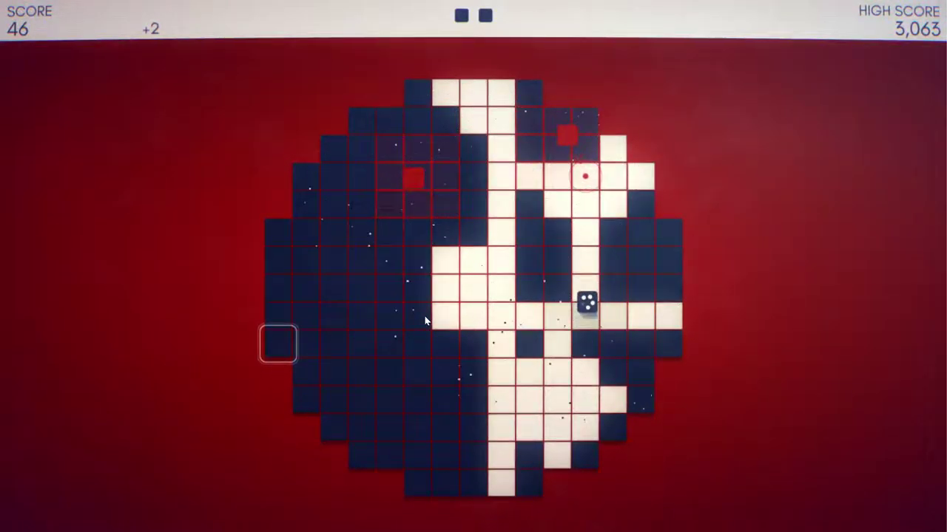
key("Left")
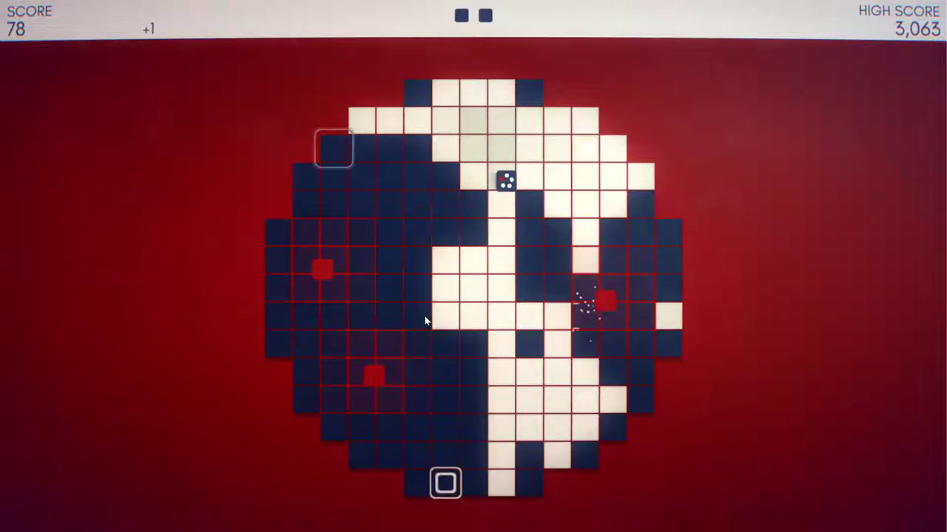
key("Right")
key("Down")
key("Left")
key("Down")
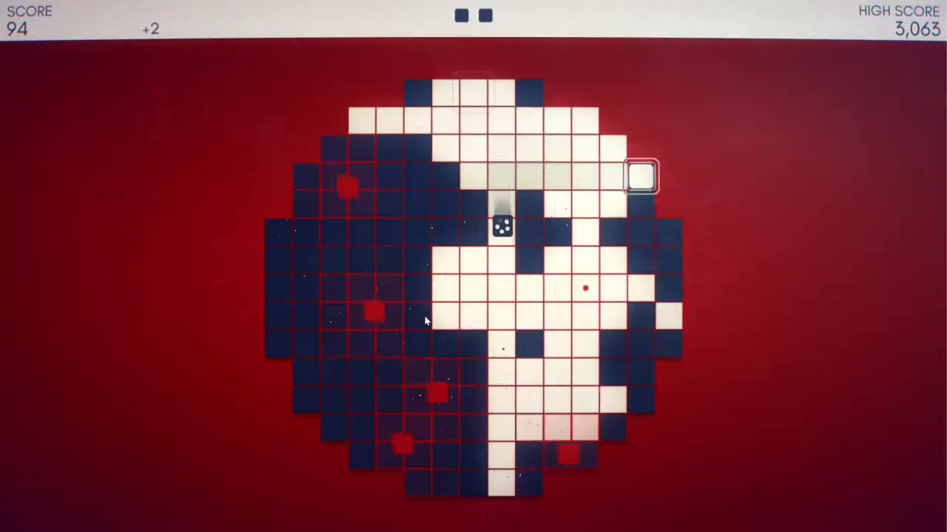
key("Left")
key("Up")
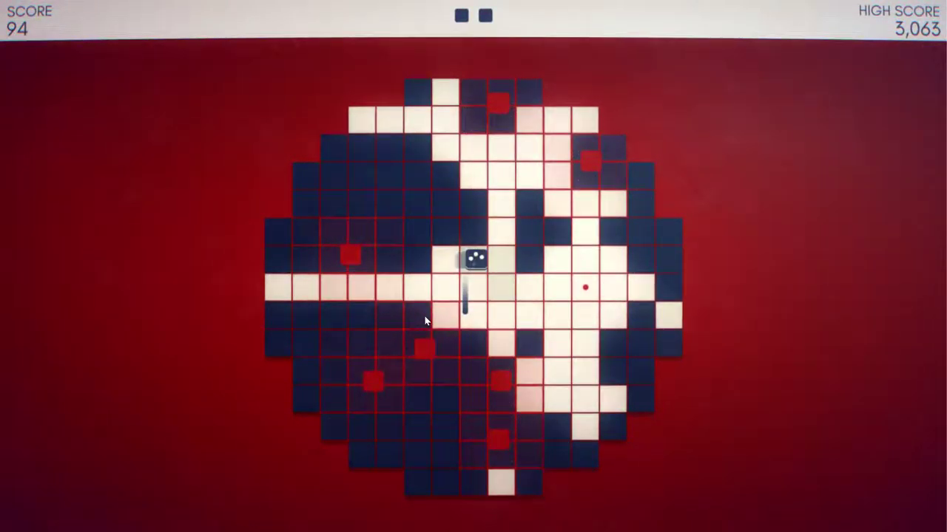
key("Right")
key("Left")
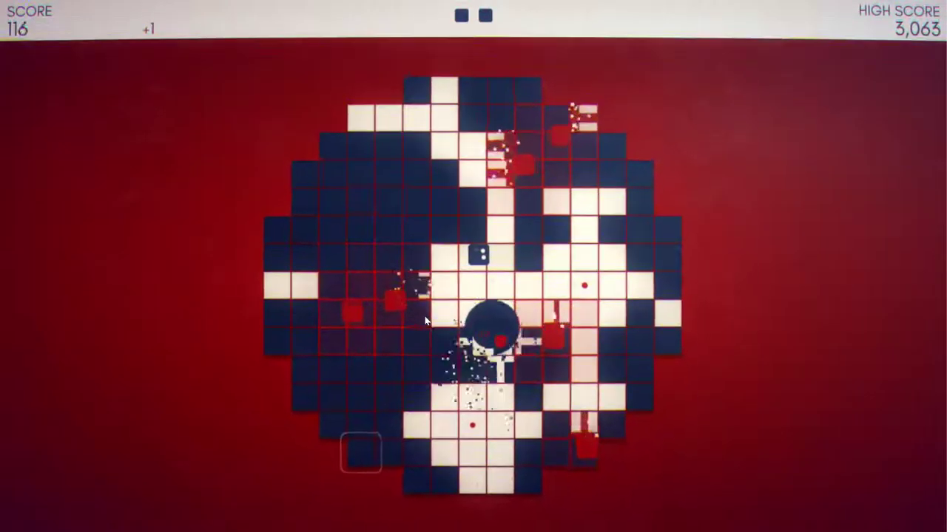
Descend the board flipping tiles white, blasting enemies down-left and dodging down-right
key("Down")
key("Right")
key("Down")
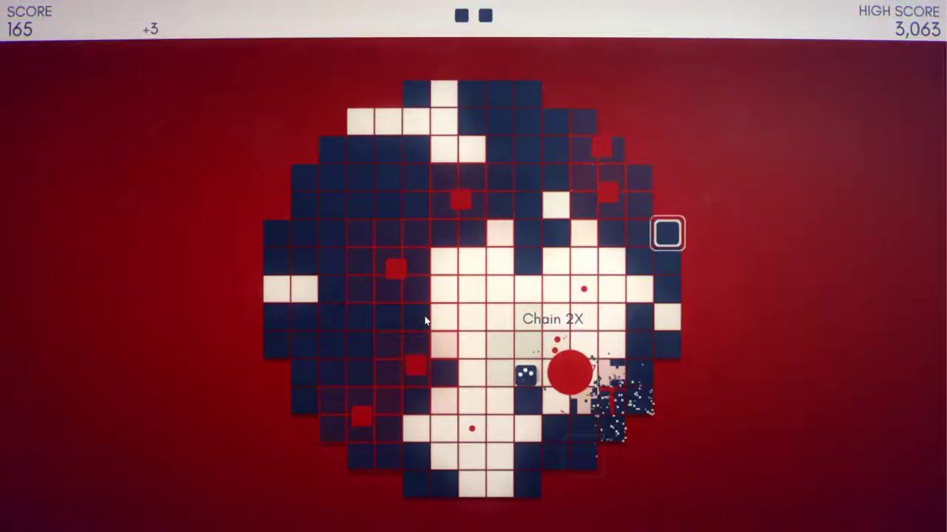
key("Up")
key("Left")
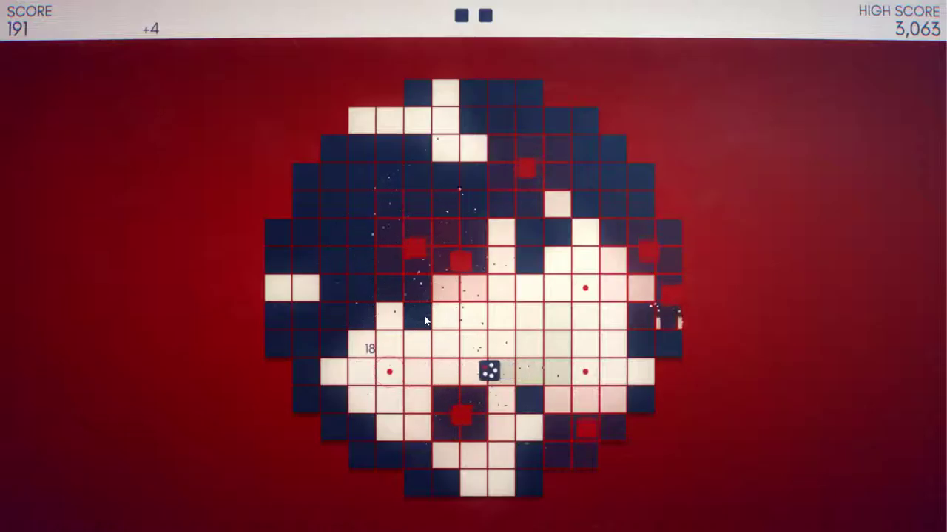
key("Up")
key("Down")
key("Left")
key("Right")
key("Right")
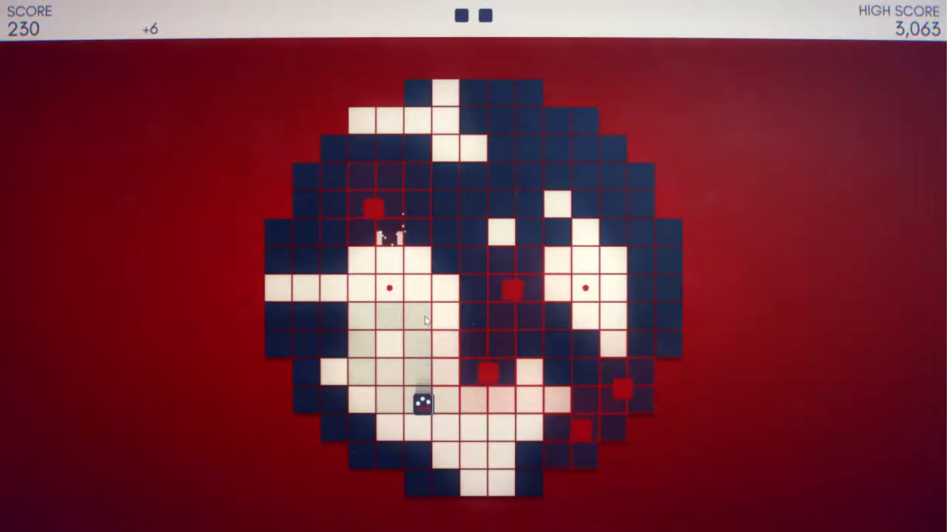
key("Up")
key("Right")
key("Down")
key("Left")
key("Up")
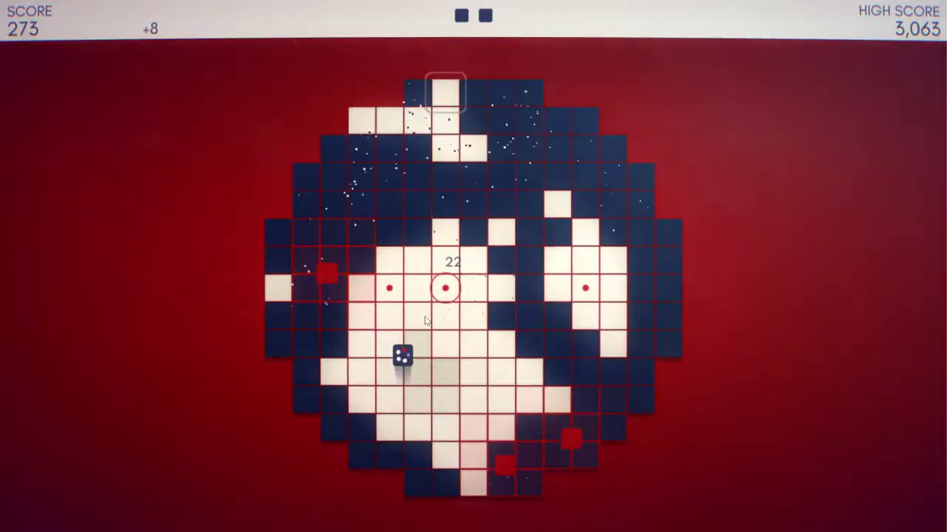
Sweep right exploding enemies, reposition, then whiten a column and blast enemies on the right
key("Right")
key("Left")
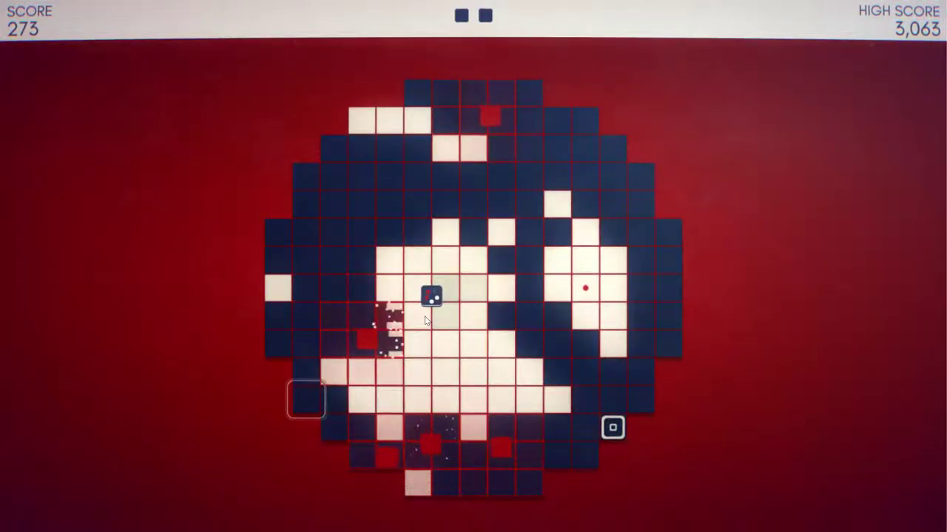
key("Right")
key("Left")
key("Down")
key("Up")
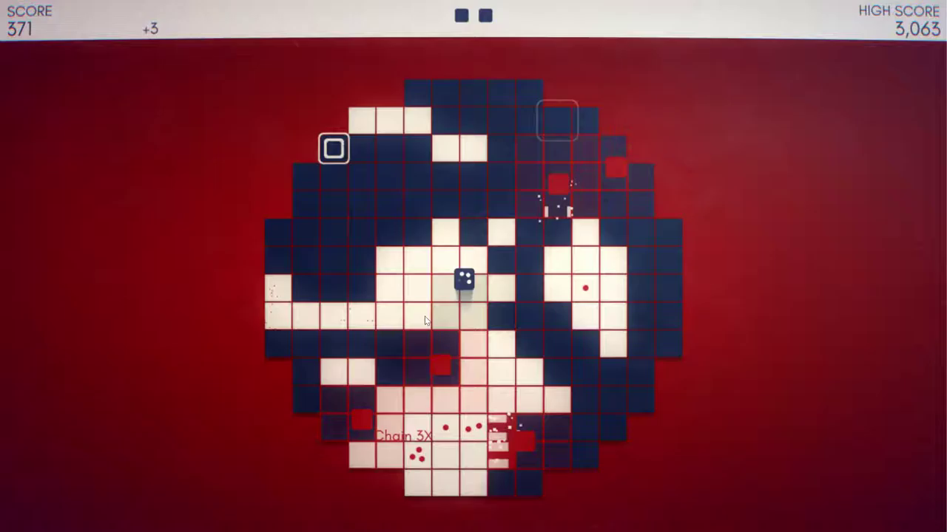
key("Left")
key("Right")
key("Down")
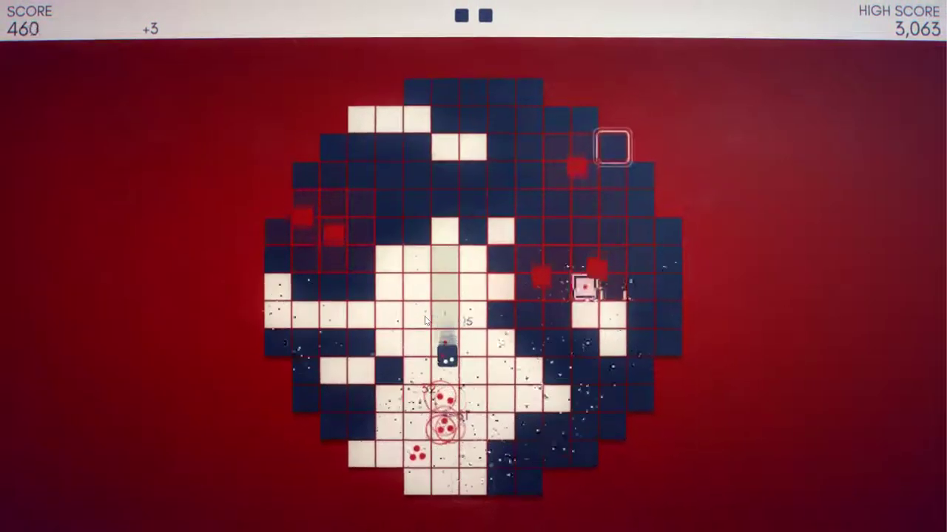
key("Right")
key("Down")
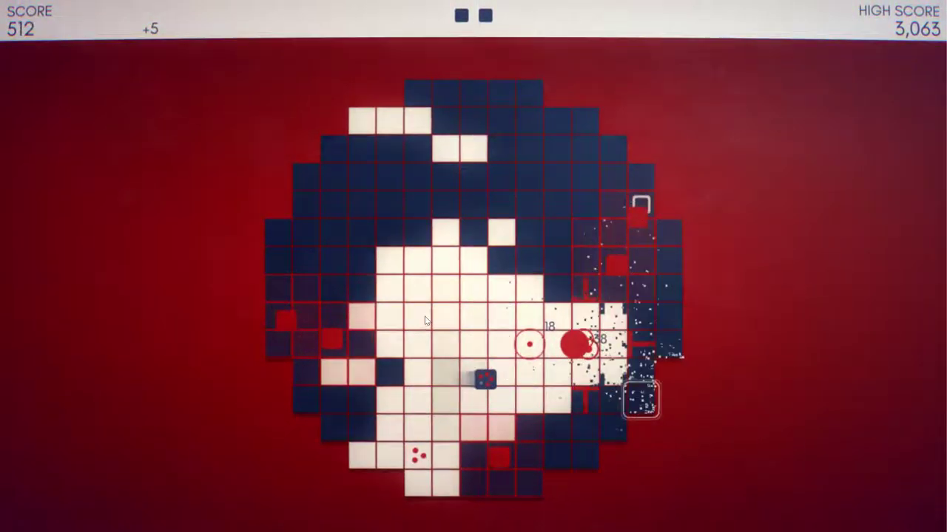
key("Left")
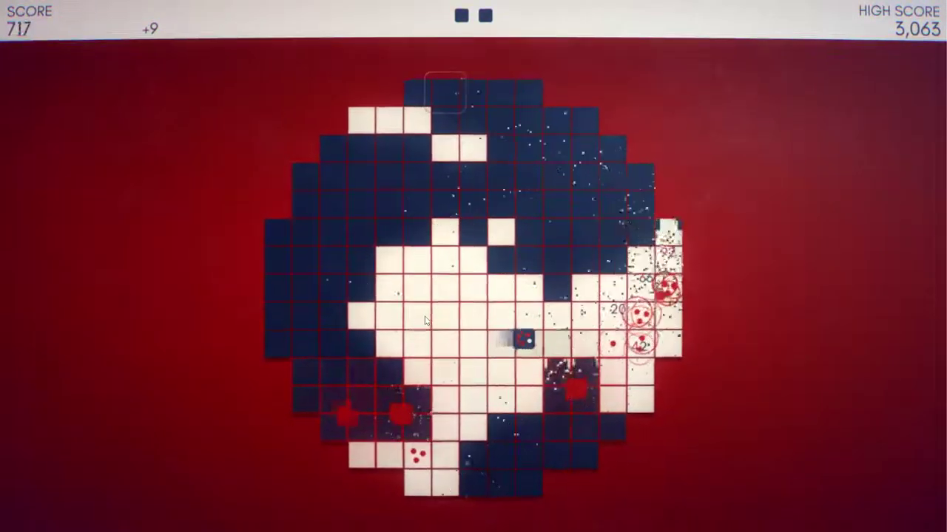
Chain enemy kills for a multiplier by rolling right, up and down a column
key("Right")
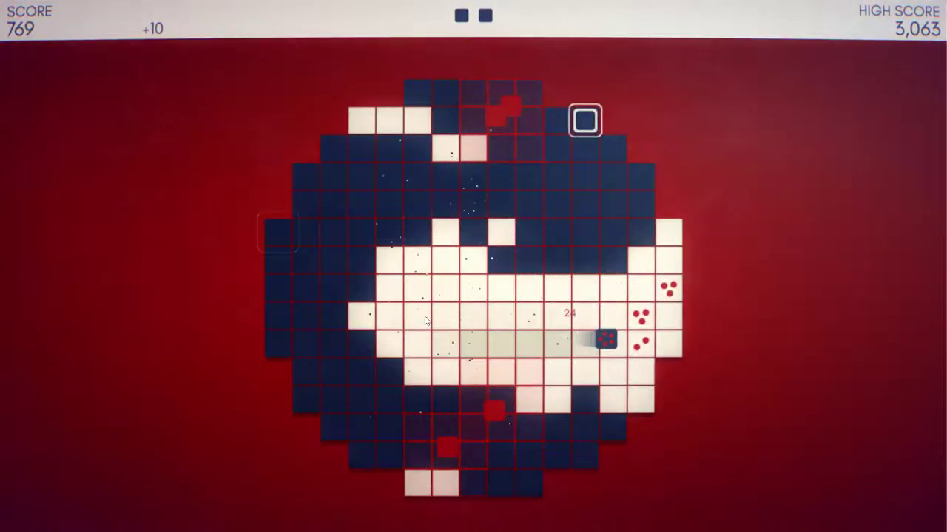
key("Up")
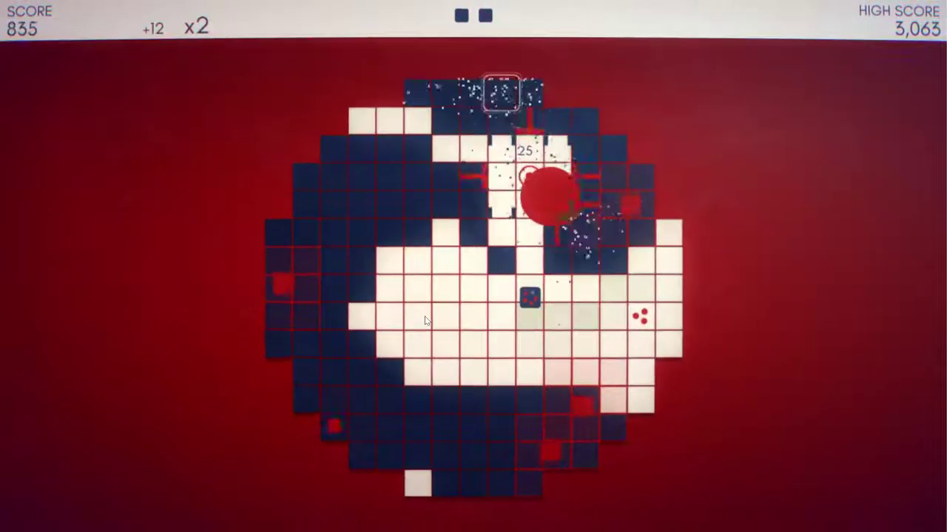
key("Right")
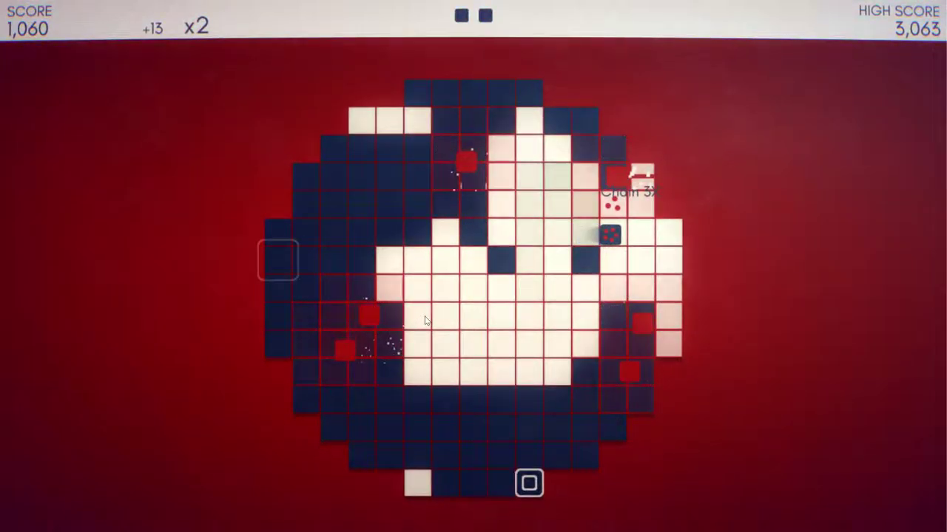
key("Down")
key("Left")
key("Right")
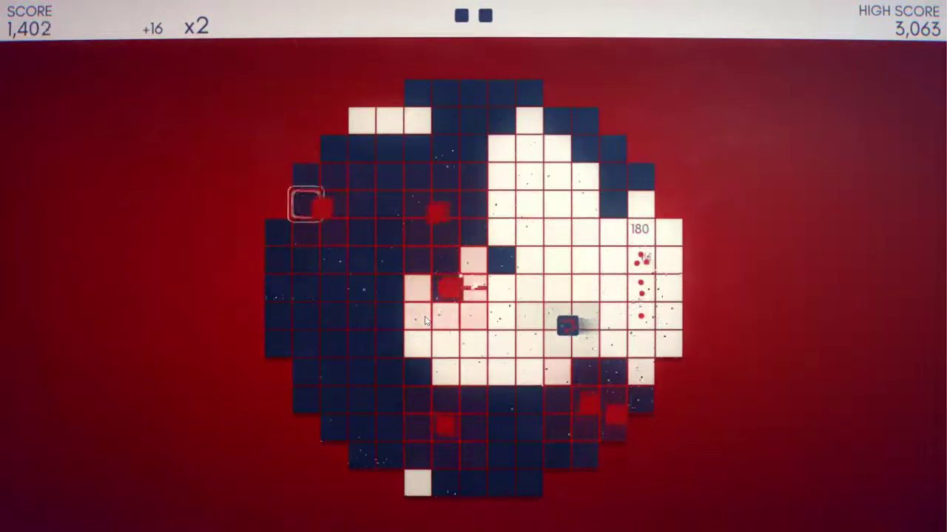
key("Up")
key("Up")
key("Up")
key("Up")
key("Down")
key("Down")
key("Down")
key("Left")
key("Left")
key("Left")
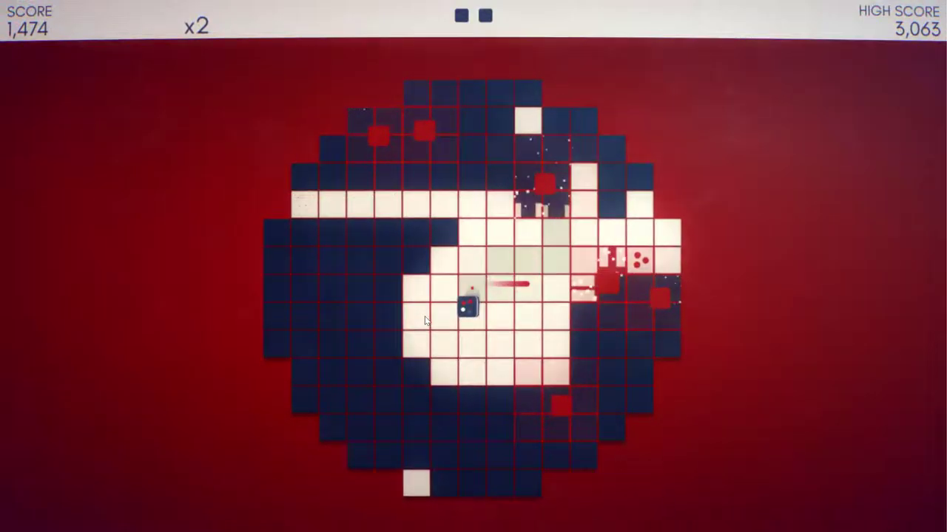
Roll around the board, then left and up, flipping more tiles
key("Left")
key("Down")
key("Up")
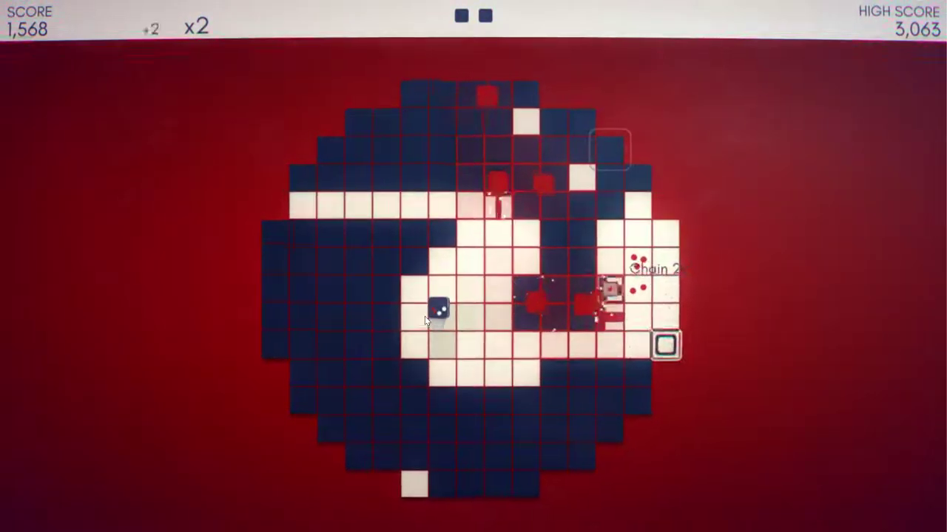
key("Right")
key("Right")
key("Down")
key("Left")
key("Left")
key("Up")
key("Up")
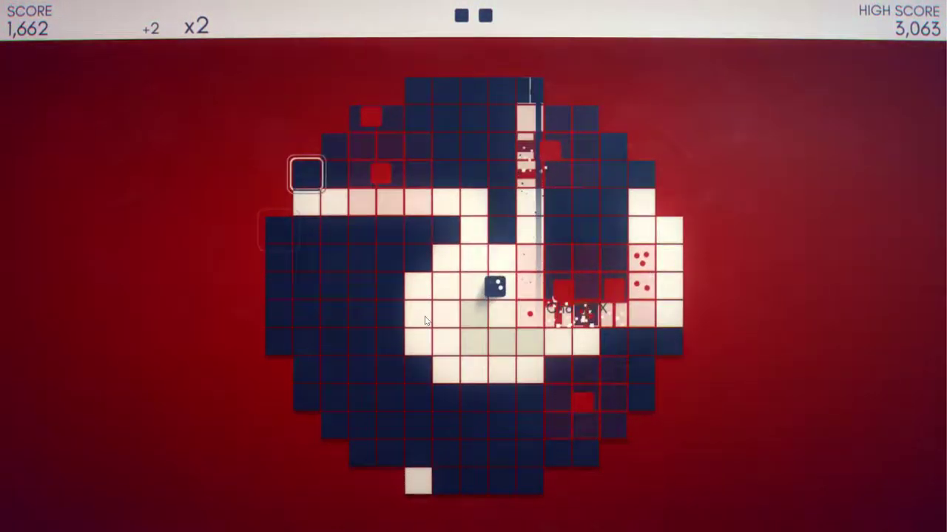
key("Left")
key("Left")
key("Down")
key("Down")
key("Up")
key("Up")
key("Up")
Flip tiles along a row to the right, then down three rows and left
key("Right")
key("Right")
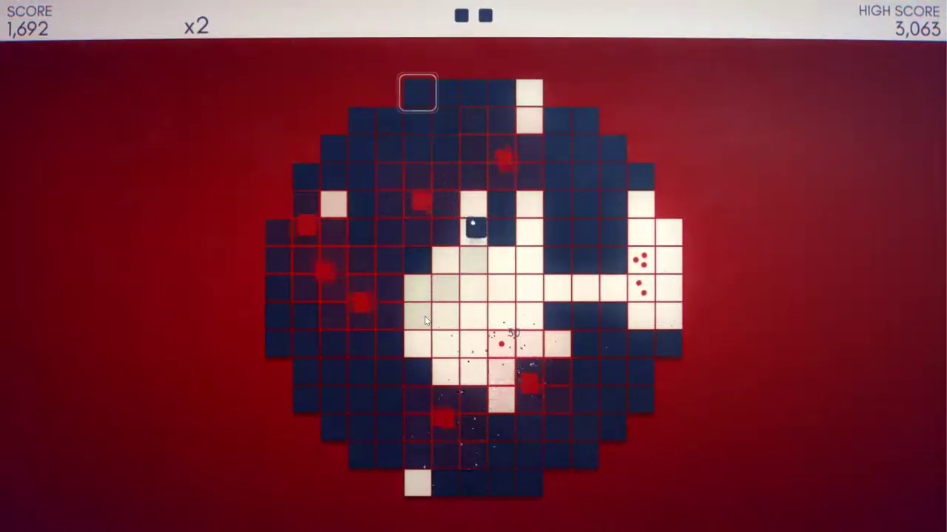
key("Down")
key("Down")
key("Right")
key("Right")
key("Right")
key("Right")
key("Up")
key("Up")
key("Down")
key("Down")
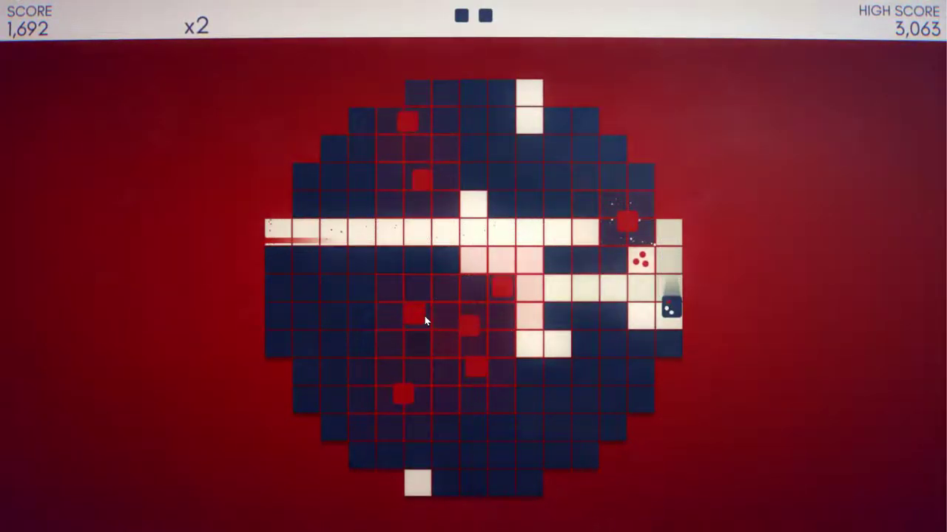
key("Down")
key("Left")
key("Left")
key("Right")
key("Up")
key("Up")
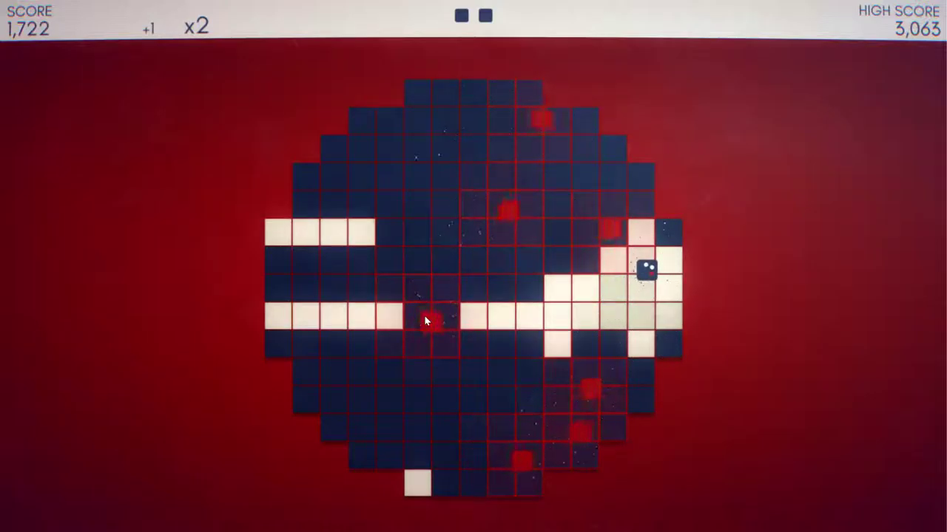
key("Left")
key("Left")
key("Left")
key("Down")
key("Up")
key("Up")
key("Down")
key("Down")
key("Down")
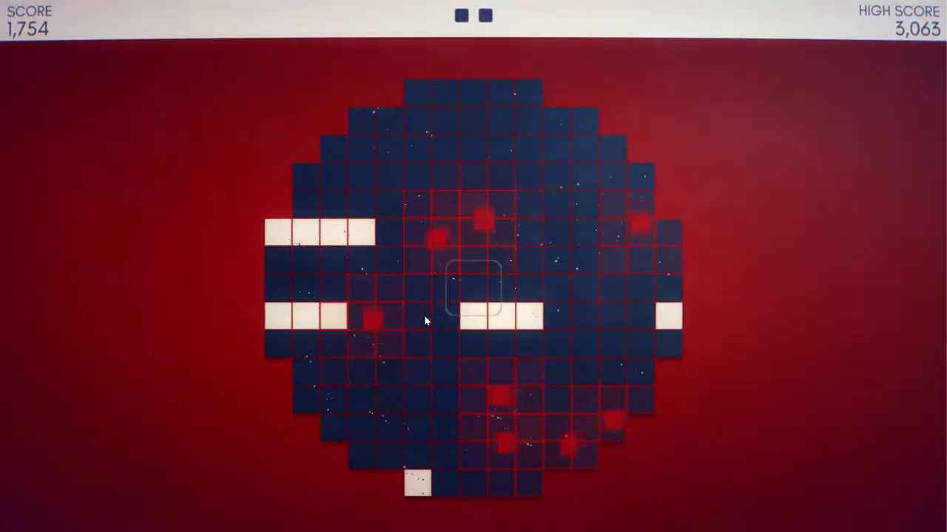
Roll down and left, then up and across the board, flipping tiles
key("Down")
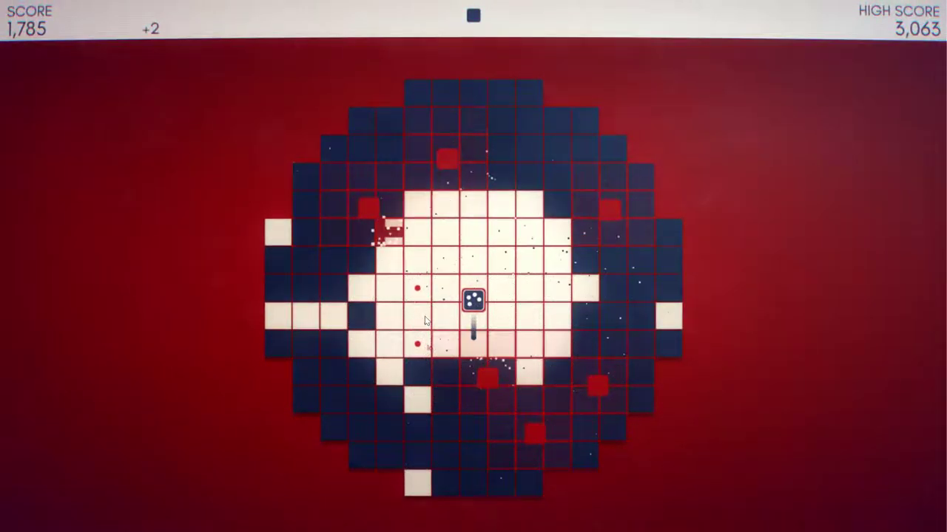
key("Left")
key("Left")
key("Down")
key("Down")
key("Down")
key("Right")
key("Left")
key("Up")
key("Right")
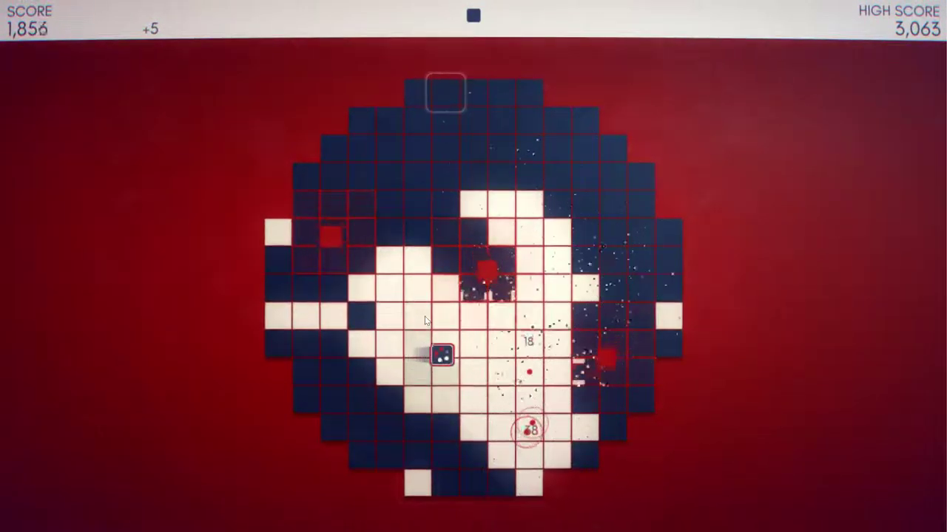
key("Right")
key("Down")
key("Right")
key("Down")
key("Right")
key("Down")
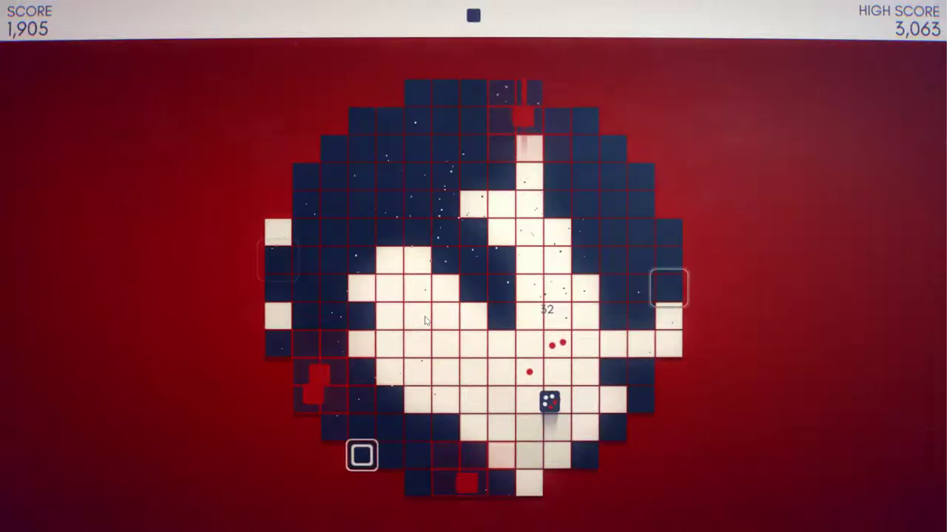
Roll left across the board and back, about five cells right, then down and across
key("Up")
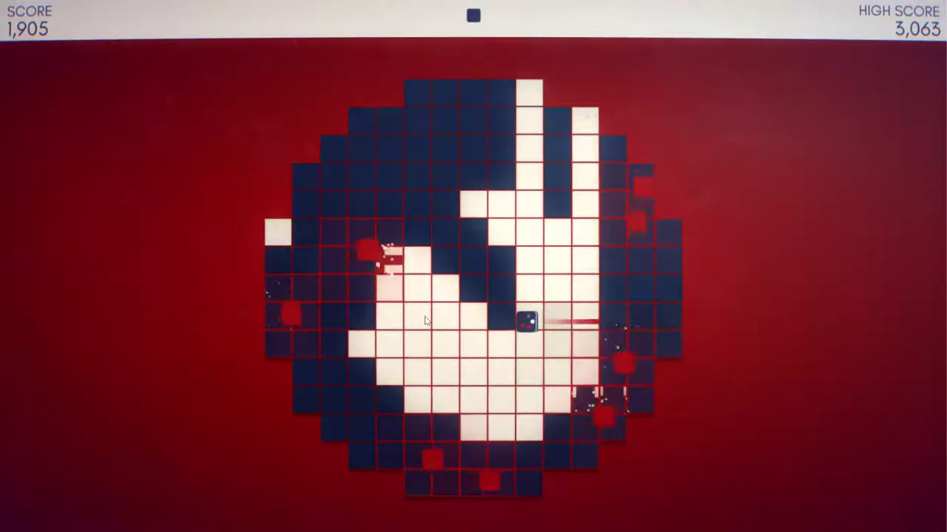
key("Left")
key("Left")
key("Left")
key("Left")
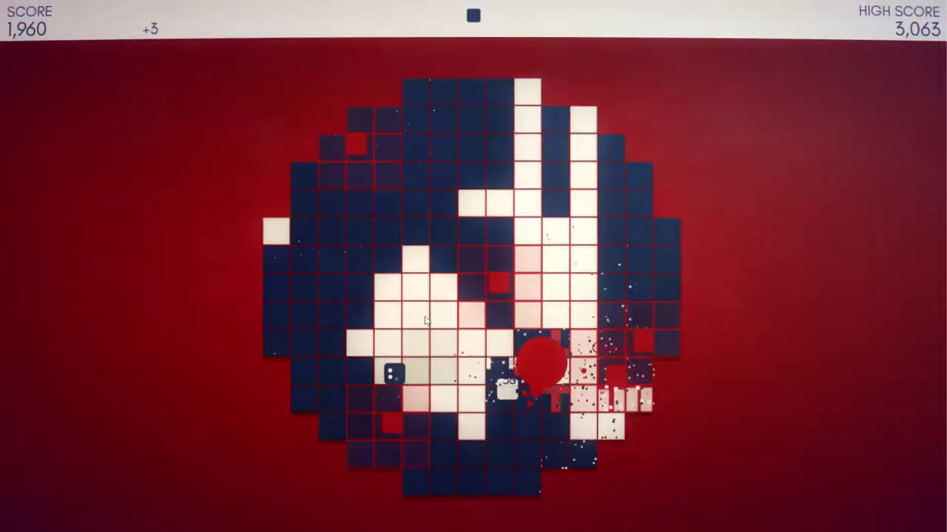
key("Right")
key("Right")
key("Right")
key("Right")
key("Right")
key("Down")
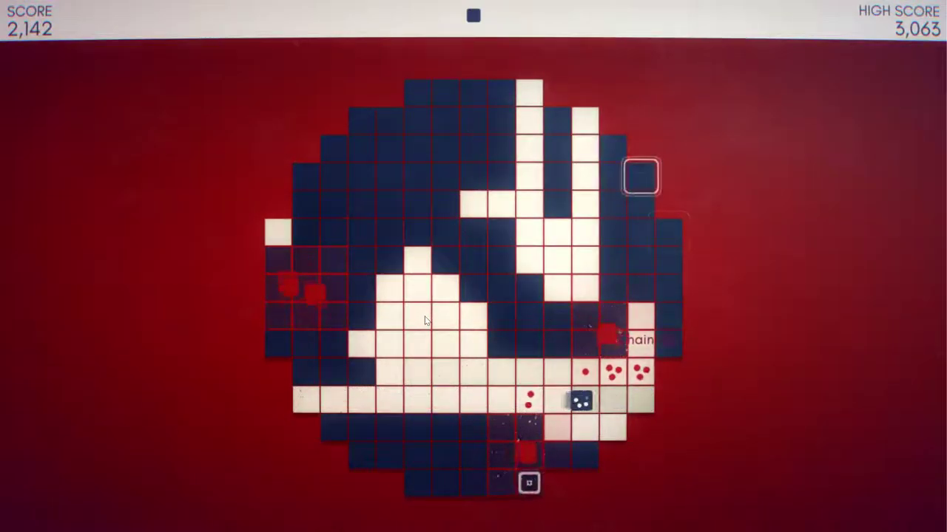
key("Right")
key("Right")
key("Up")
key("Up")
key("Up")
key("Left")
key("Left")
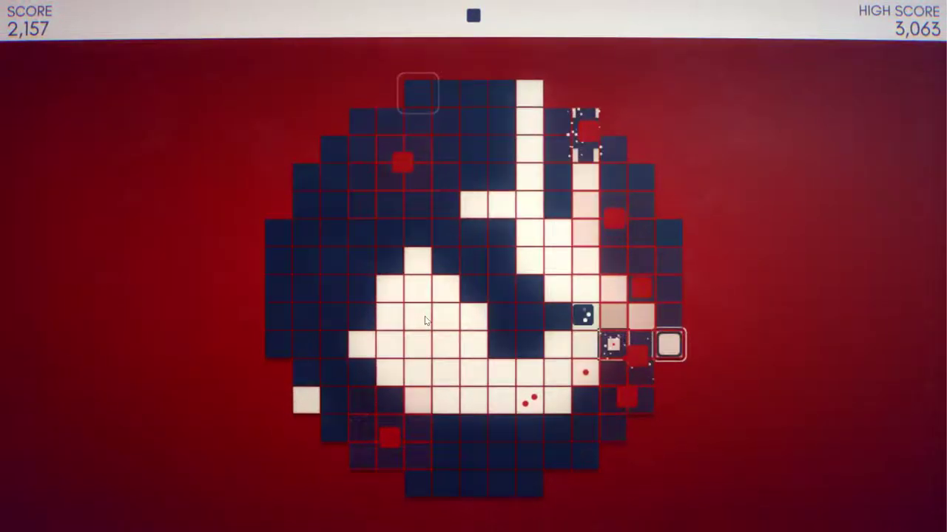
key("Down")
key("Down")
key("Left")
key("Left")
key("Left")
key("Down")
key("Right")
key("Right")
key("Right")
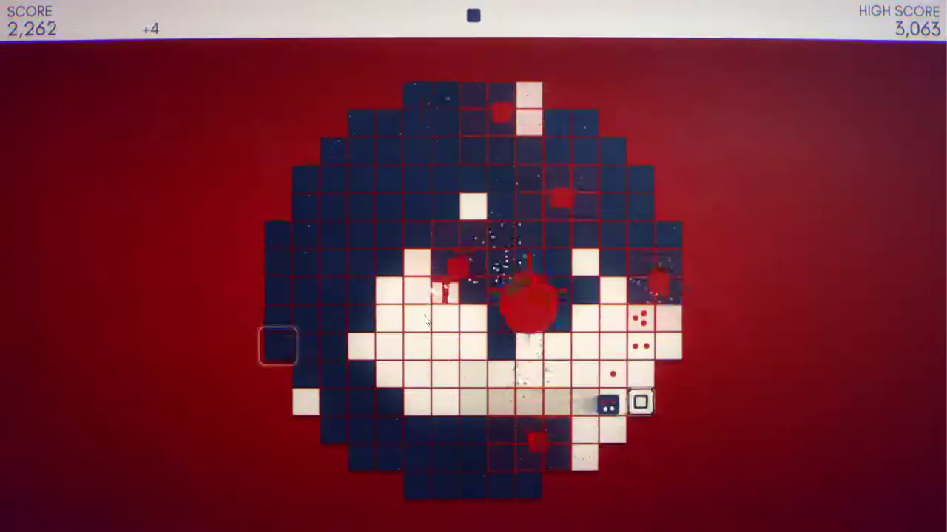
key("Right")
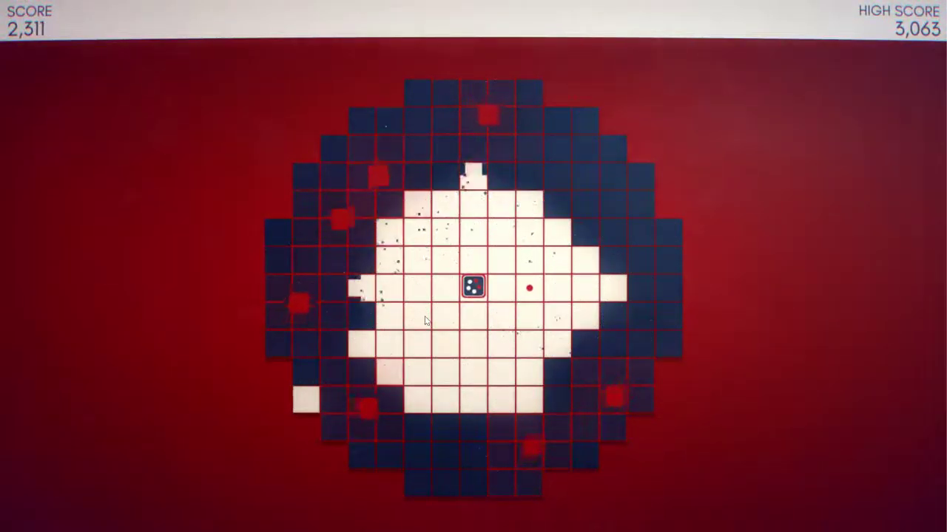
Roll toward the centre and up the board until game over at 2,538 points
key("Left")
key("Up")
key("Up")
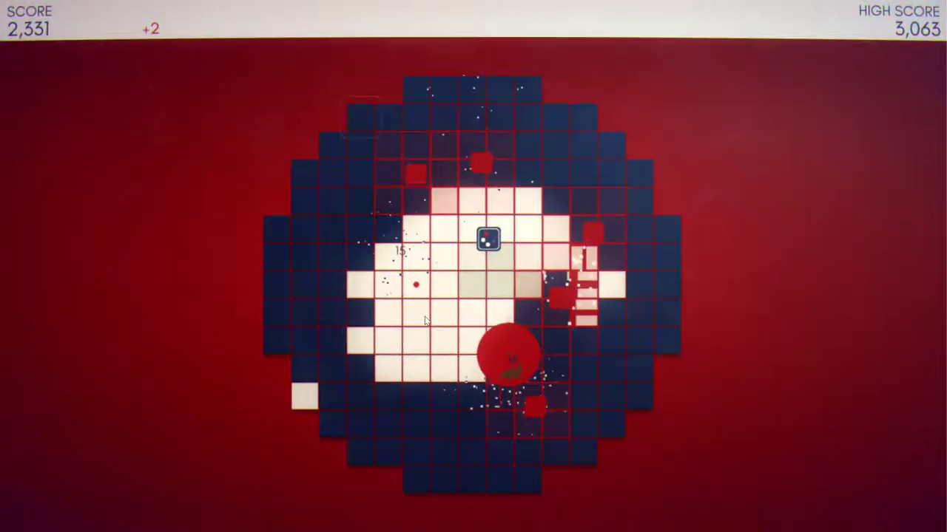
key("Left")
key("Left")
key("Left")
key("Down")
key("Down")
key("Down")
key("Down")
key("Right")
key("Right")
key("Right")
key("Right")
key("Right")
key("Down")
key("Down")
key("Left")
key("Left")
key("Up")
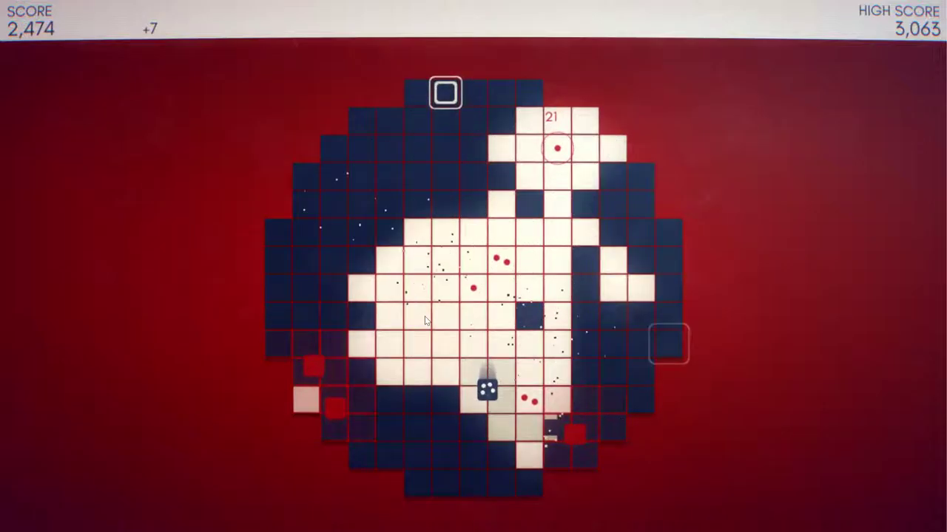
key("Up")
key("Up")
key("Up")
key("Up")
key("Right")
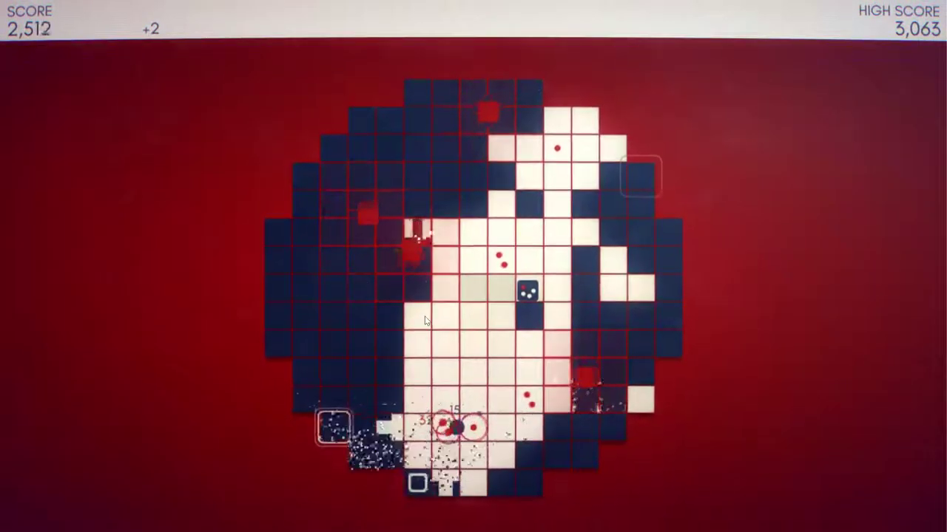
key("Left")
key("Up")
key("Down")
key("Down")
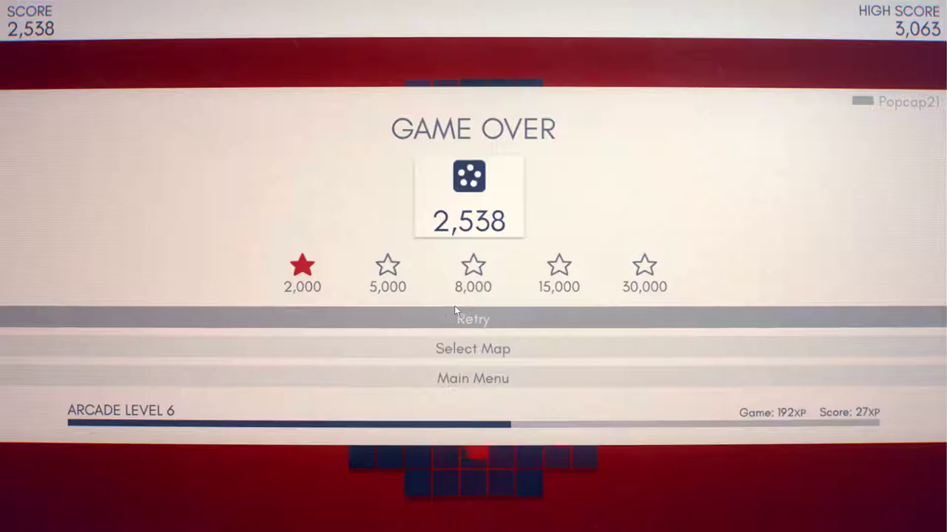
Choose Retry on the GAME OVER panel for a fresh round at score 0
left_click(403, 320)
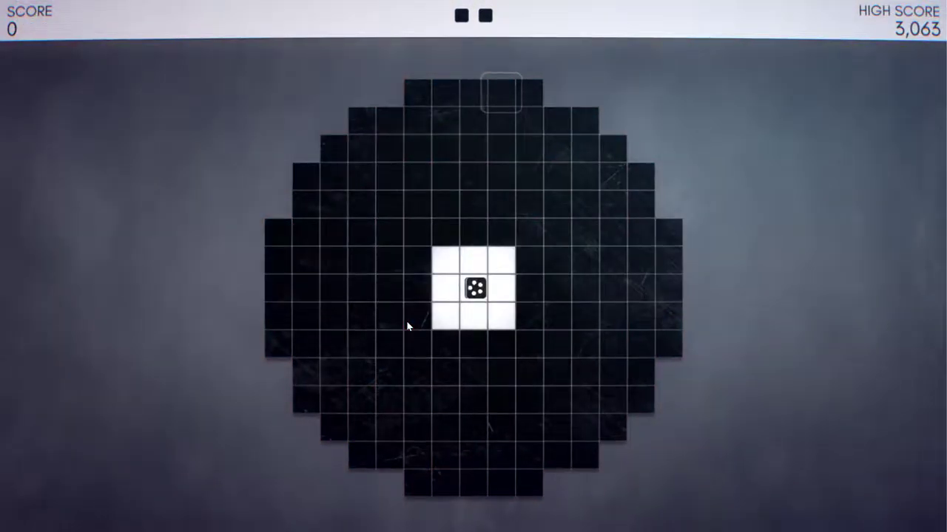
Fire trails along the rows at red targets from the left edge and the bottom row
key("Left")
key("Down")
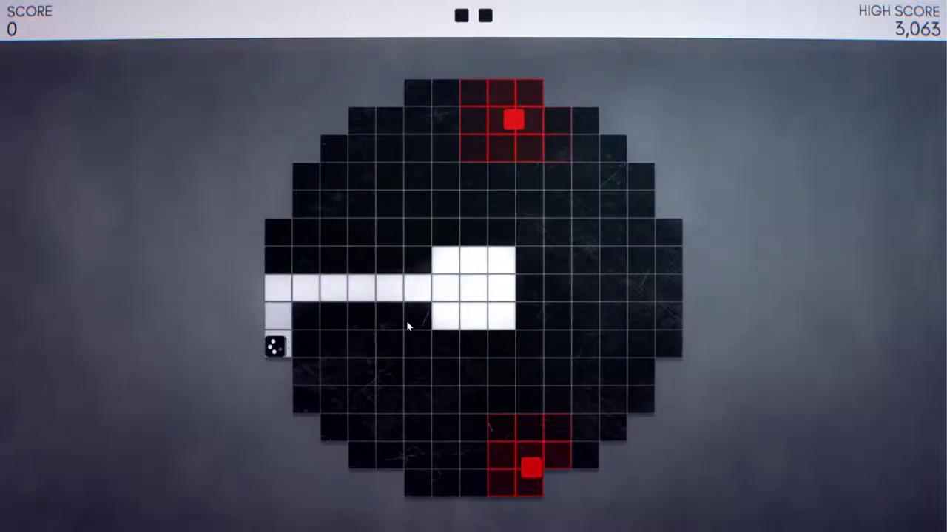
key("Right")
key("Down")
key("Right")
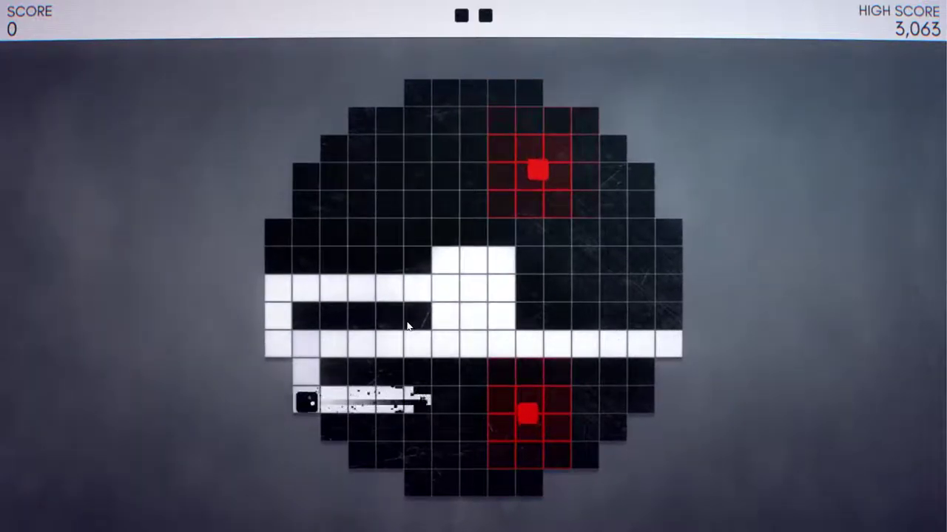
key("Down")
key("Up")
key("Left")
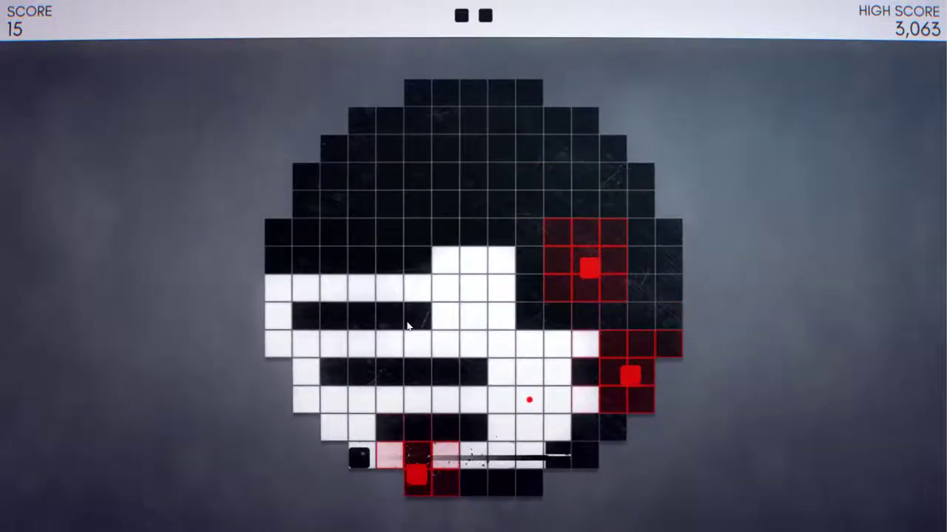
key("Right")
key("Up")
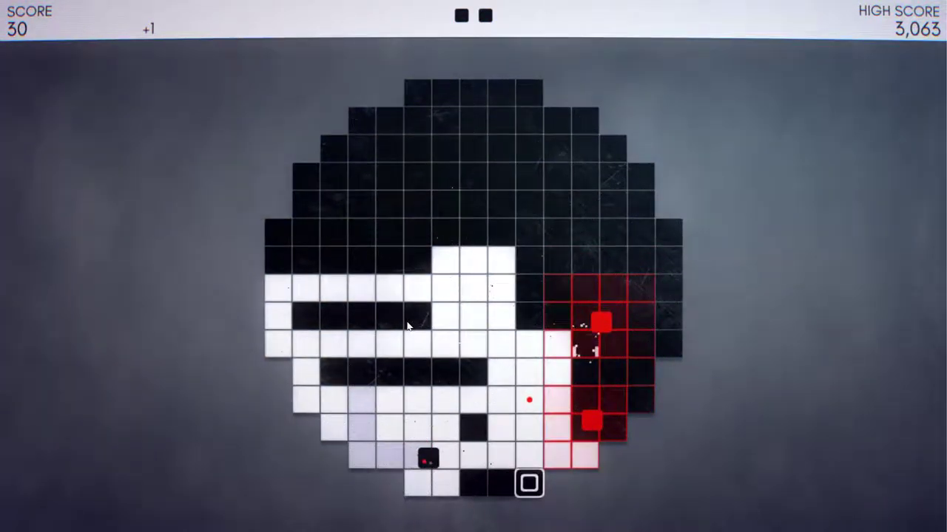
key("Down")
key("Right")
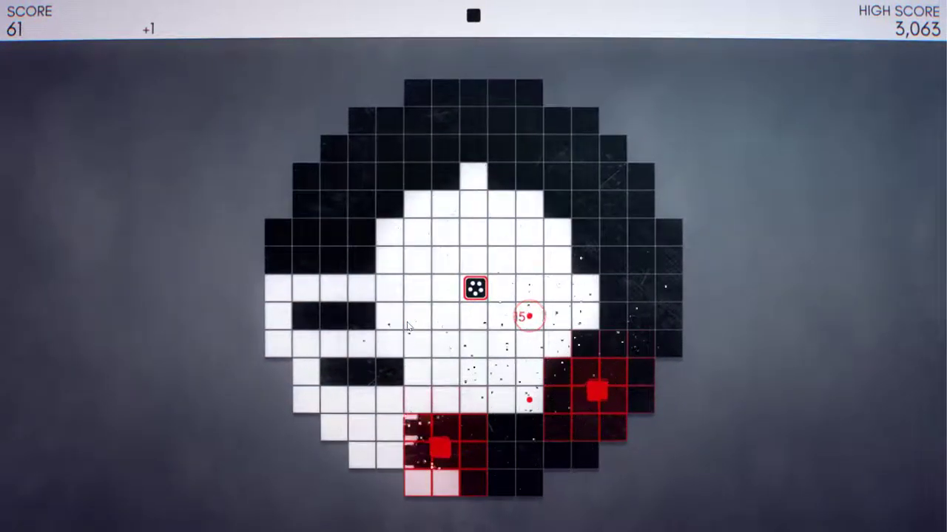
Shoot the right-side and top-right red enemies and blocks, then a red block to the left
key("Right")
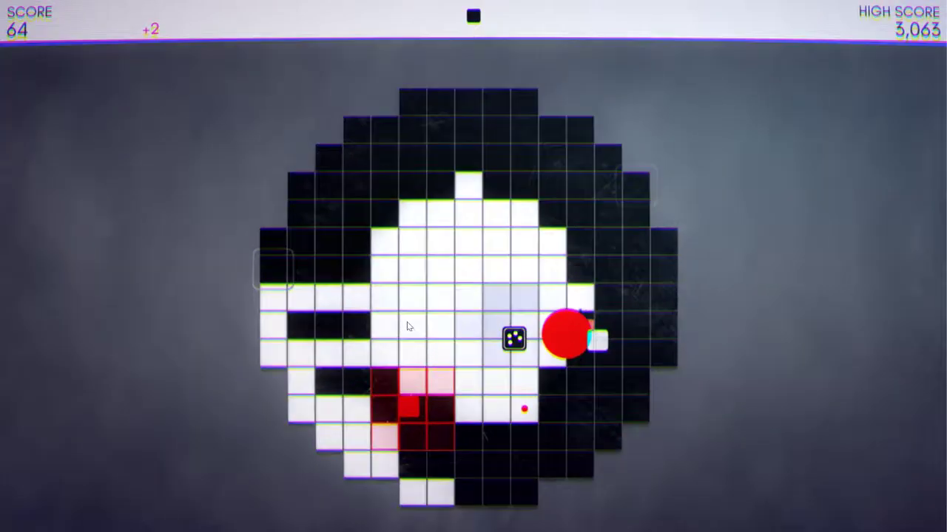
key("Left")
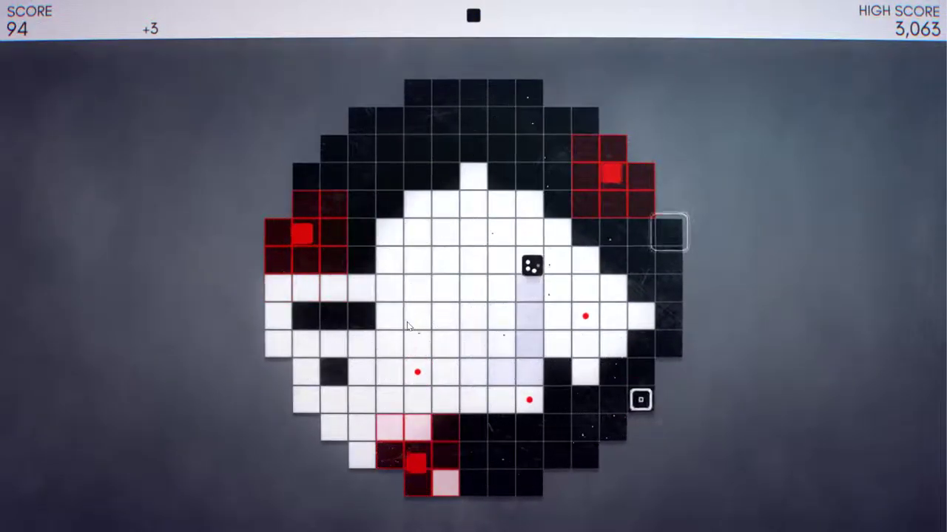
key("Up")
key("Left")
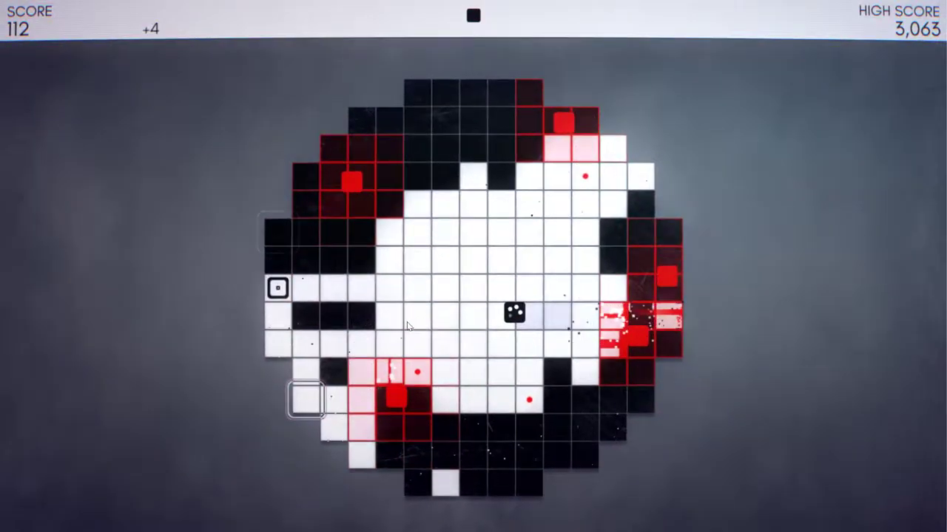
key("Right")
key("Right")
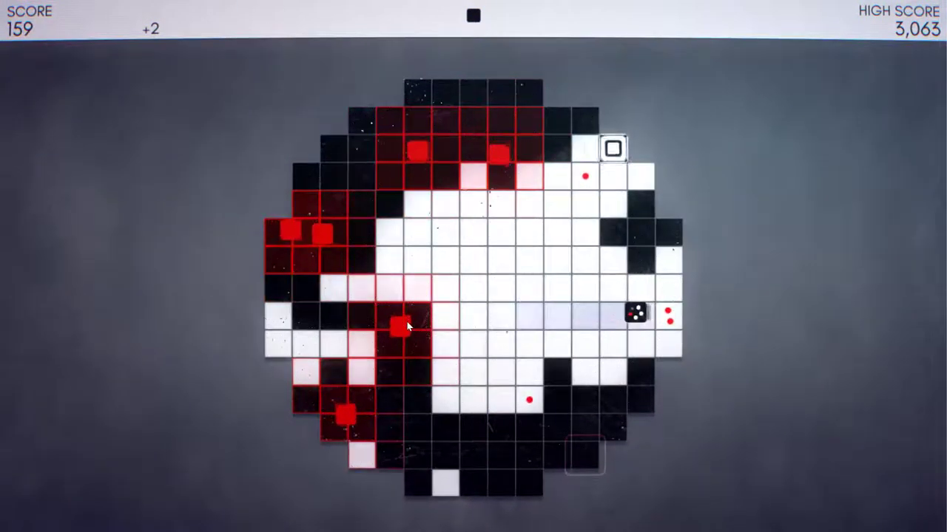
key("Up")
key("Left")
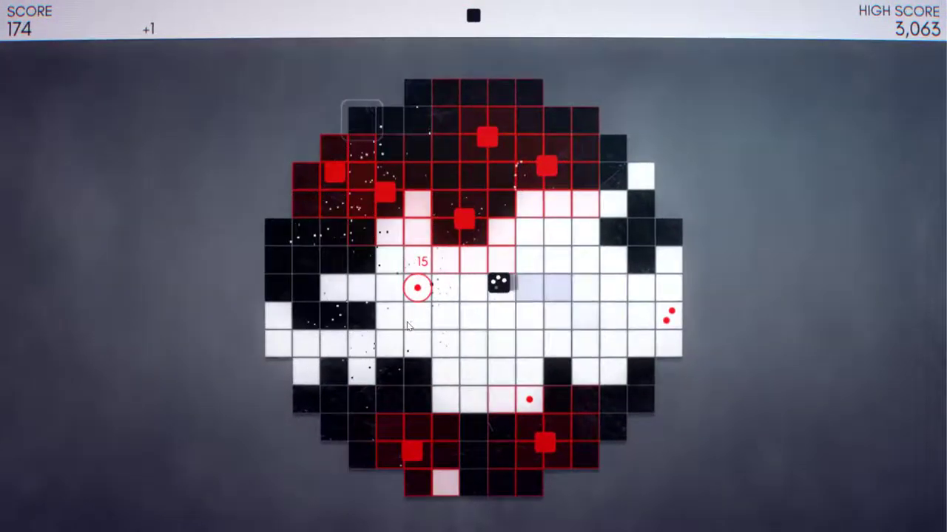
Roll the die toward the right edge, chaining dice matches for points
key("Down")
key("Left")
key("Right")
key("Right")
key("Right")
key("Right")
key("Up")
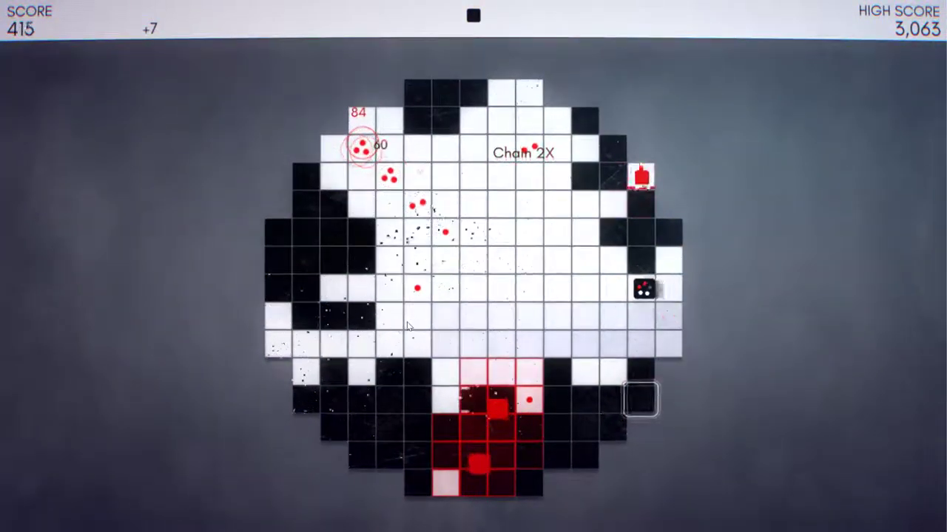
key("Right")
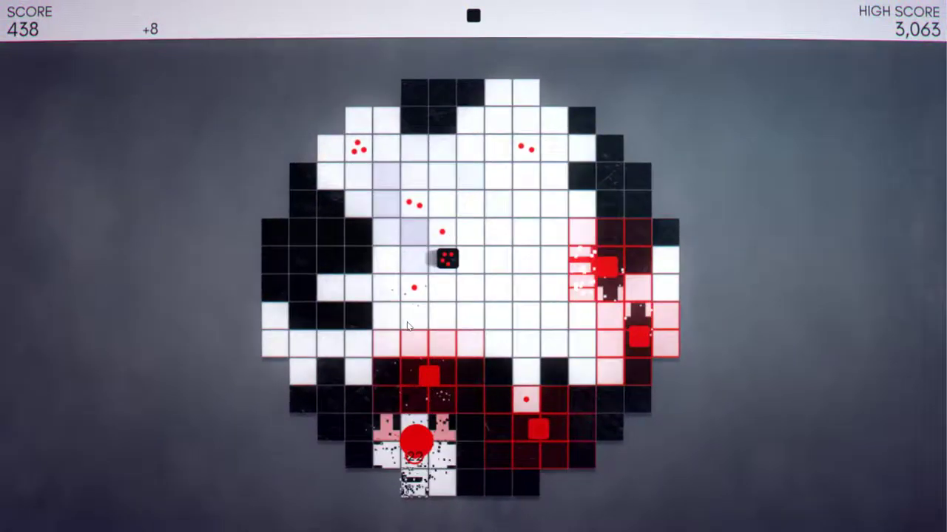
key("Left")
key("Right")
key("Right")
key("Right")
key("Left")
key("Left")
Roll the die up two cells with sidesteps, then back down and right
key("Up")
key("Up")
key("Right")
key("Right")
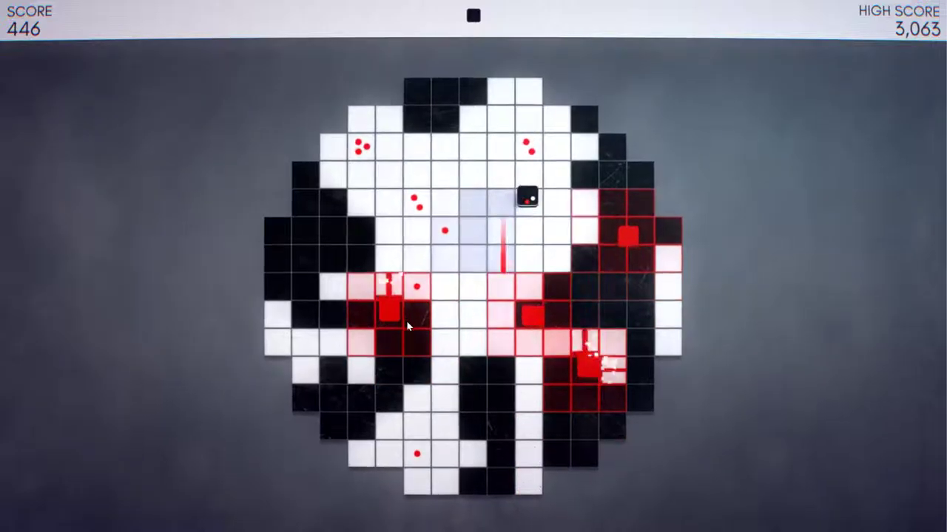
key("Left")
key("Left")
key("Left")
key("Right")
key("Up")
key("Up")
key("Left")
key("Left")
key("Left")
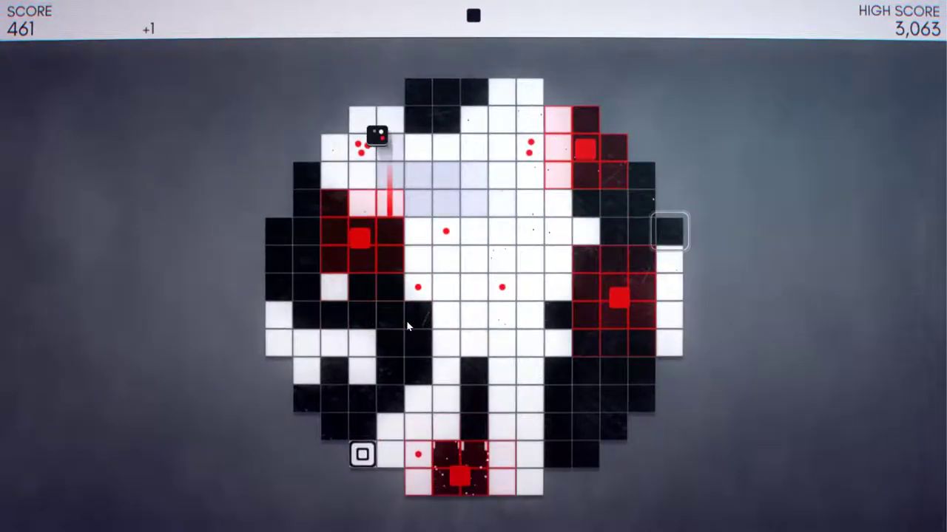
key("Left")
key("Down")
key("Down")
key("Right")
key("Right")
Roll the die down and about five cells right, then step back and up
key("Down")
key("Down")
key("Left")
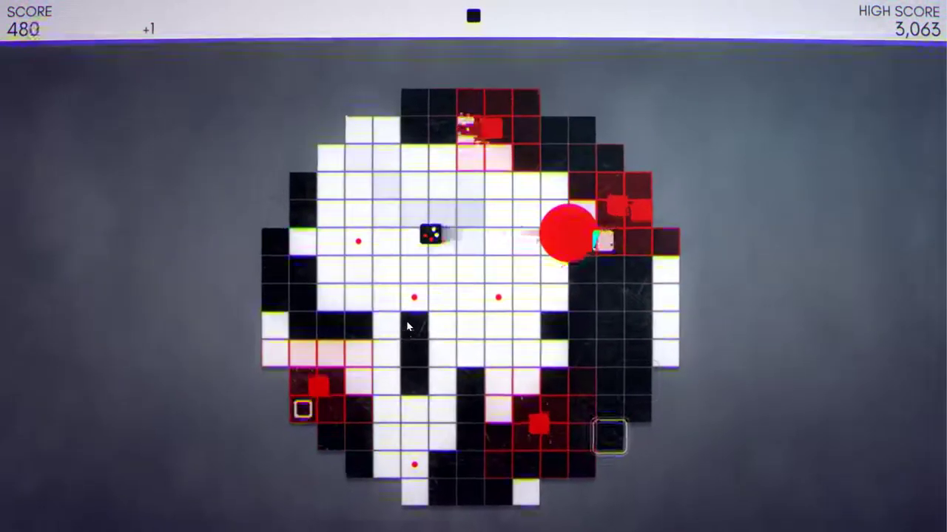
key("Right")
key("Right")
key("Right")
key("Right")
key("Down")
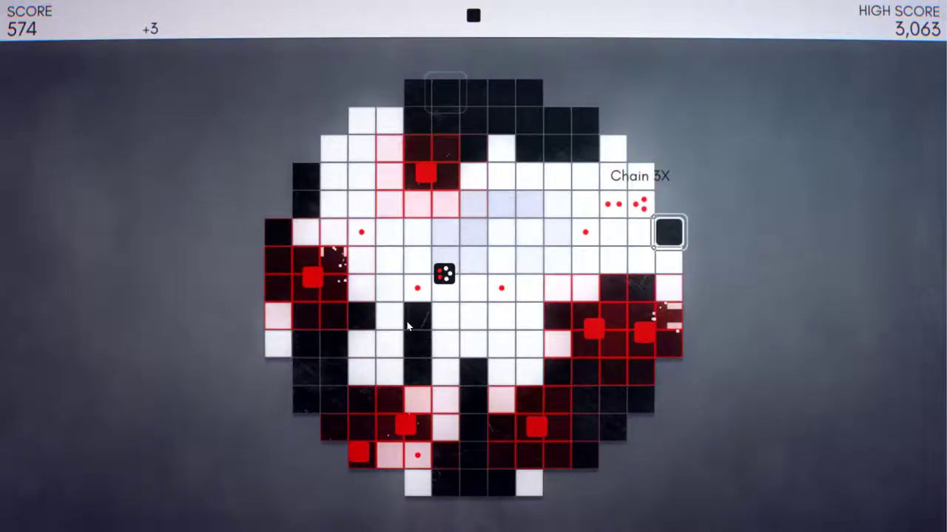
key("Right")
key("Right")
key("Right")
key("Right")
key("Right")
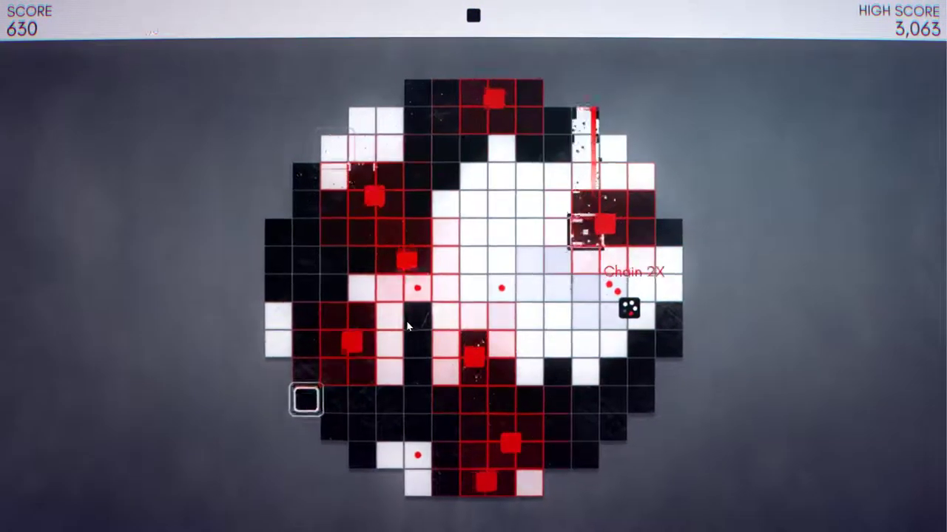
key("Left")
key("Up")
key("Up")
key("Right")
key("Right")
key("Right")
Roll the die several cells left, drop a row, and clear matched dice
key("Left")
key("Left")
key("Right")
key("Left")
key("Left")
key("Left")
key("Down")
key("Left")
key("Left")
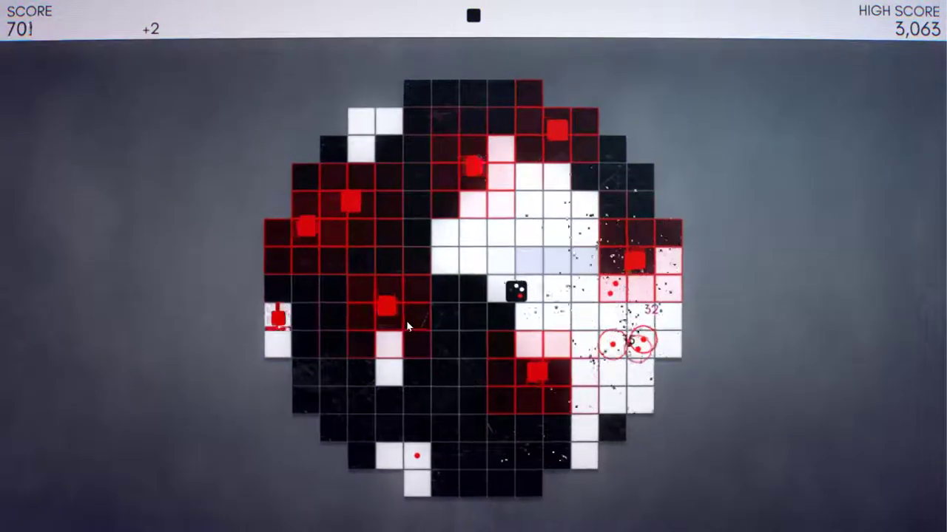
key("Right")
key("Down")
key("Up")
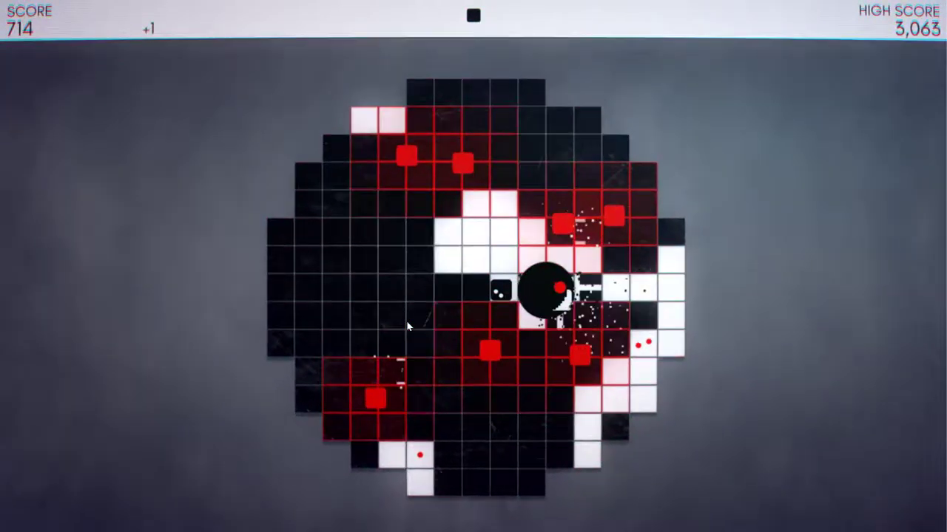
key("Right")
Roll around the board clearing matches, then go about four cells left
key("Right")
key("Right")
key("Down")
key("Down")
key("Left")
key("Down")
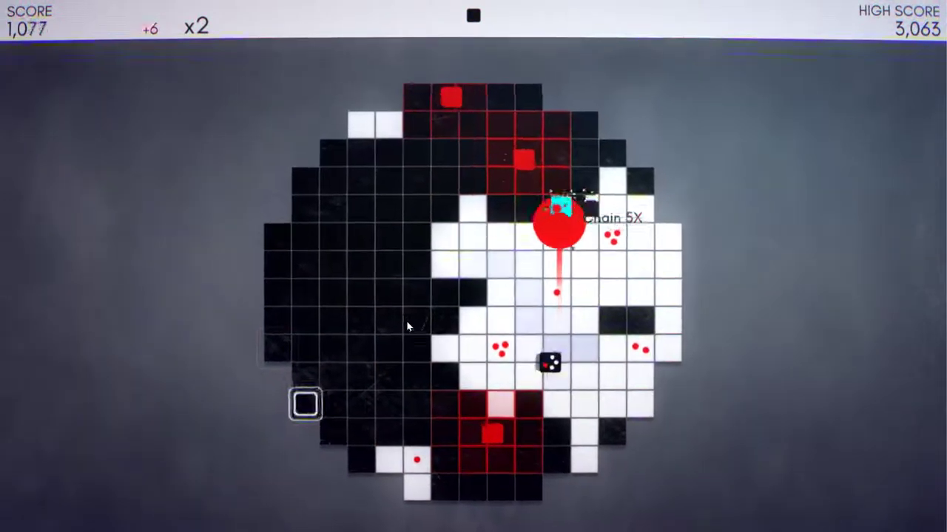
key("Right")
key("Up")
key("Up")
key("Right")
key("Up")
key("Up")
key("Up")
key("Left")
key("Left")
key("Up")
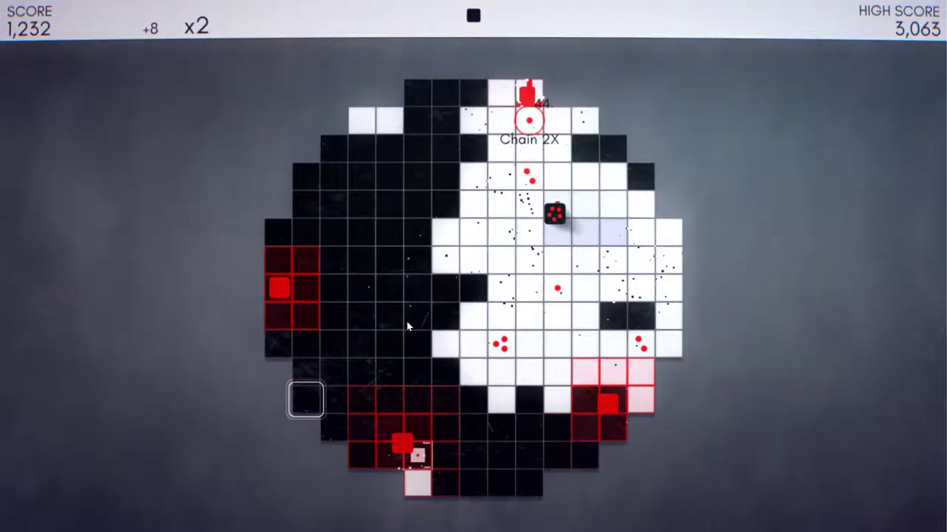
key("Left")
key("Left")
key("Down")
key("Up")
key("Up")
key("Right")
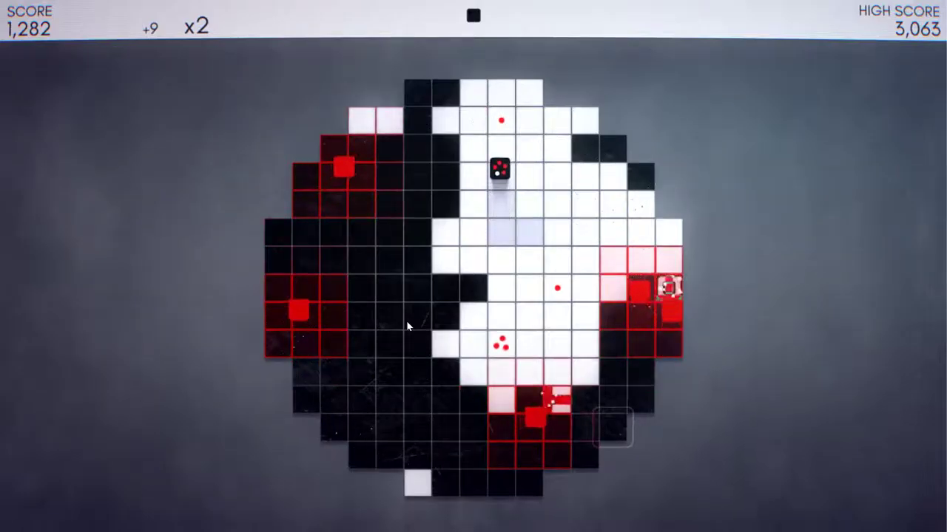
Move the die to the left side and the top edge, then back down-left
key("Left")
key("Left")
key("Left")
key("Left")
key("Left")
key("Left")
key("Up")
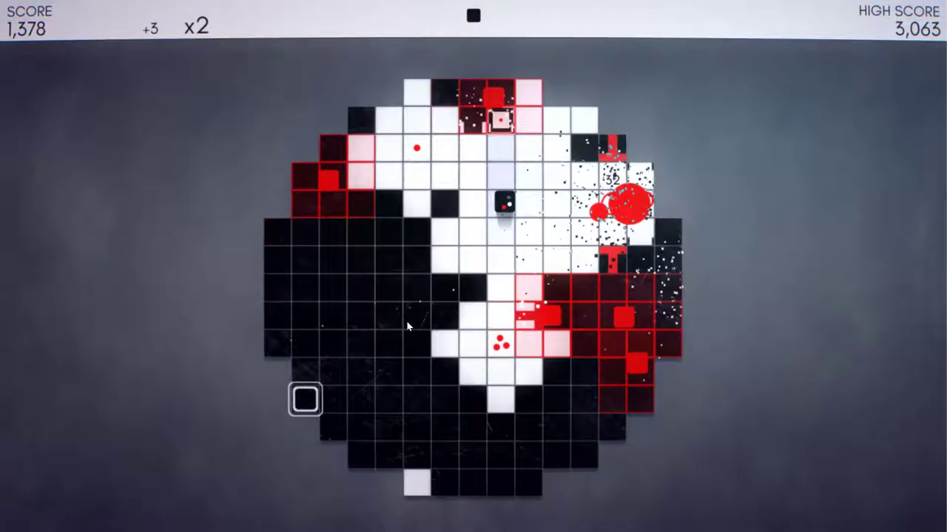
key("Up")
key("Up")
key("Left")
key("Up")
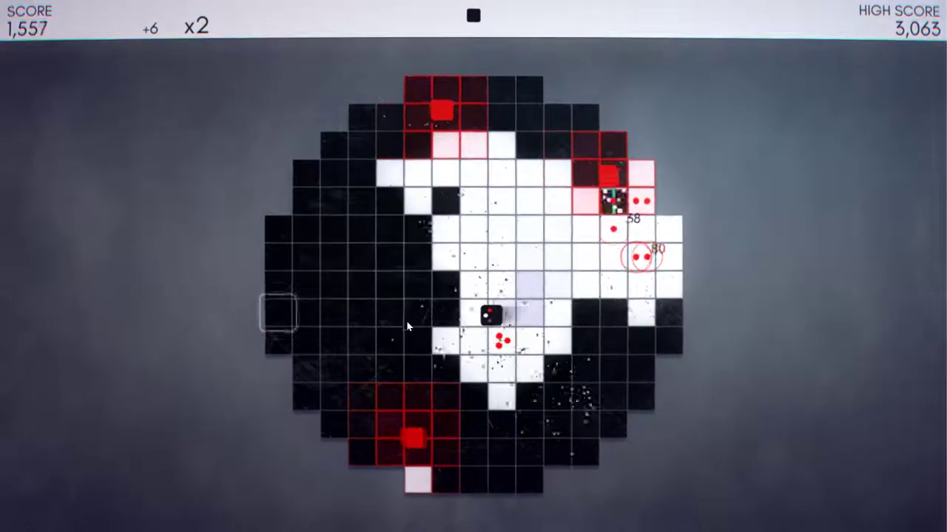
key("Up")
key("Up")
key("Up")
key("Right")
key("Right")
key("Right")
key("Right")
key("Right")
key("Up")
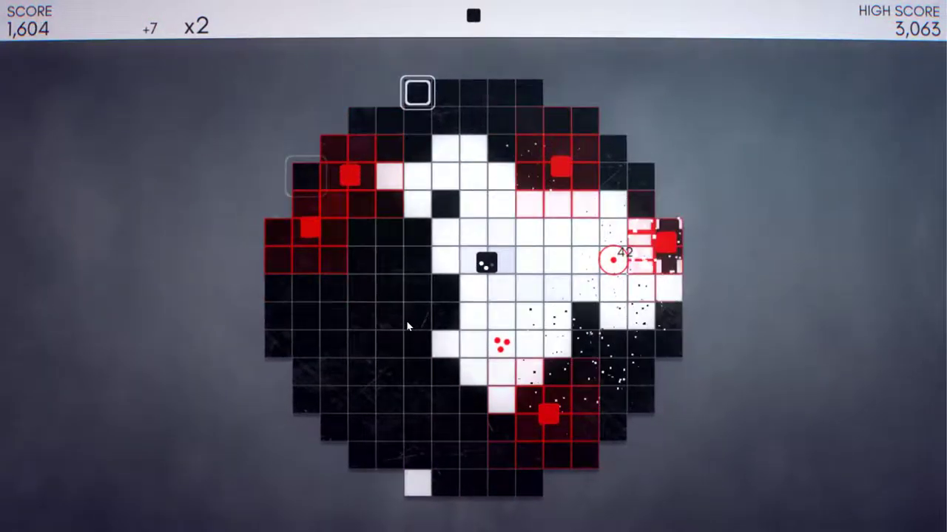
key("Left")
key("Left")
key("Left")
key("Down")
key("Down")
key("Down")
key("Left")
key("Down")
key("Down")
key("Down")
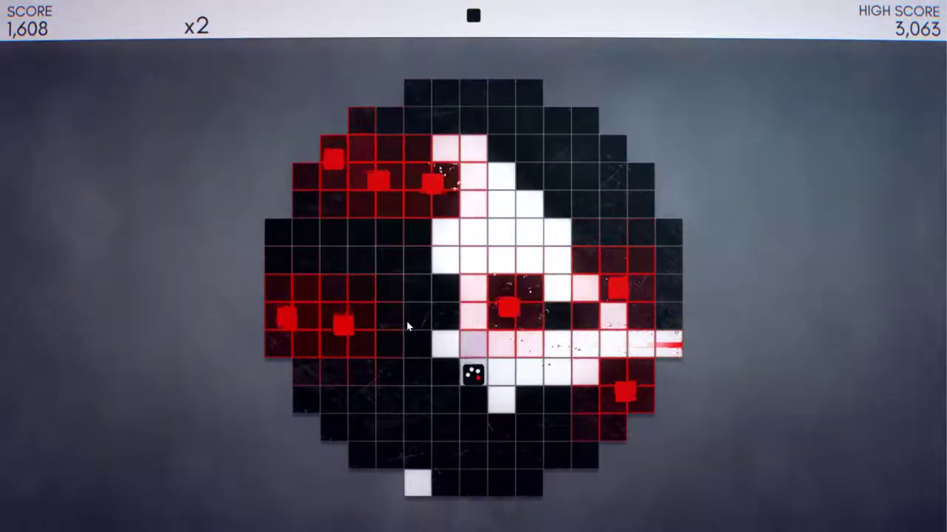
Roll the die five tiles right, four tiles left, then along the row above
key("Right")
key("Right")
key("Right")
key("Right")
key("Right")
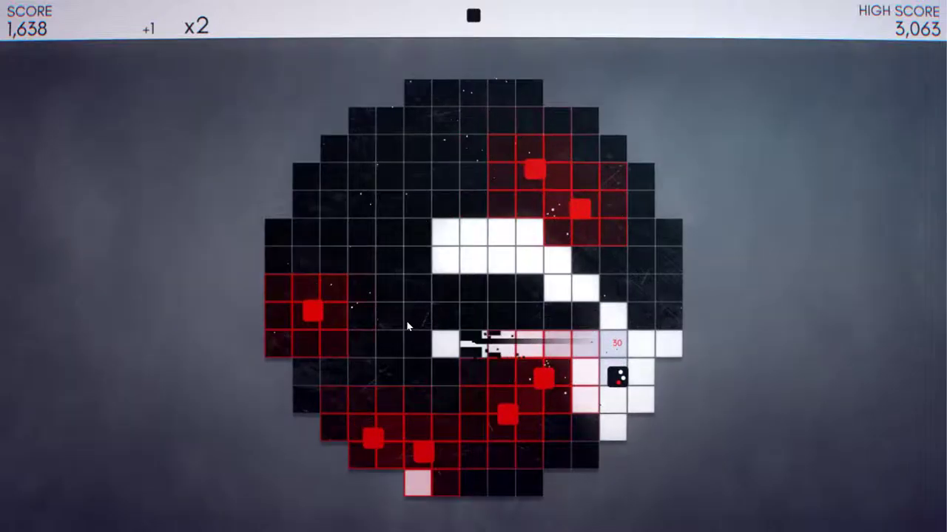
key("Right")
key("Left")
key("Left")
key("Left")
key("Left")
key("Left")
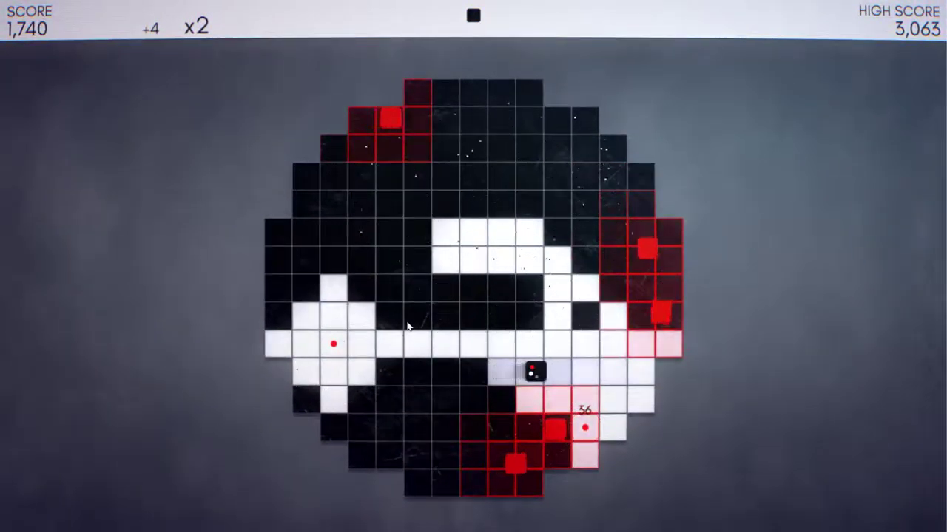
key("Up")
key("Left")
key("Left")
key("Left")
key("Left")
key("Left")
key("Left")
key("Left")
key("Left")
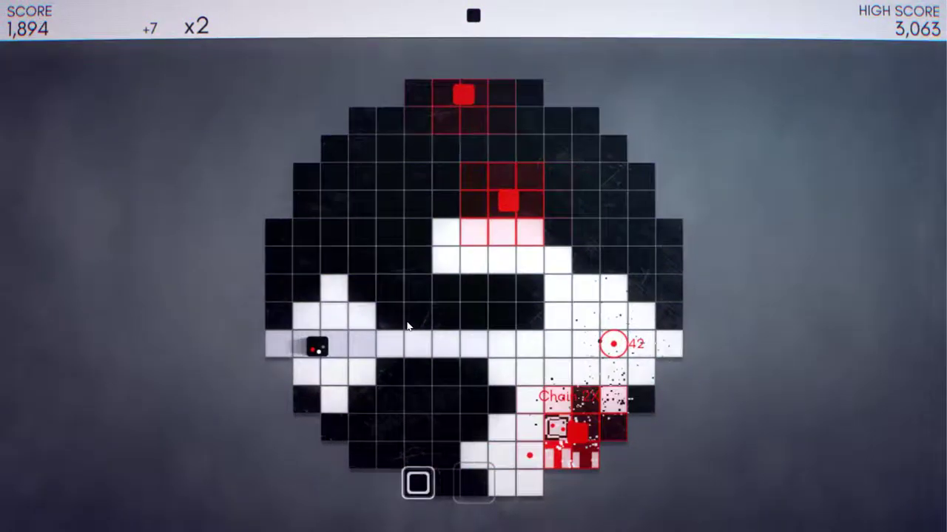
Roll the die six tiles right, then weave back left and down
key("Right")
key("Right")
key("Right")
key("Right")
key("Right")
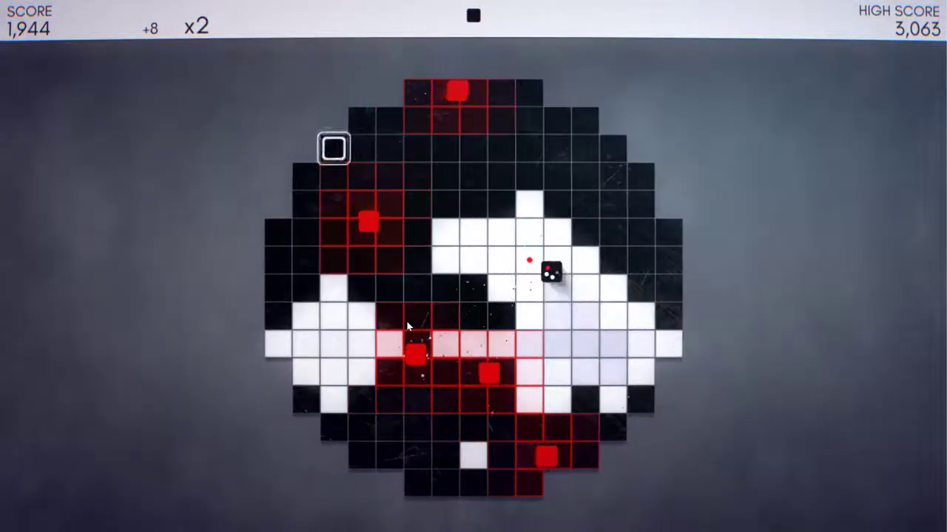
key("Left")
key("Right")
key("Down")
key("Up")
key("Left")
key("Left")
key("Left")
key("Down")
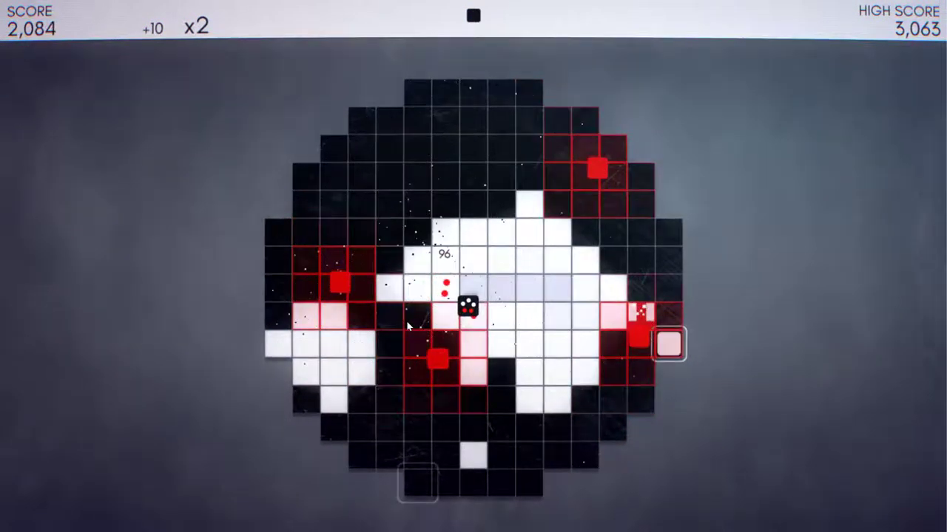
key("Right")
key("Right")
key("Right")
key("Right")
key("Right")
key("Right")
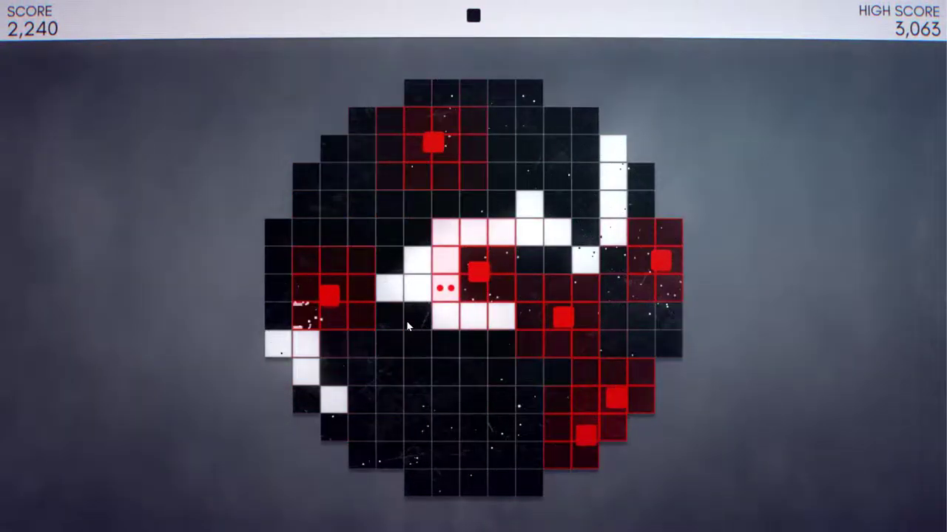
Whiten the board and move up-left to destroy red enemies, painting a white trail
key("Right")
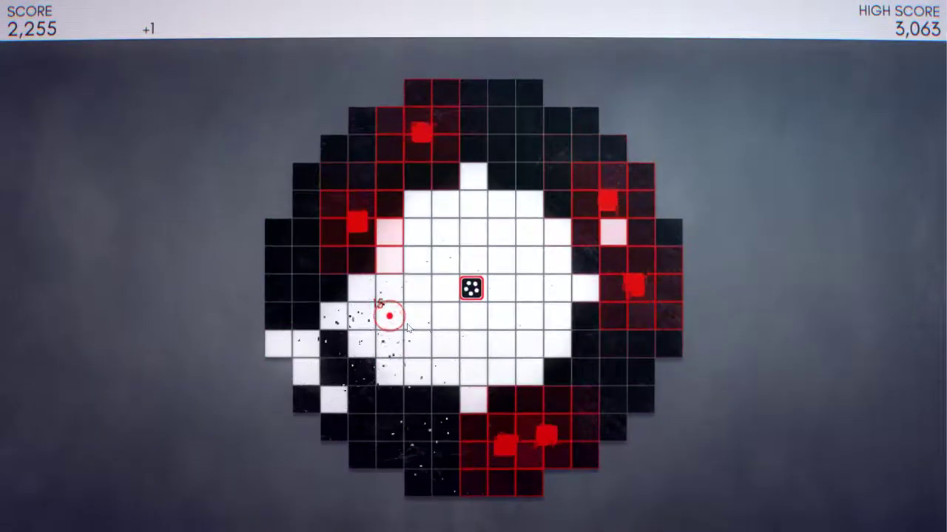
key("Left")
key("Left")
key("Up")
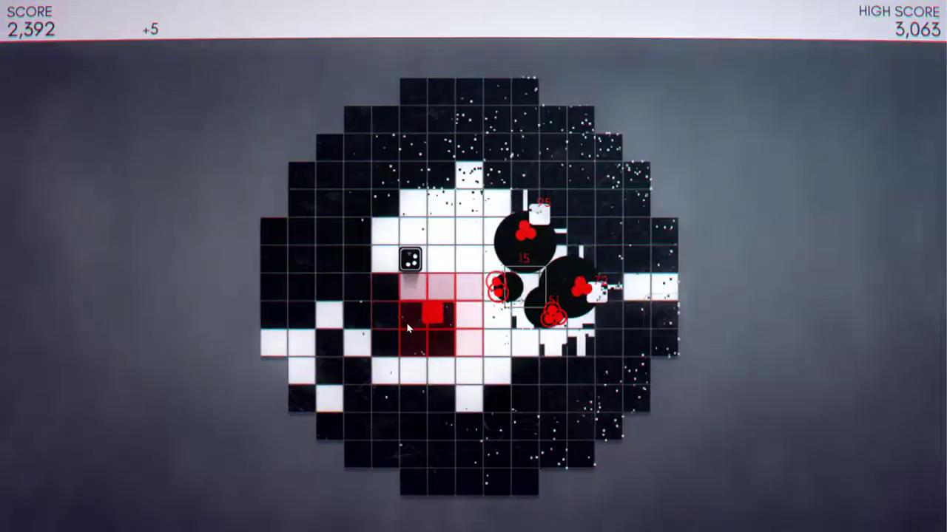
key("Up")
key("Up")
key("Left")
key("Down")
key("Up")
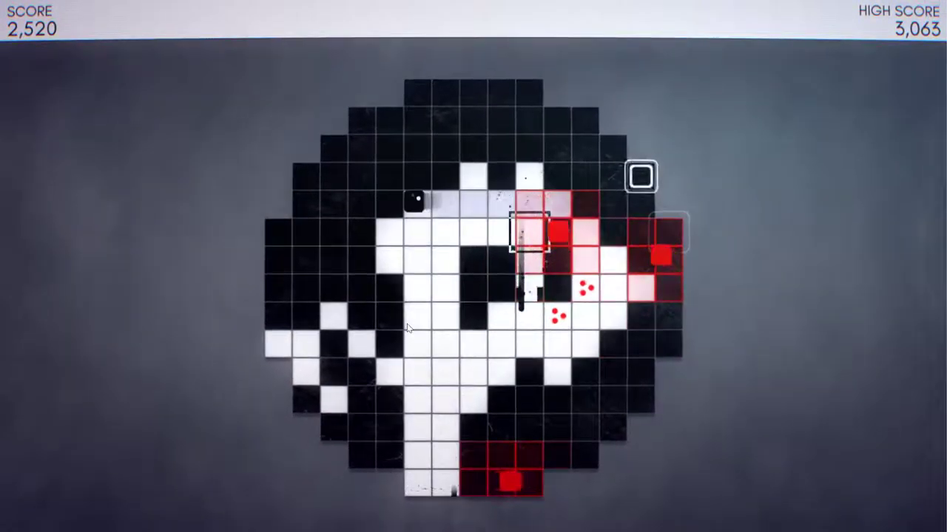
Roll the die down, then right across the board, repainting tiles
key("Down")
key("Down")
key("Right")
key("Right")
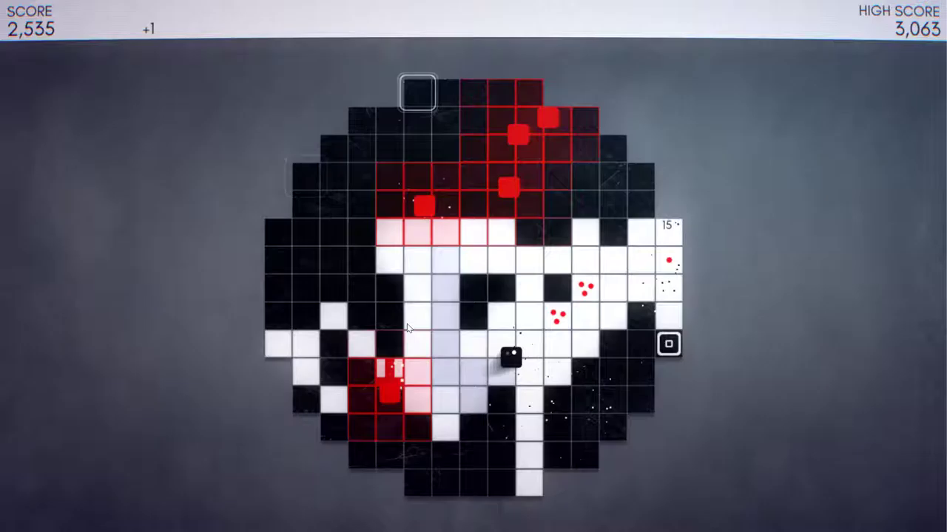
key("Right")
key("Right")
key("Up")
key("Right")
key("Down")
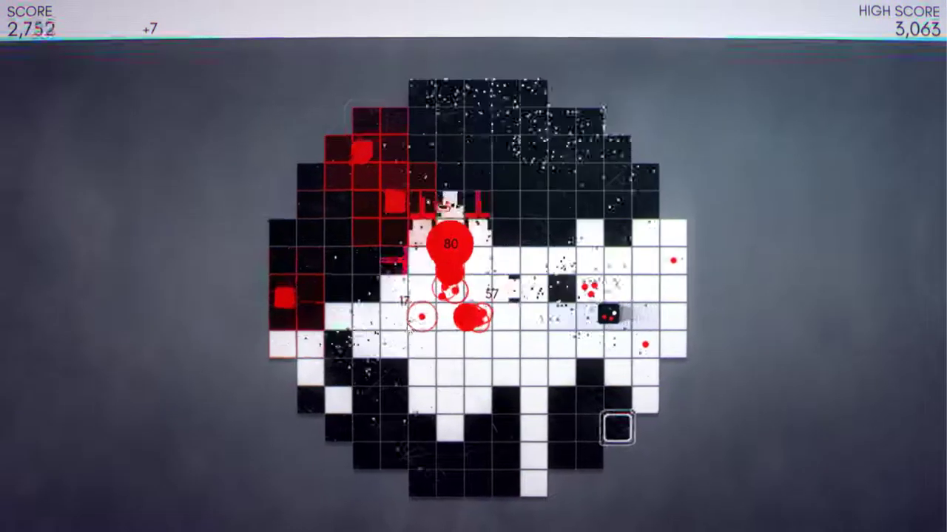
key("Up")
key("Down")
Dodge left and right along the row until game over at 2,899
key("Left")
key("Right")
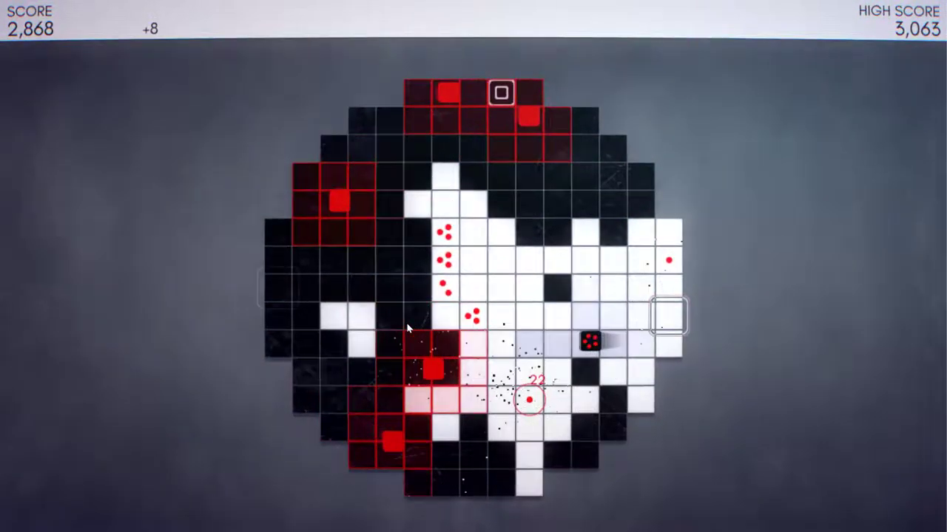
key("Left")
key("Left")
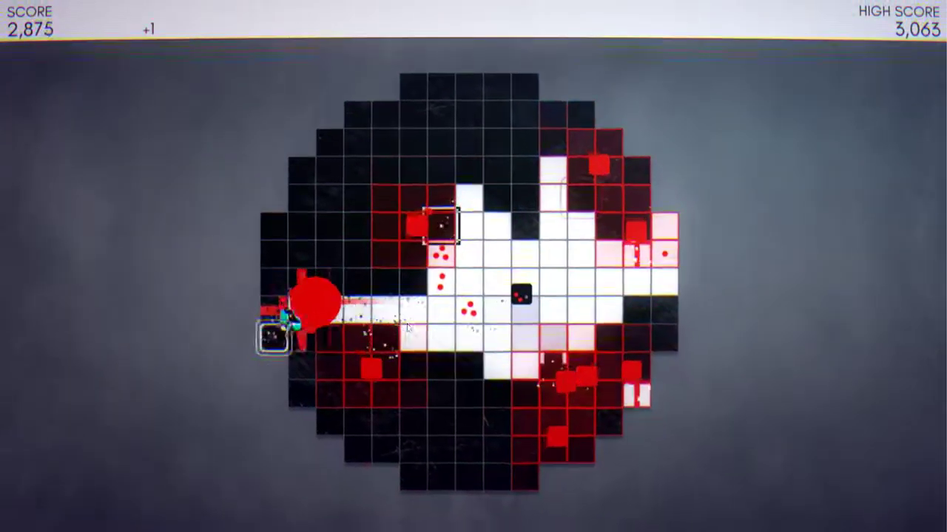
key("Up")
key("Right")
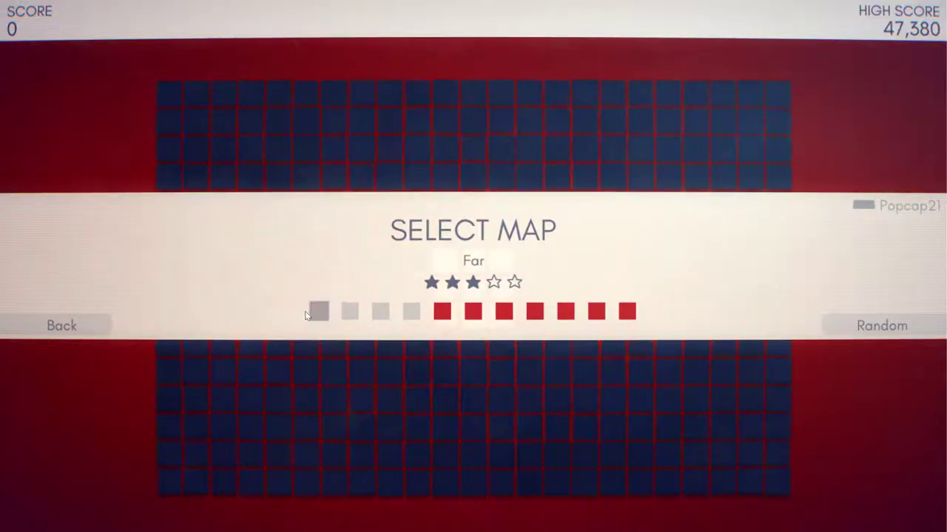
Start the Far map round and steer the die around the red board
left_click(349, 319)
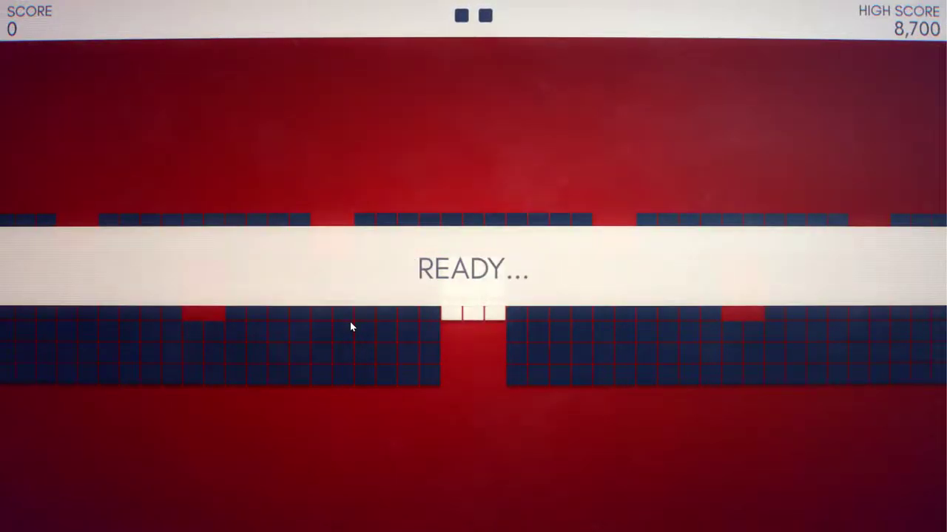
key("Right")
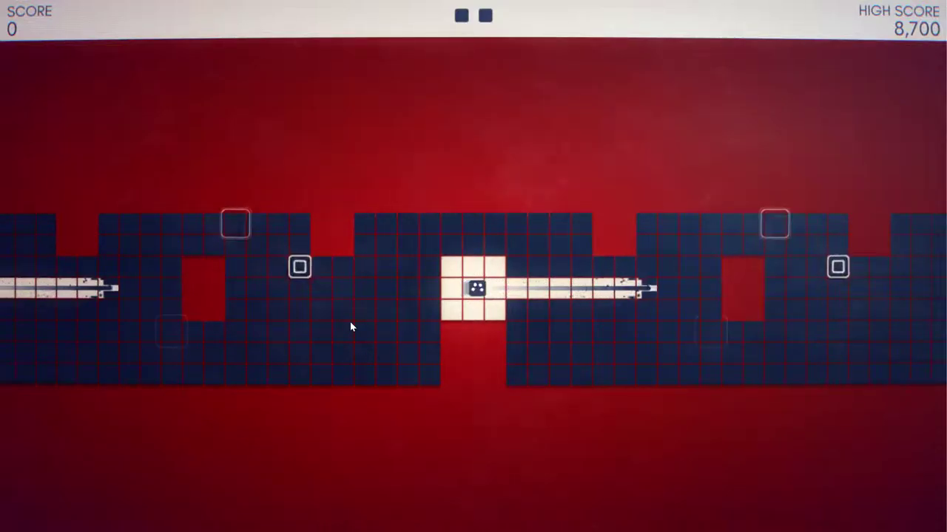
key("Left")
key("Down")
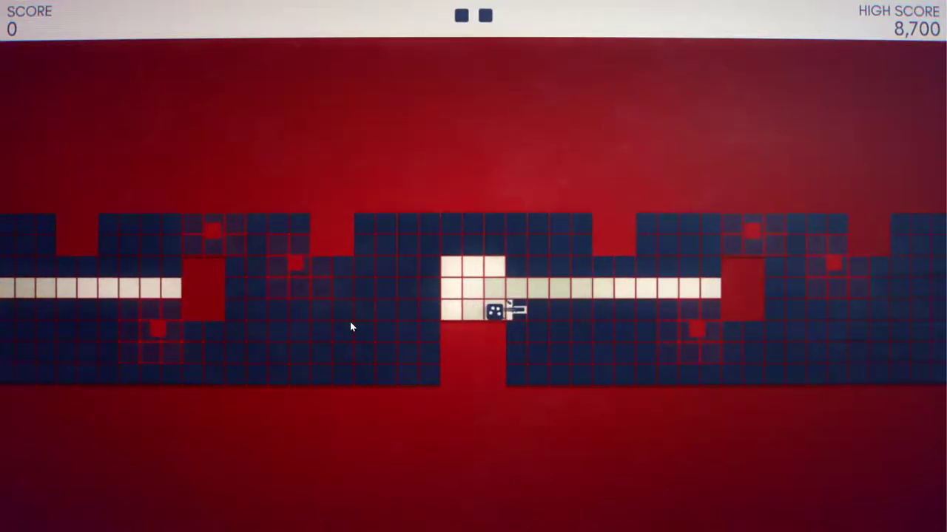
key("Right")
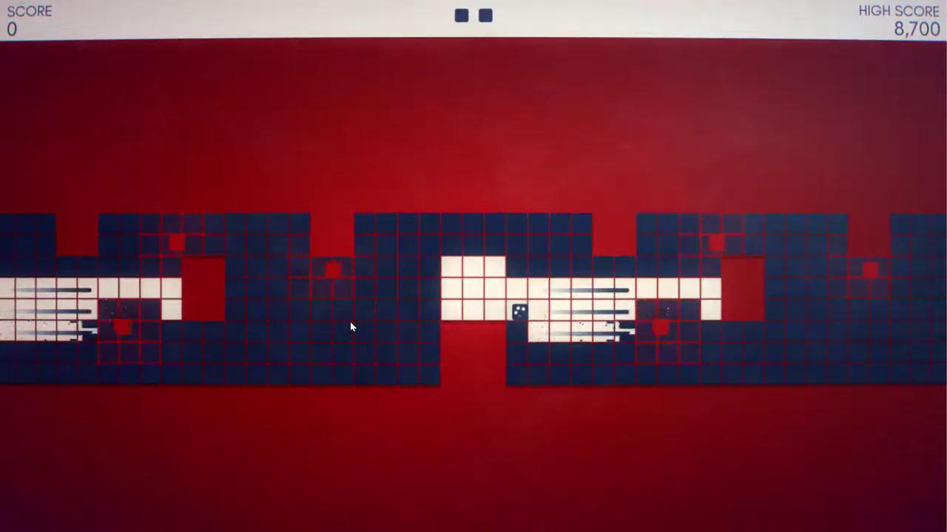
key("Right")
key("Down")
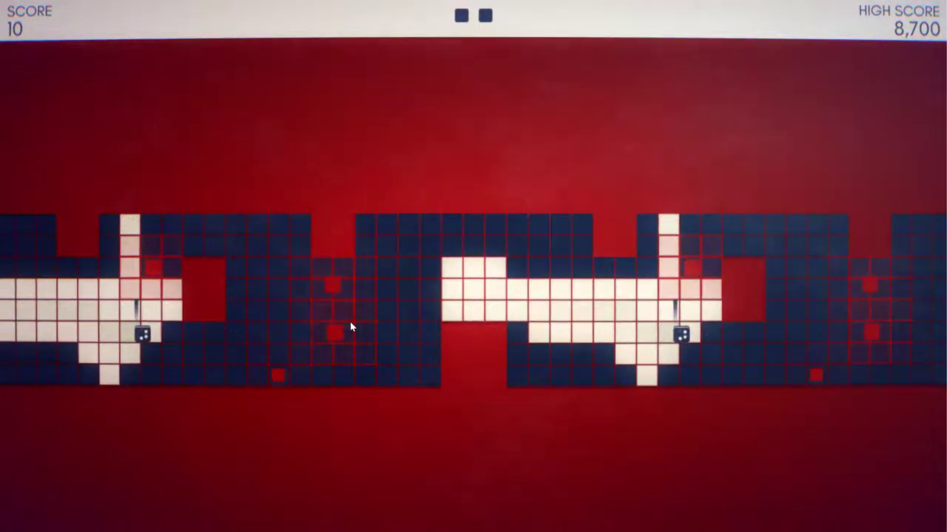
Weave and sweep across the board, flipping tiles and destroying enemies
key("Left")
key("Up")
key("Right")
key("Left")
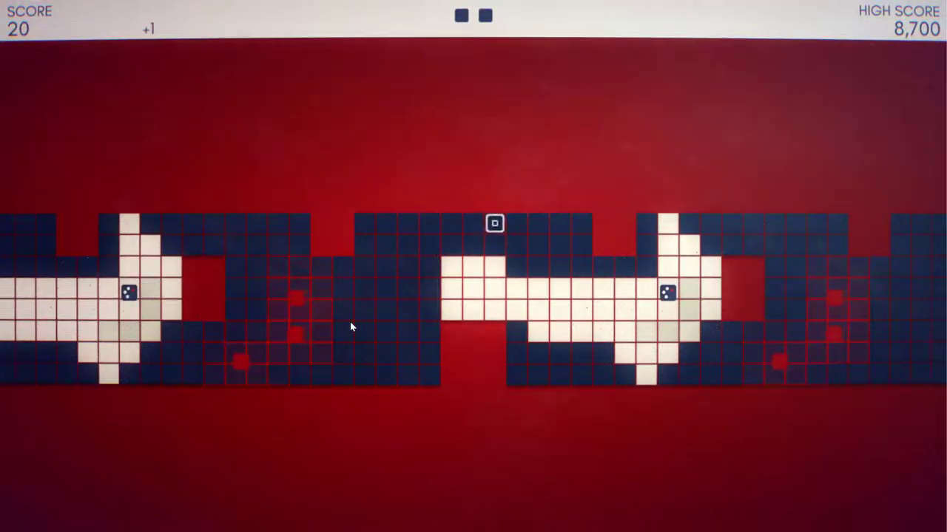
key("Down")
key("Left")
key("Down")
key("Right")
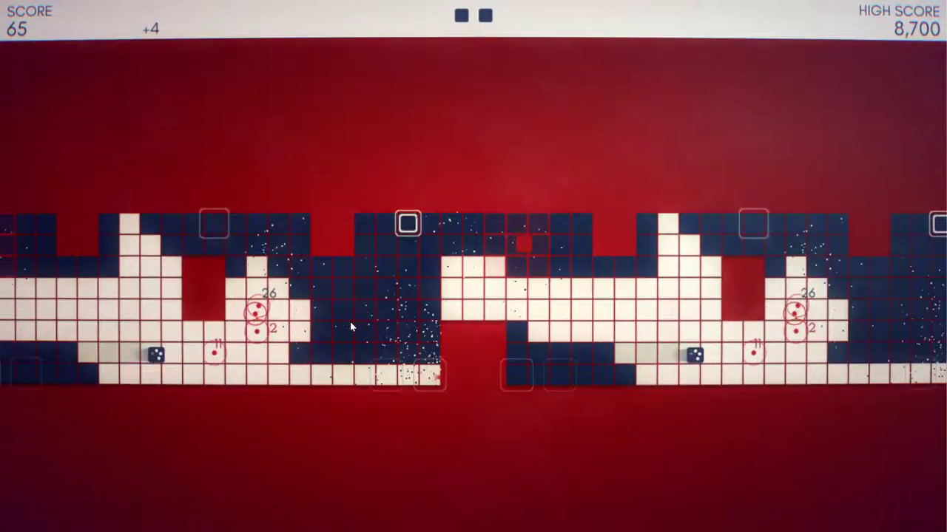
key("Right")
key("Up")
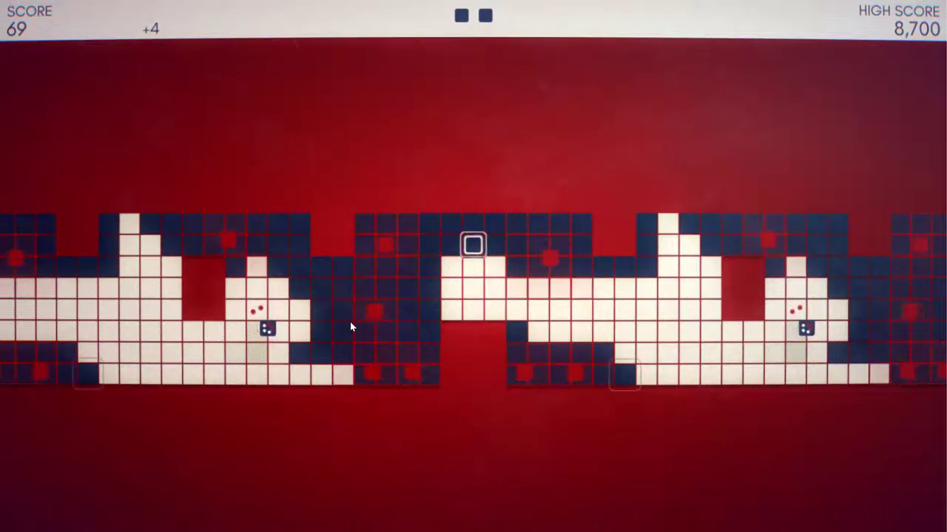
key("Down")
key("Left")
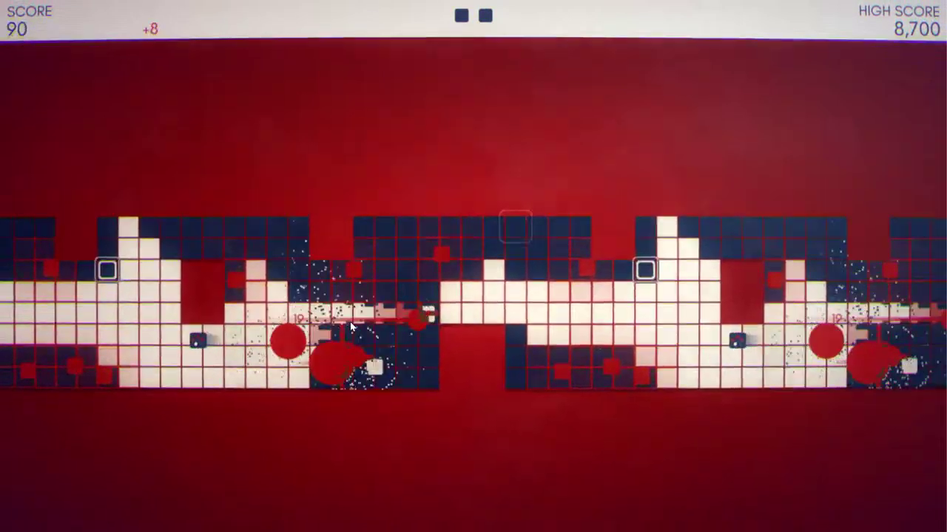
key("Right")
key("Right")
key("Down")
key("Down")
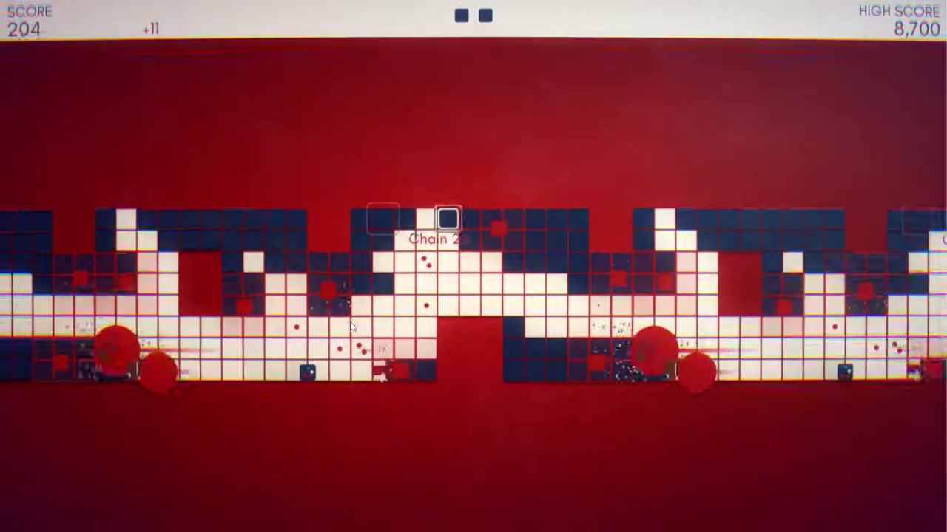
key("Left")
key("Left")
key("Left")
key("Left")
key("Left")
key("Left")
key("Left")
key("Left")
key("Left")
key("Left")
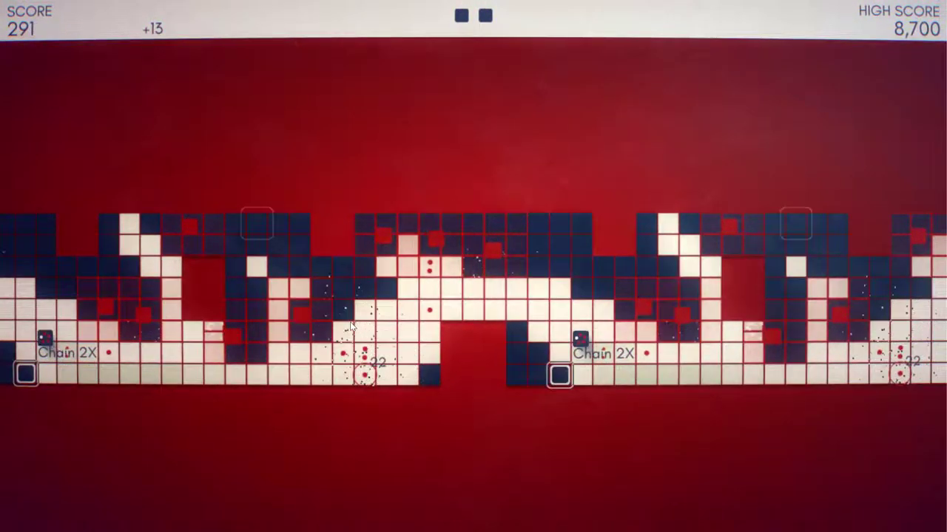
Cross the board after respawning, building a chain of flipped tiles
key("Up")
key("Right")
key("Right")
key("Right")
key("Right")
key("Right")
key("Right")
key("Right")
key("Right")
key("Right")
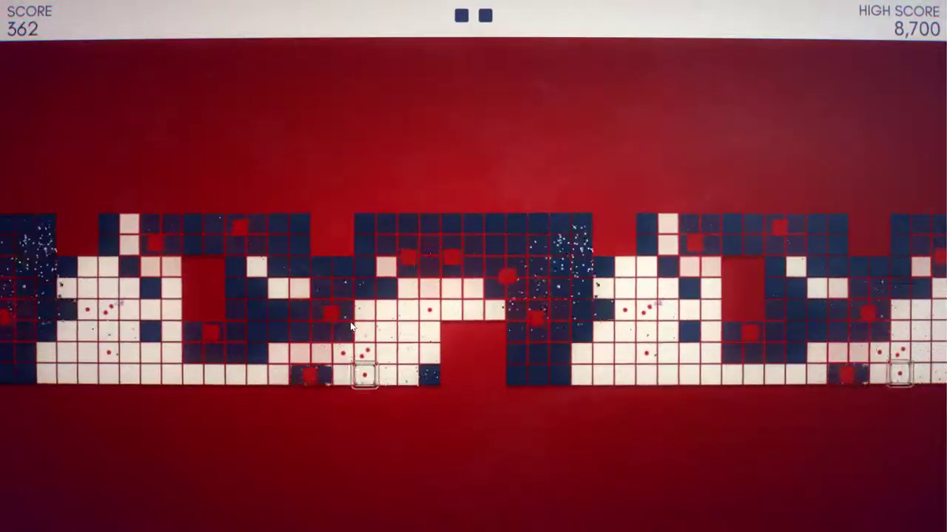
key("Down")
key("Down")
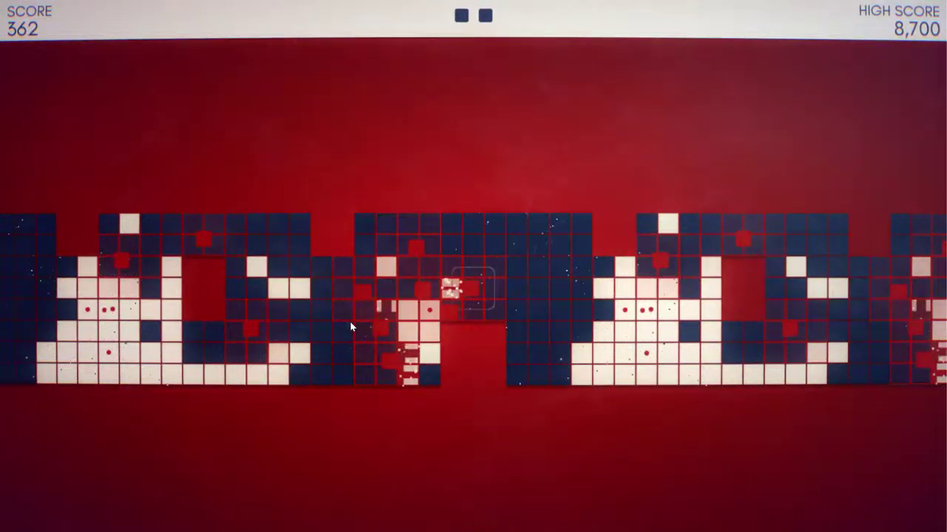
key("Right")
key("Right")
key("Right")
key("Left")
key("Left")
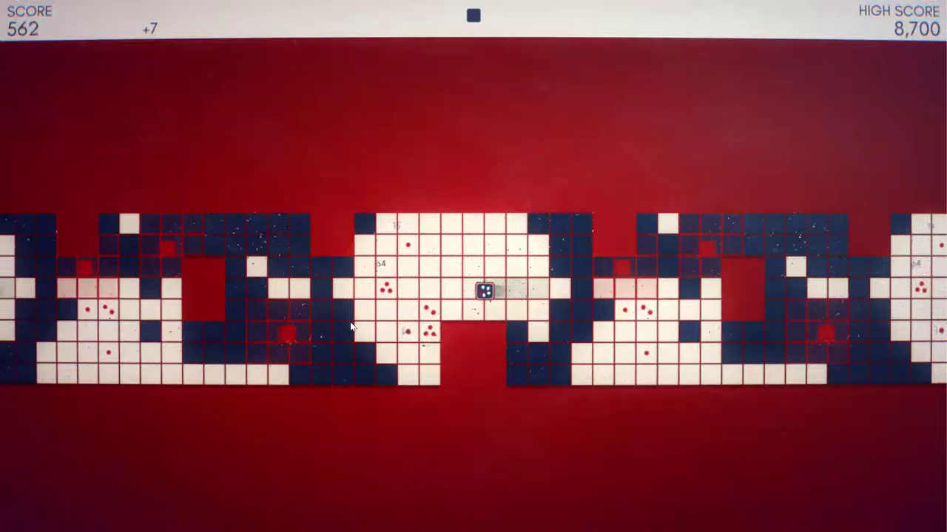
key("Down")
key("Down")
key("Left")
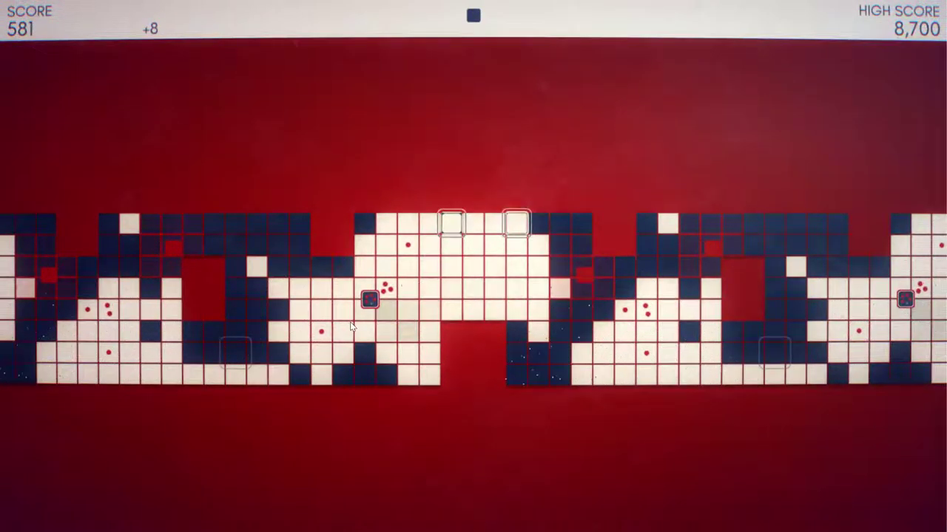
key("Right")
key("Up")
key("Up")
key("Down")
key("Down")
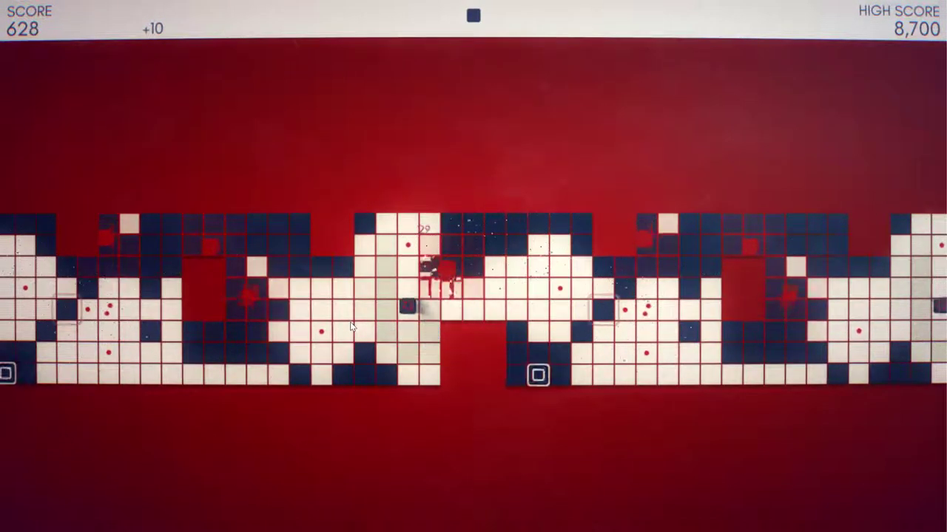
Keep flipping tiles until the score hits 850, then pause the round
key("Right")
key("Up")
key("Up")
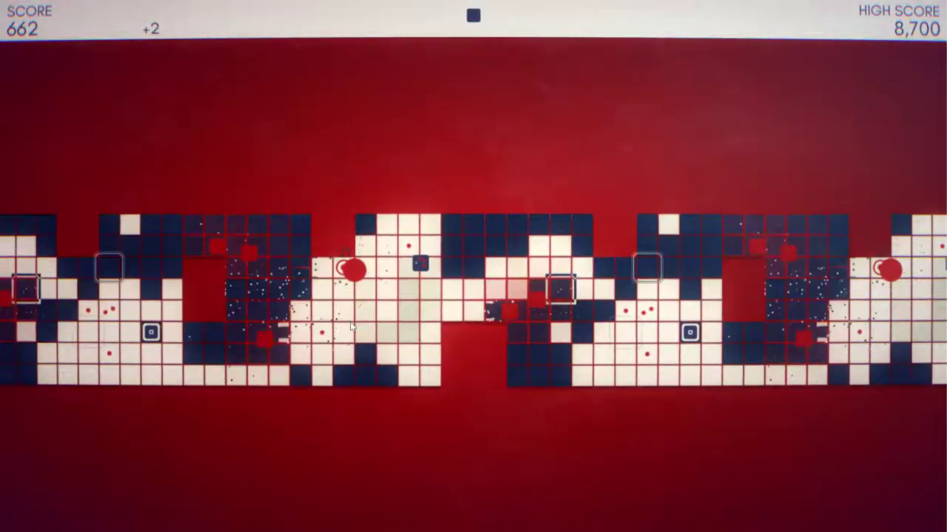
key("Down")
key("Right")
key("Left")
key("Down")
key("Up")
key("Right")
key("Right")
key("Right")
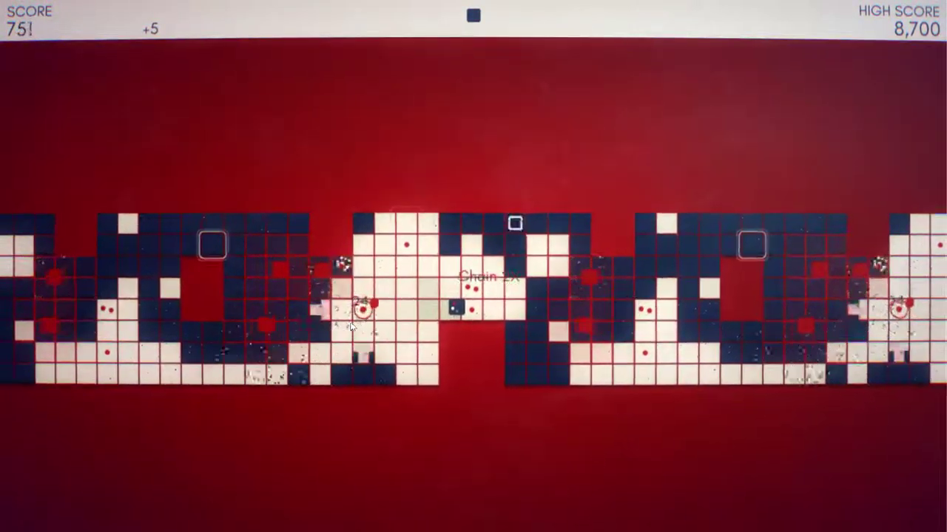
key("Left")
key("Up")
key("Up")
key("Right")
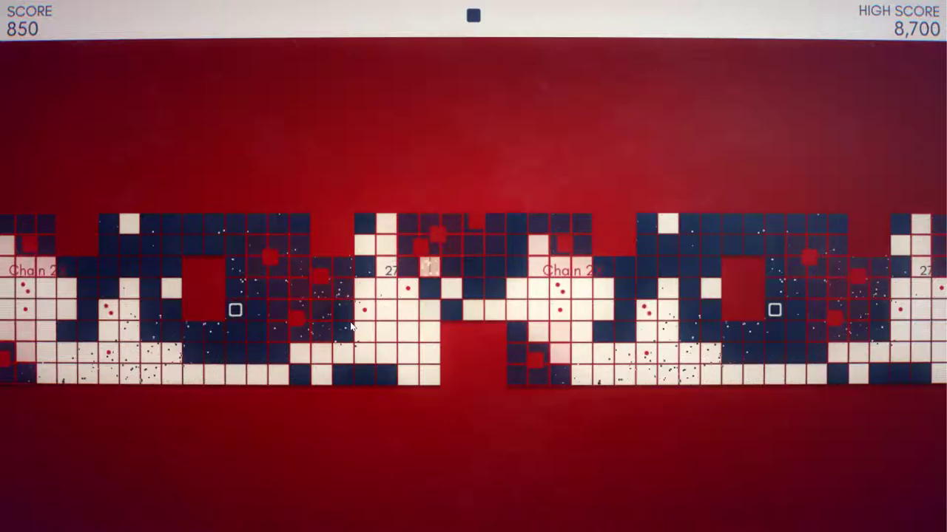
key("Escape")
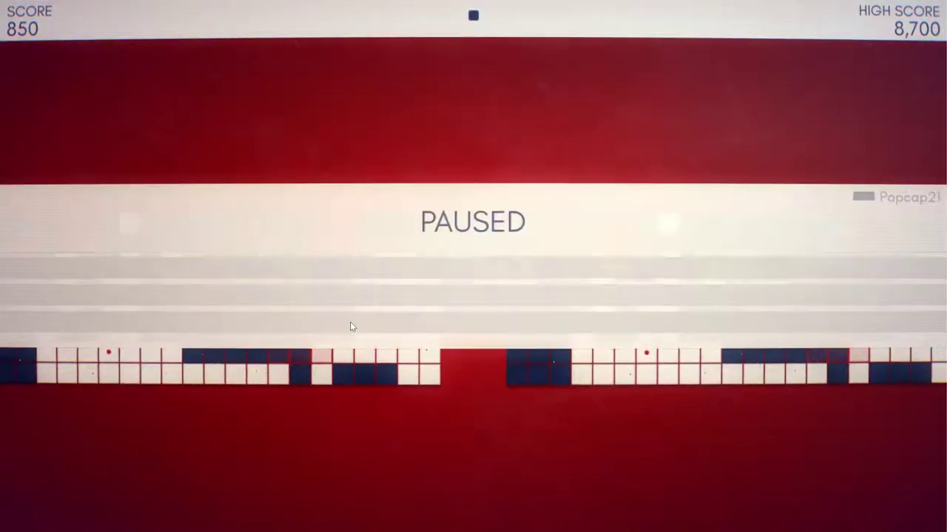
Restart the Far map round from zero and move up into the white row, firing
left_click(435, 305)
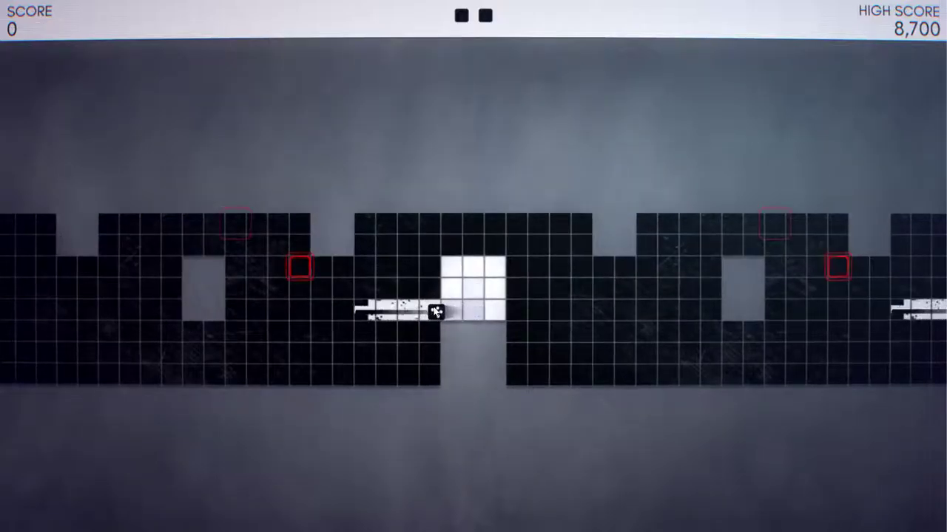
key("Down")
key("Up")
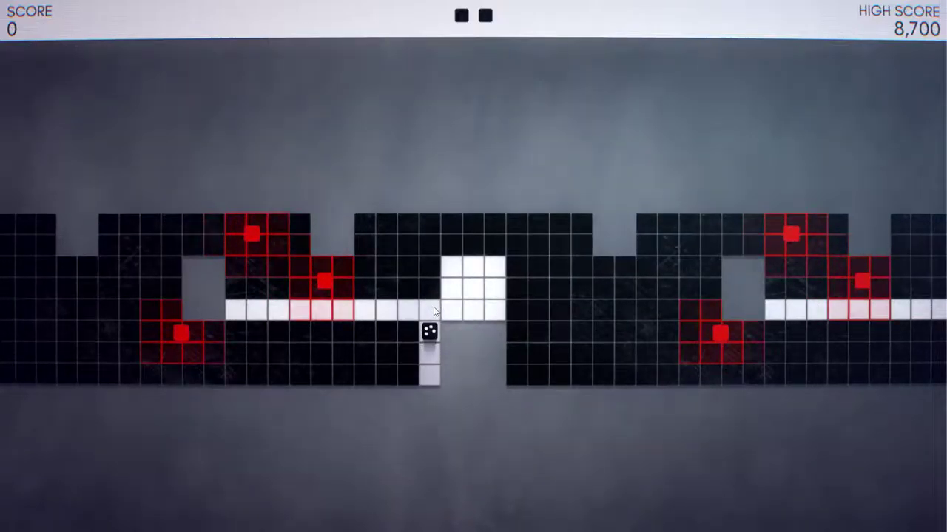
key("Up")
key("Up")
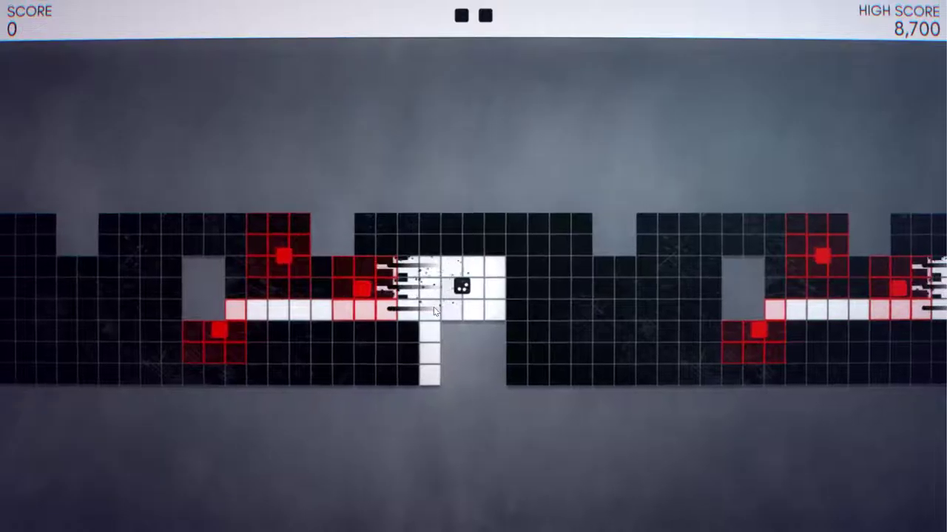
key("Left")
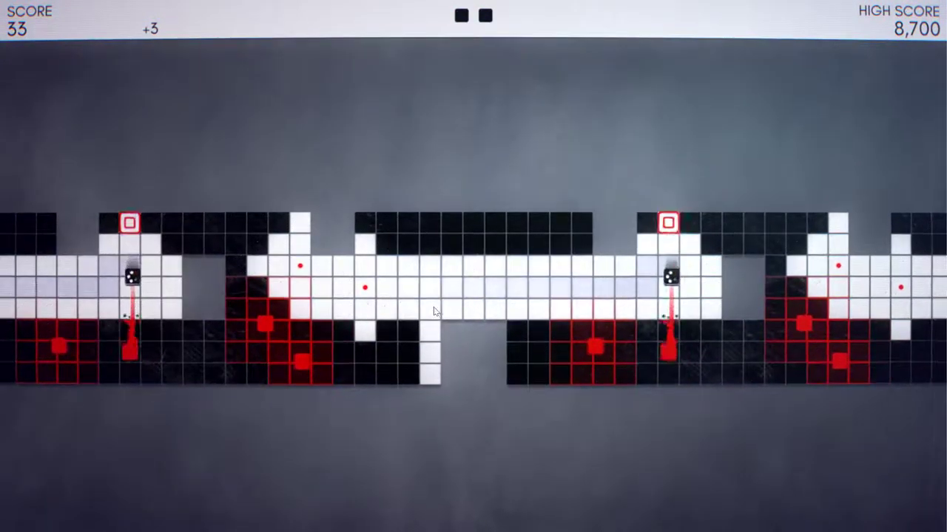
key("Left")
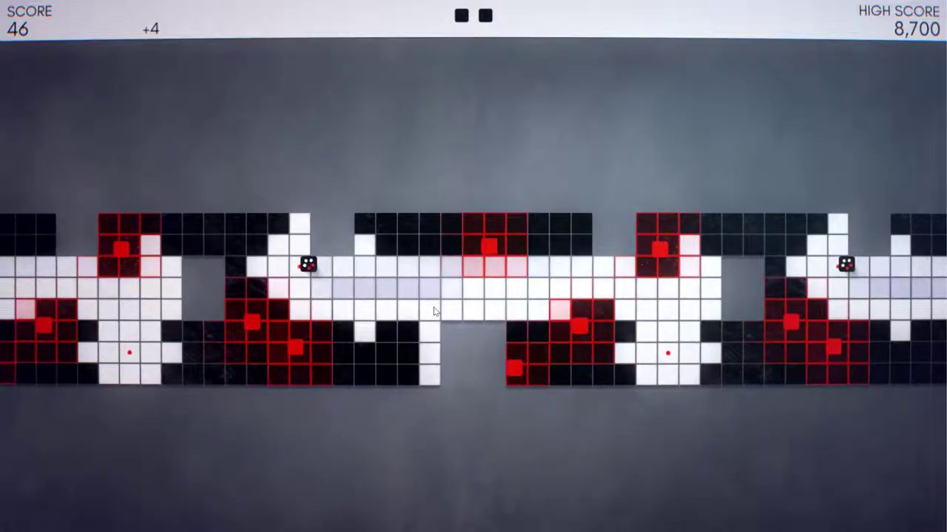
Move down, right and left across the grid to score and start a chain
key("Down")
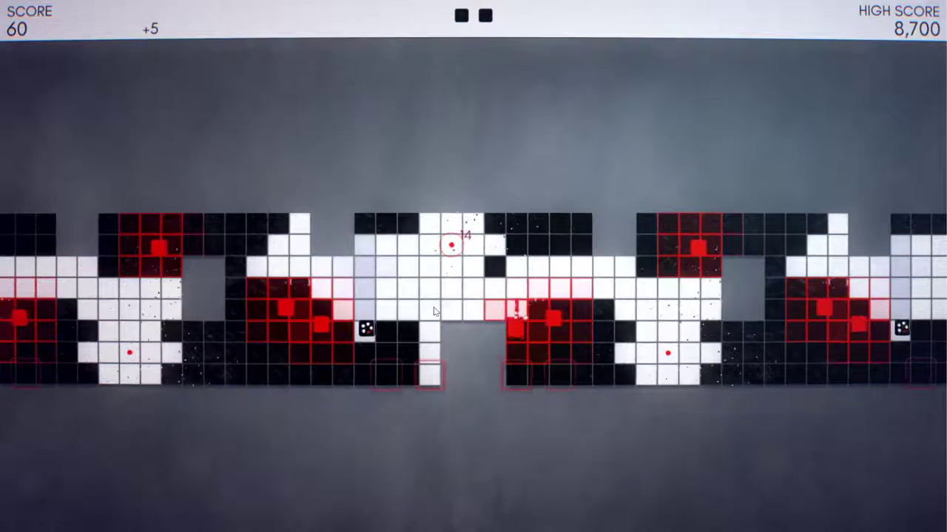
key("Right")
key("Left")
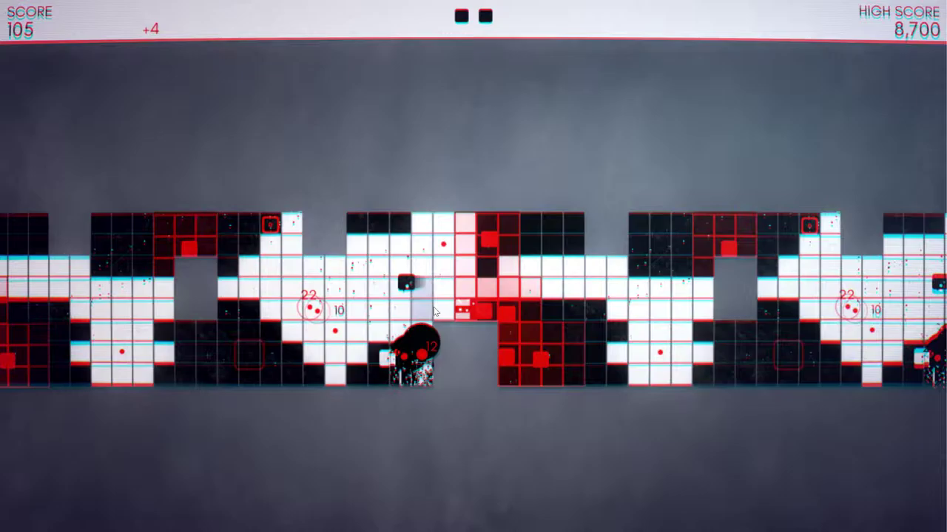
key("Left")
key("Right")
key("Right")
key("Right")
key("Down")
key("Down")
key("Down")
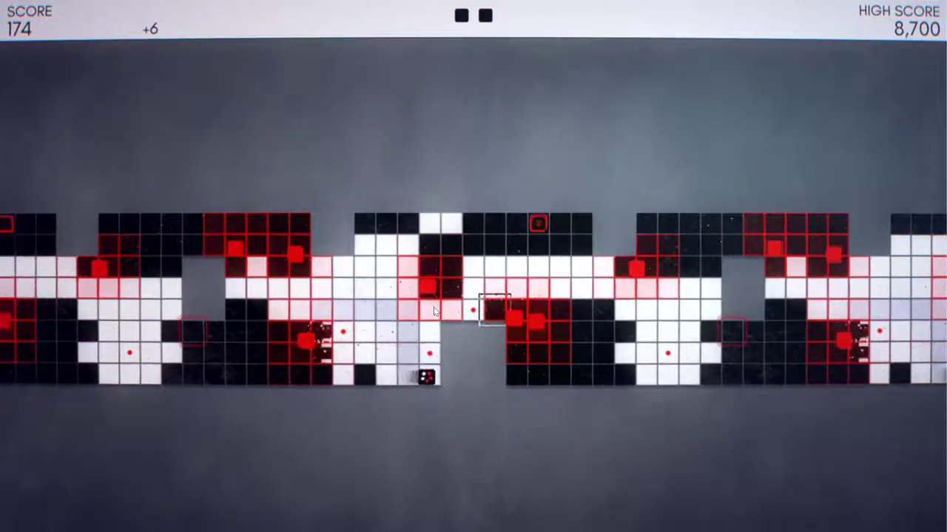
key("Up")
key("Left")
key("Up")
key("Up")
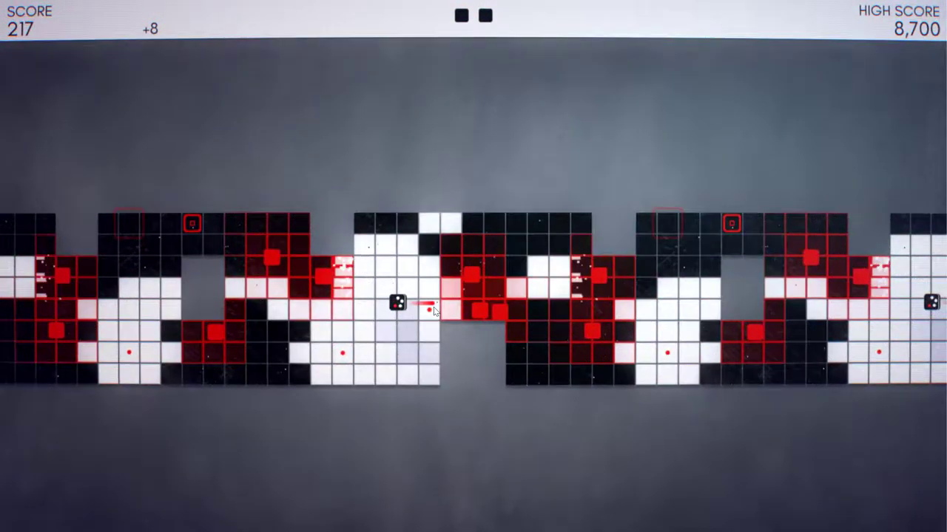
key("Left")
key("Left")
key("Down")
key("Down")
key("Down")
Loop up, right and down around the grid, building a 5X chain
key("Up")
key("Up")
key("Up")
key("Right")
key("Right")
key("Right")
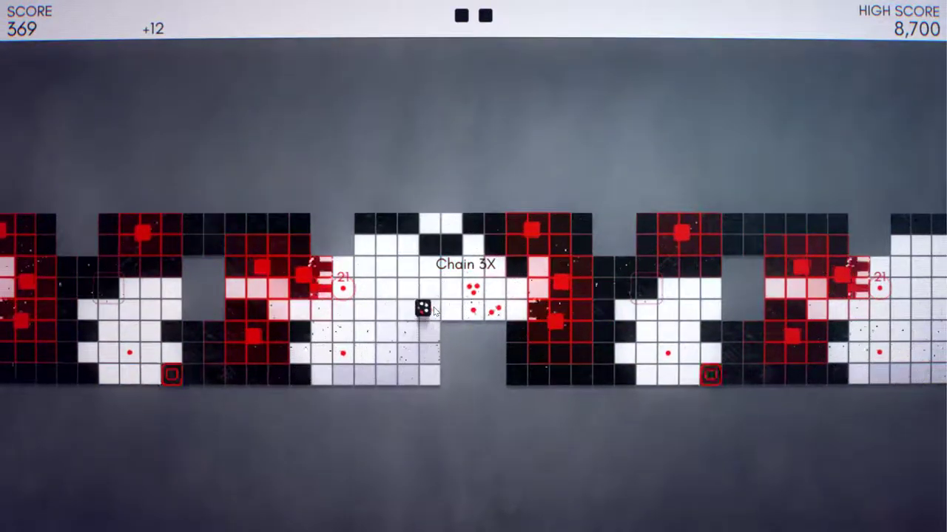
key("Left")
key("Up")
key("Down")
key("Down")
key("Right")
key("Right")
key("Right")
key("Up")
key("Up")
key("Up")
key("Left")
key("Left")
key("Down")
key("Down")
key("Down")
key("Up")
Dart up-right and back, then sweep the grid to build a 2X multiplier
key("Up")
key("Up")
key("Right")
key("Right")
key("Right")
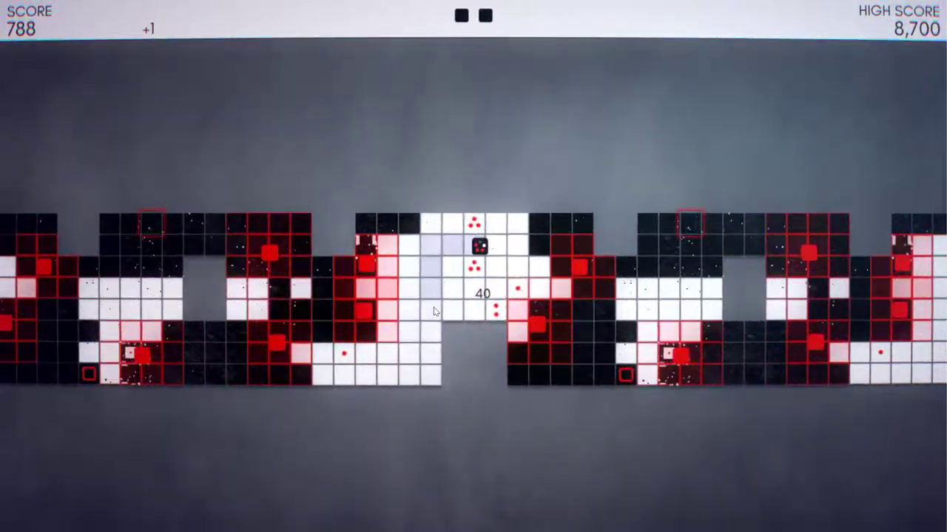
key("Left")
key("Left")
key("Down")
key("Up")
key("Up")
key("Up")
key("Right")
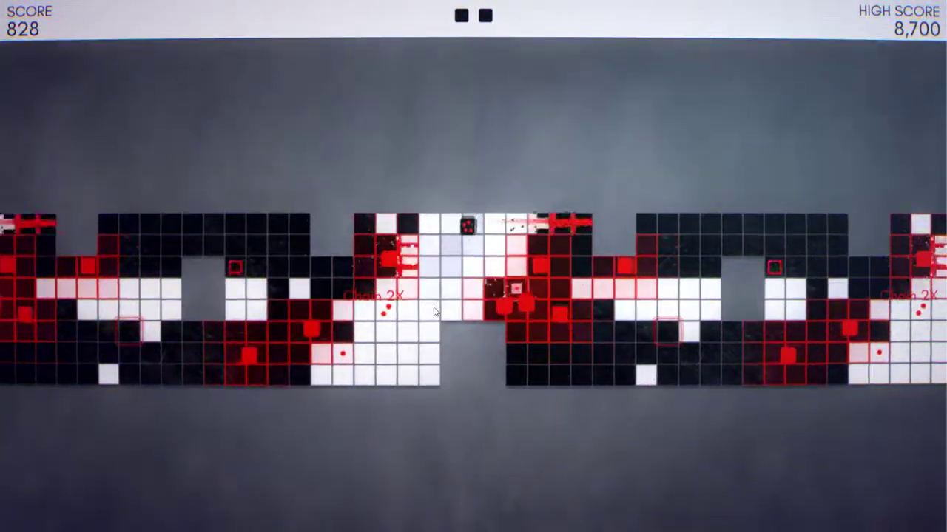
key("Down")
key("Down")
key("Down")
key("Left")
key("Left")
key("Left")
key("Down")
key("Down")
Steer the die up-right to trigger red tiles and clear them for a chain bonus
key("Right")
key("Down")
key("Up")
key("Up")
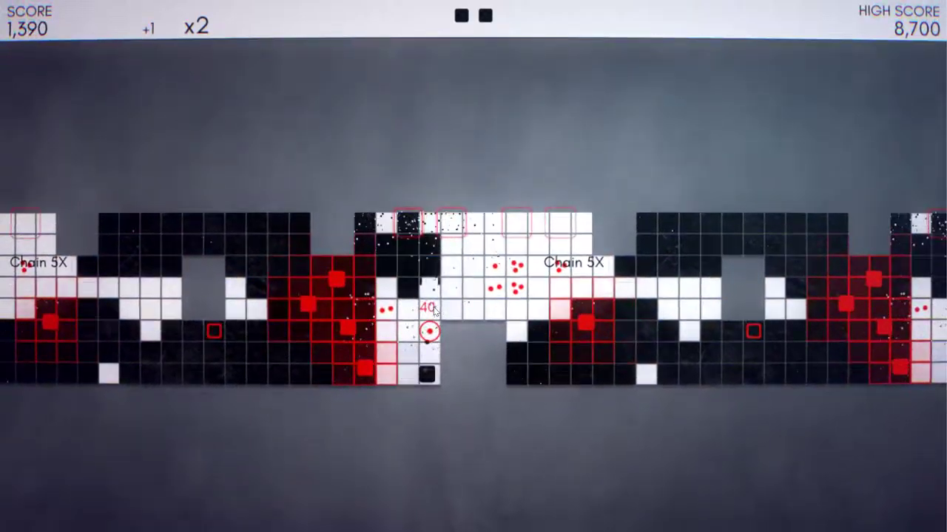
key("Up")
key("Up")
key("Right")
key("Right")
key("Left")
key("Left")
key("Up")
key("Up")
key("Right")
key("Right")
key("Right")
key("Down")
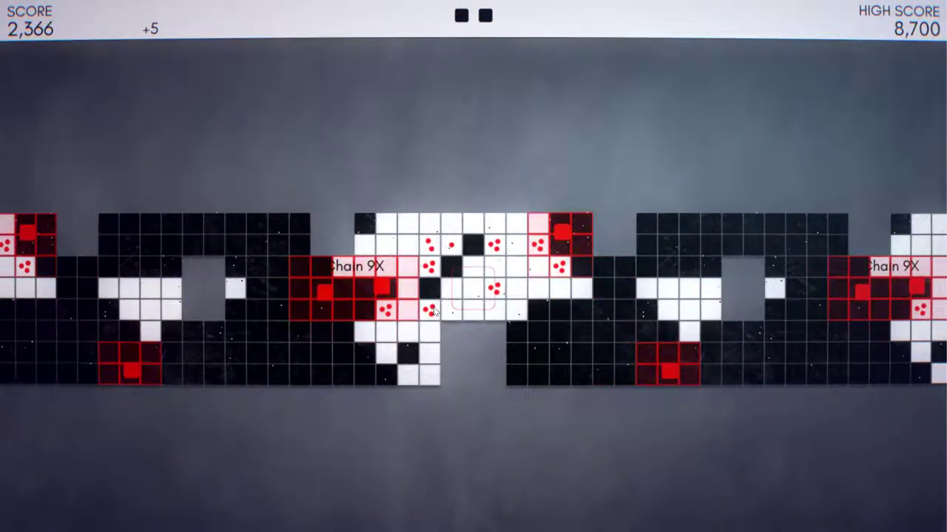
Weave the die left and right across the centre, clearing red chains
key("Left")
key("Left")
key("Right")
key("Right")
key("Left")
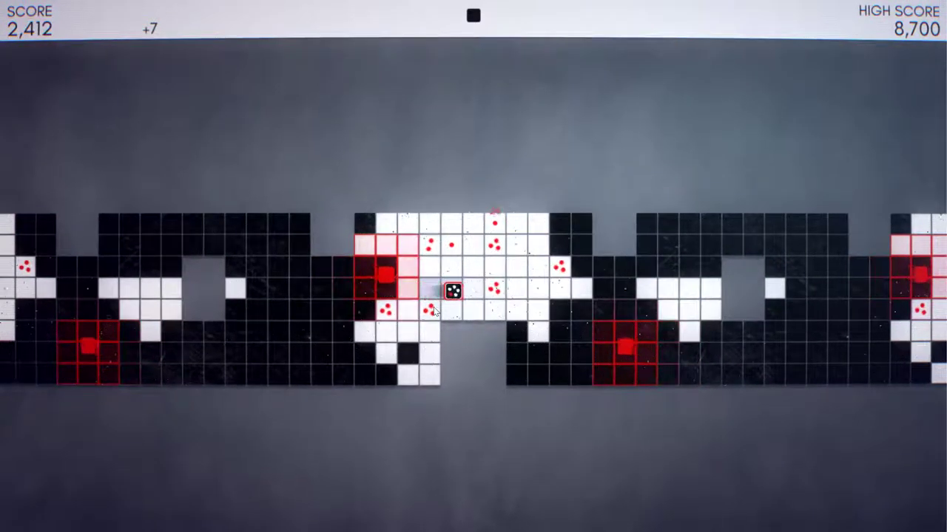
key("Right")
key("Right")
key("Right")
key("Left")
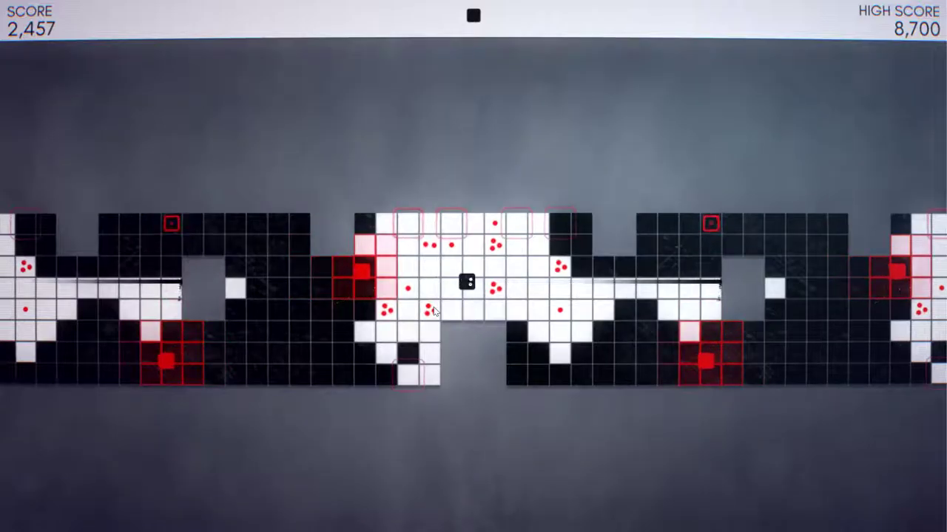
Dodge around the white area to trigger more chains
key("Right")
key("Right")
key("Down")
key("Left")
key("Left")
key("Up")
key("Left")
key("Left")
key("Left")
key("Down")
key("Left")
key("Left")
key("Left")
key("Up")
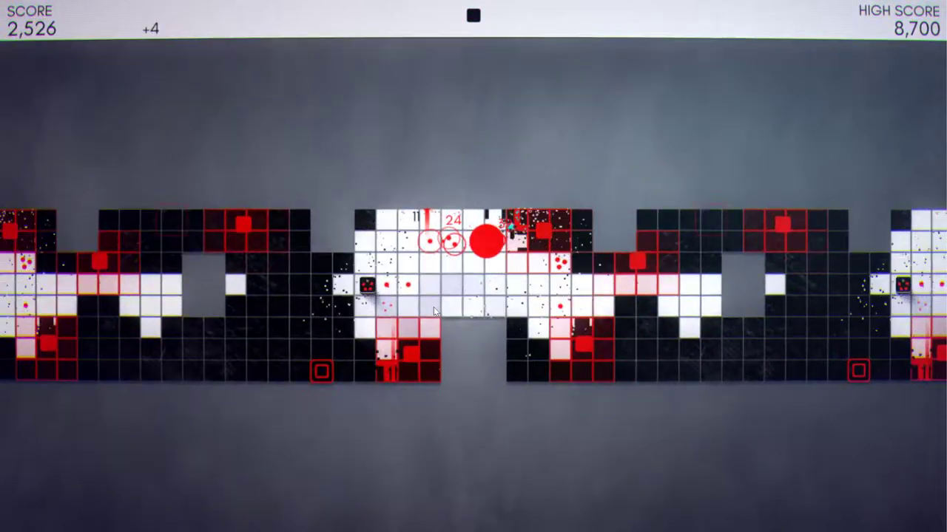
Keep clearing red chains, stepping up and then dodging right and down
key("Right")
key("Right")
key("Right")
key("Up")
key("Up")
key("Left")
key("Down")
key("Down")
key("Down")
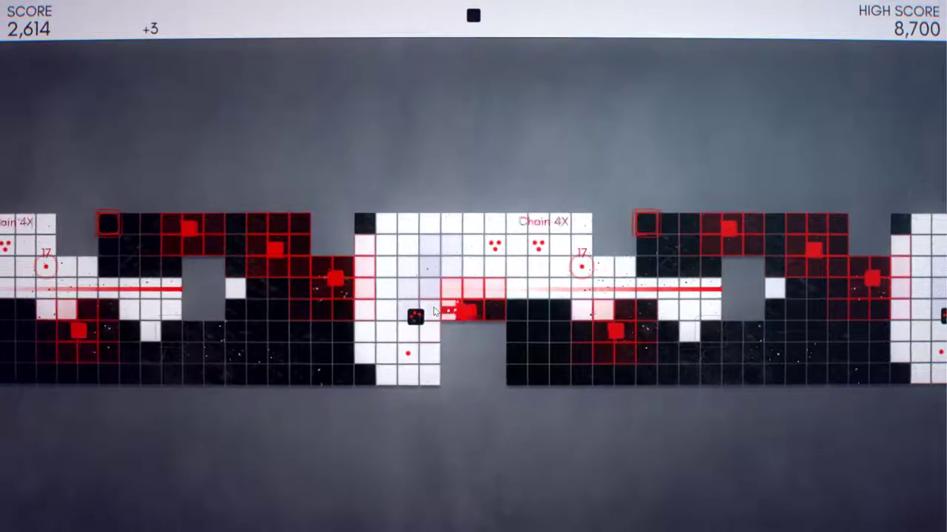
key("Up")
key("Right")
key("Right")
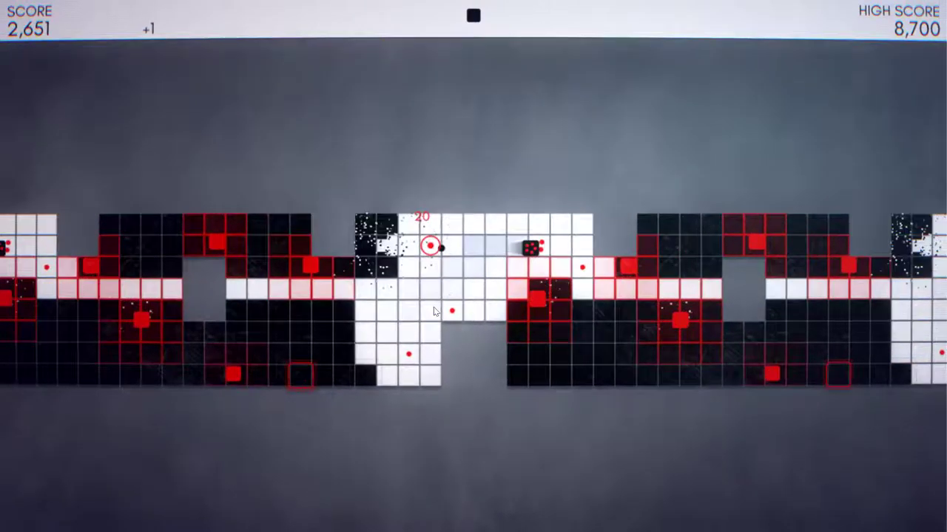
key("Left")
key("Left")
key("Down")
key("Left")
key("Down")
Move up-right for a Chain 2X, then down-left clearing red chains
key("Right")
key("Up")
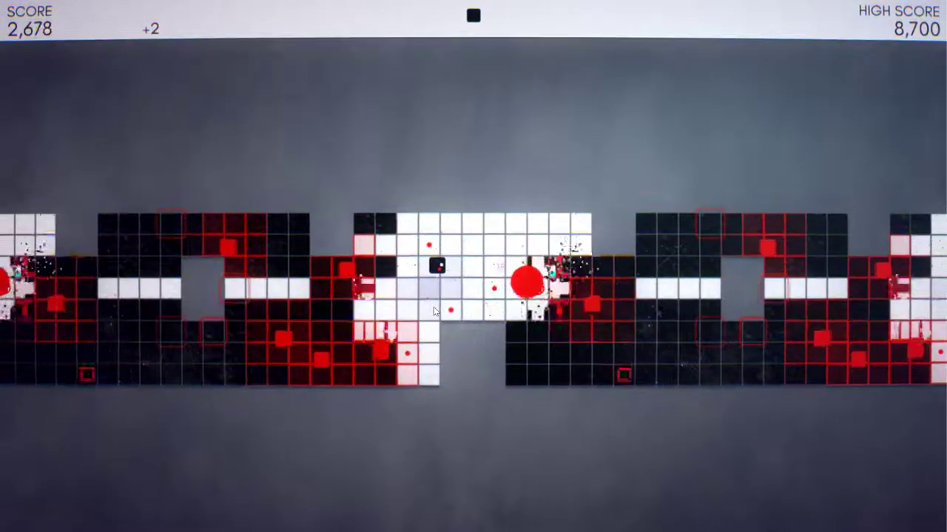
key("Right")
key("Down")
key("Right")
key("Right")
key("Right")
key("Up")
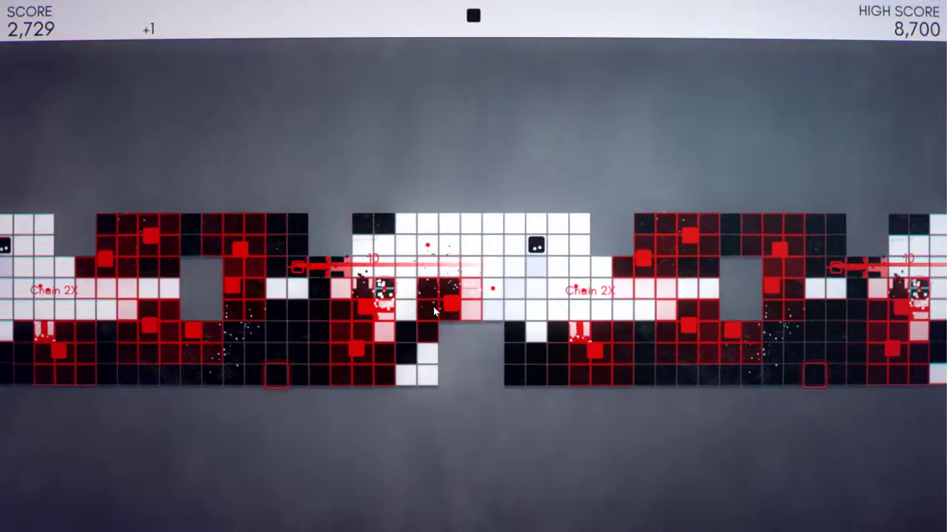
key("Down")
key("Down")
key("Down")
key("Left")
key("Left")
key("Up")
key("Up")
key("Up")
key("Down")
key("Down")
key("Down")
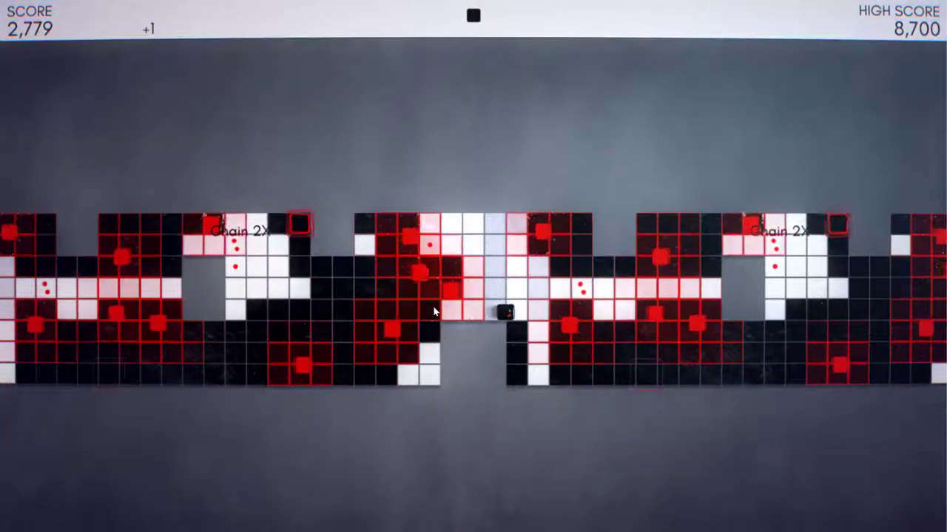
Keep scoring with down-and-up steps that set off cascades, then retreat left for a chain
key("Right")
key("Right")
key("Right")
key("Right")
key("Down")
key("Right")
key("Right")
key("Right")
key("Right")
key("Right")
key("Right")
key("Right")
key("Right")
key("Right")
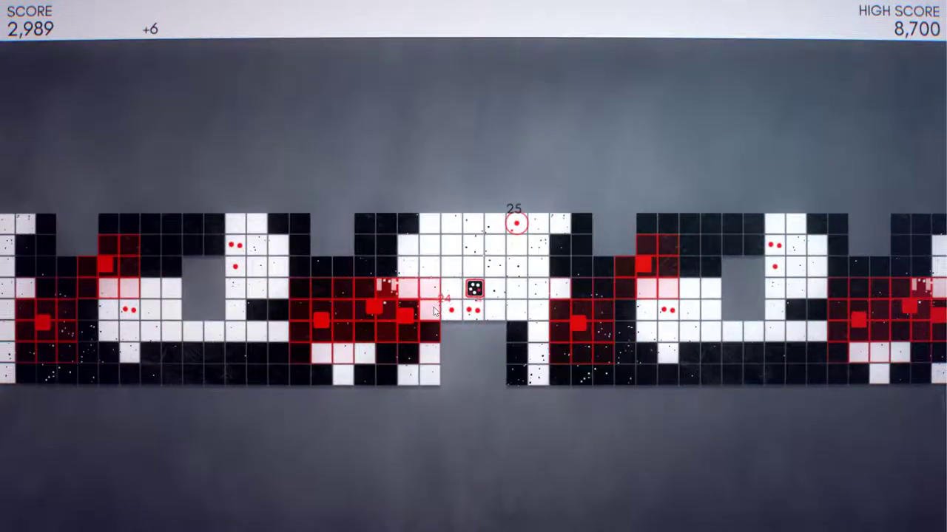
key("Down")
key("Up")
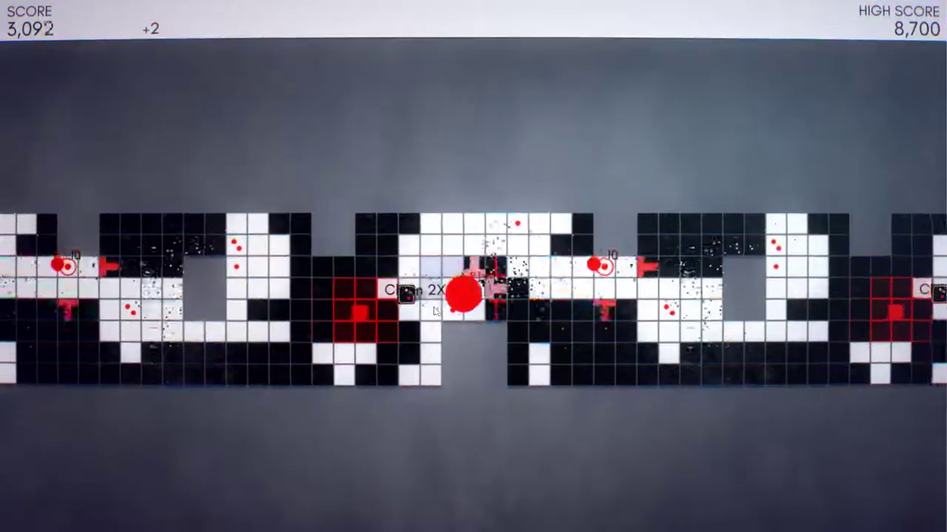
key("Down")
key("Left")
key("Left")
key("Up")
key("Left")
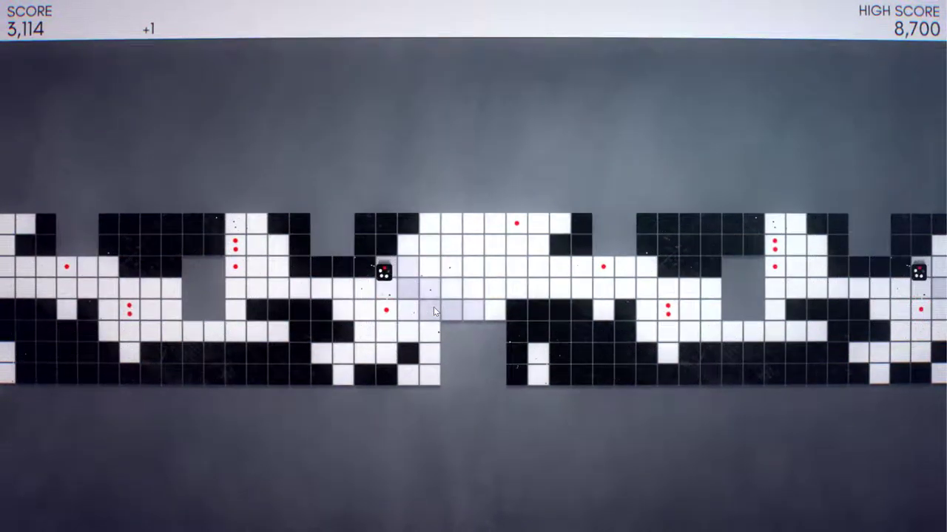
key("Left")
key("Left")
key("Down")
Run the die far left along its row to dodge enemies
key("Left")
key("Left")
key("Left")
key("Down")
key("Left")
key("Left")
key("Left")
key("Down")
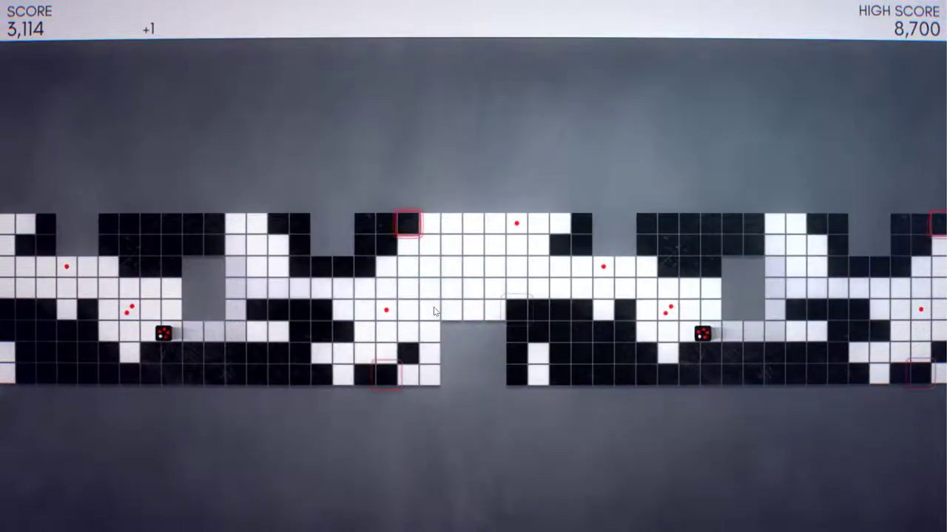
key("Left")
key("Left")
key("Up")
key("Up")
key("Left")
key("Left")
key("Left")
key("Left")
key("Left")
key("Left")
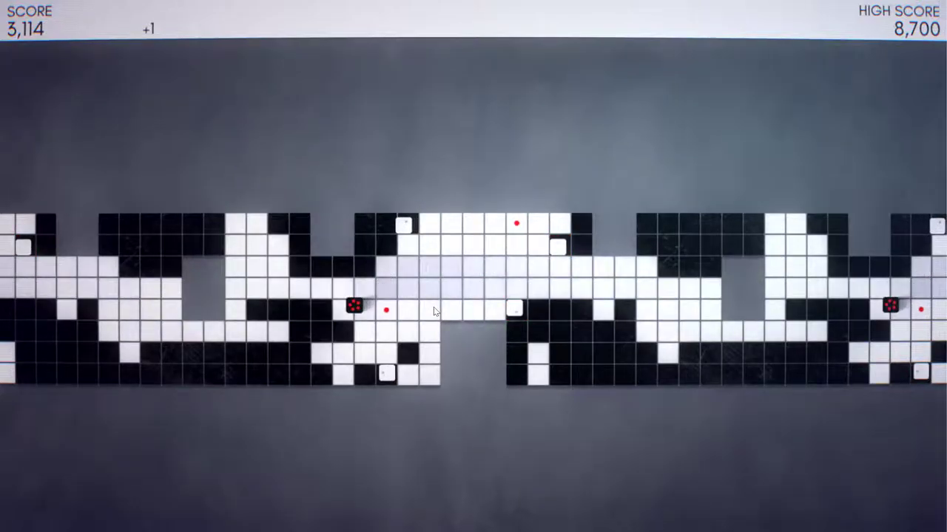
Move the die right, flipping tiles
key("Right")
key("Right")
key("Right")
key("Left")
key("Up")
key("Right")
key("Right")
key("Down")
key("Left")
Score off flipped tiles along the bottom rows until game over at 3,369 with one star
key("Right")
key("Right")
key("Right")
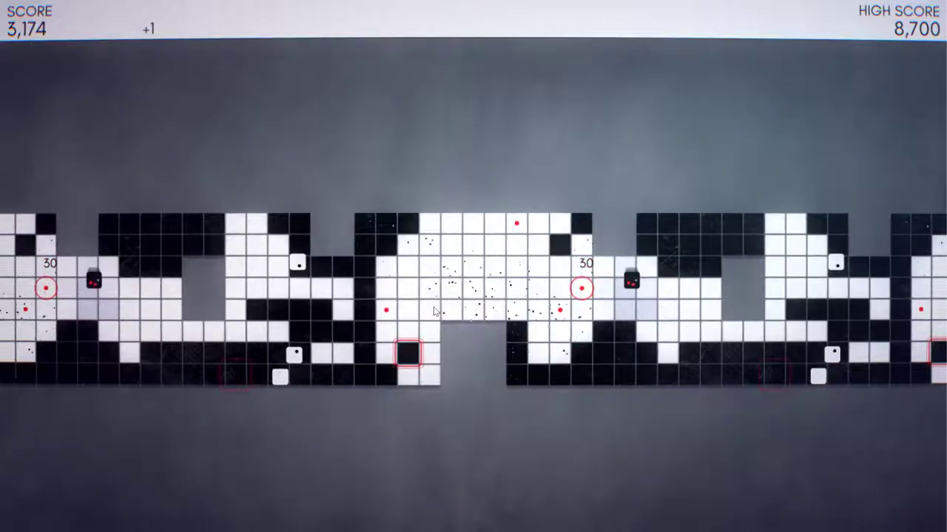
key("Down")
key("Down")
key("Right")
key("Right")
key("Right")
key("Right")
key("Down")
key("Down")
key("Down")
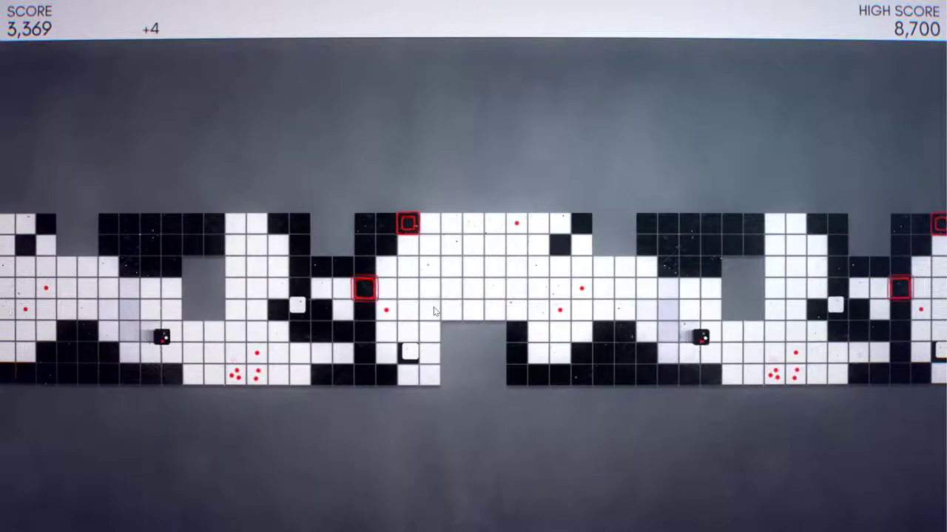
key("Down")
key("Down")
key("Right")
key("Right")
key("Right")
key("Left")
key("Right")
key("Right")
key("Right")
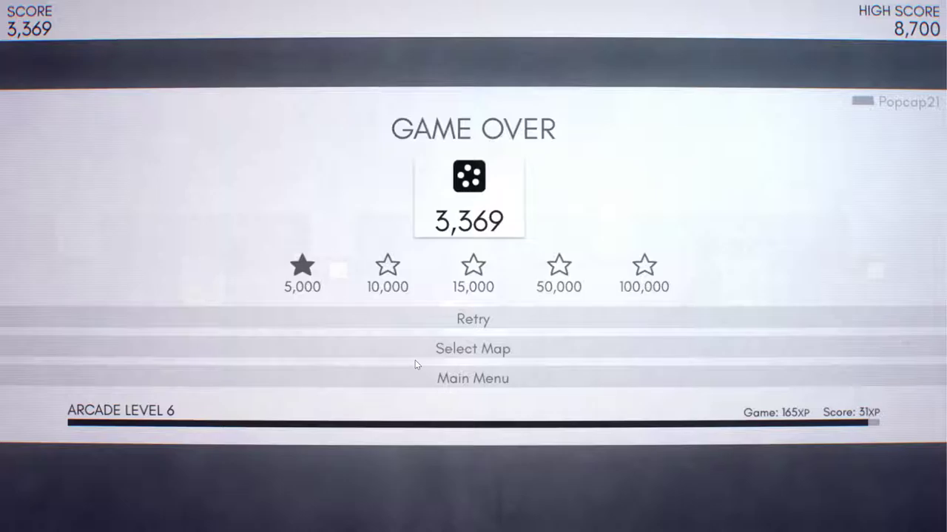
Retry from the Game Over screen, restarting the Far map at score 0
left_click(467, 320)
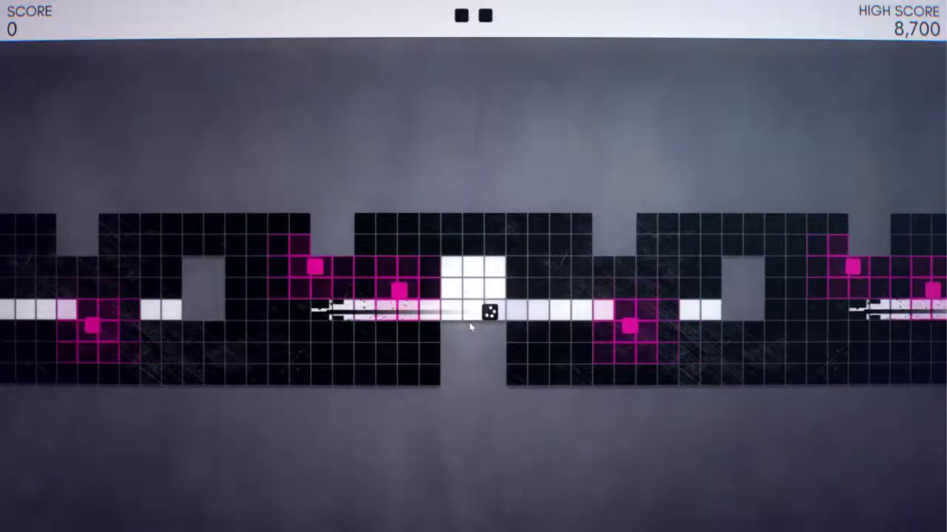
Burst pink targets around the die while running it along the white track
key("Left")
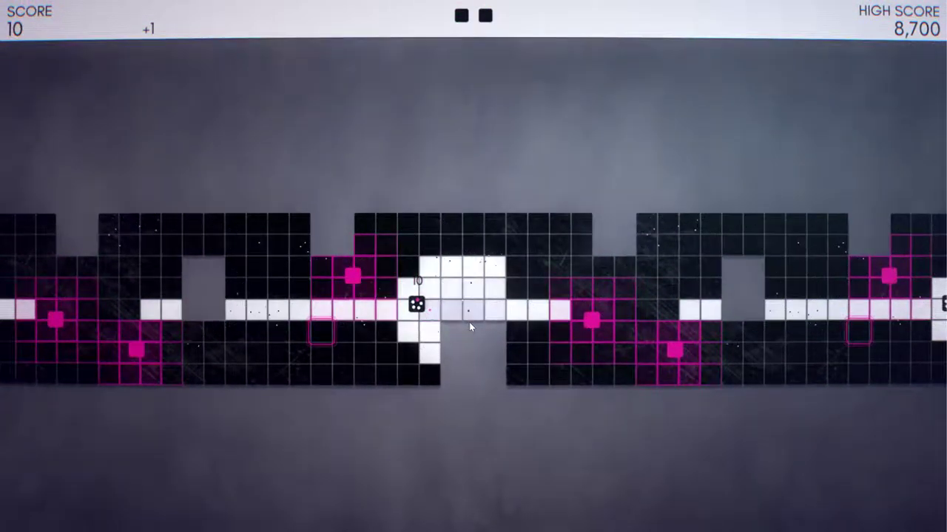
key("Right")
key("Right")
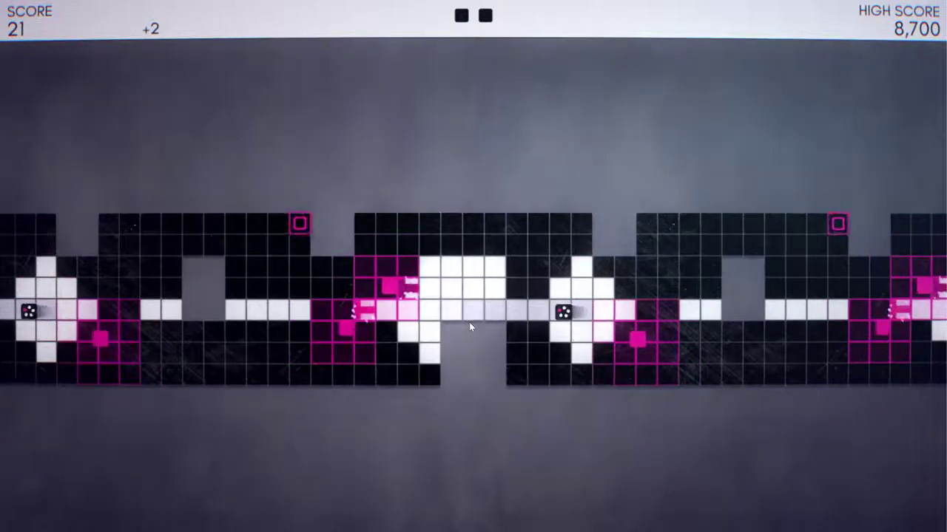
key("Up")
key("Left")
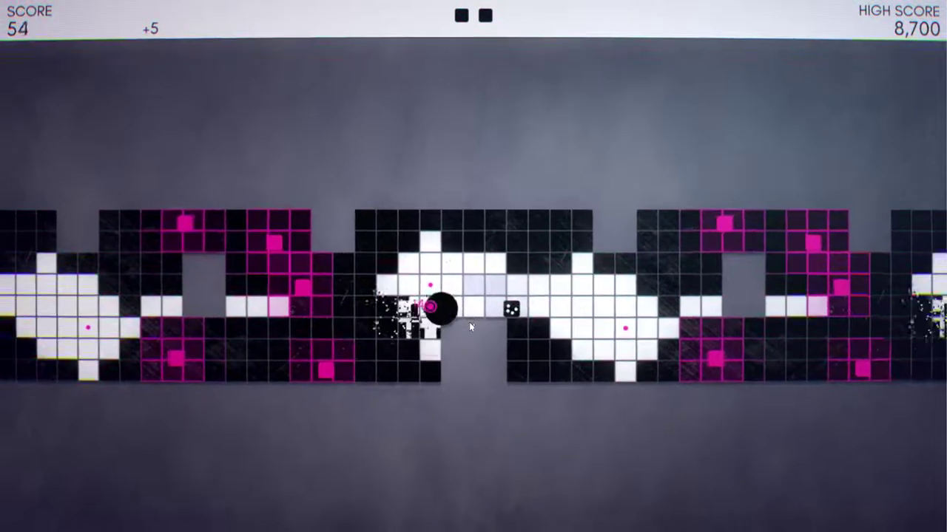
key("Up")
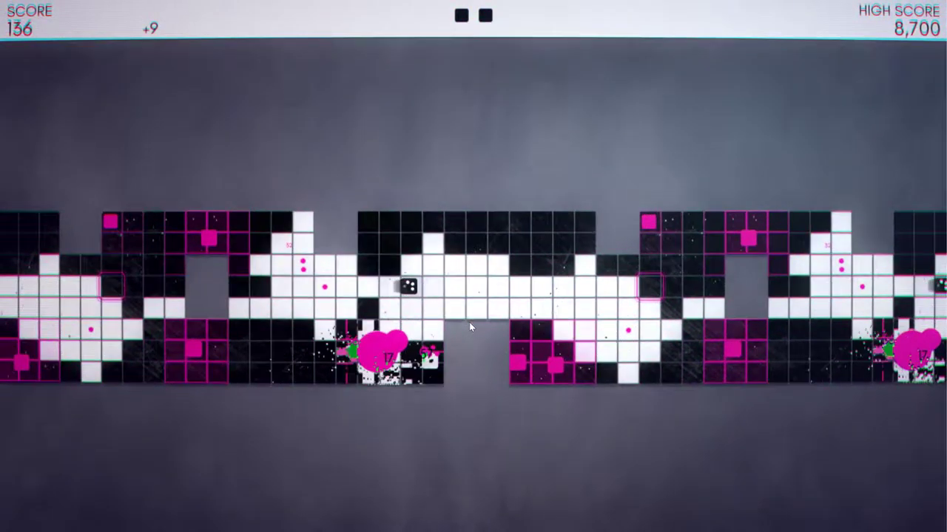
key("Left")
key("Left")
key("Left")
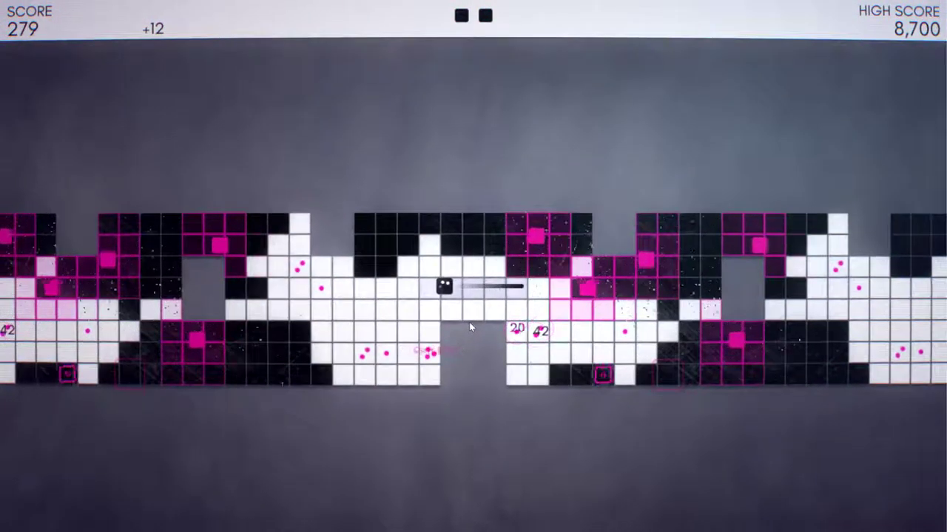
key("Down")
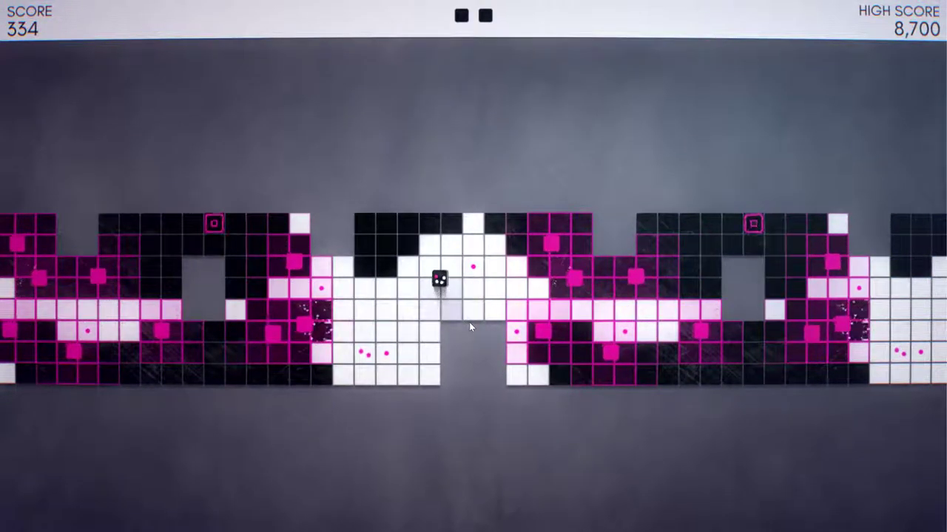
Move the die down-right, then down-left for a Chain 4X, bursting another target
key("Down")
key("Down")
key("Right")
key("Right")
key("Down")
key("Left")
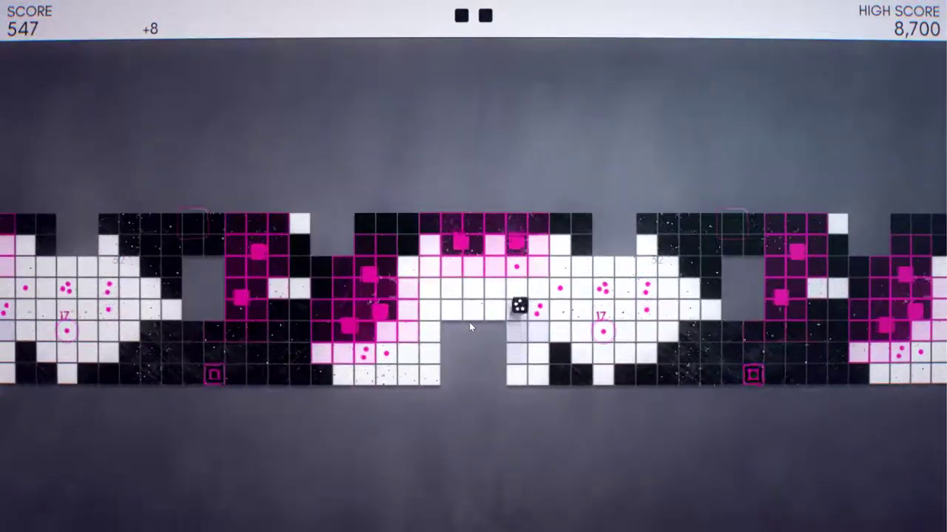
key("Right")
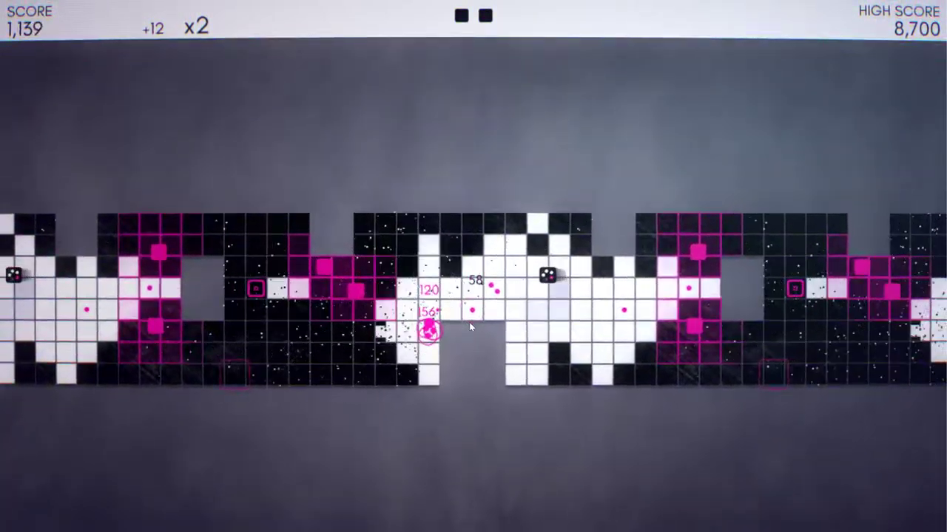
Circle the track extending chains to Chain 5X, reaching 4,056 points at x2
key("Up")
key("Up")
key("Right")
key("Left")
key("Left")
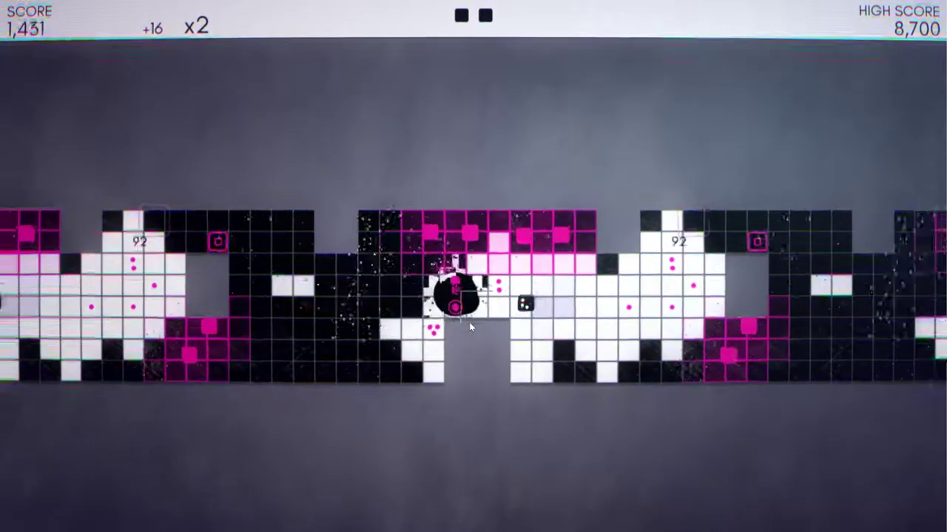
key("Down")
key("Down")
key("Left")
key("Left")
key("Left")
key("Up")
key("Up")
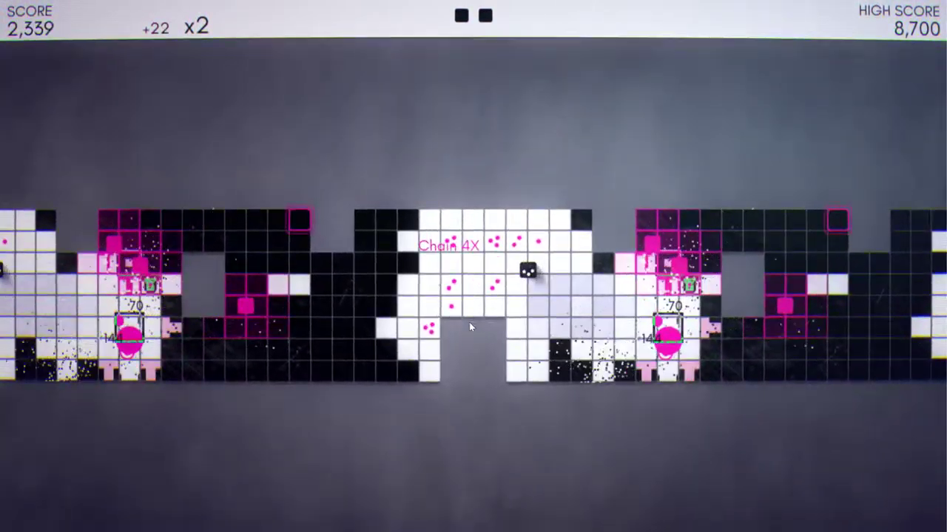
key("Down")
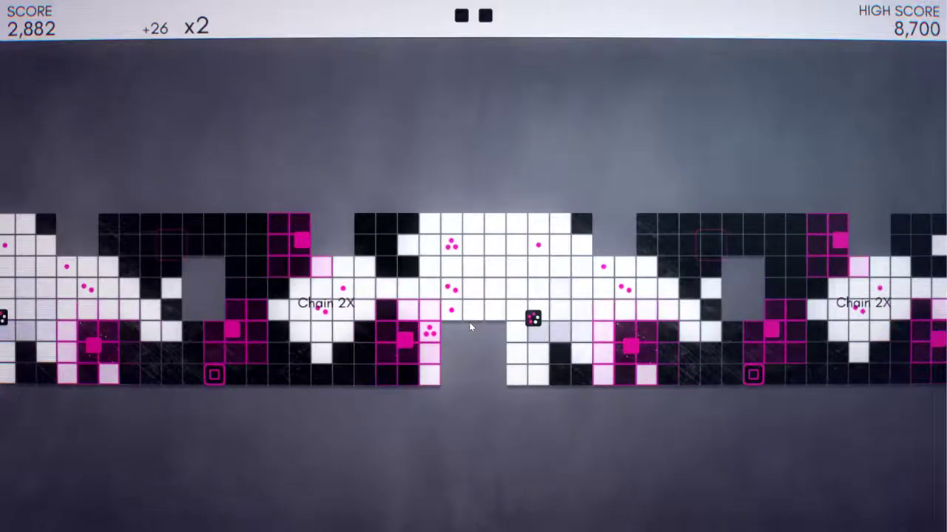
key("Down")
key("Right")
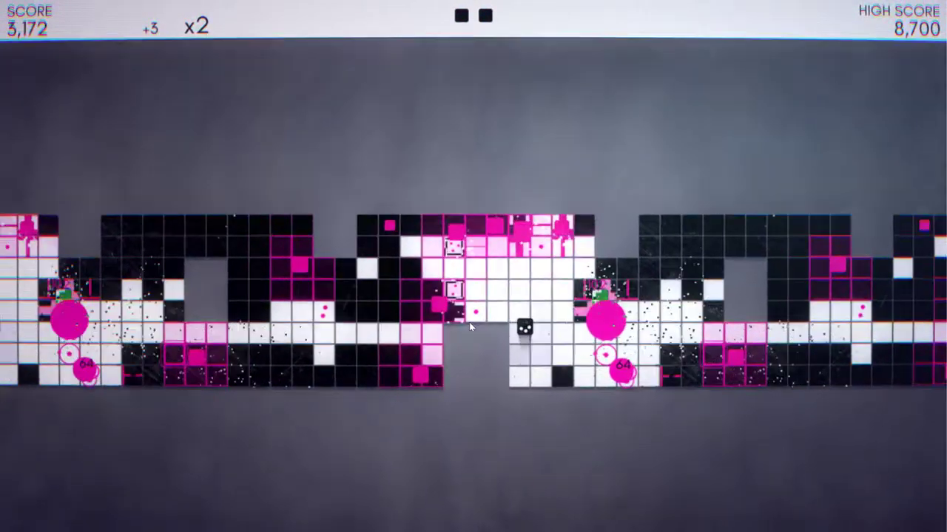
key("Up")
key("Up")
key("Right")
key("Right")
key("Right")
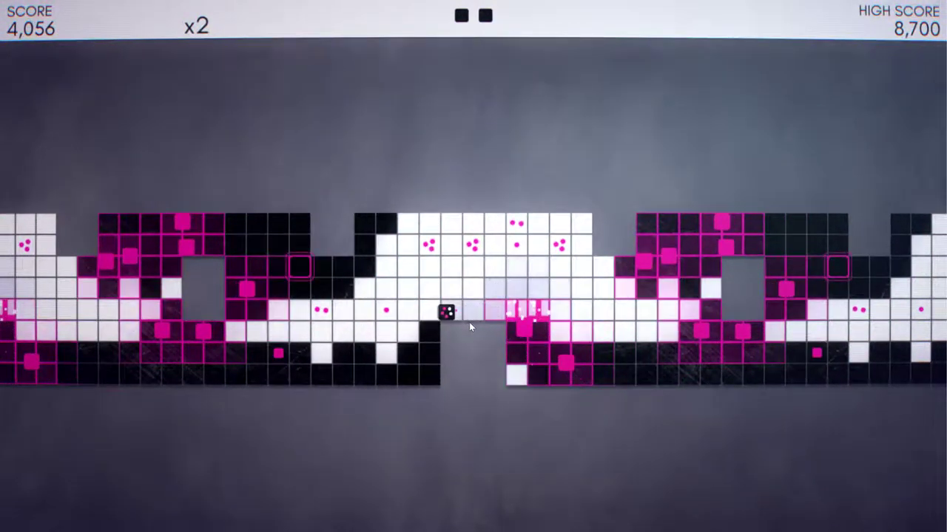
Move around the board, flipping tiles and clearing nearby enemies to keep the round going
key("Right")
key("Right")
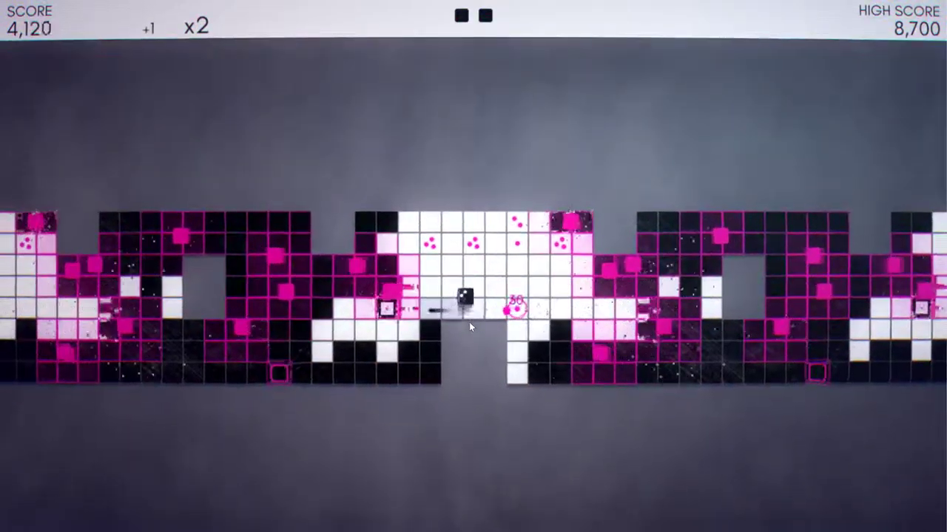
key("Down")
key("Right")
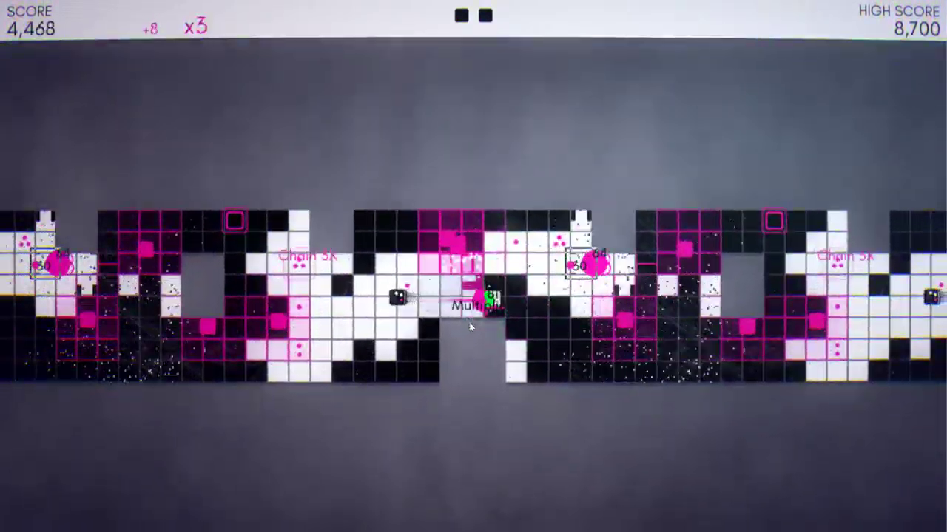
key("Left")
key("Left")
key("Left")
key("Up")
key("Right")
key("Right")
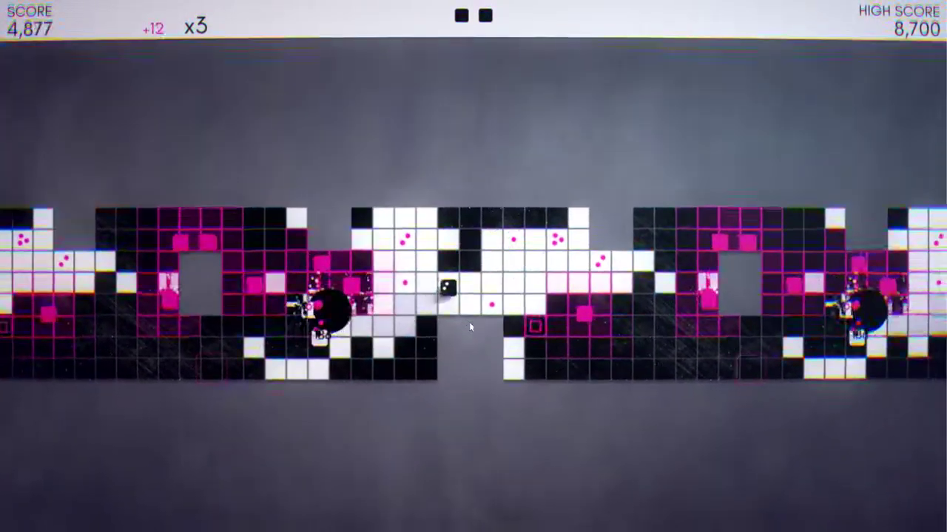
key("Left")
key("Left")
key("Up")
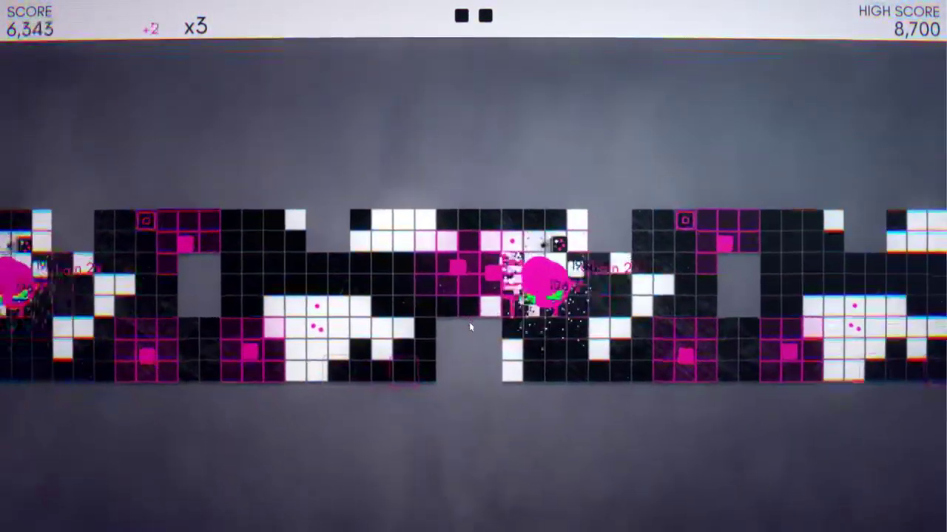
Maneuver up and left to clear more enemies and extend the chain
key("Up")
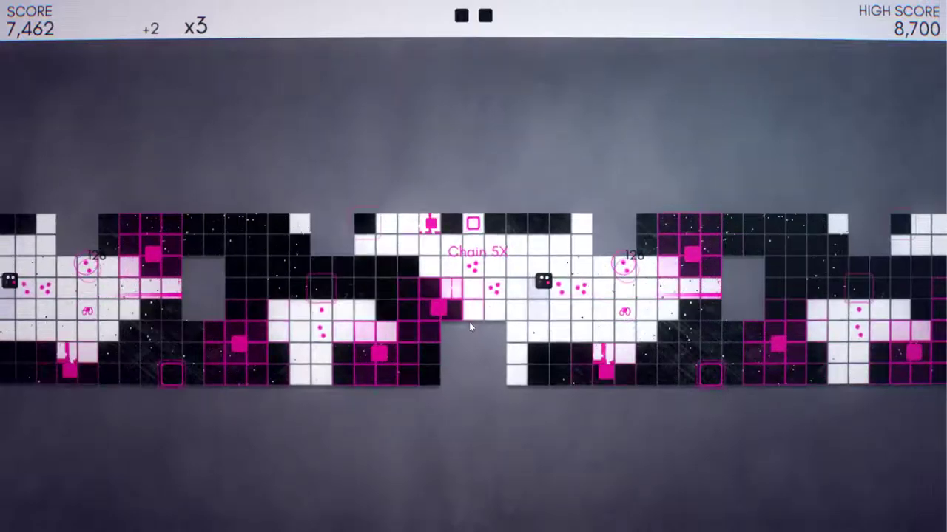
key("Left")
key("Left")
key("Left")
key("Down")
key("Right")
key("Right")
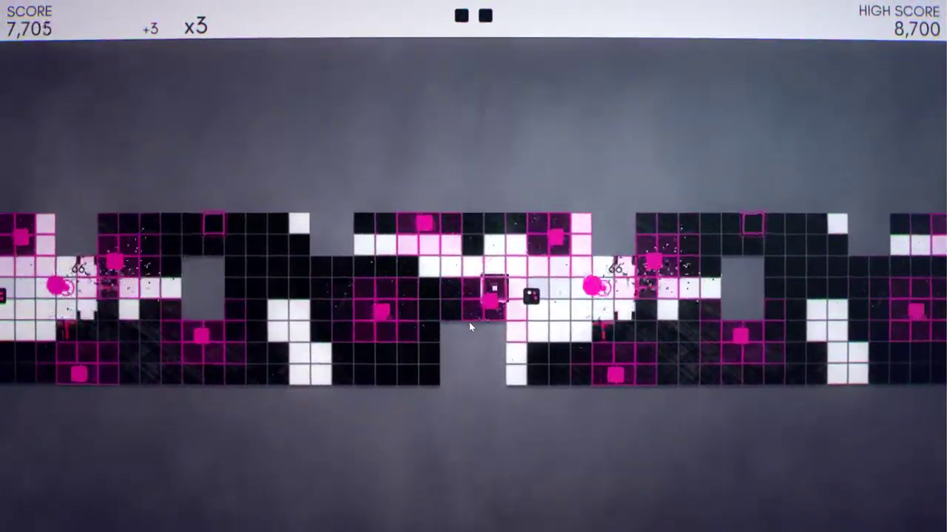
key("Left")
key("Left")
key("Up")
key("Up")
key("Left")
key("Left")
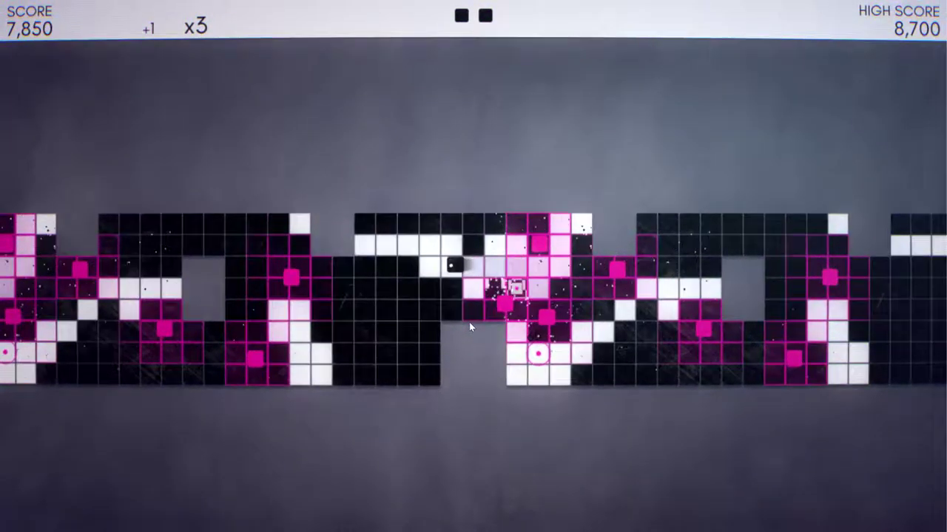
key("Up")
key("Down")
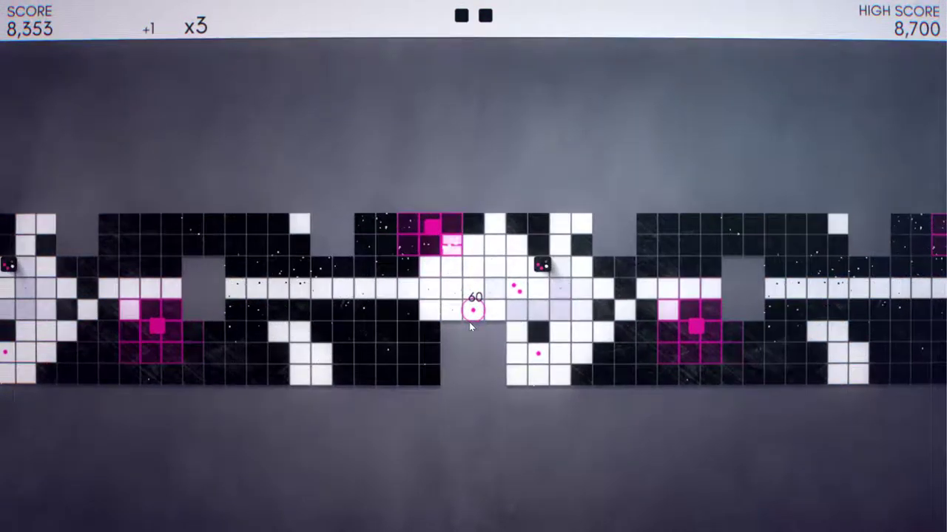
Sweep down-right, then right and up, clearing further enemies
key("Right")
key("Right")
key("Down")
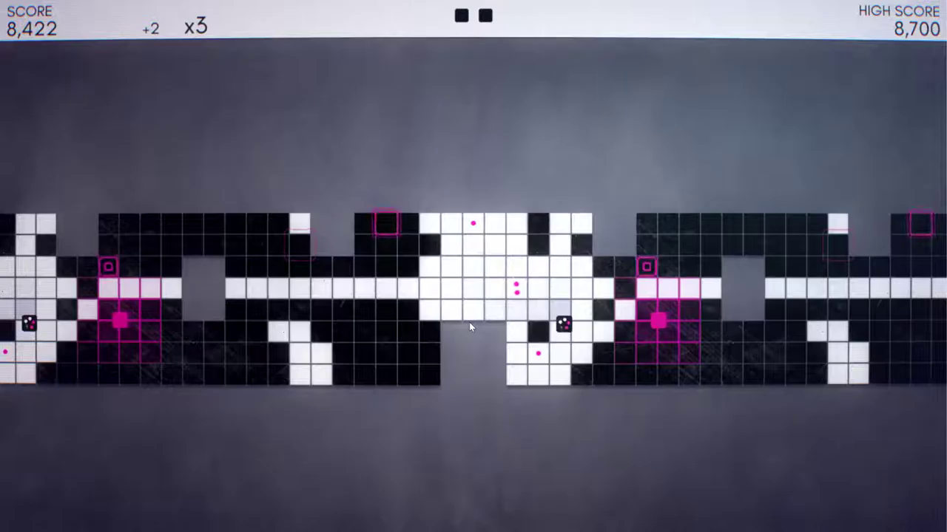
key("Up")
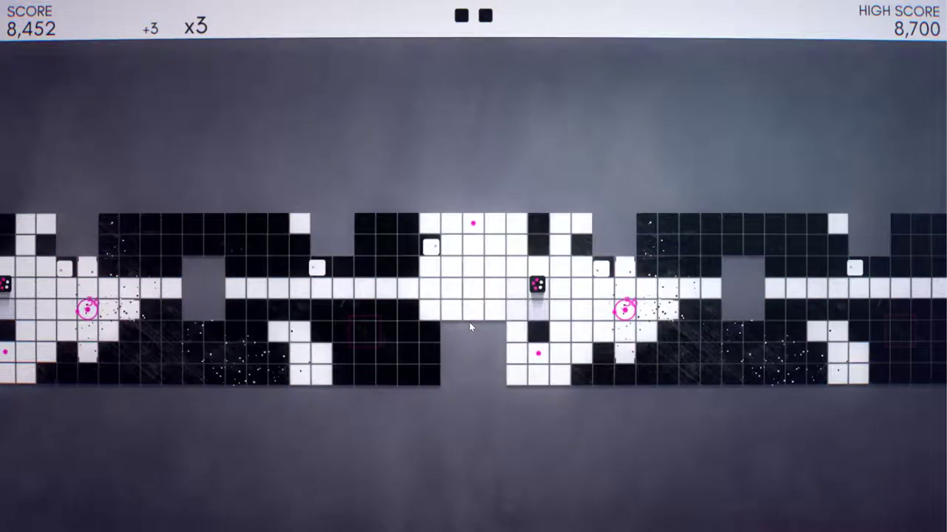
key("Down")
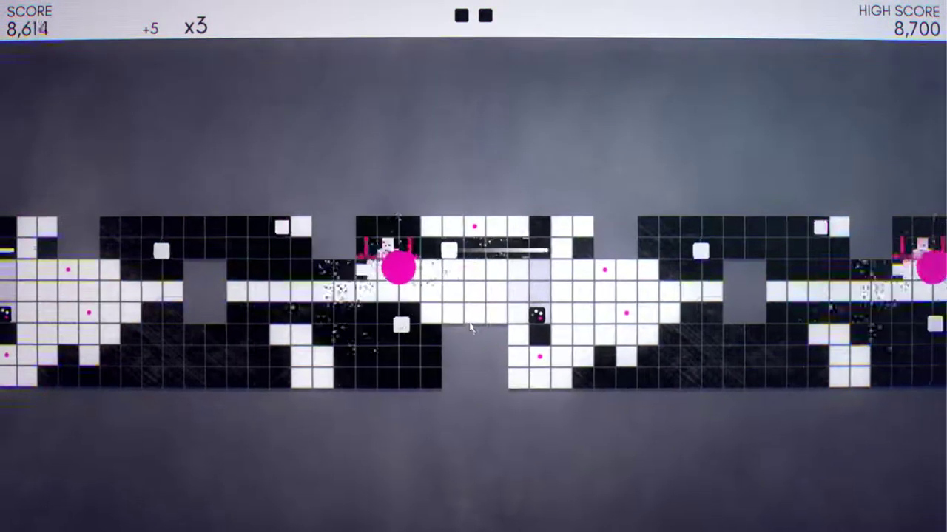
key("Left")
key("Left")
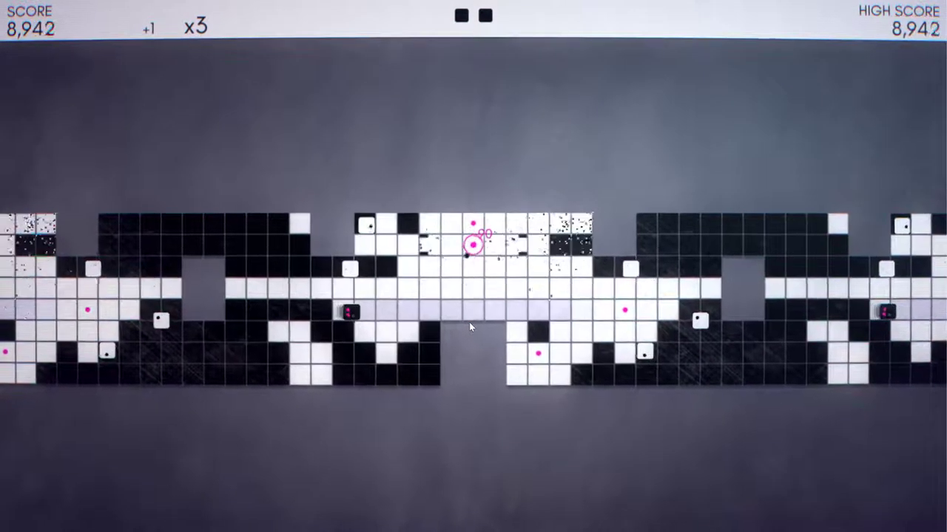
key("Right")
key("Up")
key("Down")
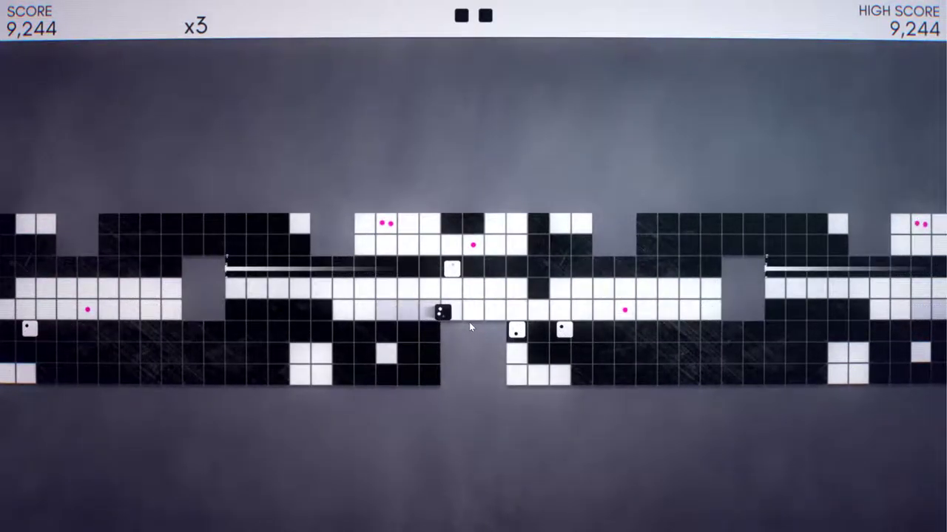
key("Right")
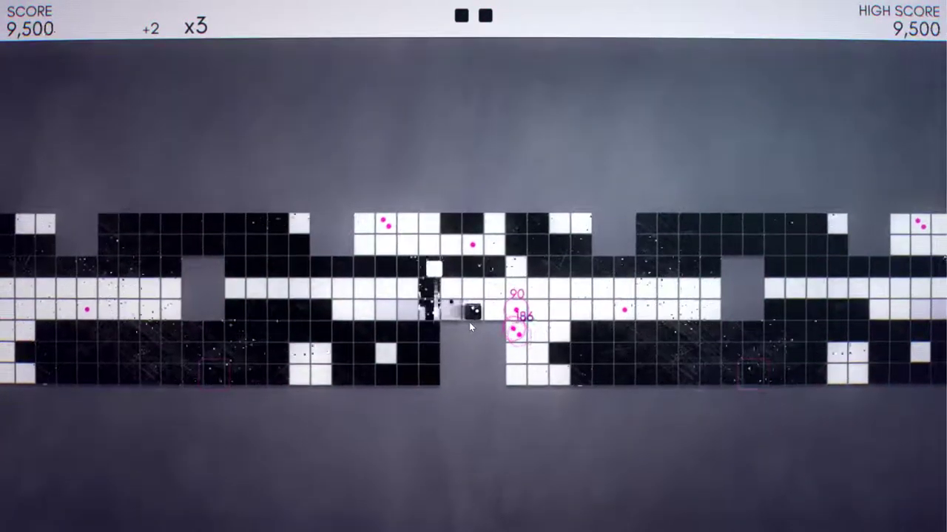
key("Right")
key("Right")
key("Right")
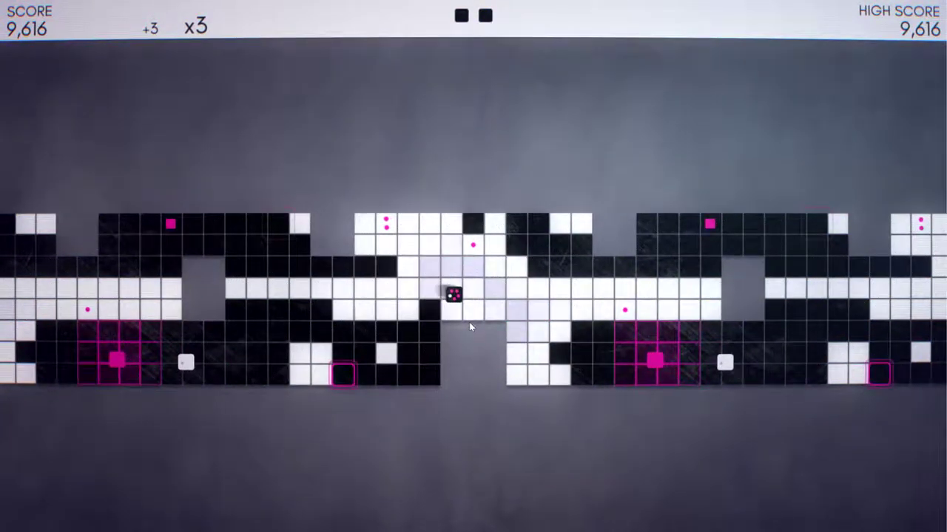
key("Up")
key("Up")
key("Up")
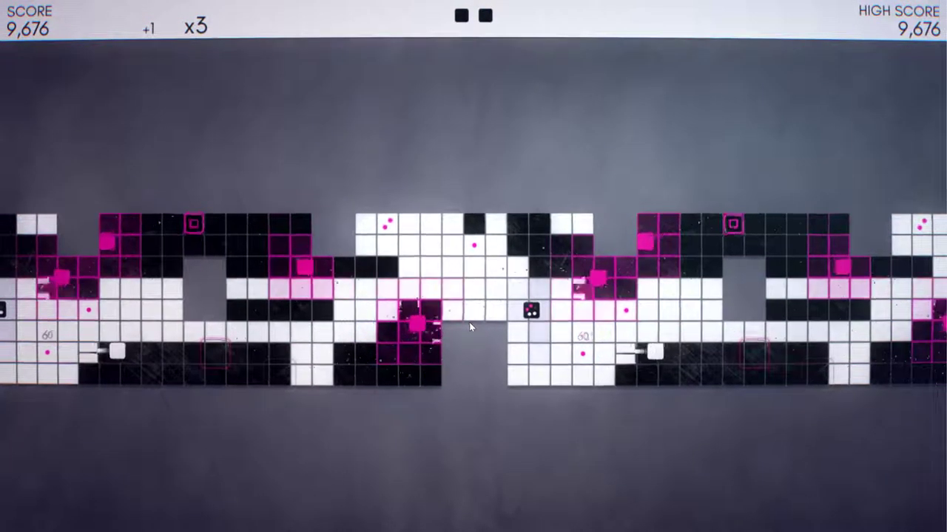
key("Up")
key("Up")
key("Left")
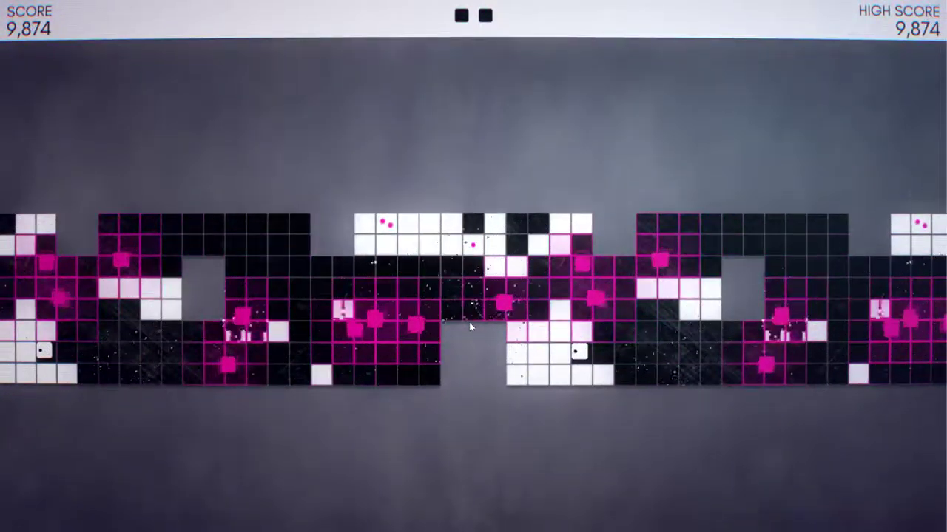
Work up-left, then back along the bottom row to start a new kill chain
key("Left")
key("Up")
key("Left")
key("Left")
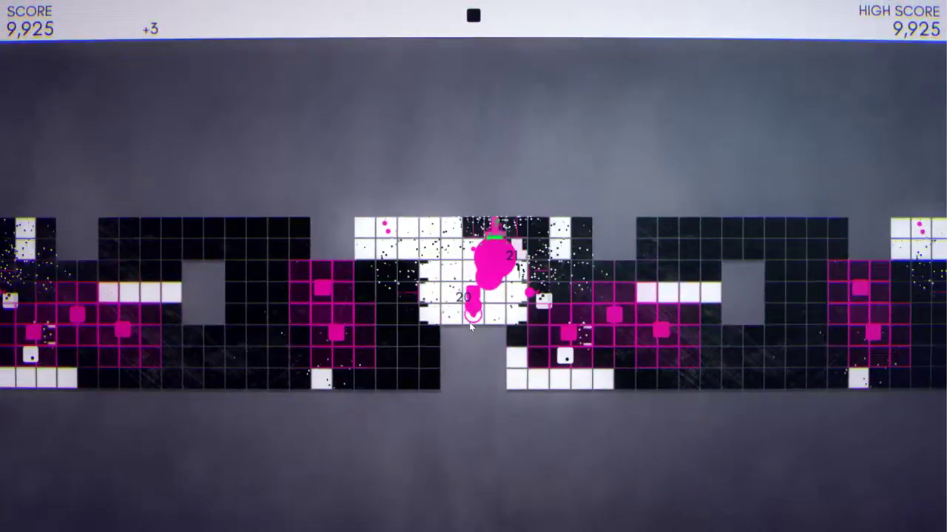
key("Up")
key("Up")
key("Left")
key("Left")
key("Right")
key("Right")
key("Right")
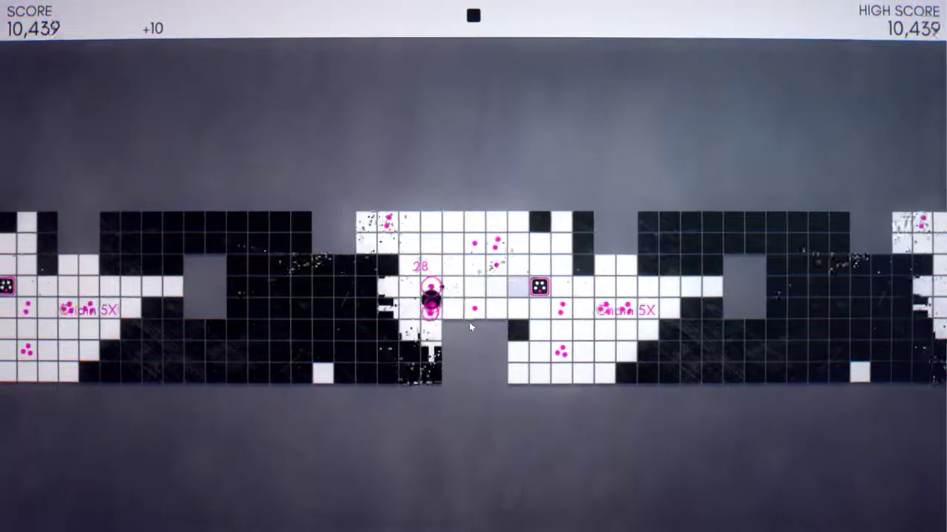
key("Right")
key("Down")
key("Down")
key("Up")
key("Left")
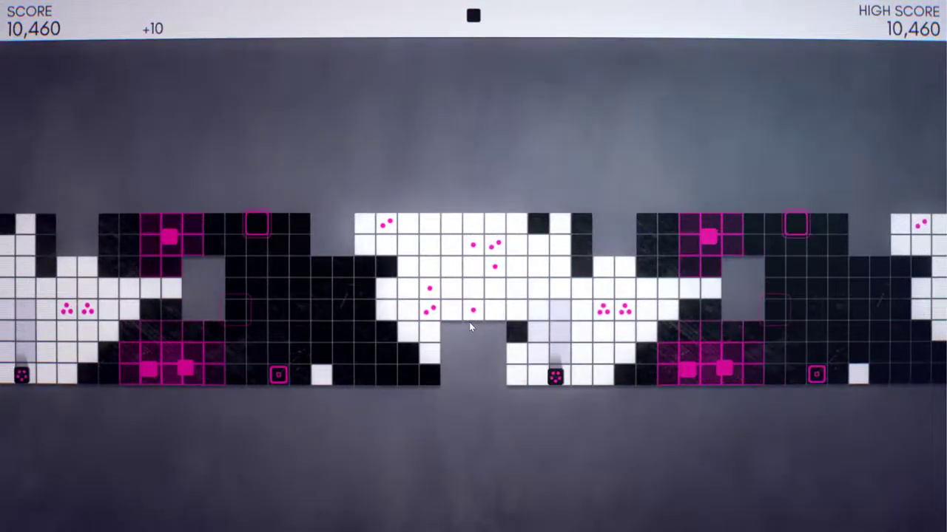
key("Up")
key("Up")
key("Up")
key("Up")
key("Up")
key("Left")
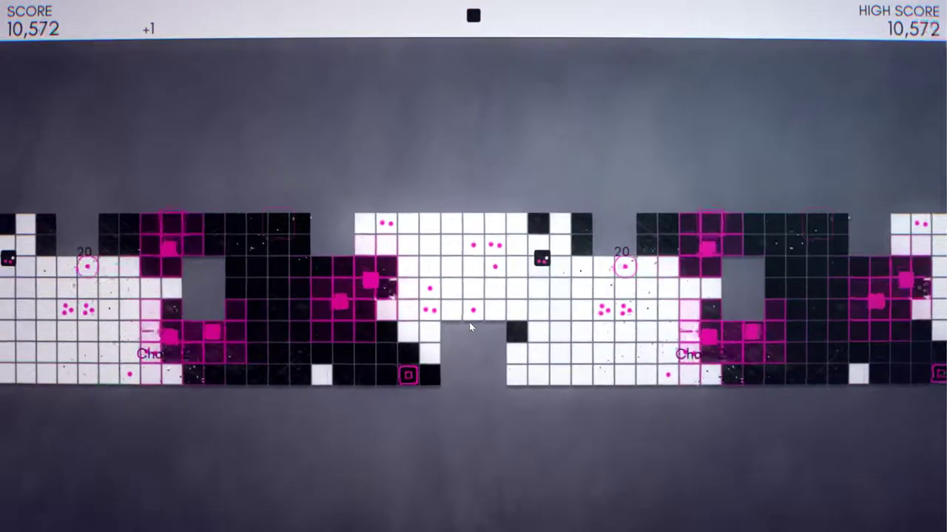
key("Down")
key("Down")
key("Down")
key("Up")
key("Up")
key("Up")
Weave left and down to flip more tiles and clear enemies
key("Left")
key("Left")
key("Left")
key("Down")
key("Down")
key("Down")
key("Right")
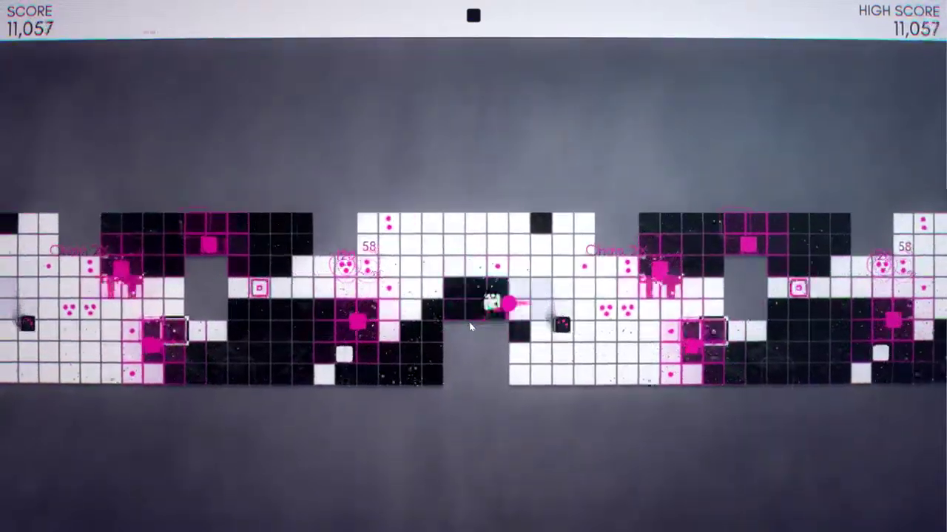
key("Left")
key("Up")
key("Right")
key("Down")
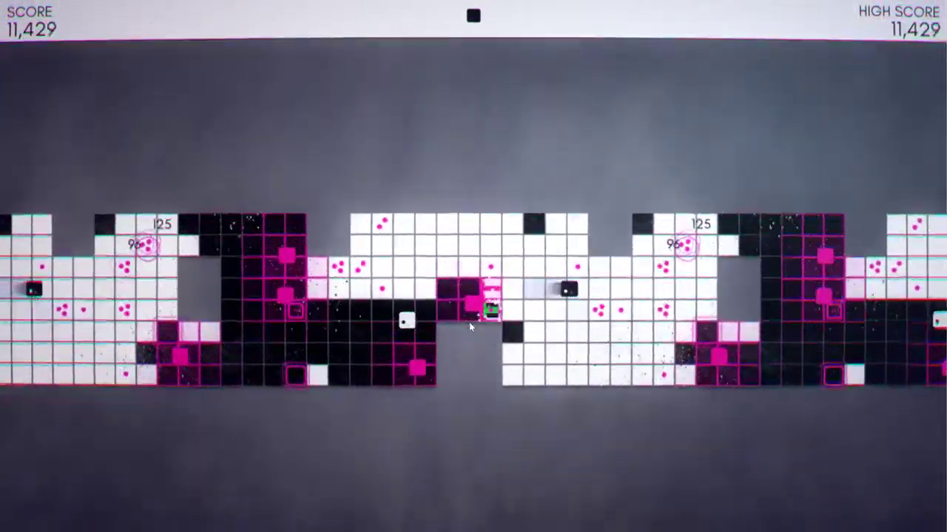
key("Left")
key("Left")
key("Up")
key("Left")
key("Left")
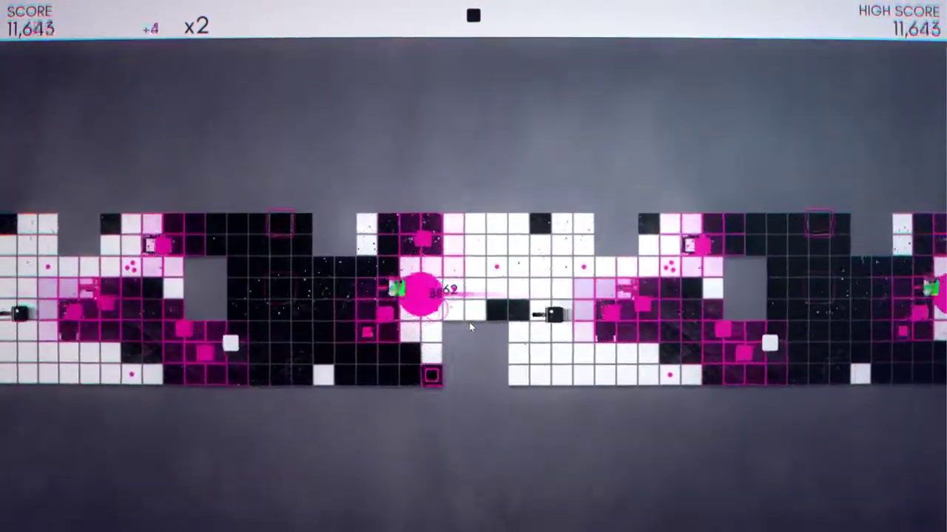
Keep chaining kills while moving up-left to build the score
key("Left")
key("Left")
key("Up")
key("Right")
key("Down")
key("Down")
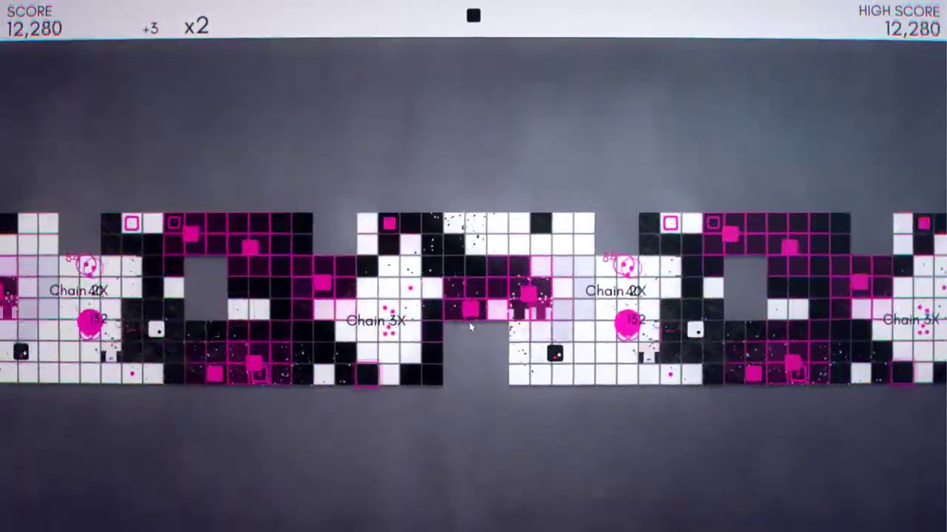
key("Left")
key("Down")
key("Up")
key("Up")
key("Up")
key("Left")
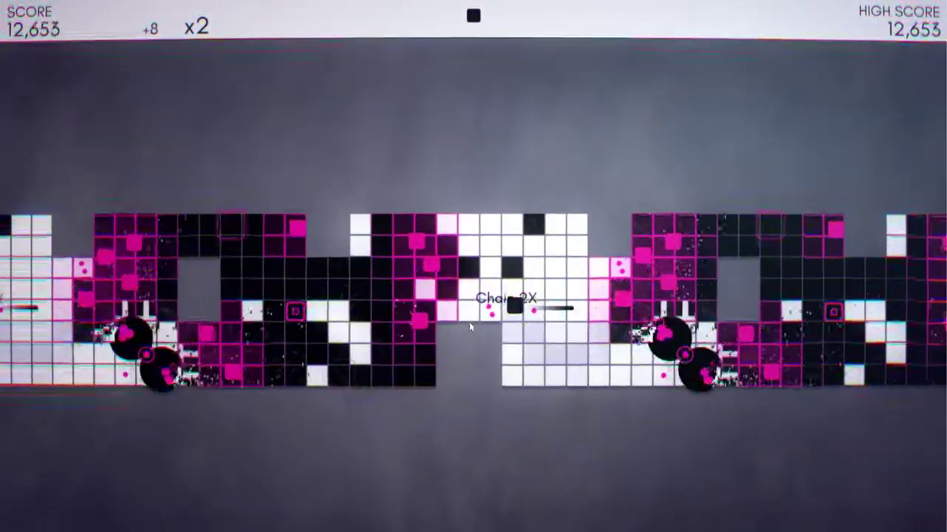
Drop toward the bottom row, re-colouring tiles and clearing enemies on the way
key("Right")
key("Right")
key("Down")
key("Left")
key("Right")
key("Up")
key("Down")
key("Right")
key("Up")
key("Down")
key("Down")
key("Down")
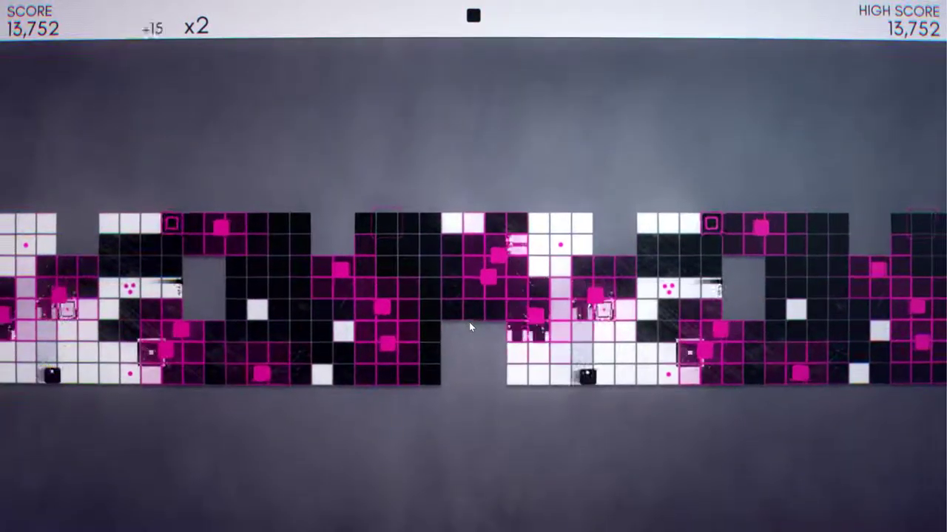
key("Left")
key("Left")
key("Left")
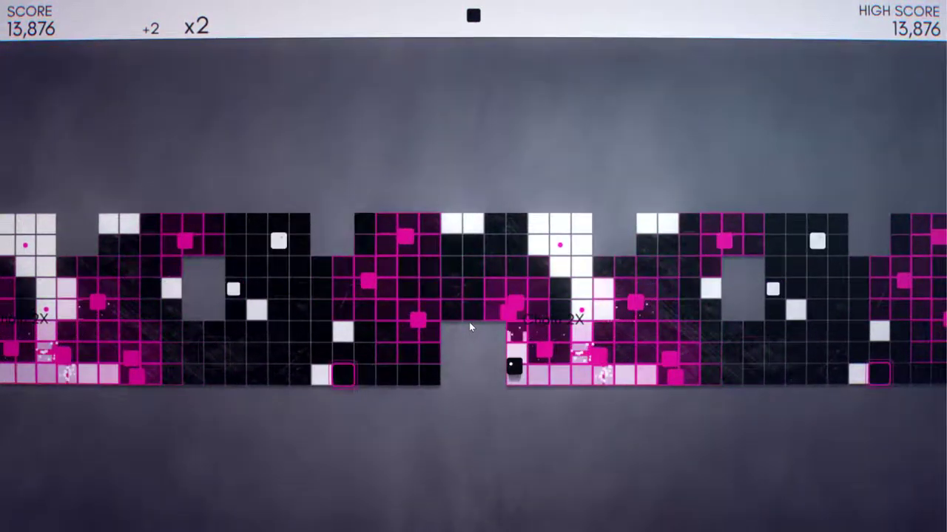
key("Up")
key("Up")
key("Up")
key("Down")
key("Down")
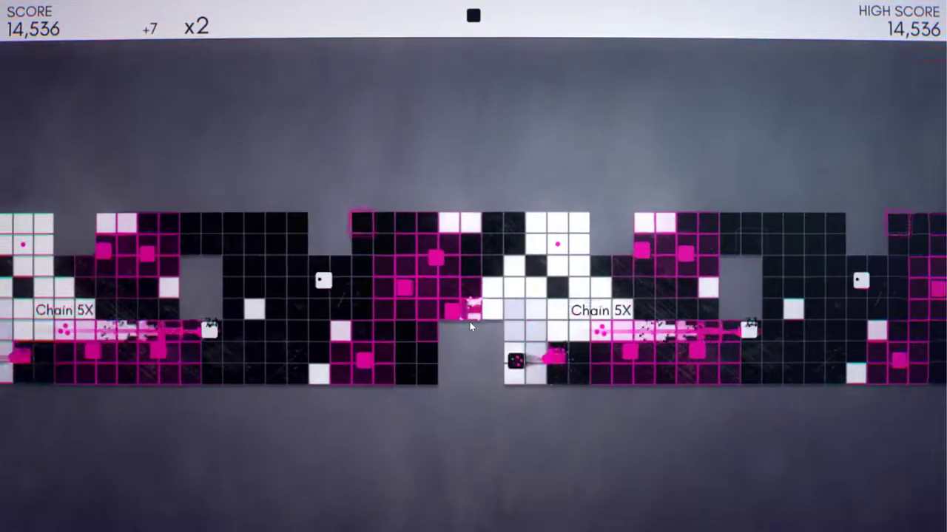
Move right along the bottom through the enemies, landing a Chain 3X at 17,758
key("Right")
key("Right")
key("Up")
key("Up")
key("Right")
key("Down")
key("Down")
key("Down")
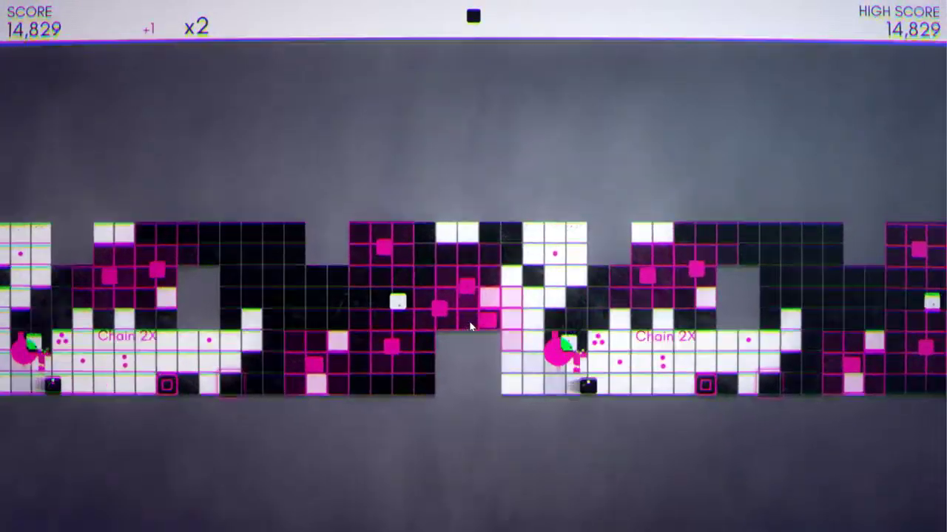
key("Left")
key("Up")
key("Right")
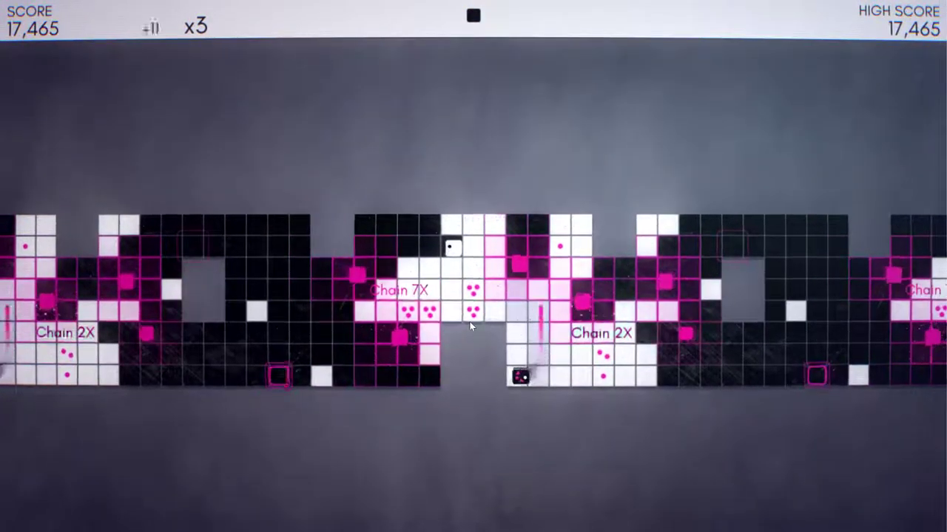
key("Right")
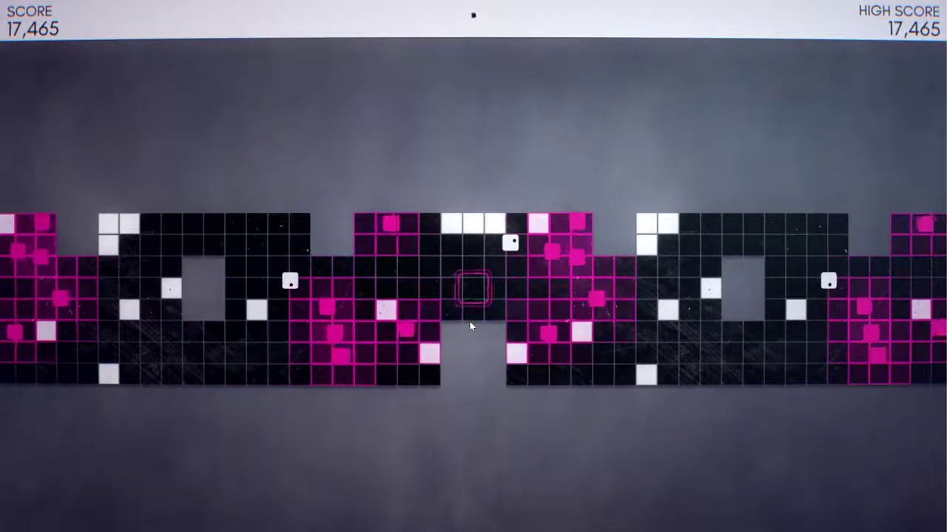
key("Right")
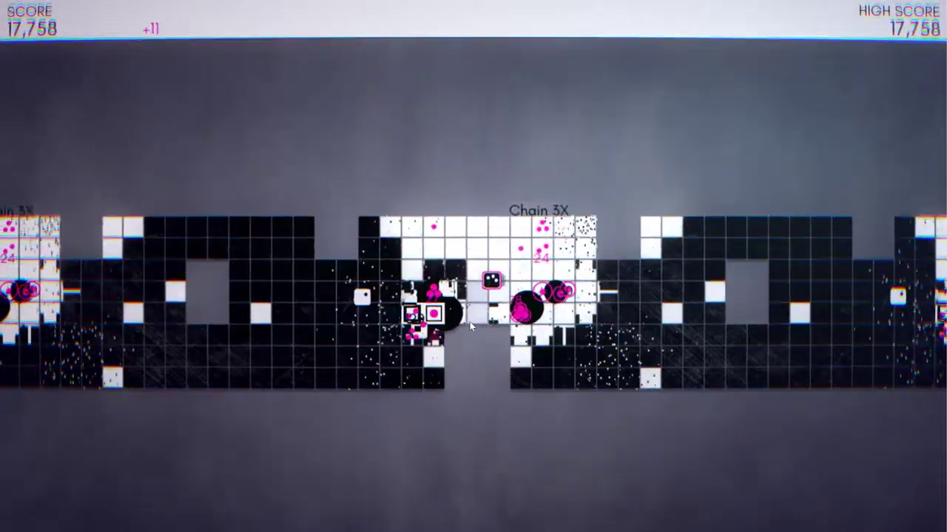
key("Right")
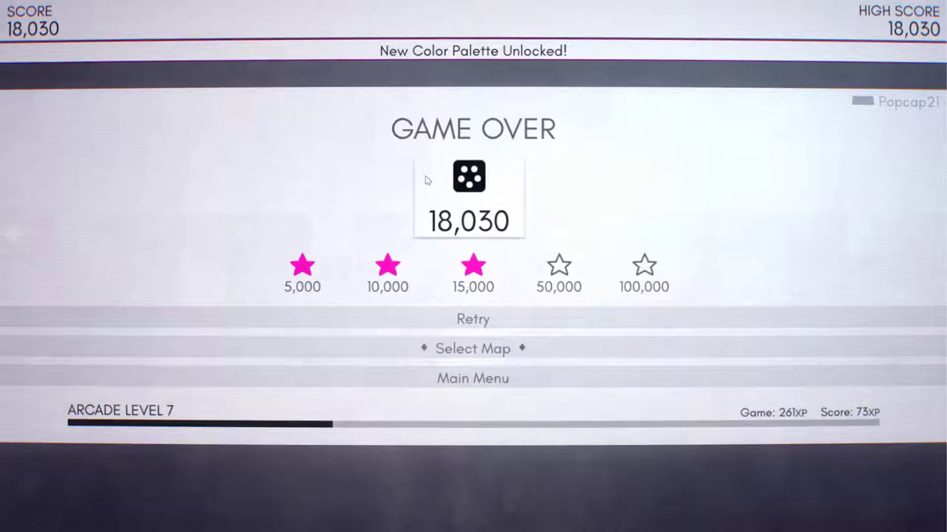
Choose Select Map on the Game Over screen after the 18,030 round
left_click(429, 348)
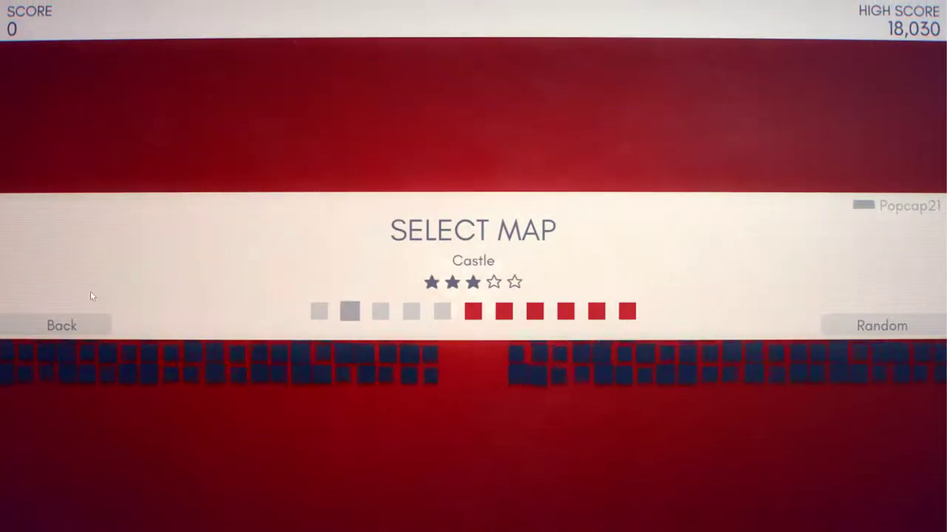
Back out of match setup to the main menu, briefly viewing the tutorials list
left_click(52, 323)
left_click(42, 335)
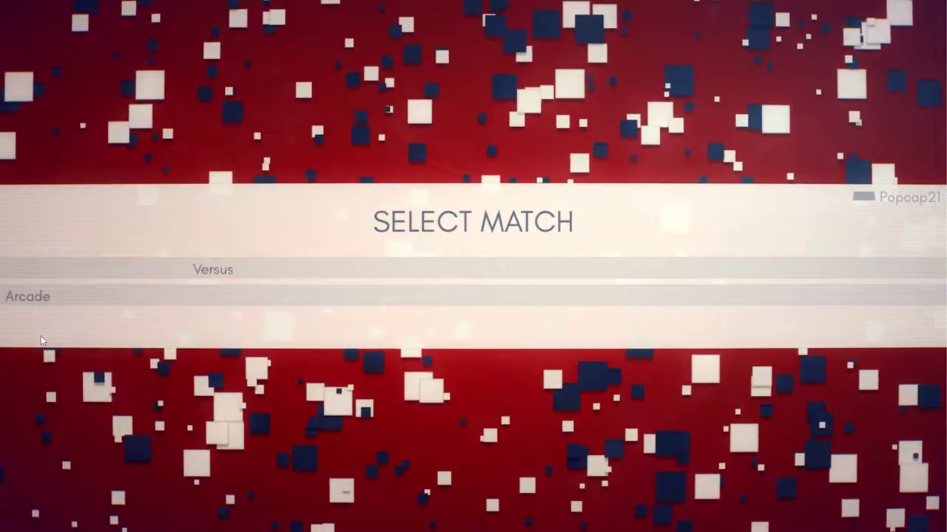
left_click(74, 332)
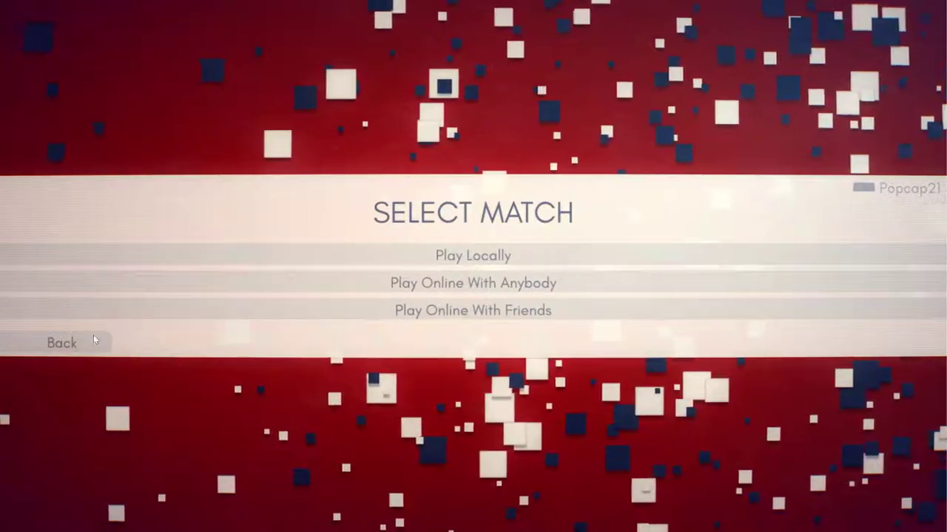
left_click(64, 333)
left_click(45, 342)
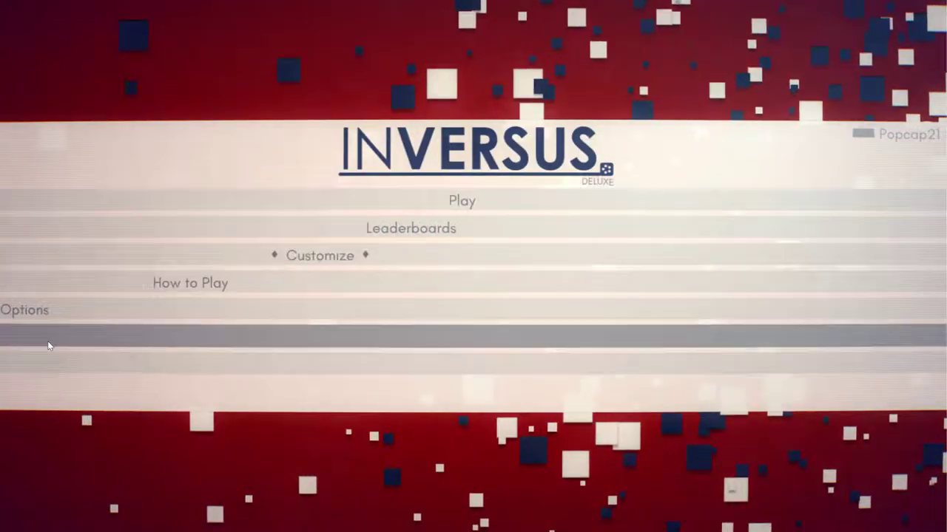
left_click(362, 281)
key("Escape")
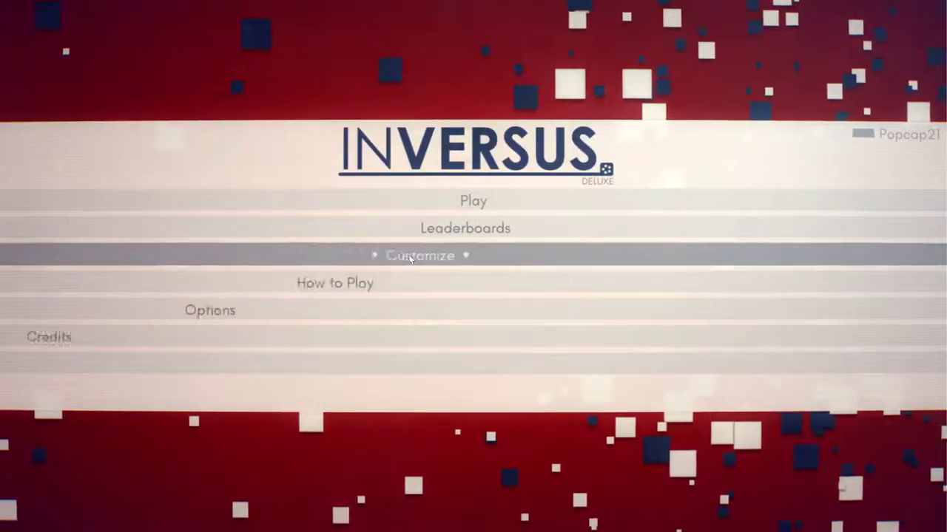
Apply the gold-and-black palette, screenshot the recoloured menu, and start a new local match
left_click(425, 251)
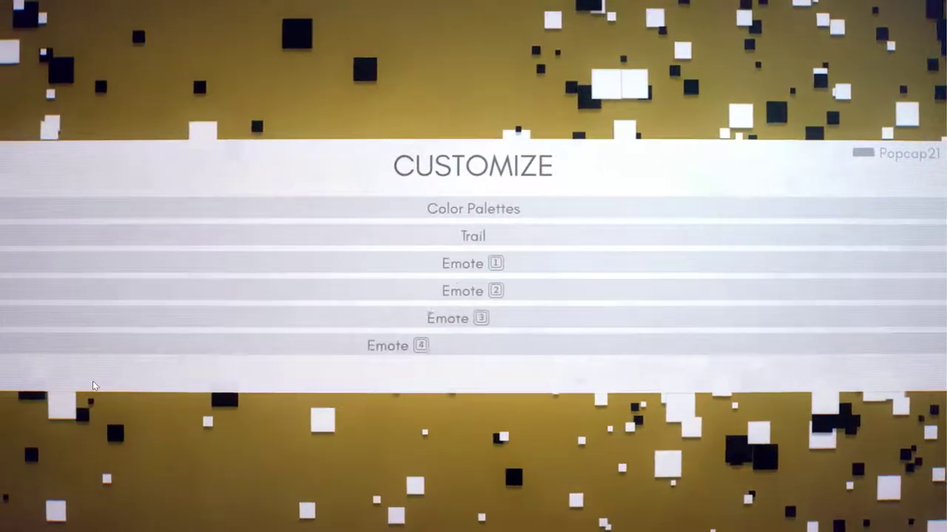
left_click(93, 382)
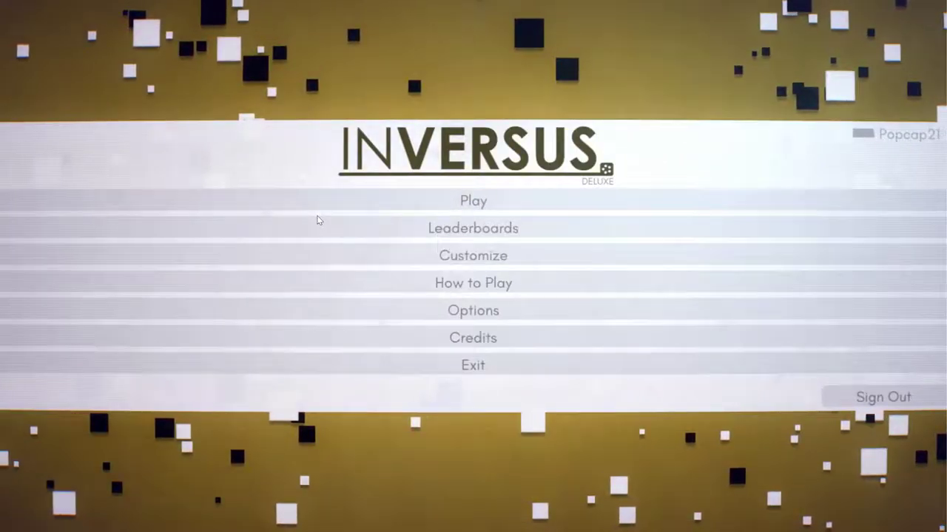
key("F12")
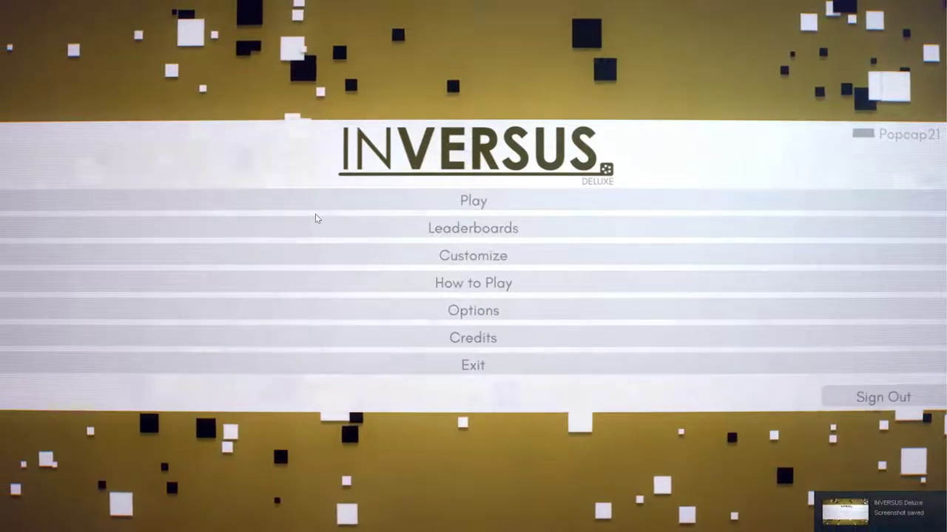
left_click(428, 213)
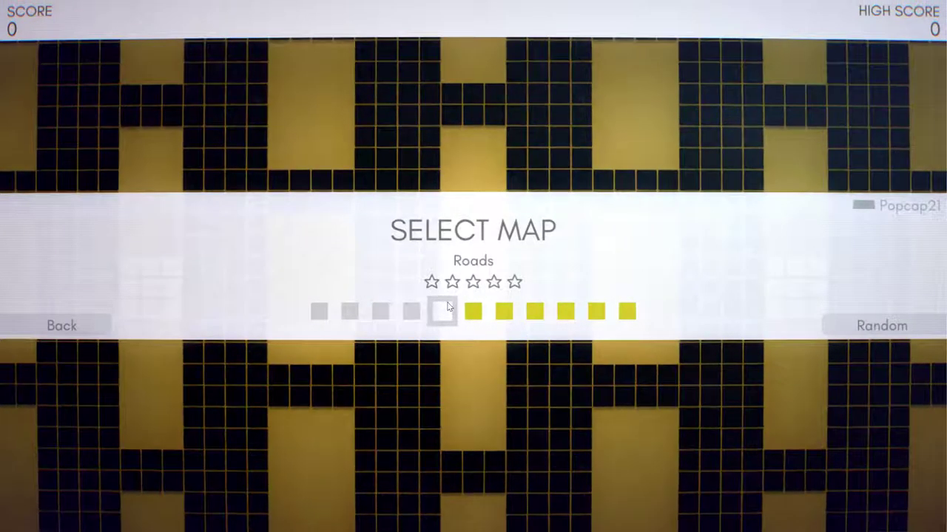
Start the match and destroy the first nearby enemy for 15 points
left_click(448, 307)
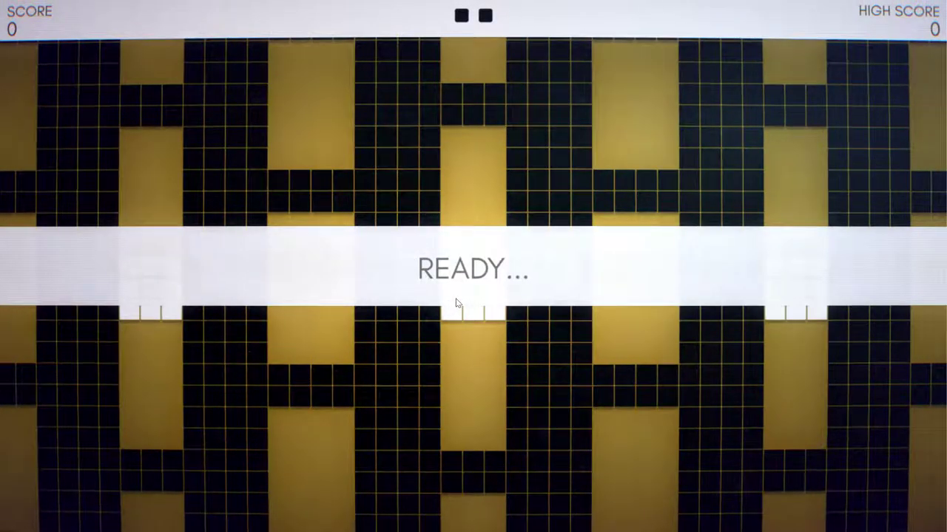
key("Right")
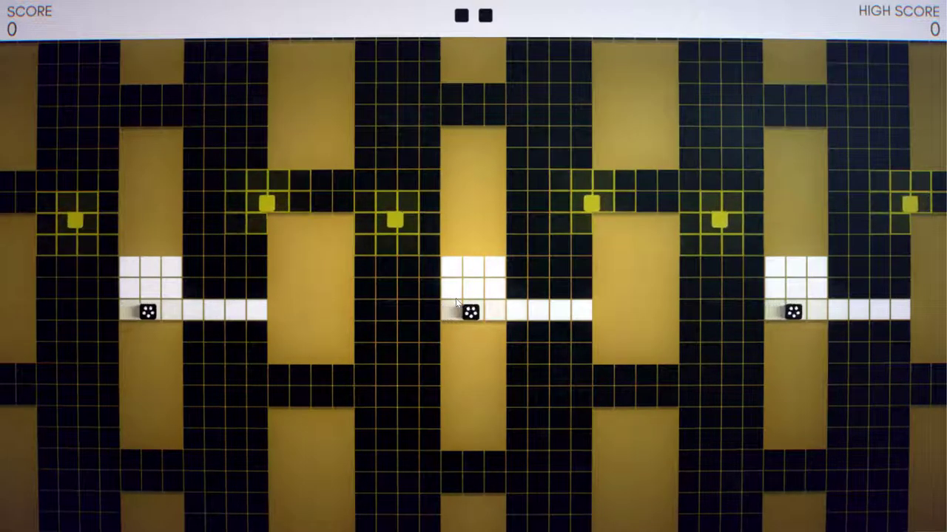
key("Up")
key("Left")
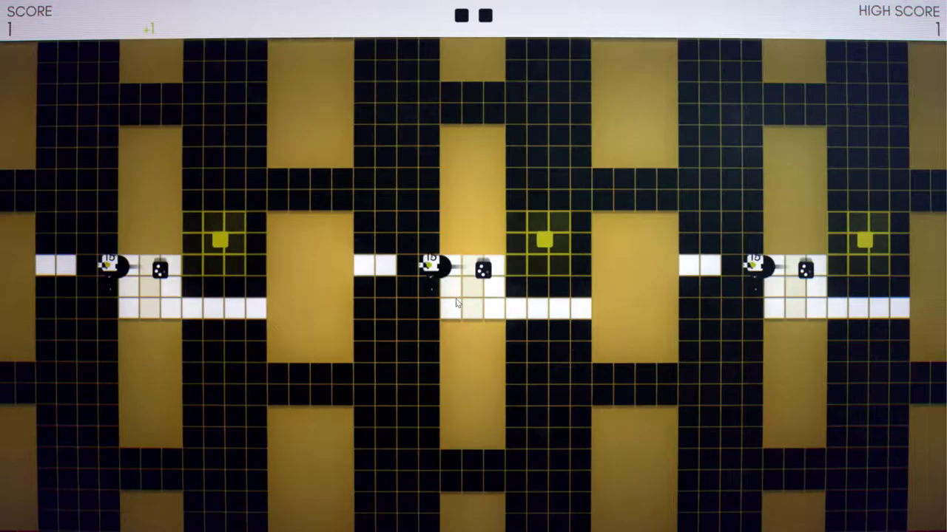
left_click(456, 303)
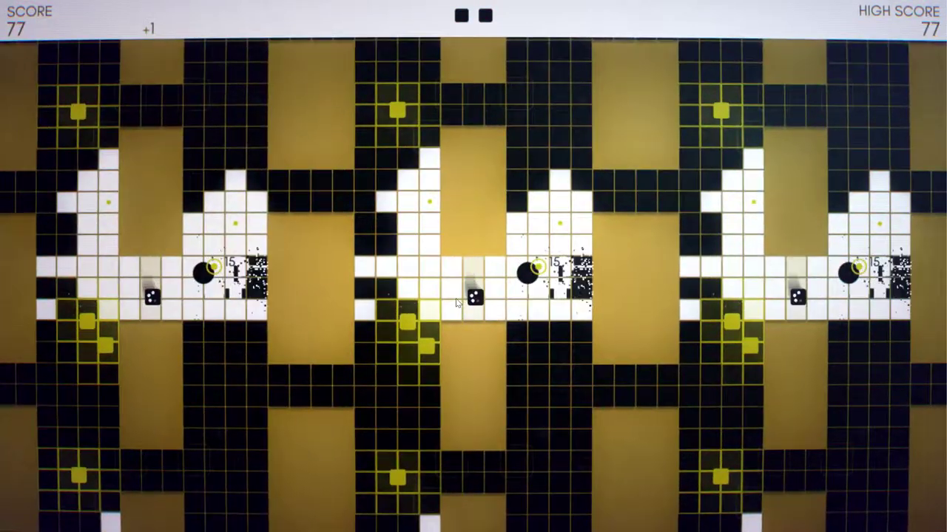
Destroy the yellow enemy and clear nearby enemies, weaving around the grid
key("Left")
key("Left")
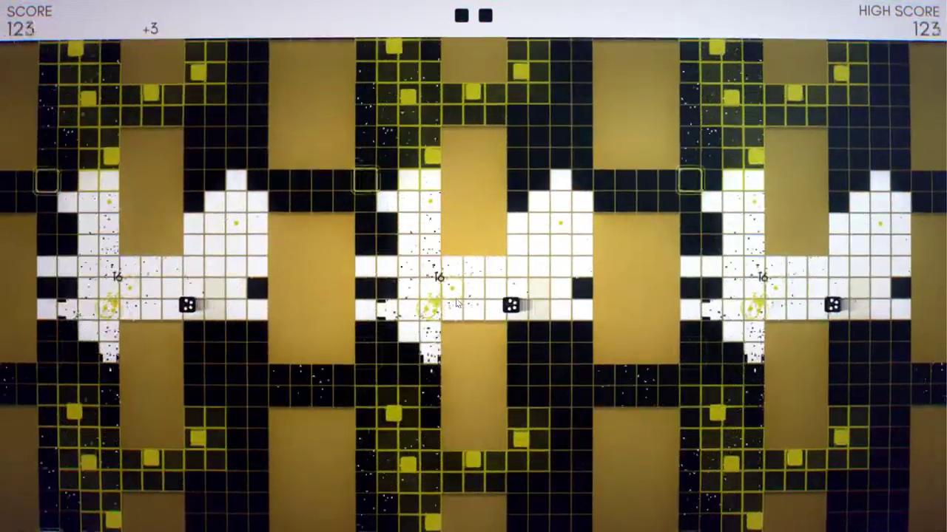
key("Right")
key("Right")
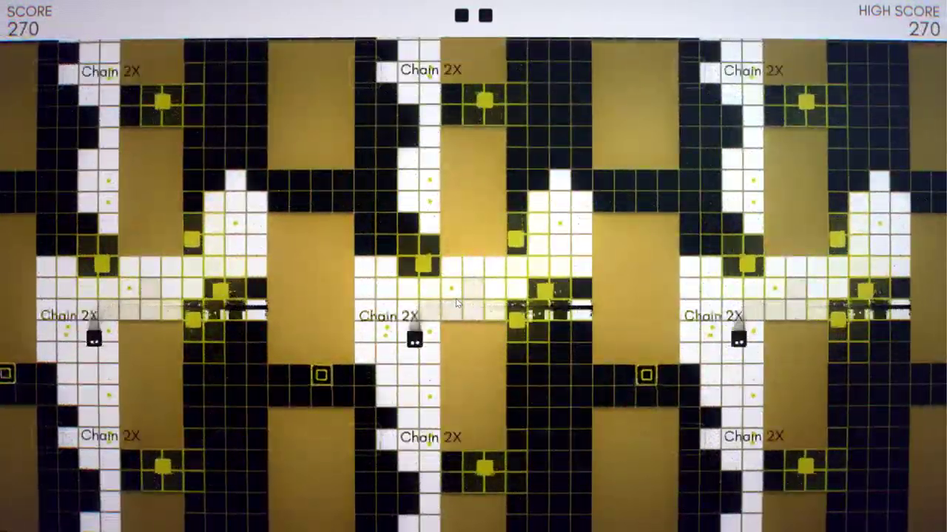
key("Up")
key("Up")
key("Up")
key("Left")
key("Left")
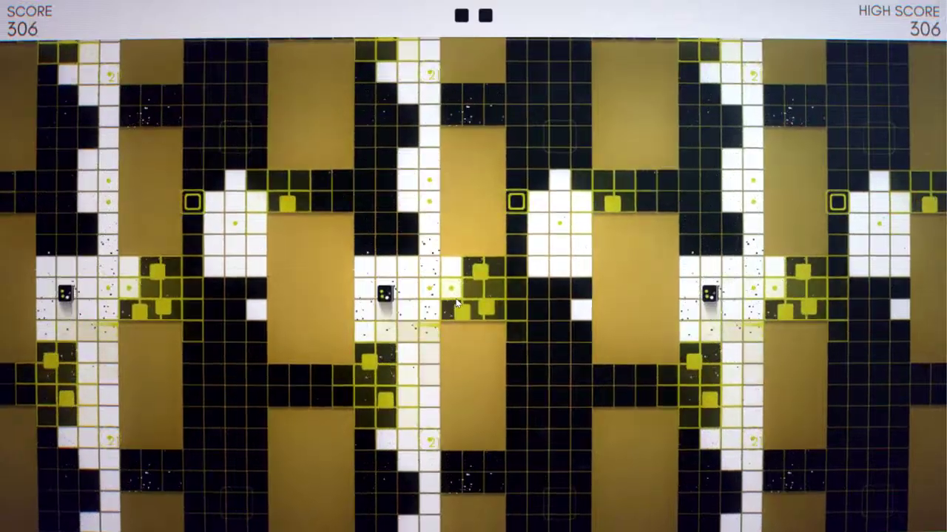
key("Down")
key("Down")
key("Left")
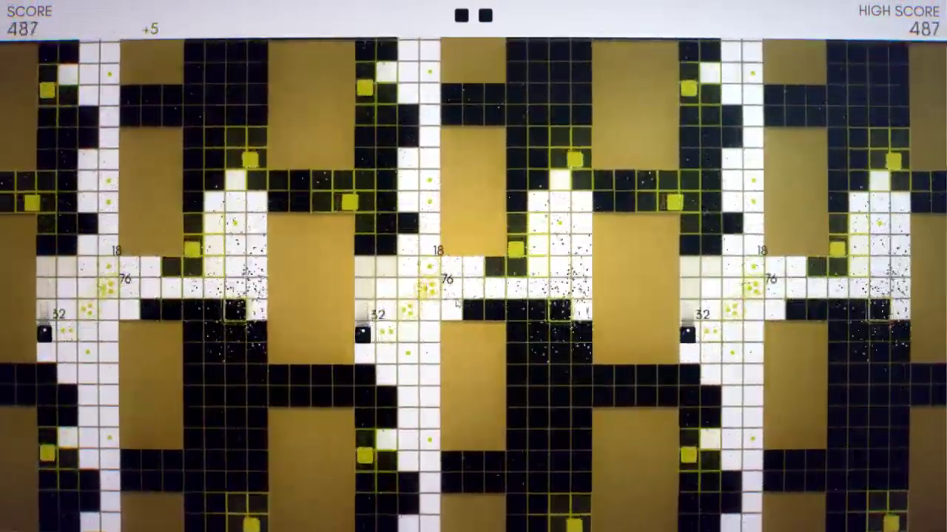
key("Right")
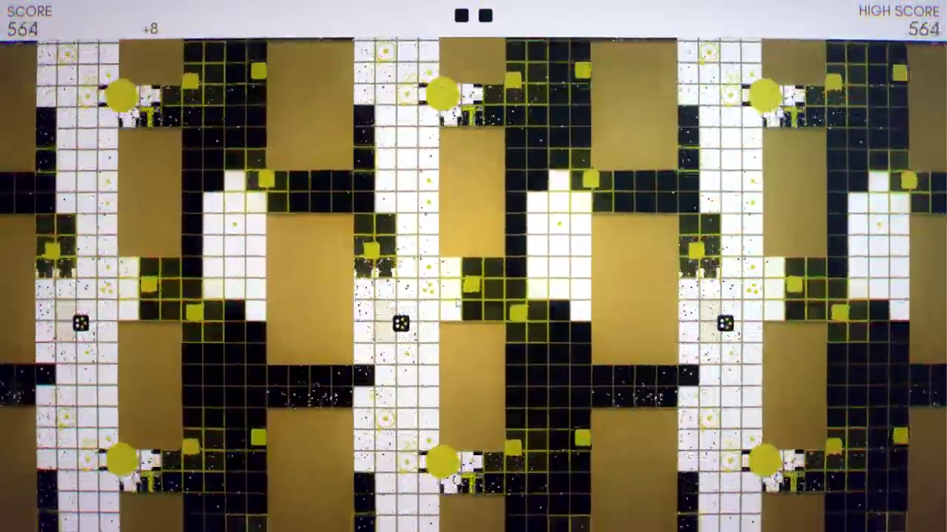
key("Right")
key("Down")
key("Down")
key("Down")
key("Down")
key("Down")
key("Left")
key("Left")
key("Up")
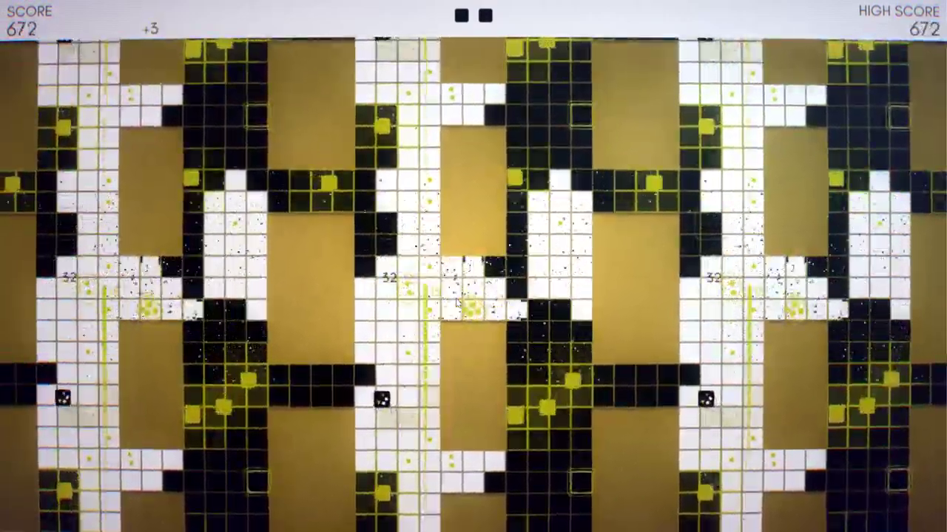
key("Right")
key("Right")
key("Down")
key("Down")
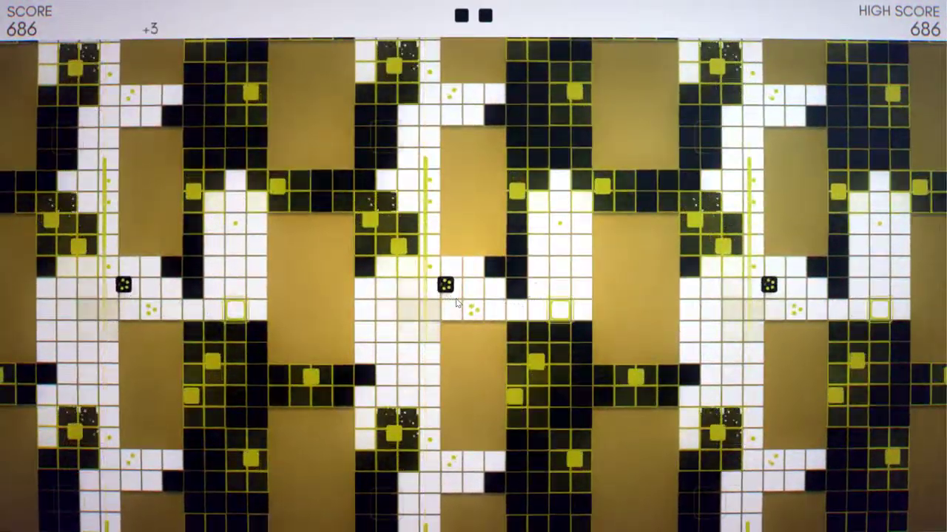
Dodge enemies and sweep across the grid, chaining kills to raise the multiplier
key("Left")
key("Left")
key("Down")
key("Down")
key("Up")
key("Left")
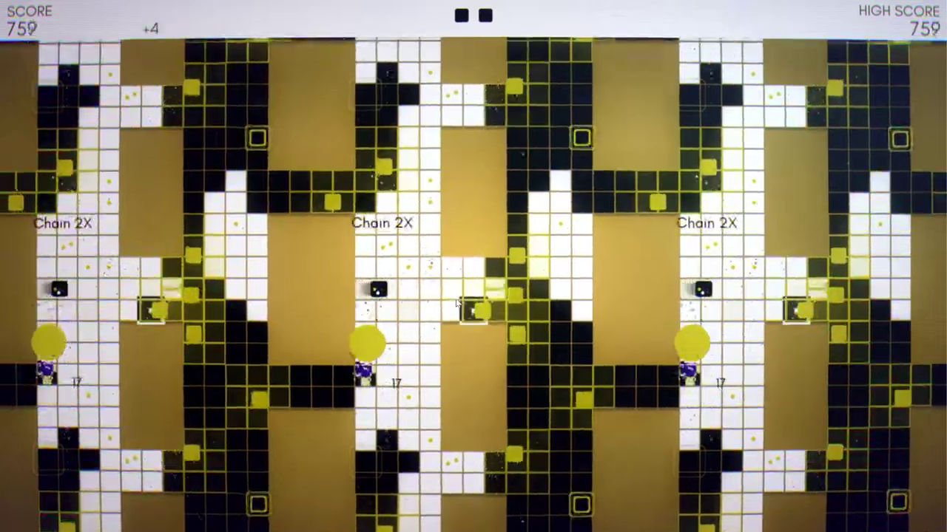
key("Up")
key("Left")
key("Left")
key("Left")
key("Up")
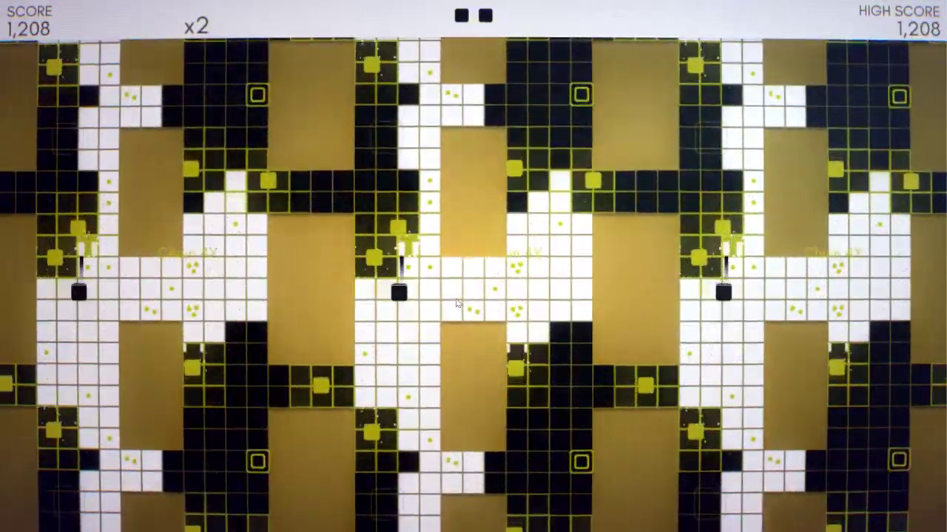
key("Down")
key("Right")
key("Right")
key("Right")
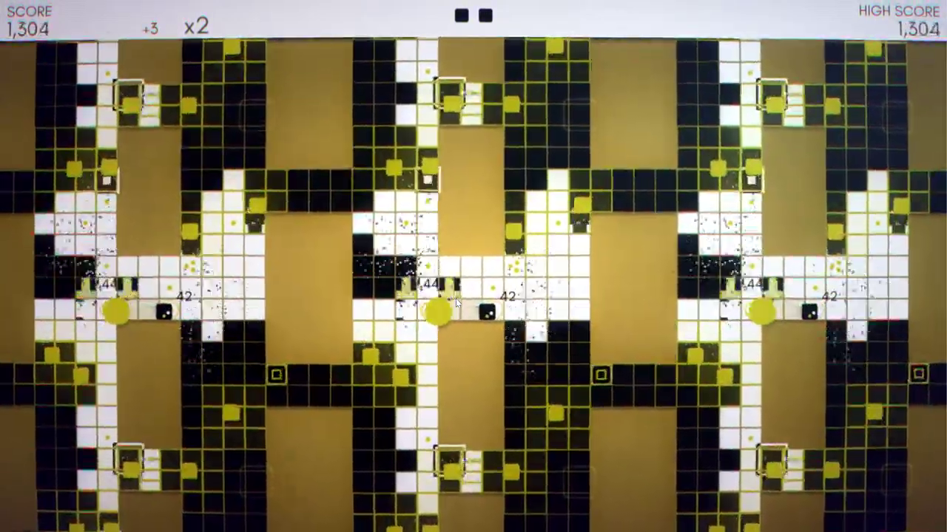
key("Up")
key("Left")
key("Left")
key("Right")
key("Right")
key("Down")
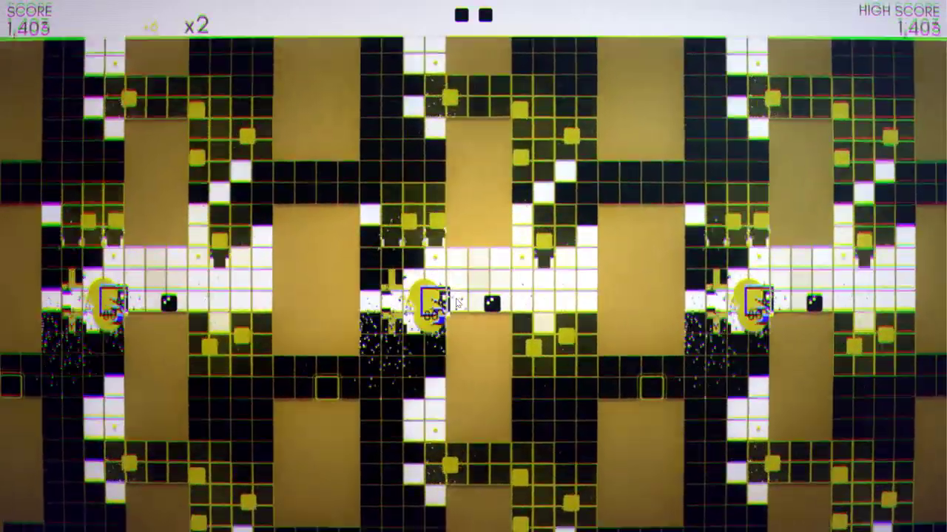
key("Left")
key("Left")
key("Left")
key("Down")
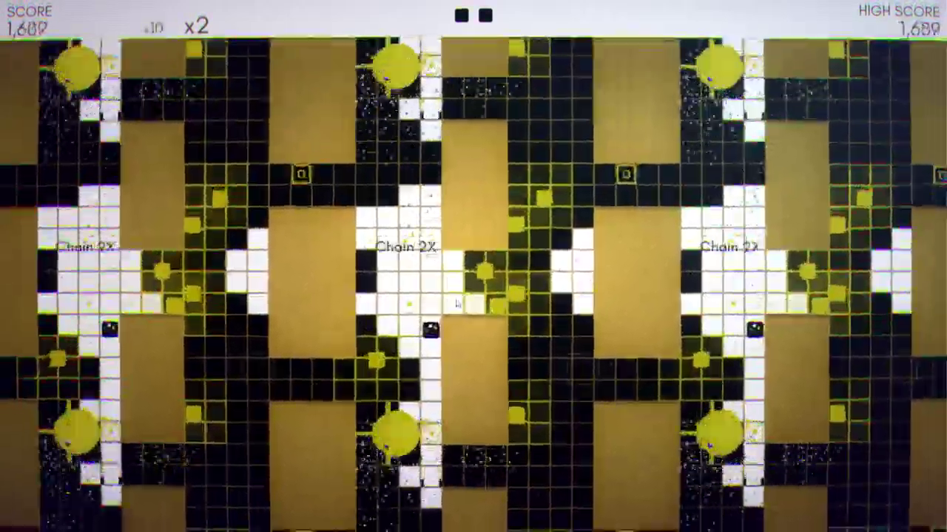
key("Left")
key("Up")
key("Right")
key("Right")
key("Left")
key("Left")
key("Left")
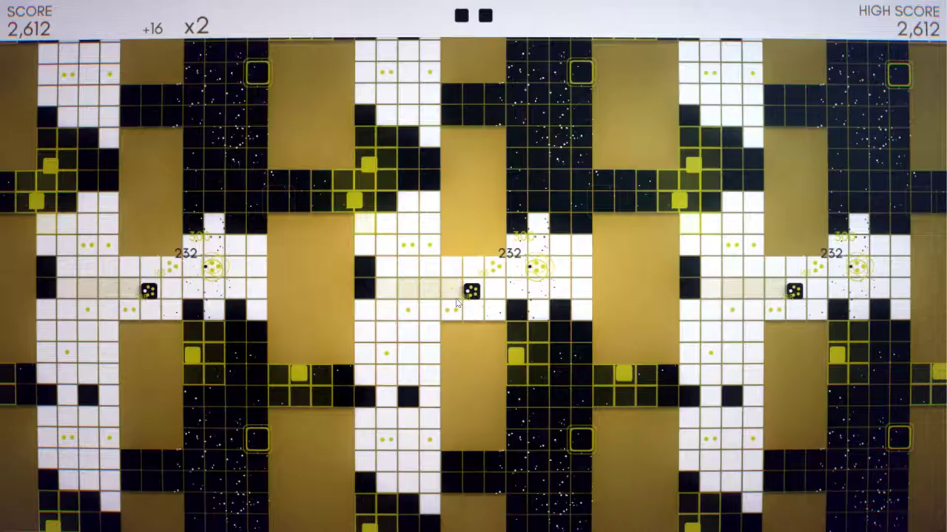
Steer through the white band, firing repeatedly to extend the chain and multiplier
key("Down")
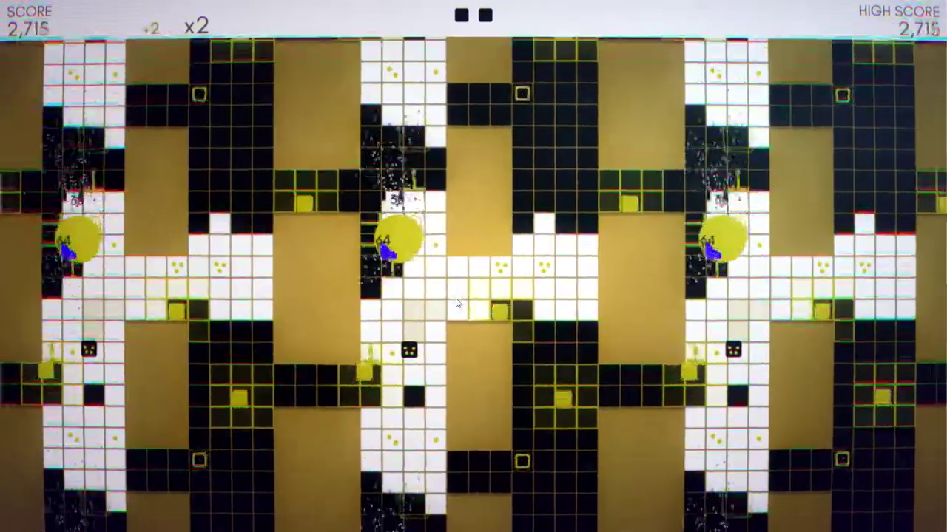
key("Up")
key("Up")
key("Up")
key("Down")
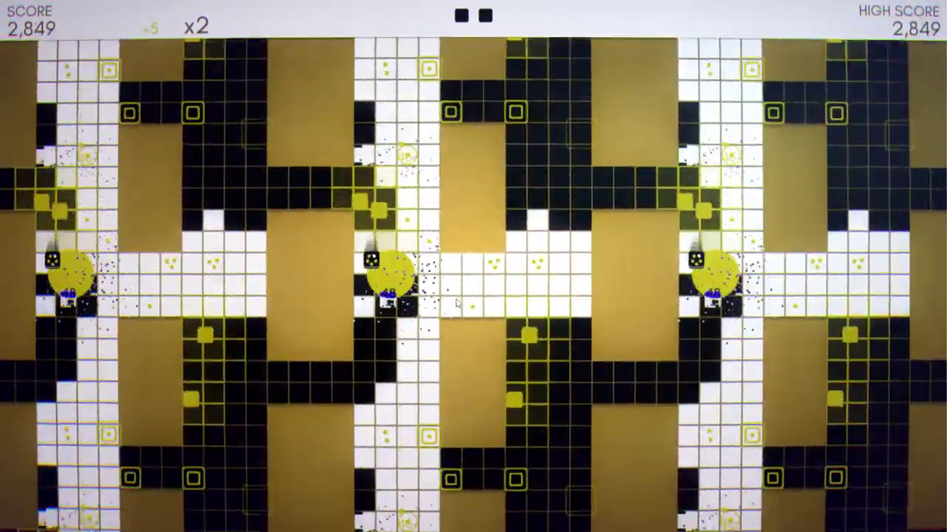
key("Down")
key("Down")
key("Down")
key("Left")
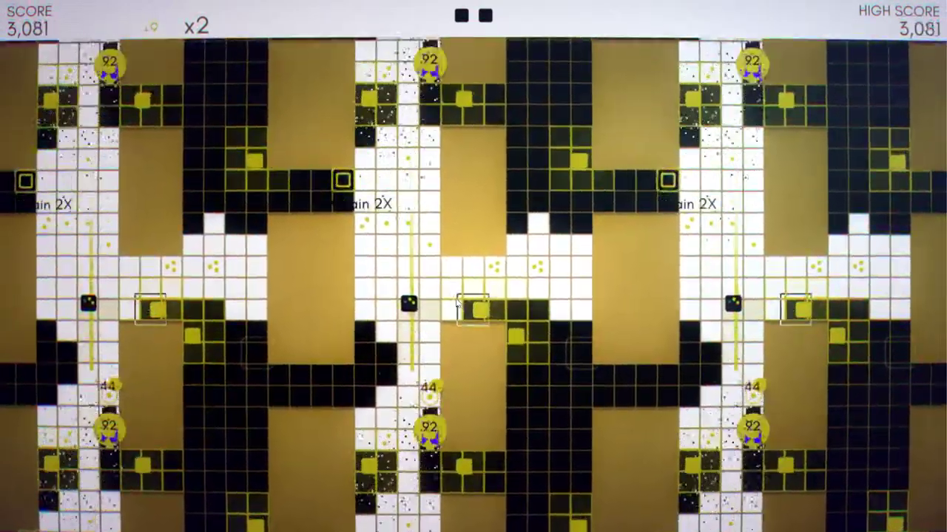
key("Up")
key("Up")
key("Down")
key("Down")
key("Down")
key("Right")
key("Down")
key("Up")
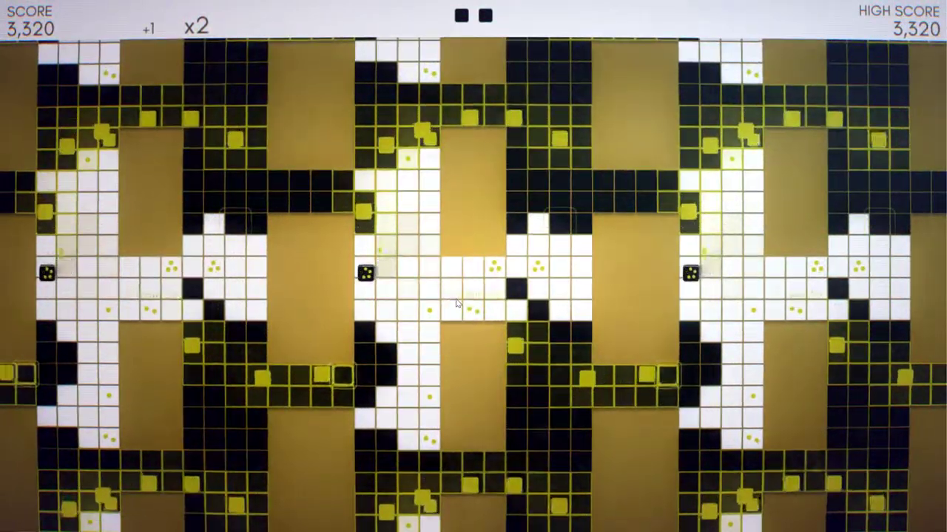
key("Right")
key("Right")
key("Right")
key("Up")
key("Up")
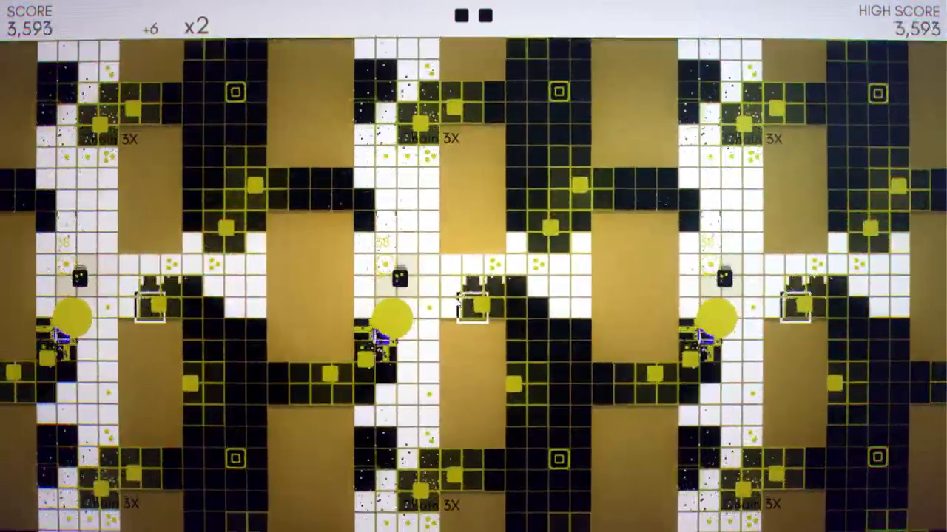
key("Up")
key("Down")
key("Right")
key("Up")
key("Right")
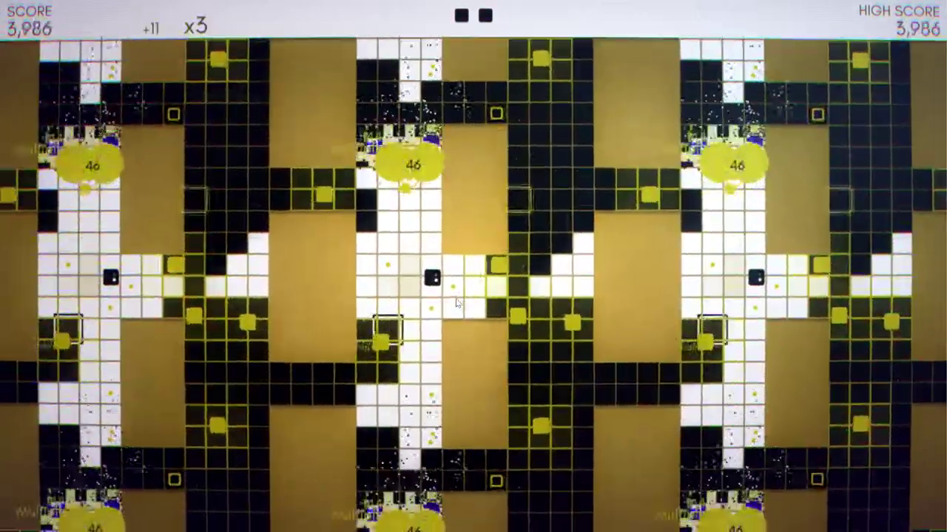
key("Up")
key("Left")
key("Left")
key("Down")
key("Right")
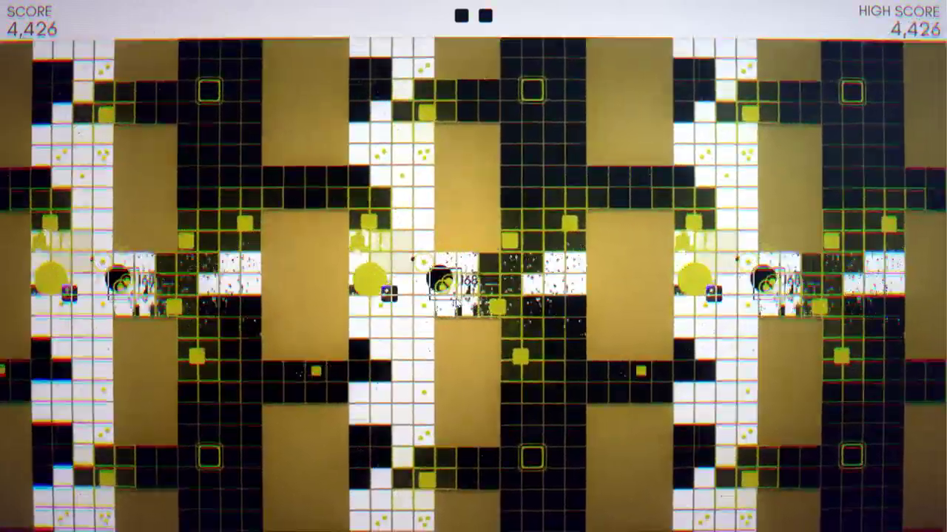
key("Up")
key("Up")
key("Up")
key("Down")
key("Down")
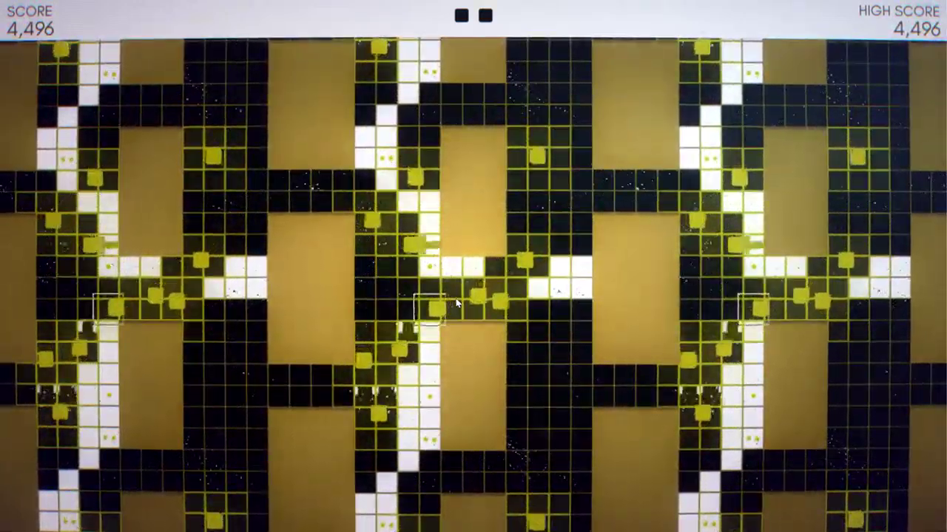
key("Down")
key("Right")
key("Right")
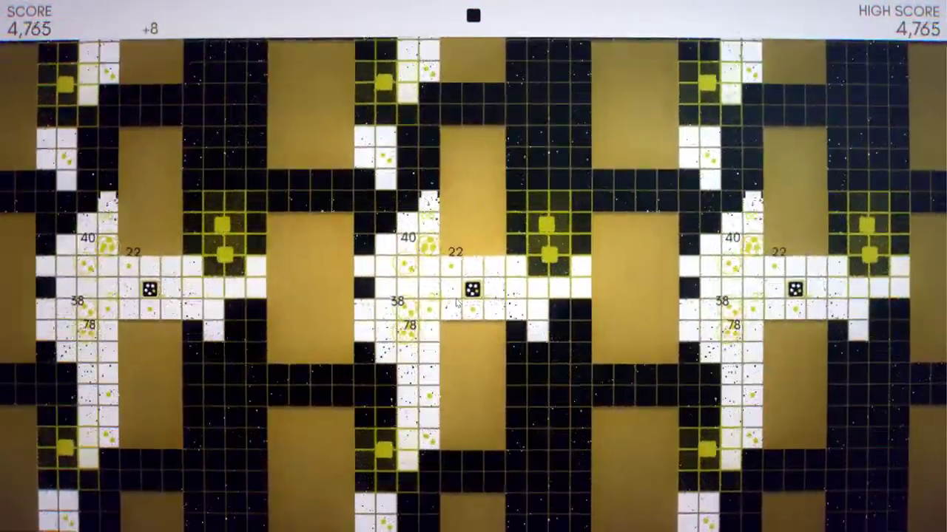
Burst the yellow balls and trigger a big chain until game over at 8,894
key("Left")
key("Left")
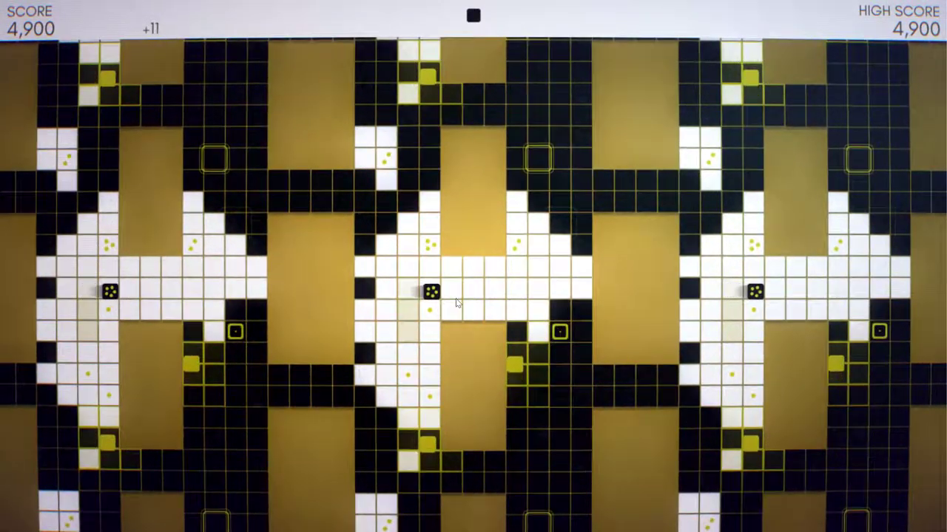
key("Down")
key("Down")
key("Left")
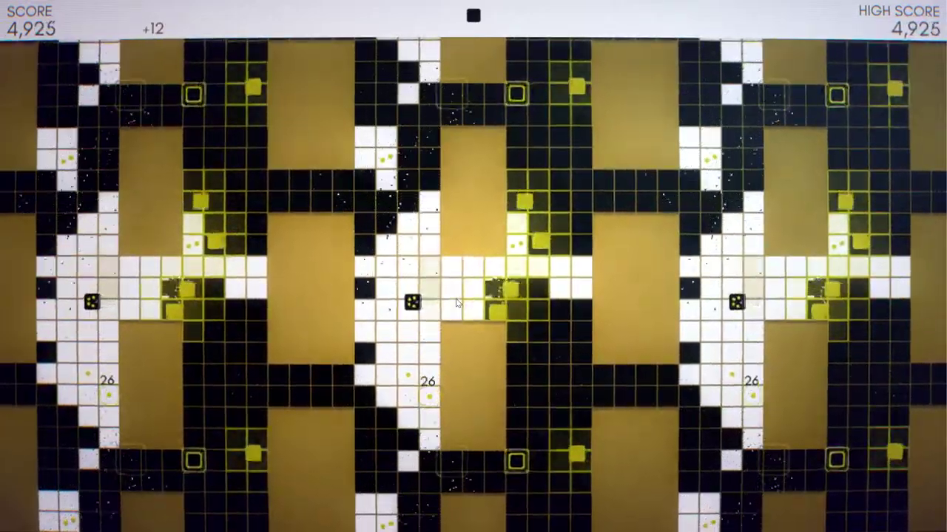
key("Right")
key("Right")
key("Right")
key("Right")
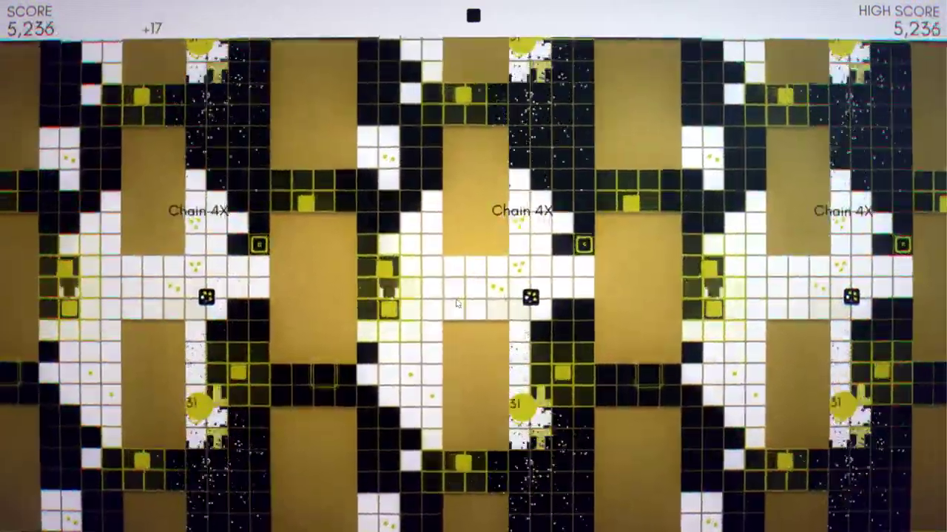
key("Down")
key("Down")
key("Down")
key("Down")
key("Up")
key("Up")
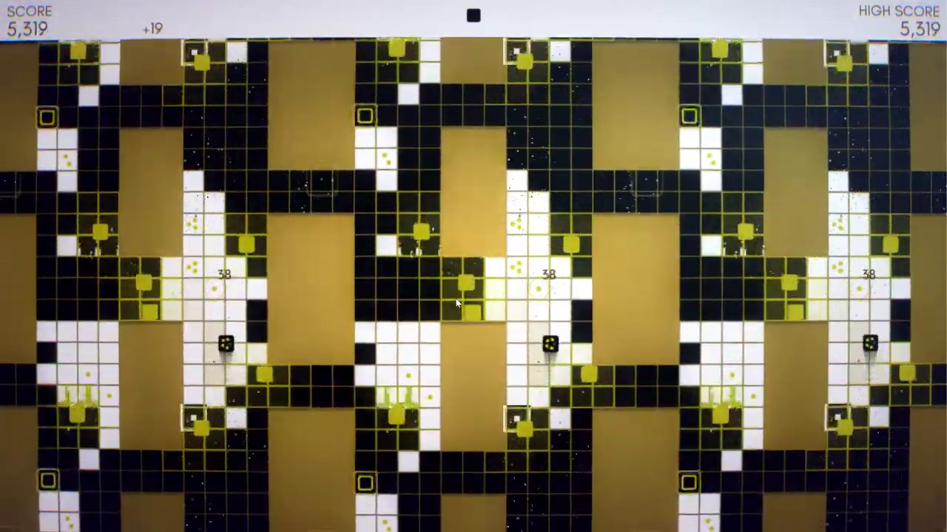
key("Left")
key("Up")
key("Down")
key("Down")
key("Down")
key("Down")
key("Up")
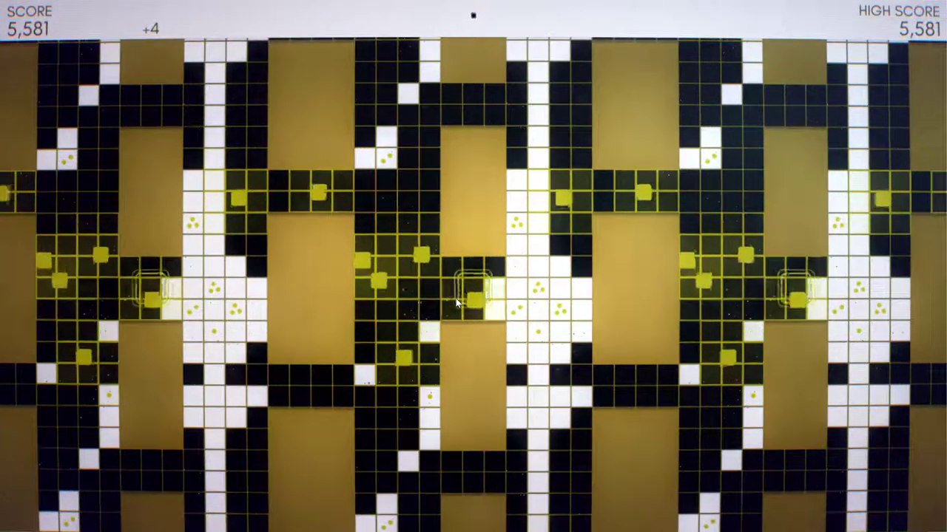
key("Left")
key("Right")
key("Right")
key("Right")
key("Down")
key("Down")
key("Down")
key("Right")
key("Left")
key("Left")
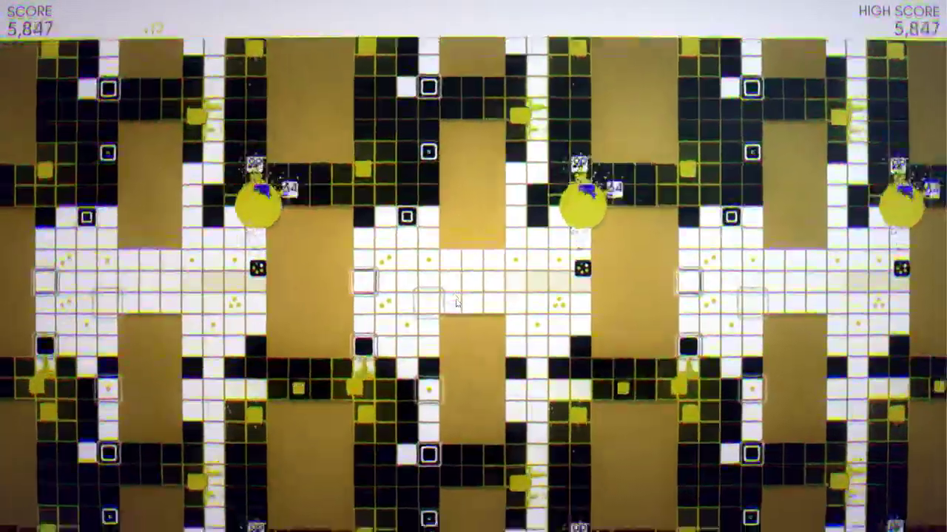
key("Up")
key("Left")
key("Down")
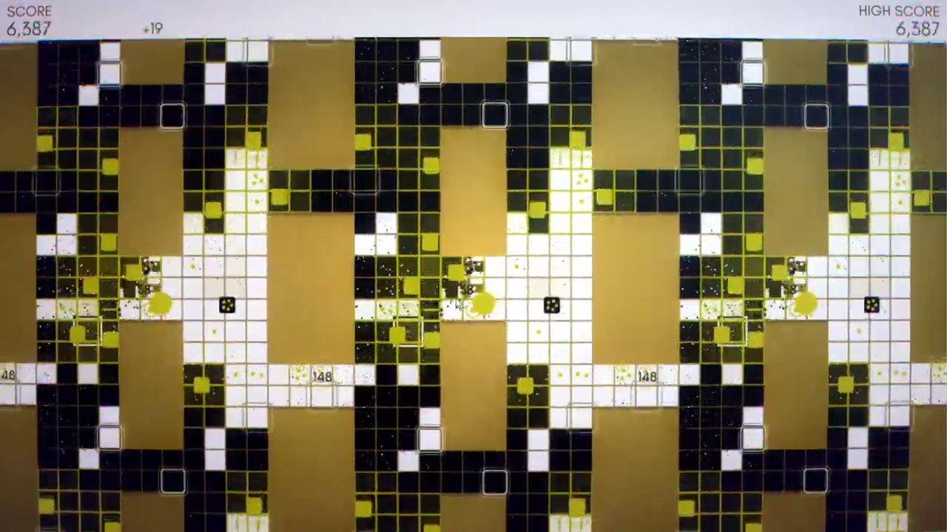
key("Right")
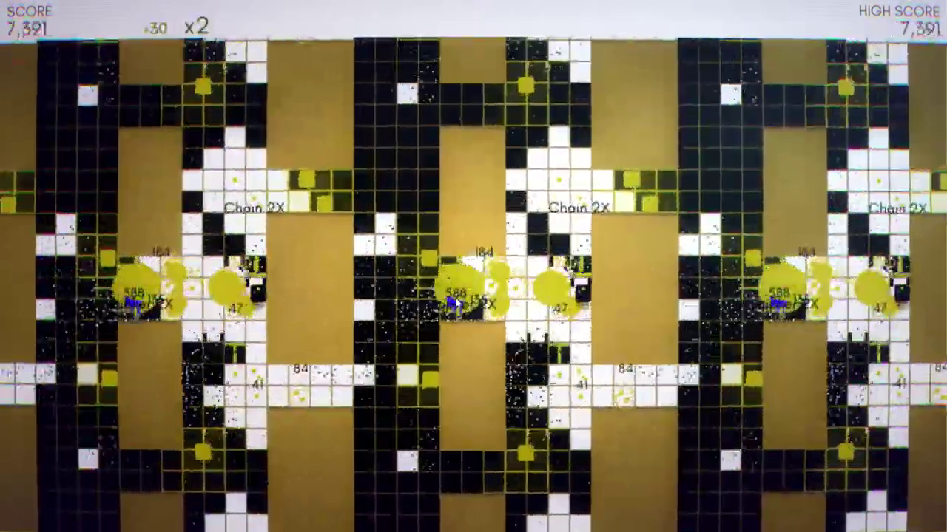
key("Up")
key("Left")
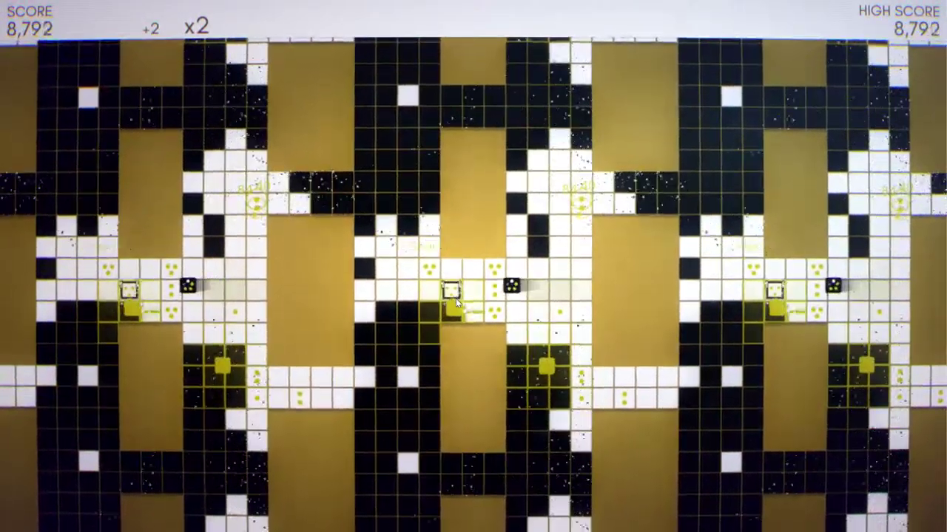
key("Up")
key("Right")
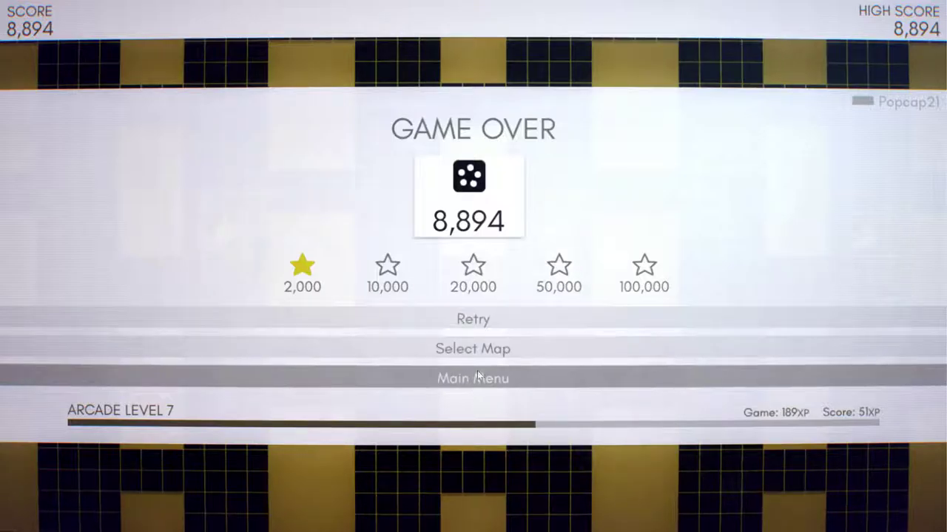
From the Game Over screen, choose Select Map and start a Roads round
left_click(494, 358)
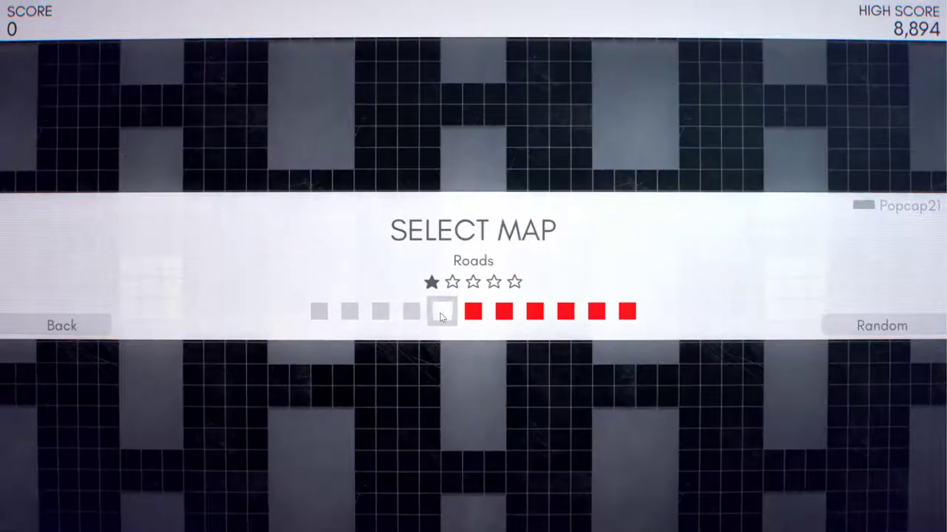
left_click(441, 316)
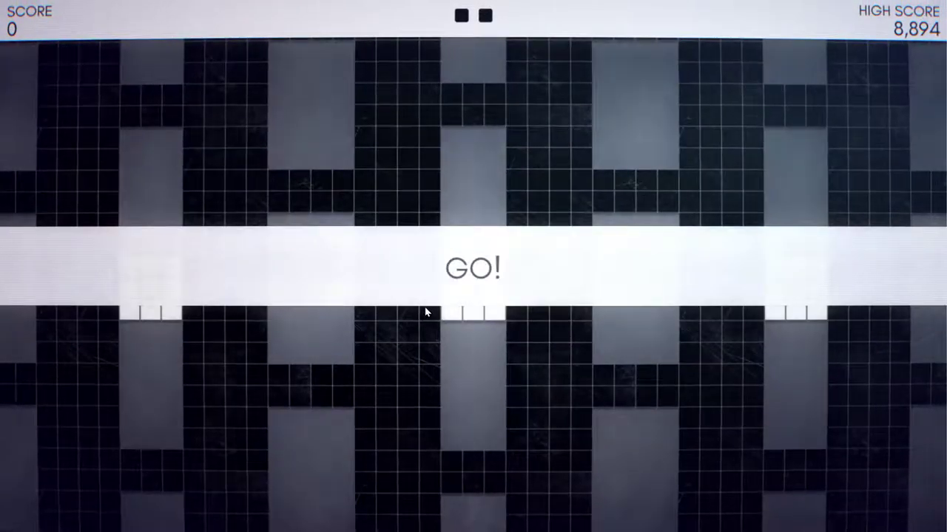
Carve out the starting white block and shoot the first red enemies
key("Right")
key("Down")
key("Left")
key("Left")
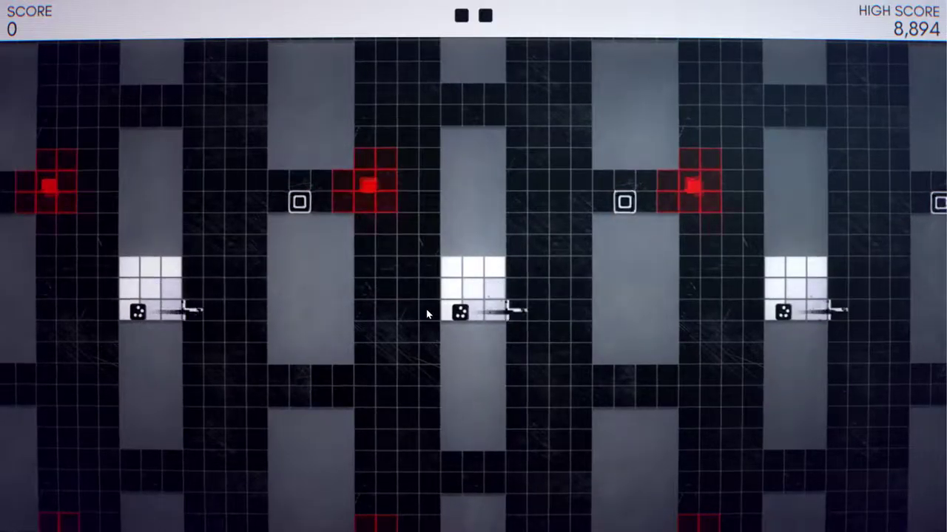
key("Right")
key("Up")
key("Up")
key("Left")
key("Right")
key("Down")
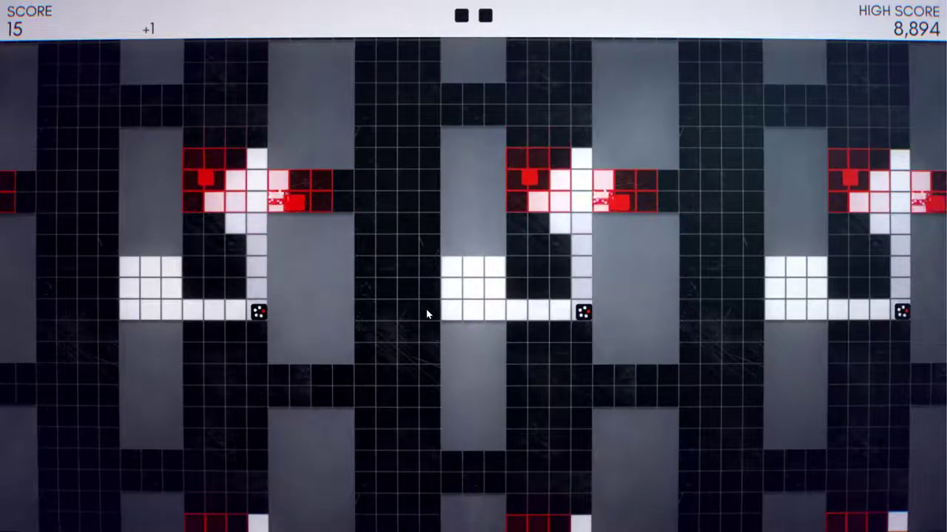
key("Left")
key("Left")
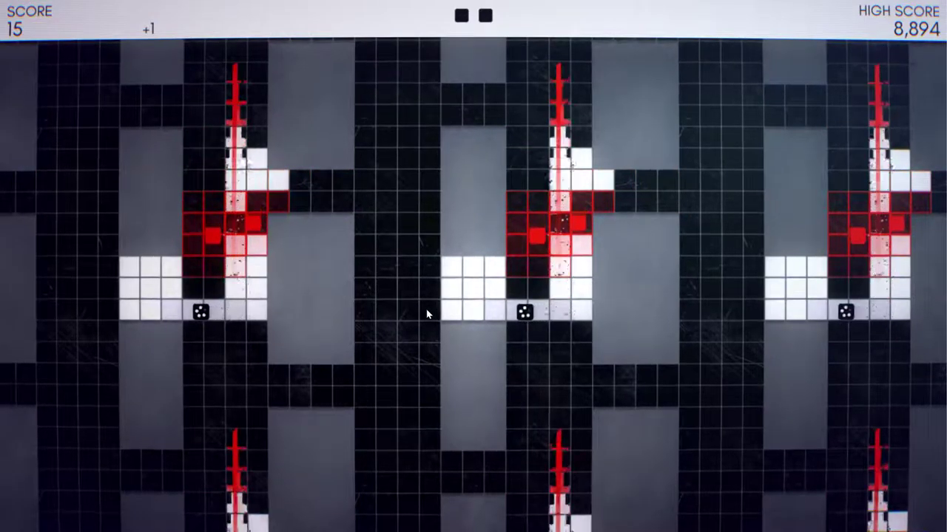
key("Left")
key("Up")
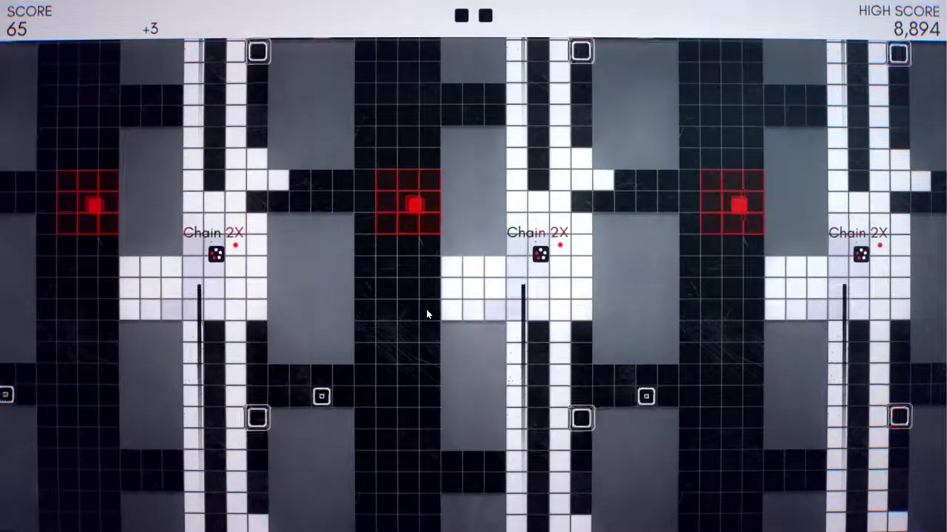
key("Right")
key("Right")
key("Down")
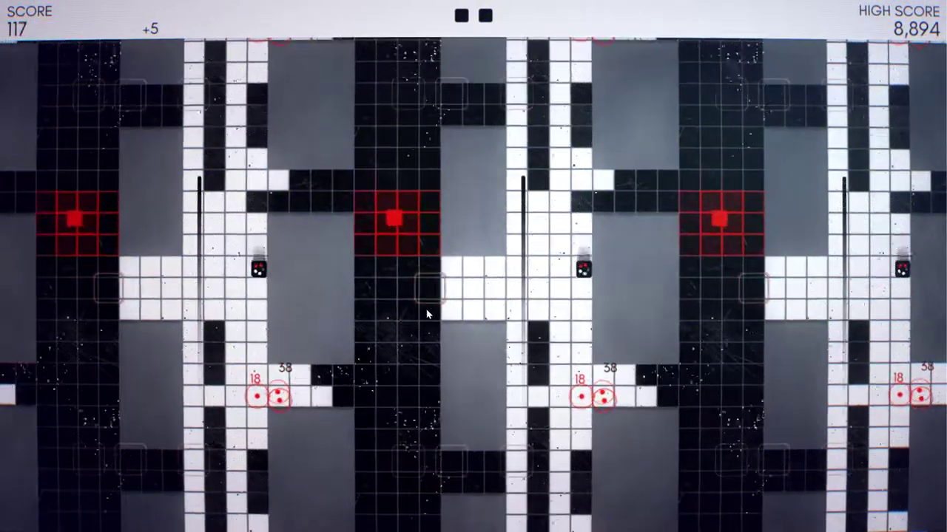
key("Left")
key("Left")
key("Left")
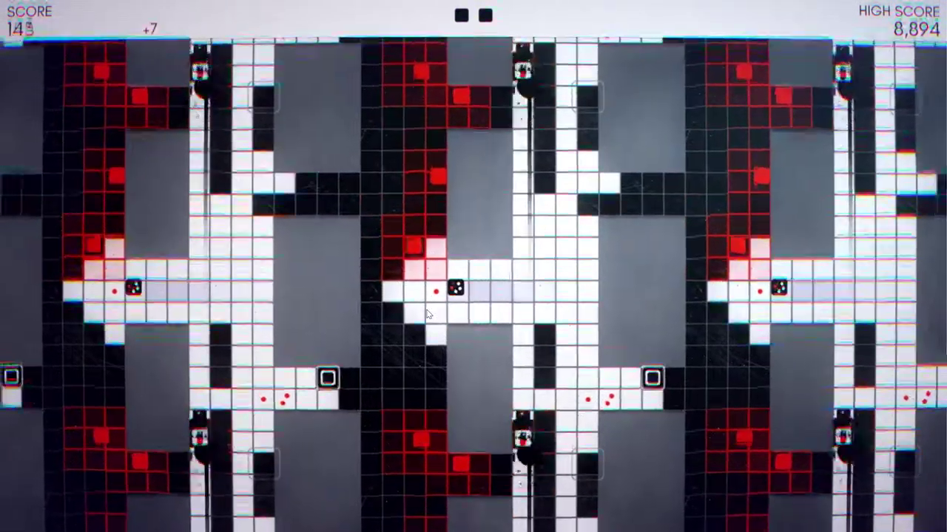
key("Right")
key("Right")
key("Up")
Sweep along the band, splattering red enemies and chaining kills up to 912
key("Down")
key("Down")
key("Left")
key("Left")
key("Left")
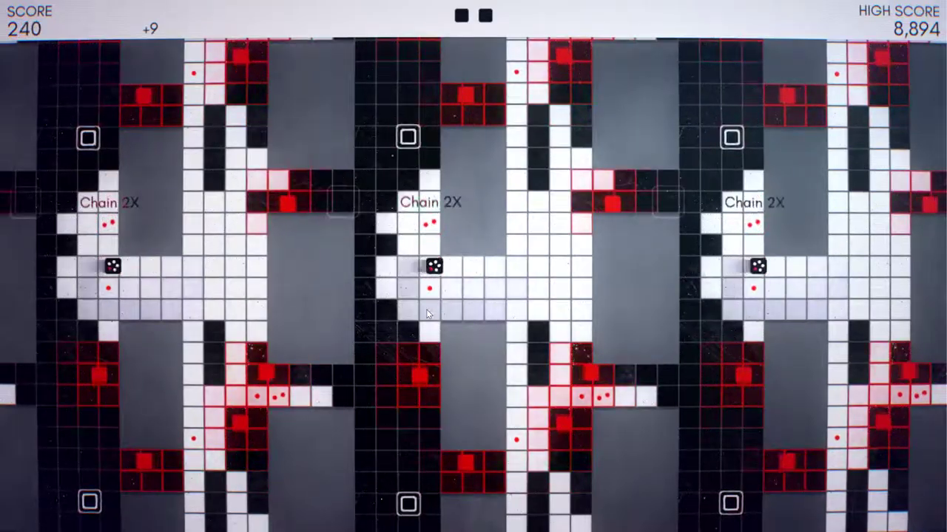
key("Down")
key("Left")
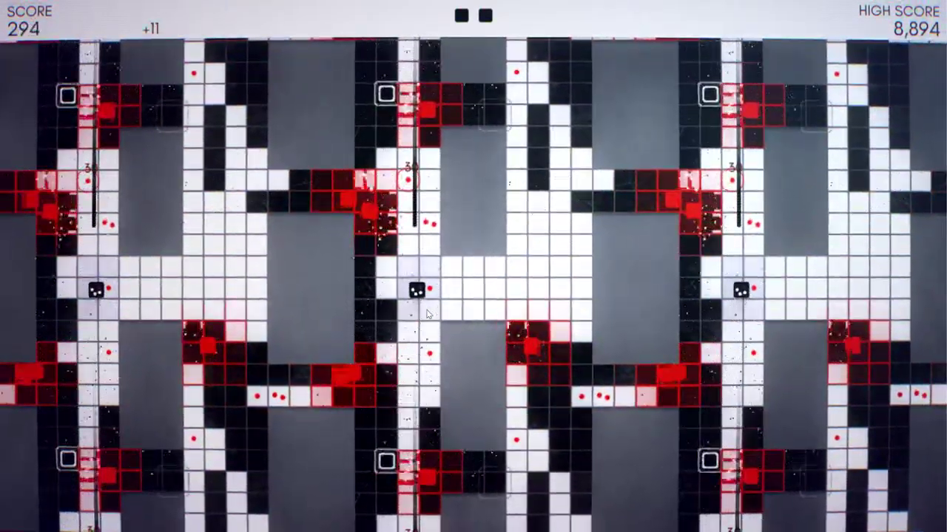
key("Right")
key("Right")
key("Right")
key("Down")
key("Left")
key("Right")
key("Right")
key("Left")
key("Left")
key("Left")
key("Right")
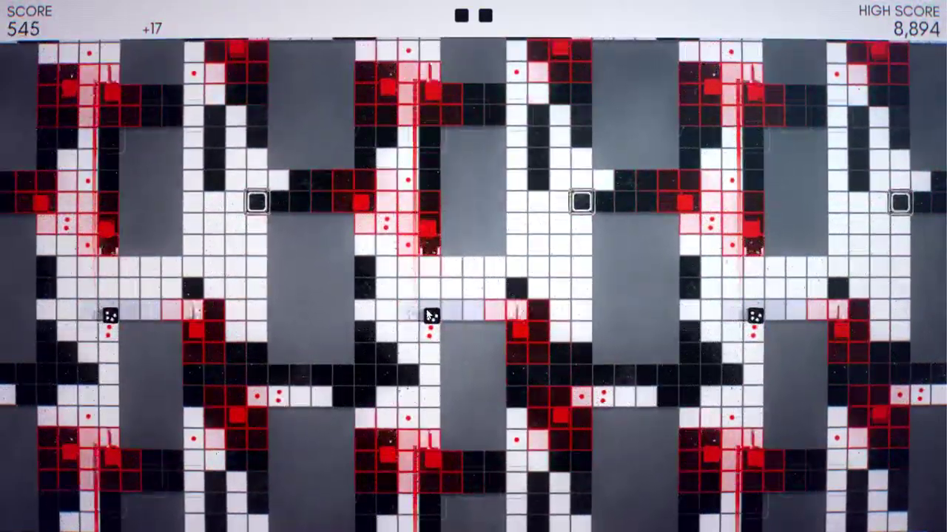
key("Left")
key("Left")
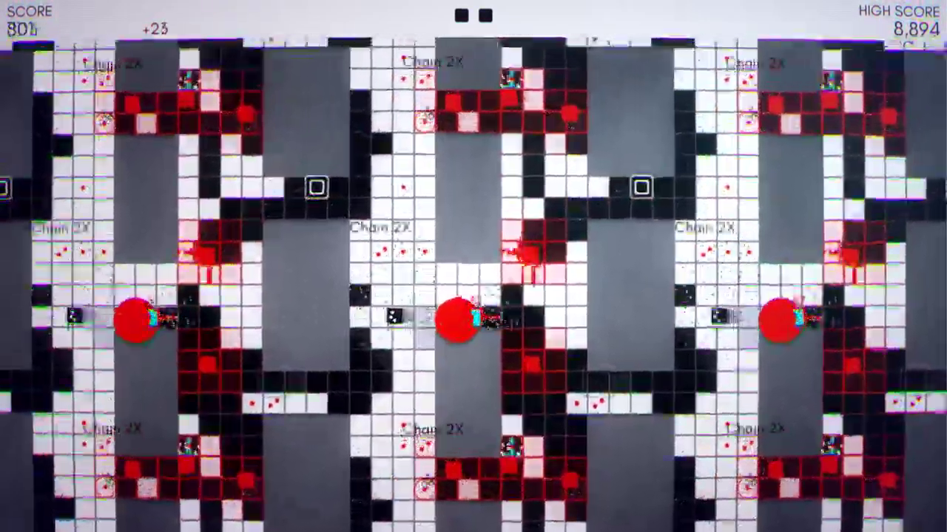
key("Up")
key("Right")
key("Up")
key("Left")
key("Down")
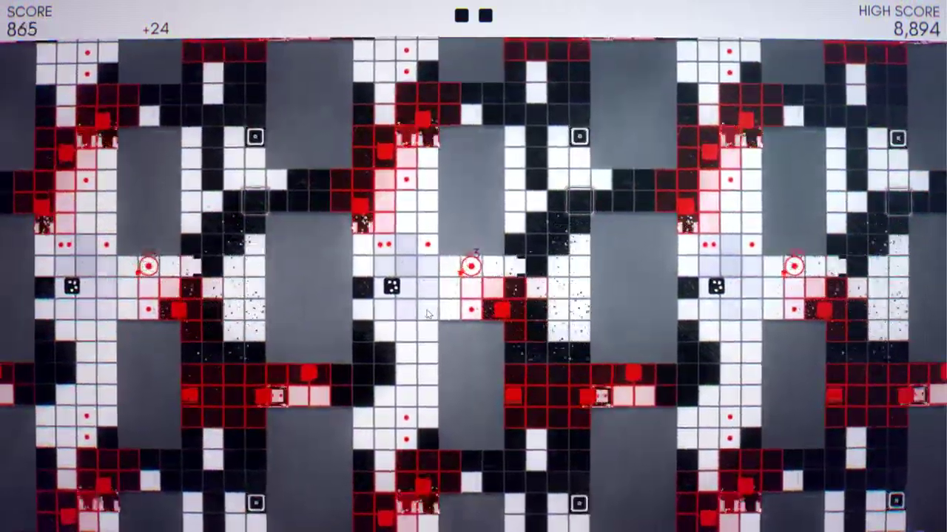
key("Right")
key("Down")
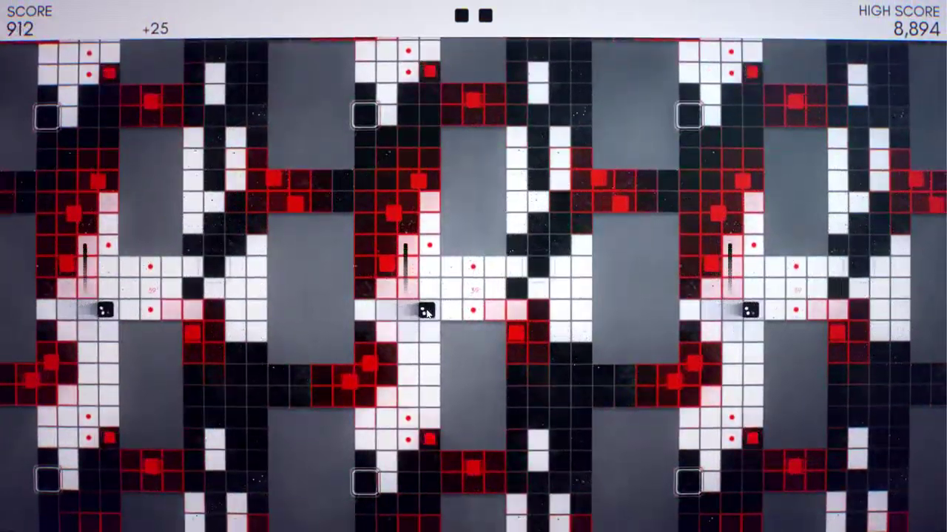
Chain kills across a row of enemies to build the 3X and x2 multipliers
key("Right")
key("Up")
key("Left")
key("Up")
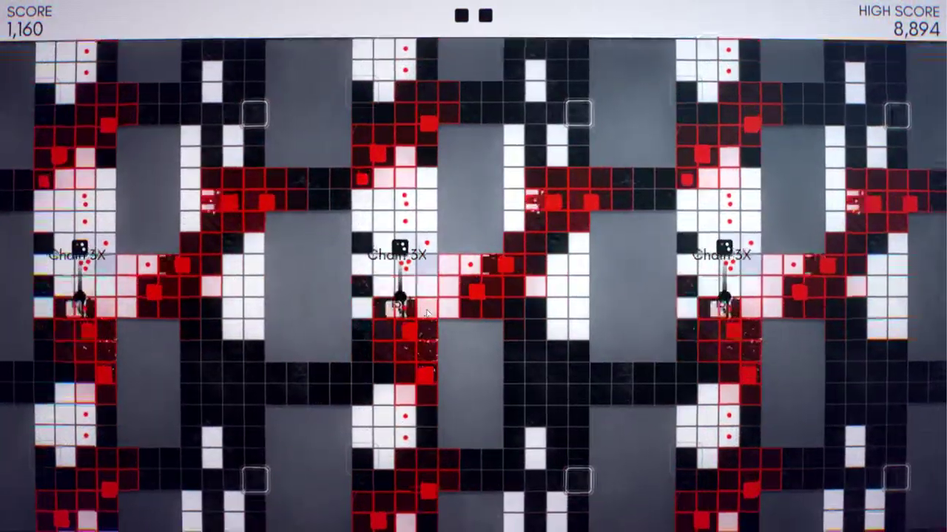
key("Down")
key("Up")
key("Down")
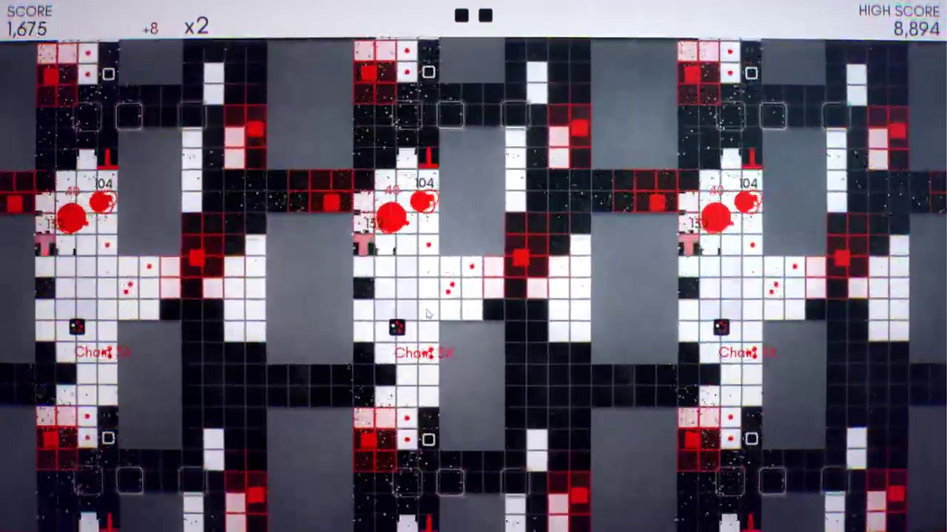
Keep moving up and down the grid, destroying nearby red enemies for points
key("Up")
key("Up")
key("Down")
key("Down")
key("Up")
key("Up")
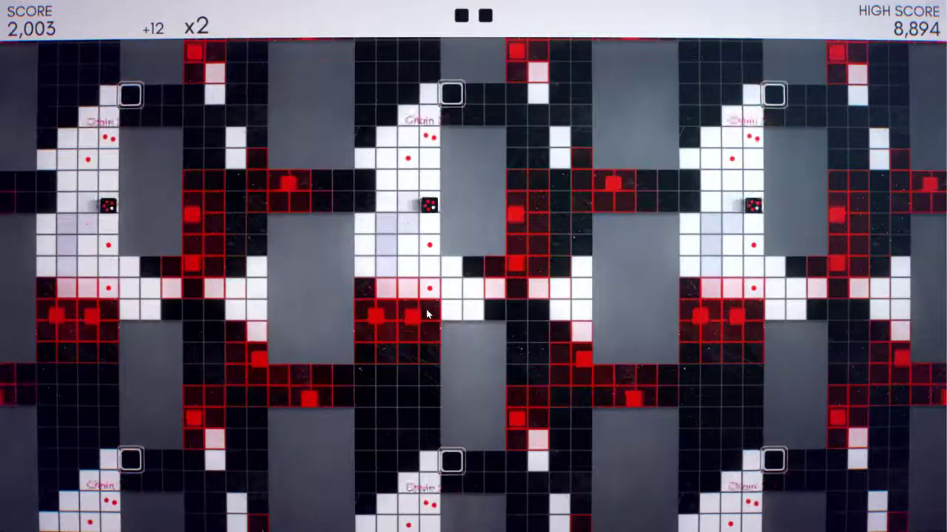
key("Down")
key("Up")
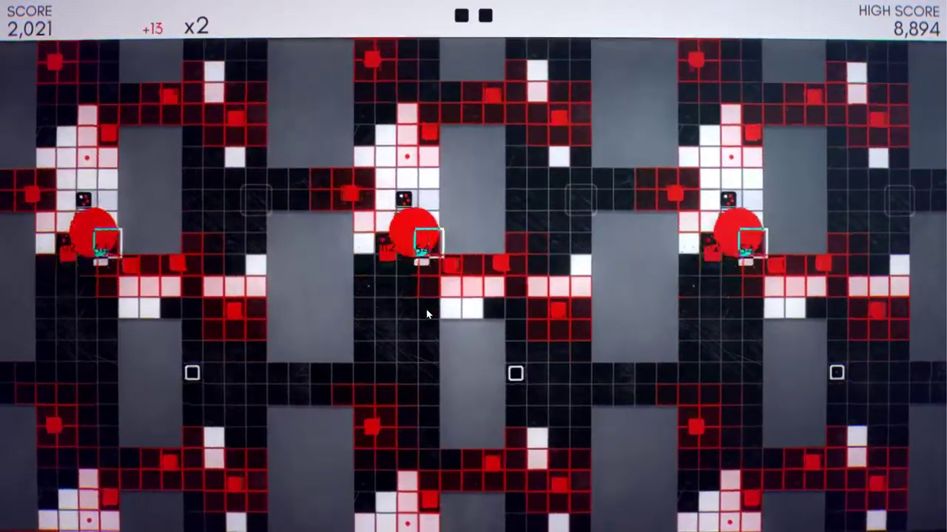
key("Down")
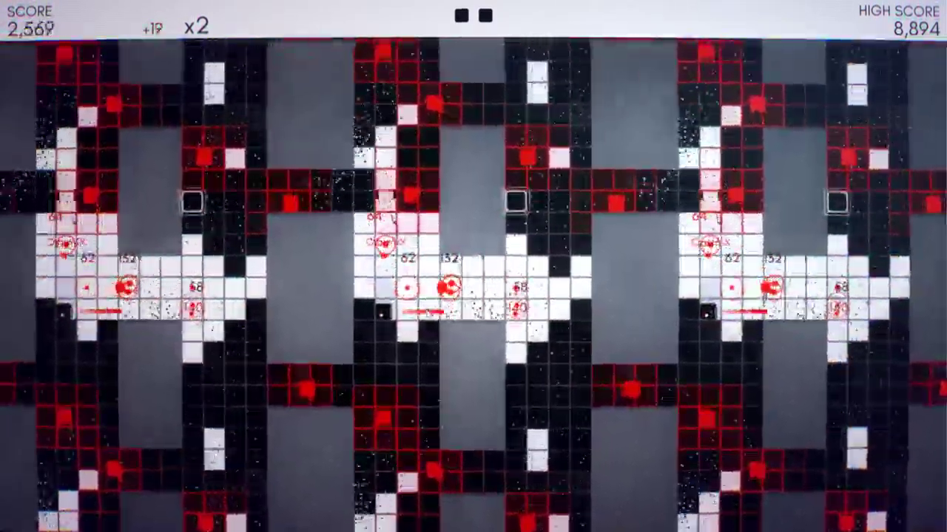
Work along the white band's rows, splattering enemies for a bigger score
key("Up")
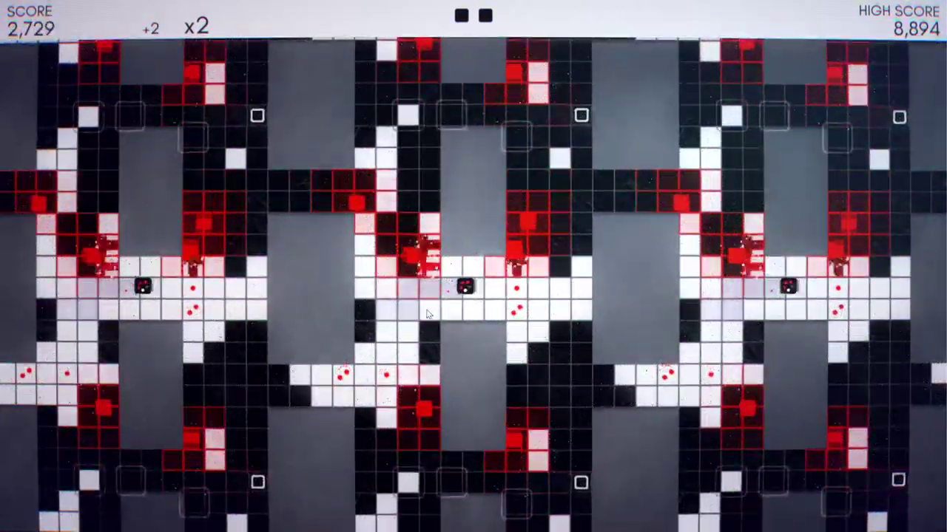
key("Down")
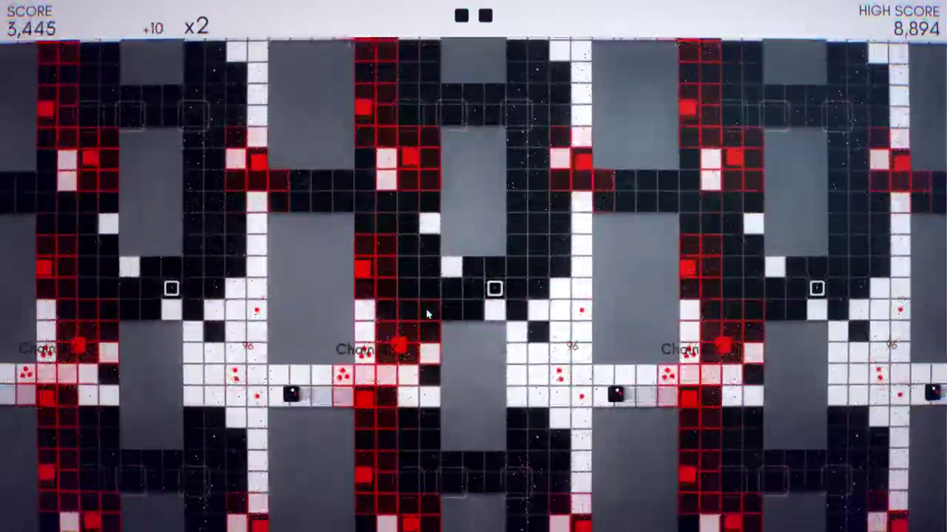
key("Right")
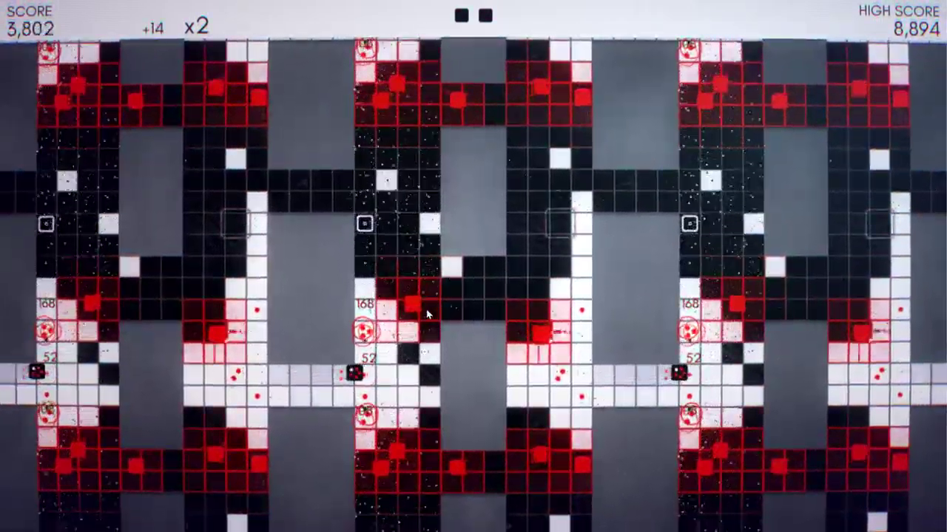
key("Left")
key("Down")
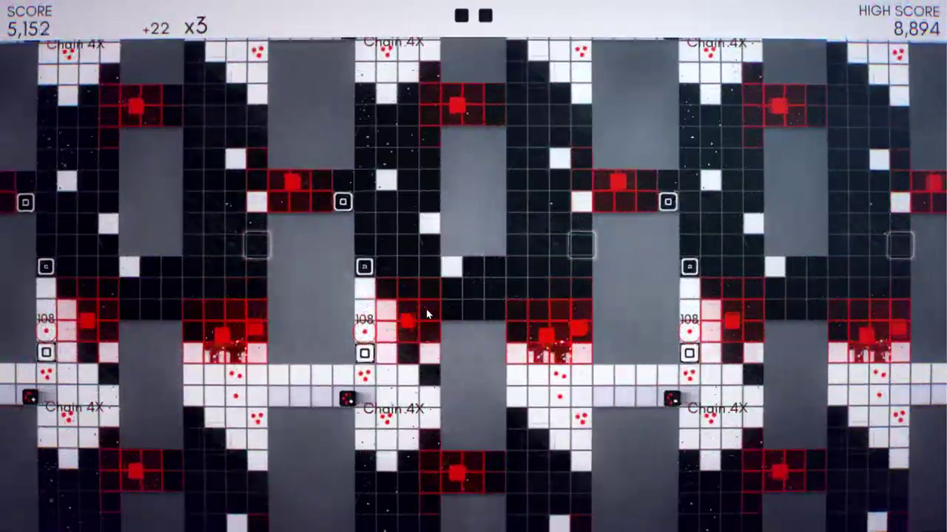
key("Up")
key("Down")
key("Right")
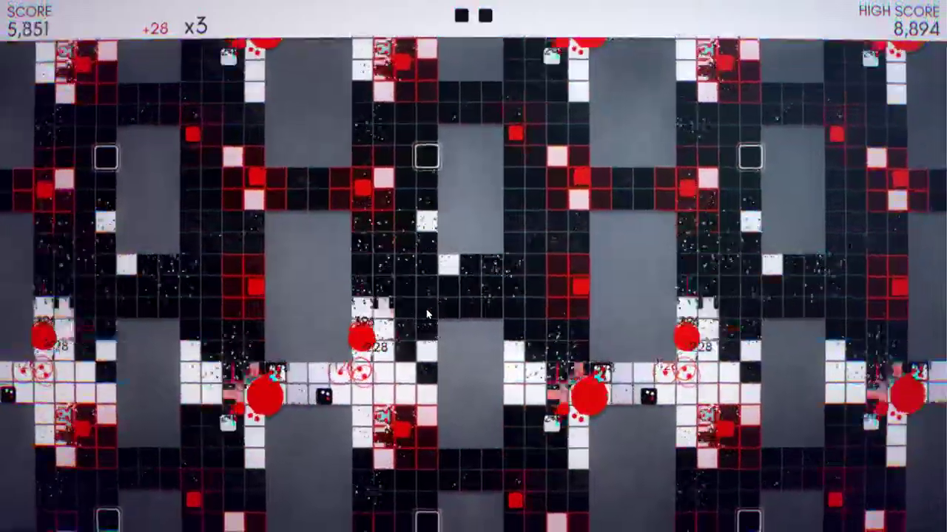
Dodge around the board while exploding enemies and starting new kill chains
key("Up")
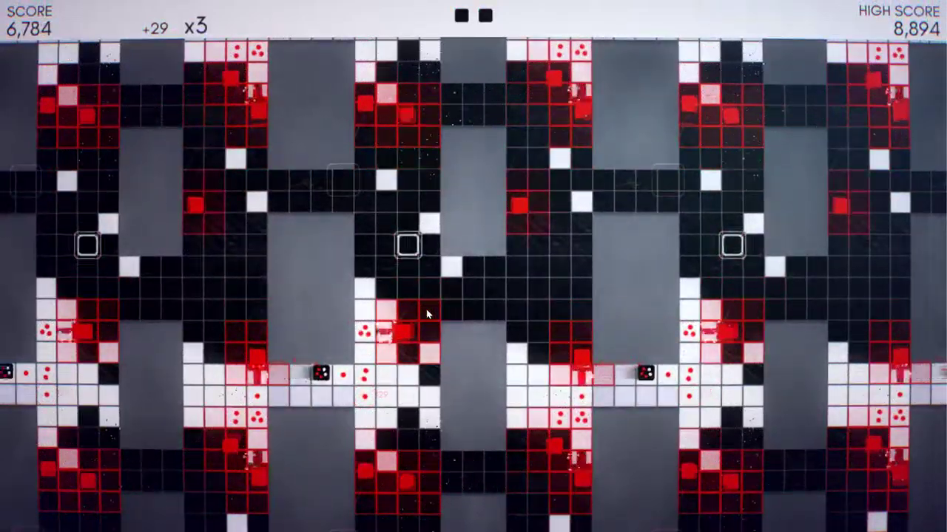
key("Down")
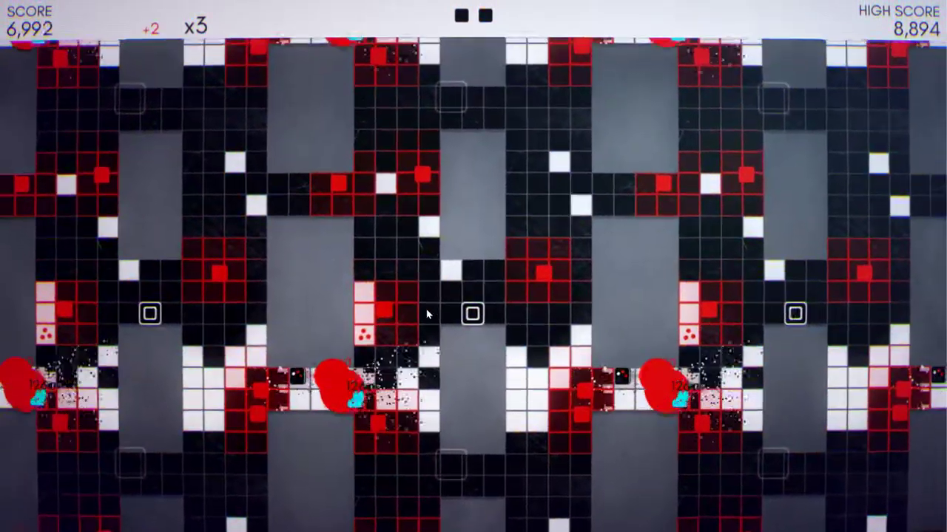
key("Left")
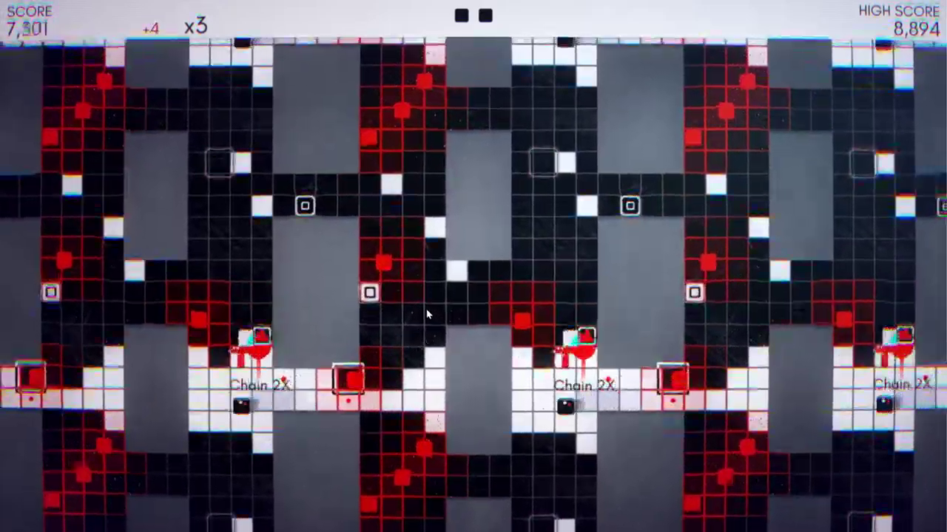
key("Left")
key("Left")
key("Left")
key("Left")
key("Down")
key("Up")
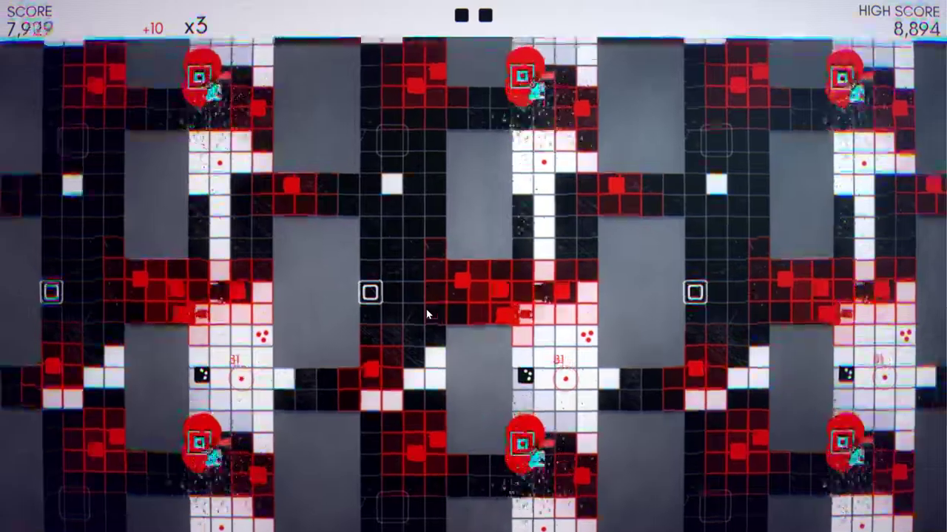
key("Up")
key("Up")
Chain kills past the old 8,894 high score and beyond 10,000 points
key("Right")
key("Right")
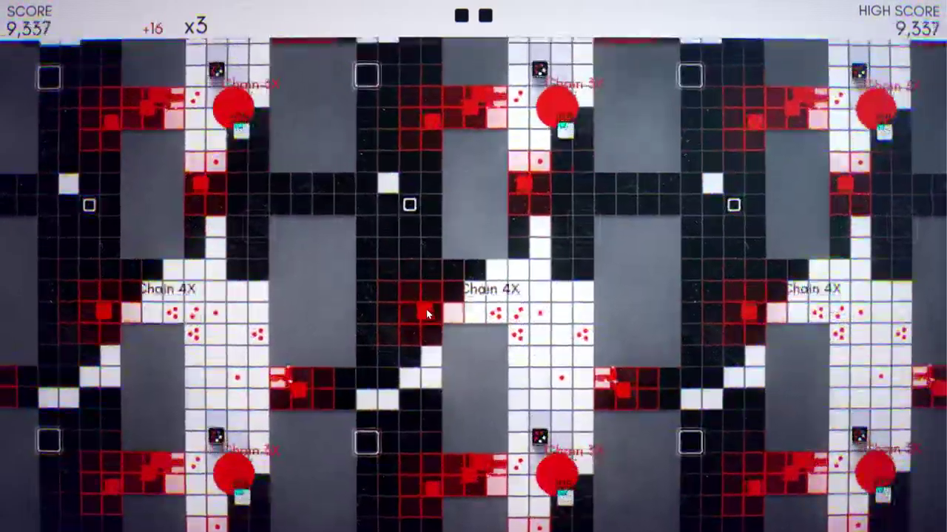
key("Down")
key("Down")
key("Left")
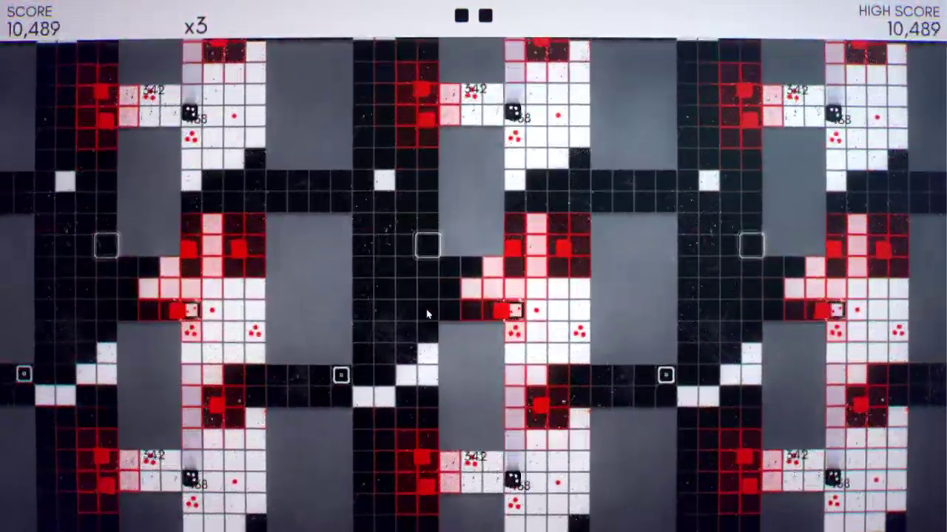
key("Right")
key("Right")
key("Down")
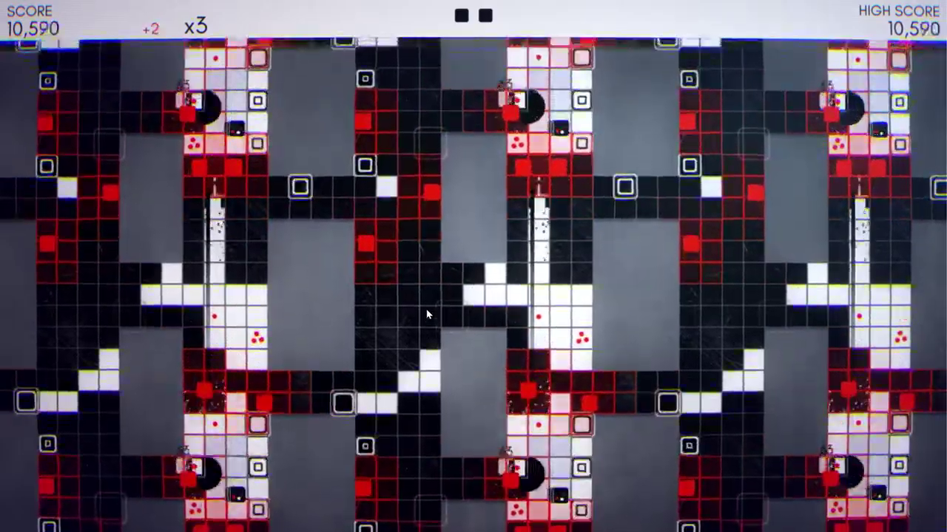
Build 4X chains on enemies spawning near the centre, reaching about 12,200 points
key("Up")
key("Left")
key("Down")
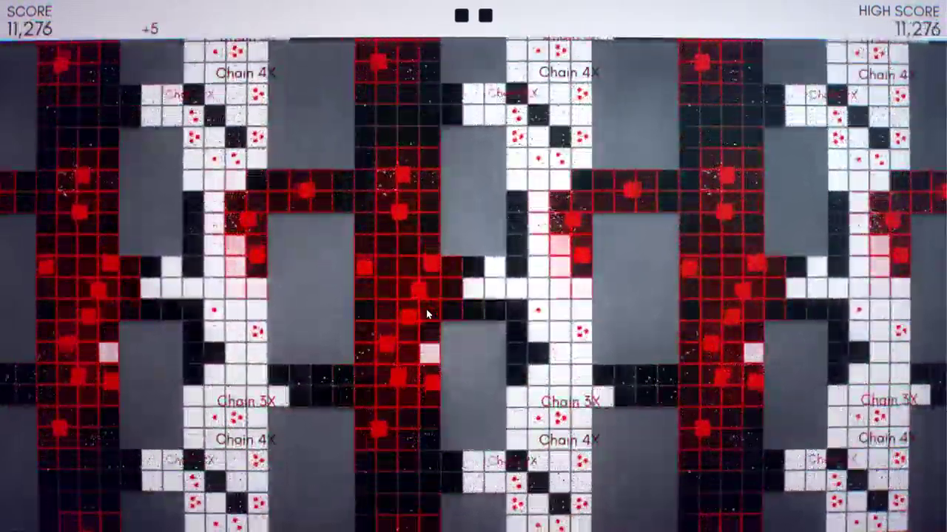
key("Up")
key("Up")
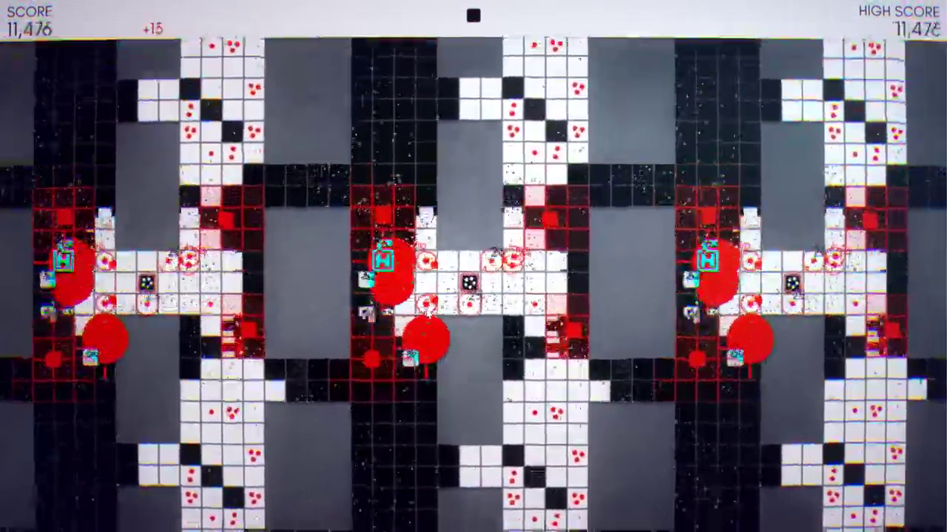
key("Up")
key("Left")
key("Left")
key("Down")
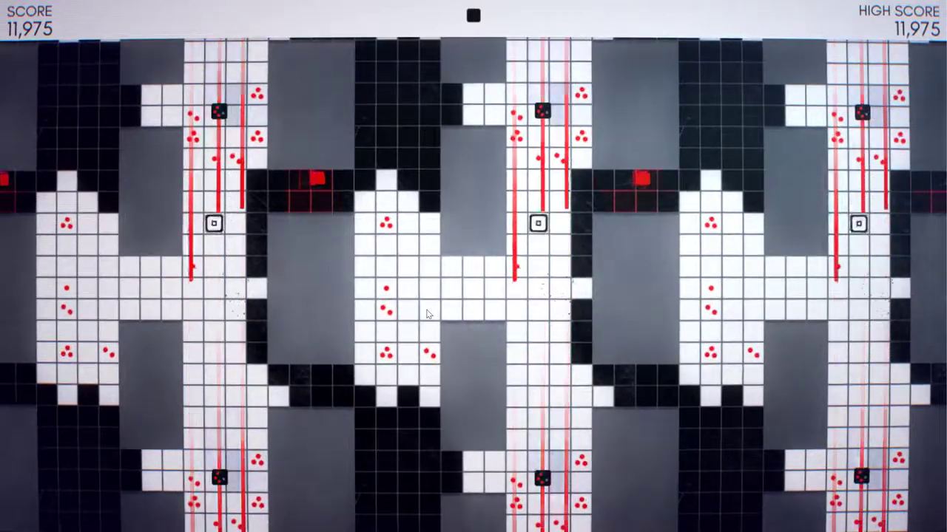
key("Up")
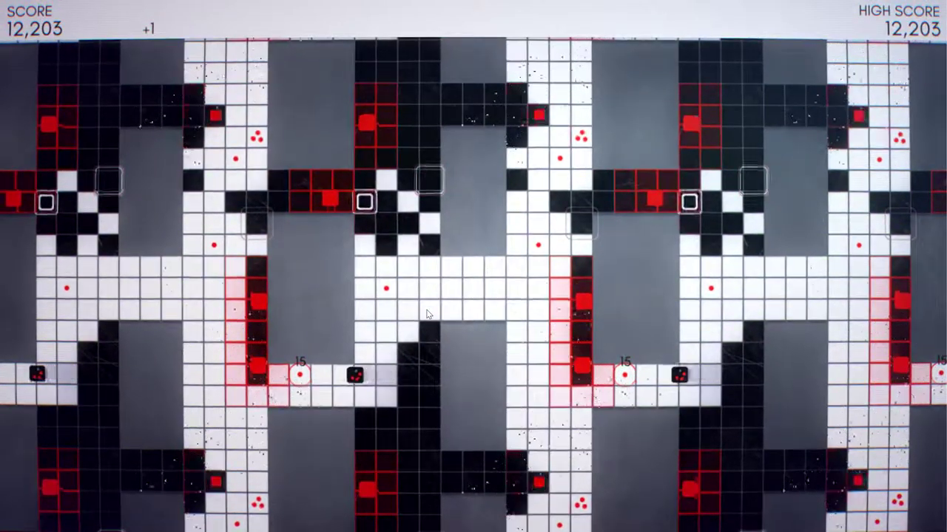
Grab a pickup and chain x2 kills until the player is hit, ending at 14,219
key("Up")
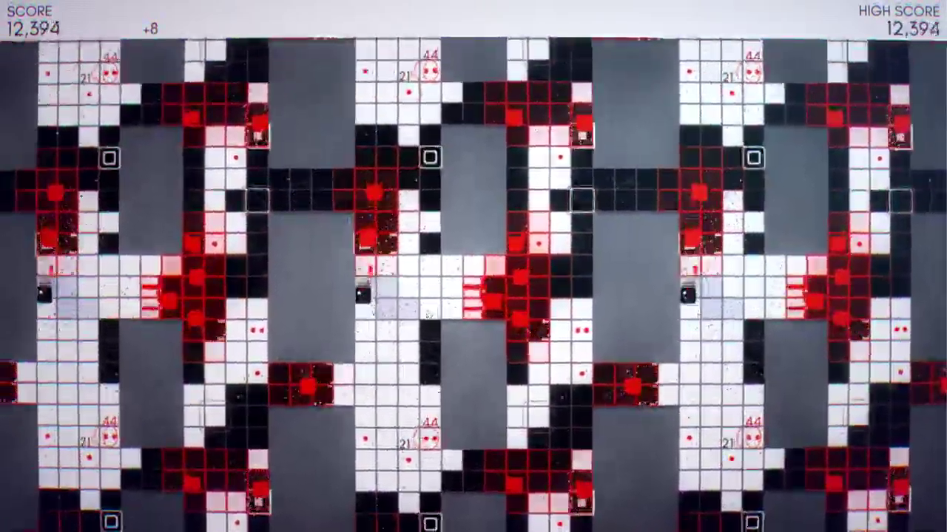
key("Up")
key("Up")
key("Up")
key("Up")
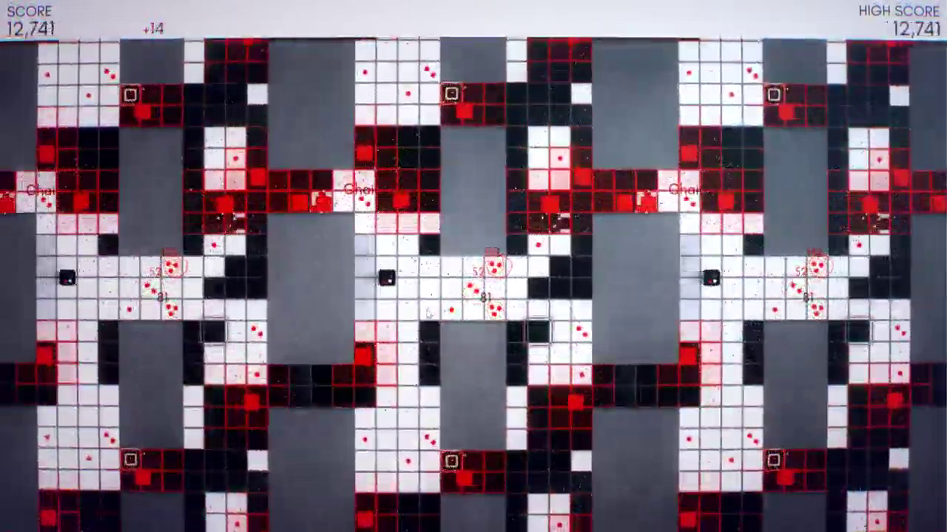
key("Right")
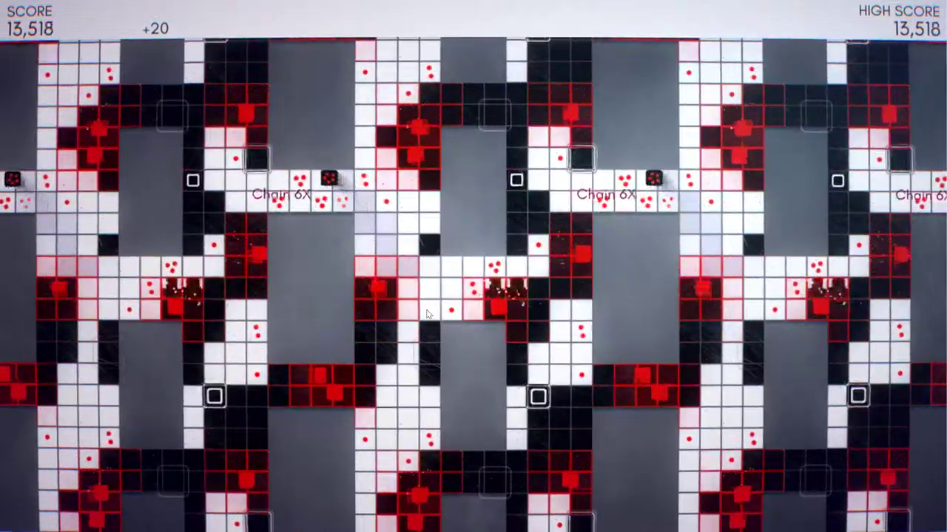
key("Up")
key("Up")
key("Up")
key("Right")
key("Right")
key("Right")
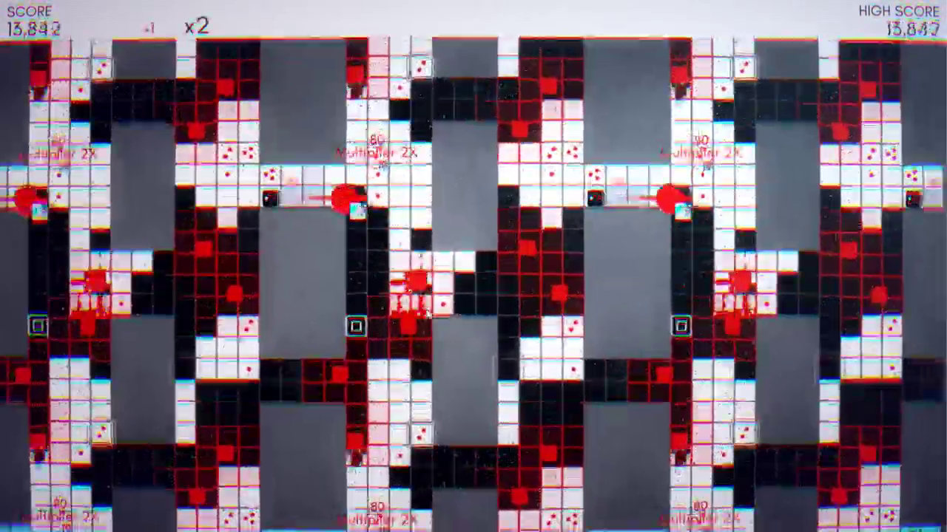
key("Left")
key("Left")
key("Left")
key("Up")
key("Up")
key("Up")
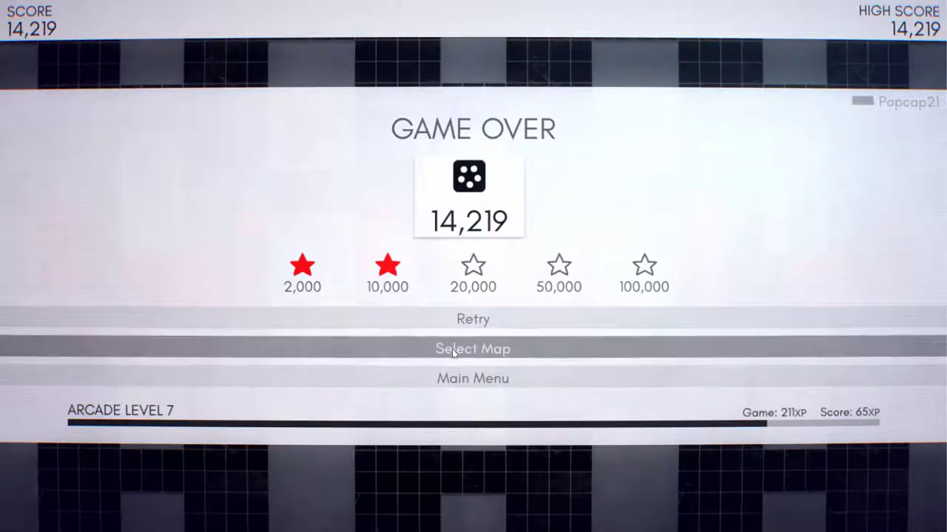
Choose Select Map after game over and load the circular yellow-and-black map
left_click(454, 354)
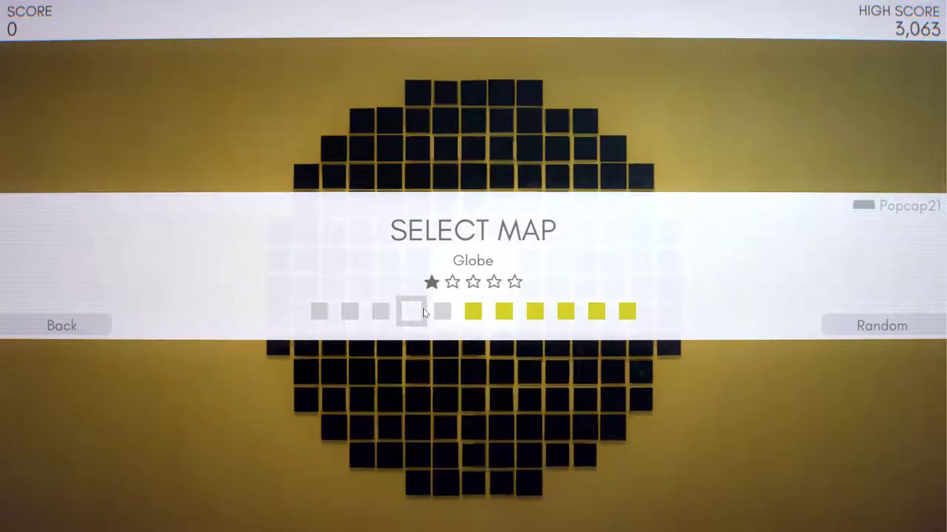
left_click(424, 313)
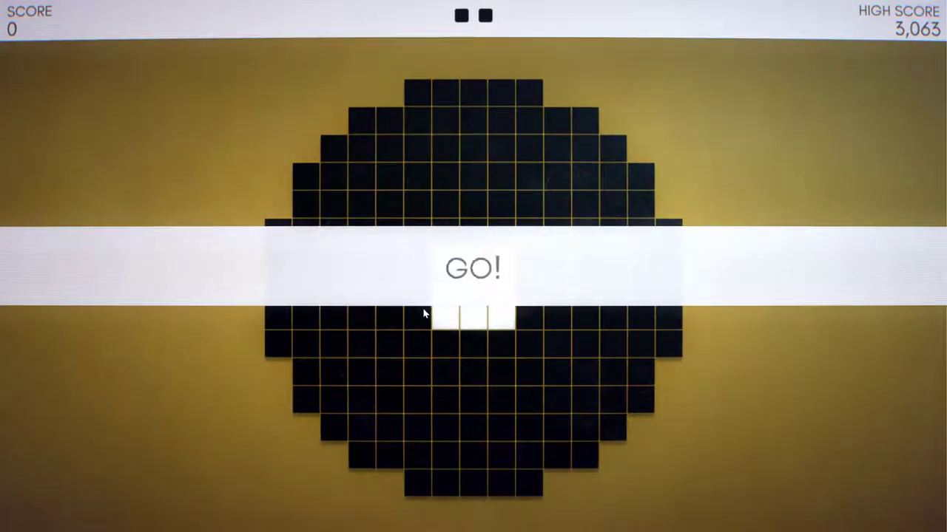
Paint white columns down the left side of the board
key("Down")
key("Up")
key("Right")
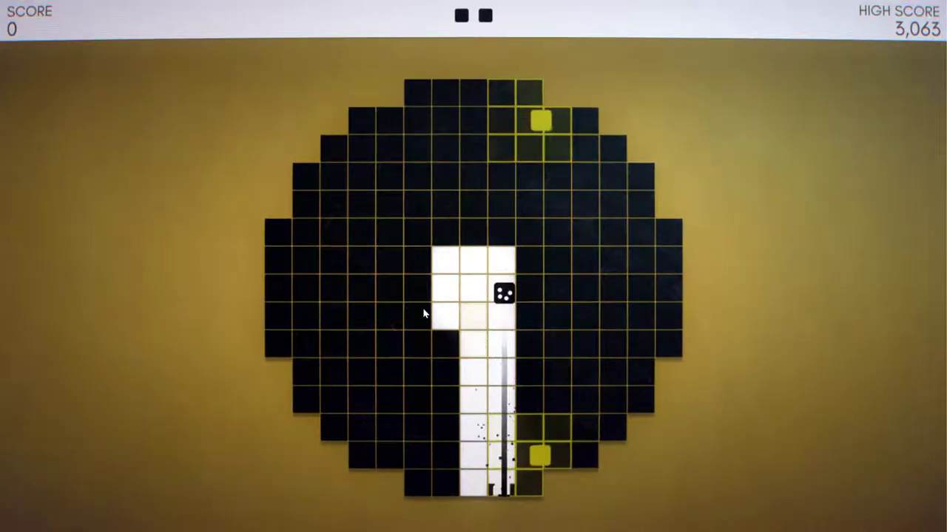
key("Down")
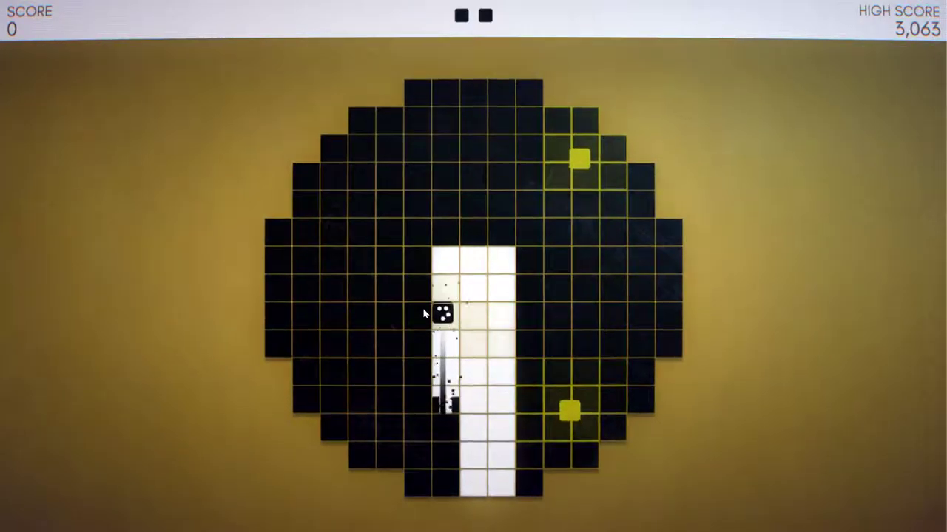
key("Up")
key("Right")
key("Right")
key("Left")
key("Left")
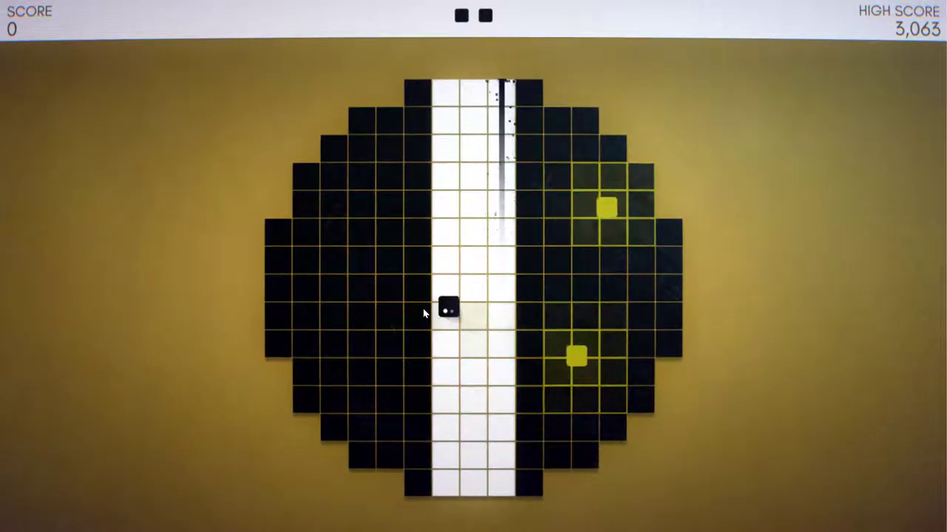
Paint the bottom rows white and shoot an enemy to score 15
key("Down")
key("Up")
key("Down")
key("Left")
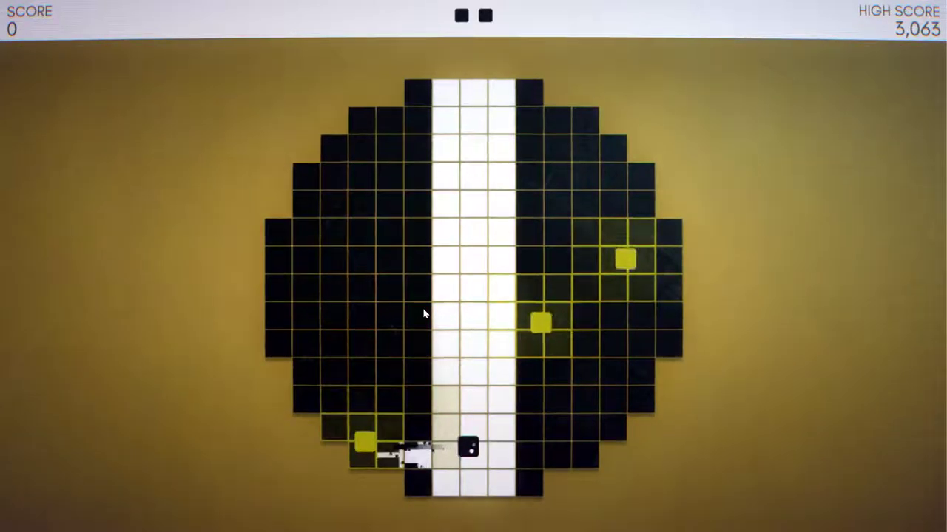
key("Right")
key("Down")
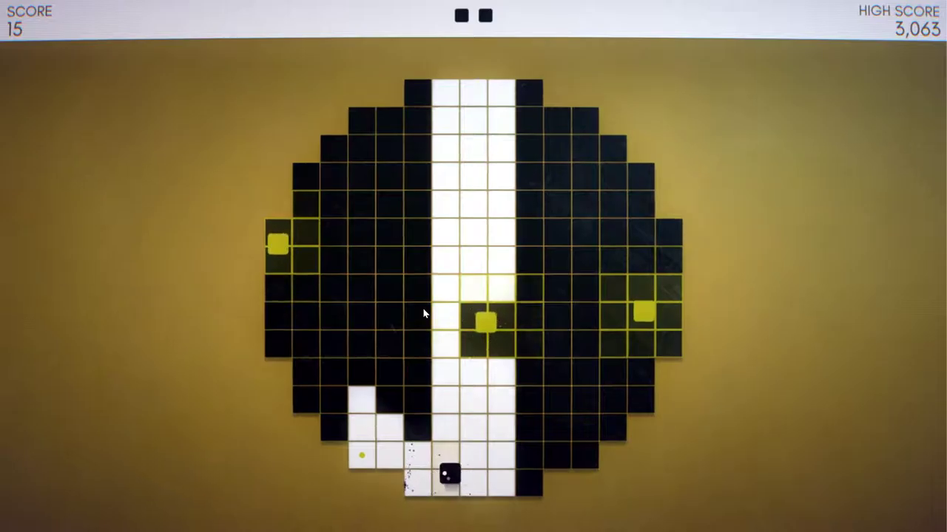
Reach the yellow-dot tile and trigger a burst that whitens many tiles
key("Left")
key("Up")
key("Left")
key("Left")
key("Right")
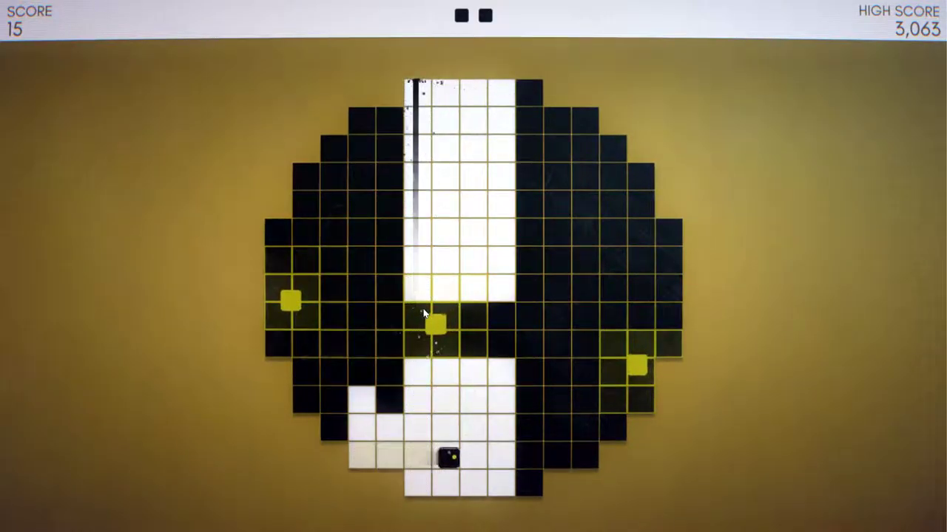
key("Left")
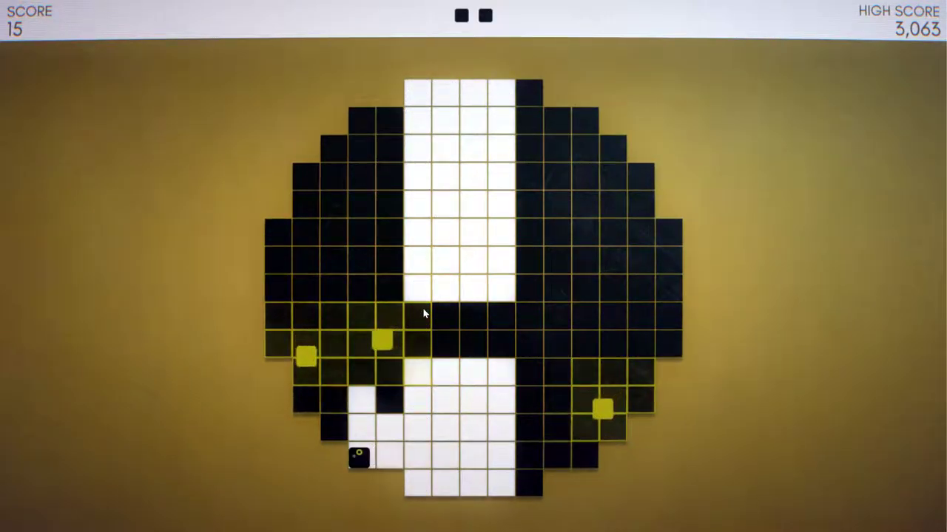
key("Up")
key("Down")
Climb from the bottom-left, repainting tiles and shooting enemies to reach 60
key("Up")
key("Up")
key("Up")
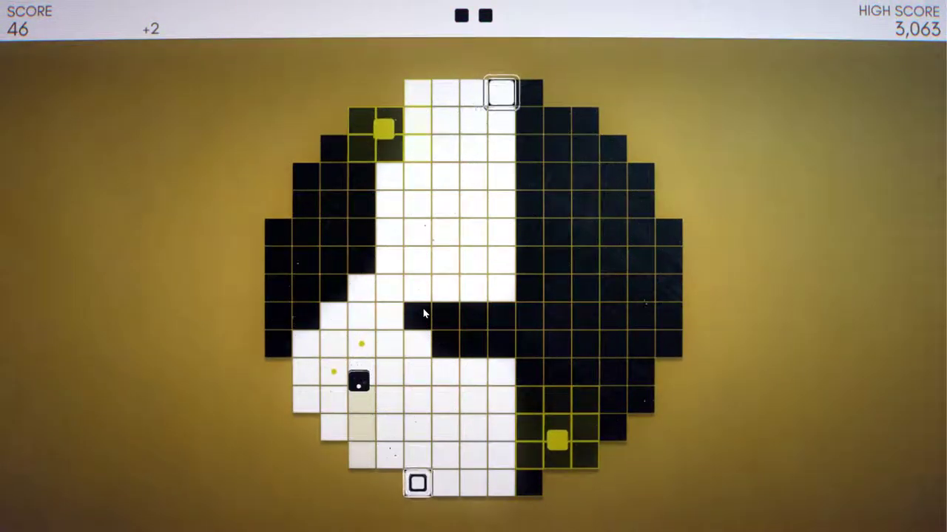
key("Up")
key("Left")
key("Up")
key("Left")
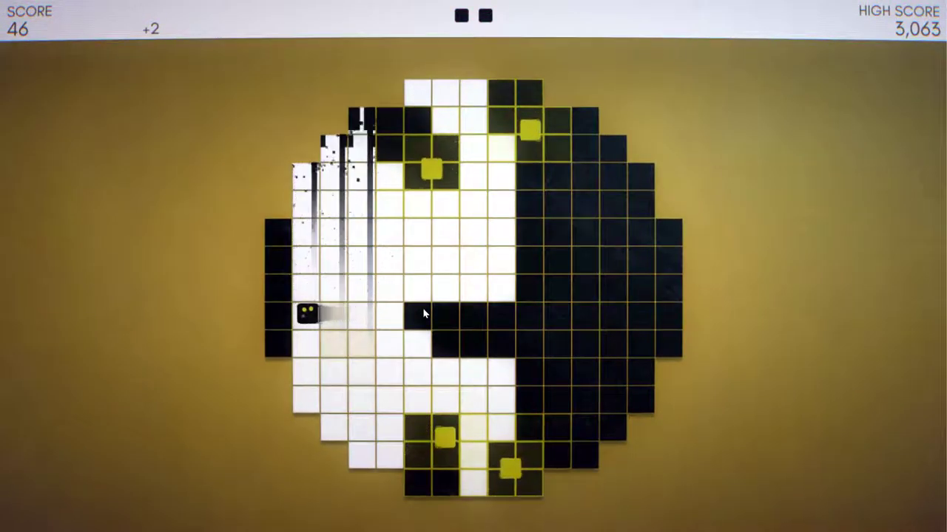
key("Down")
key("Down")
key("Down")
key("Right")
key("Left")
Roll across the bottom and up, shooting an enemy to score 61
key("Right")
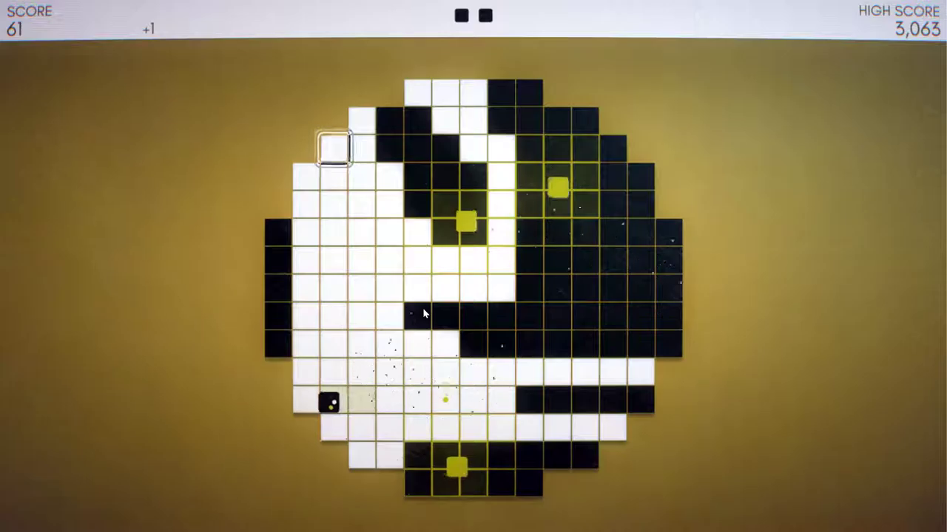
key("Right")
key("Right")
key("Right")
key("Left")
key("Left")
key("Left")
key("Up")
key("Up")
Paint the second row and the column beneath the die white
key("Right")
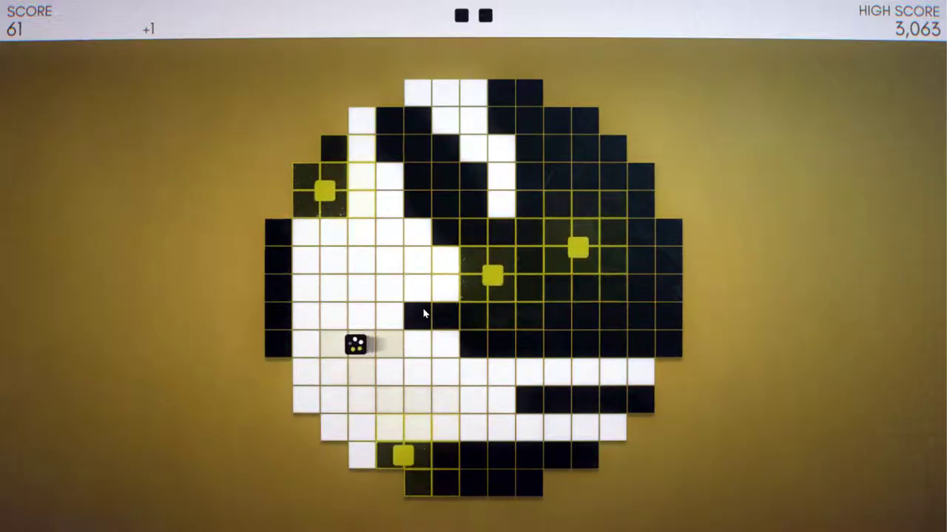
key("Right")
key("Up")
key("Up")
key("Up")
key("Left")
key("Up")
key("Up")
key("Up")
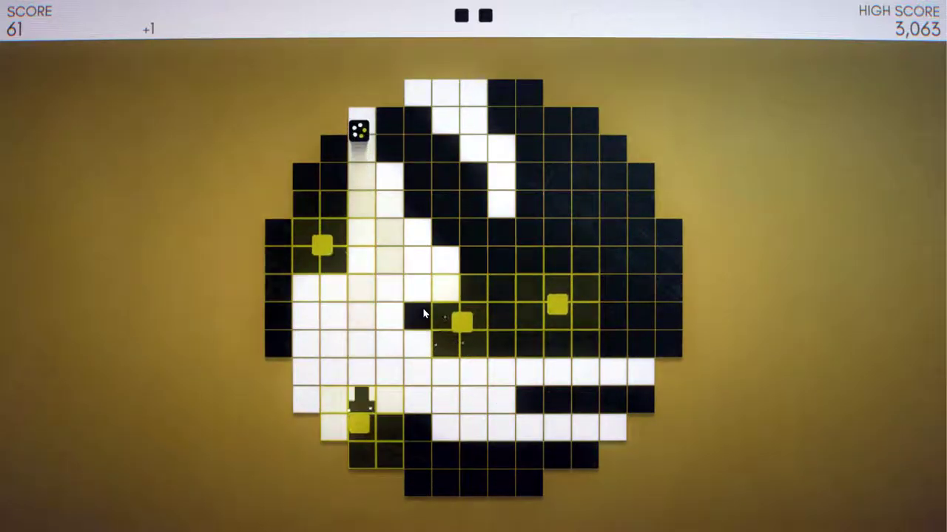
key("Right")
key("Right")
key("Right")
key("Right")
key("Right")
key("Right")
key("Right")
key("Down")
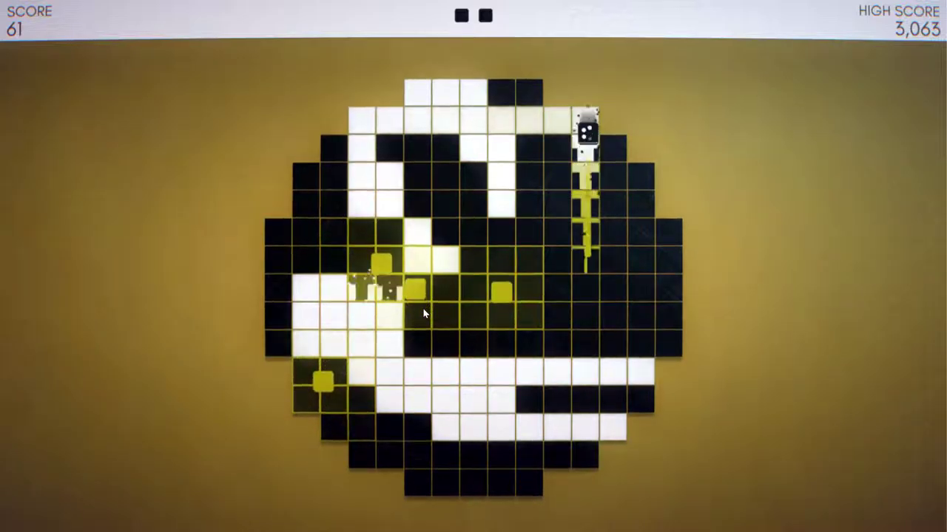
key("Down")
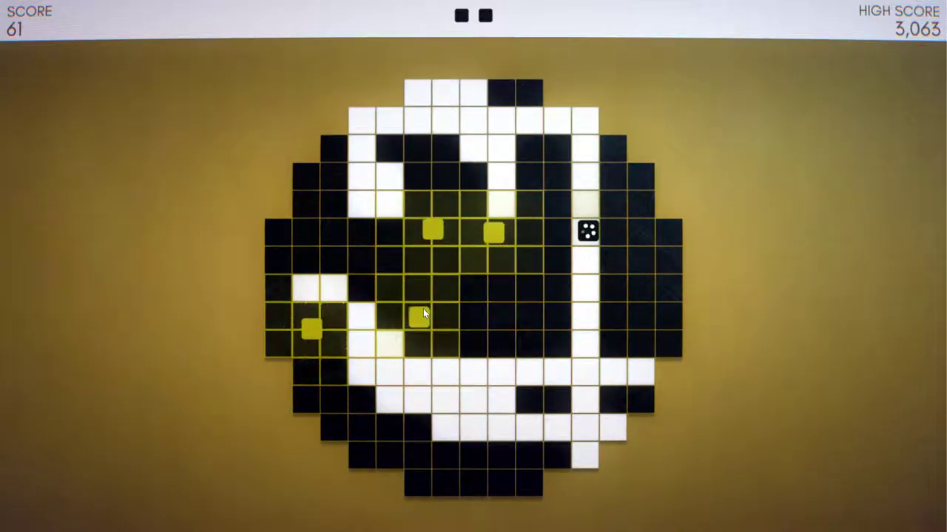
Paint white lanes across the board and shoot enemies, scoring up to 106
key("Right")
key("Right")
key("Right")
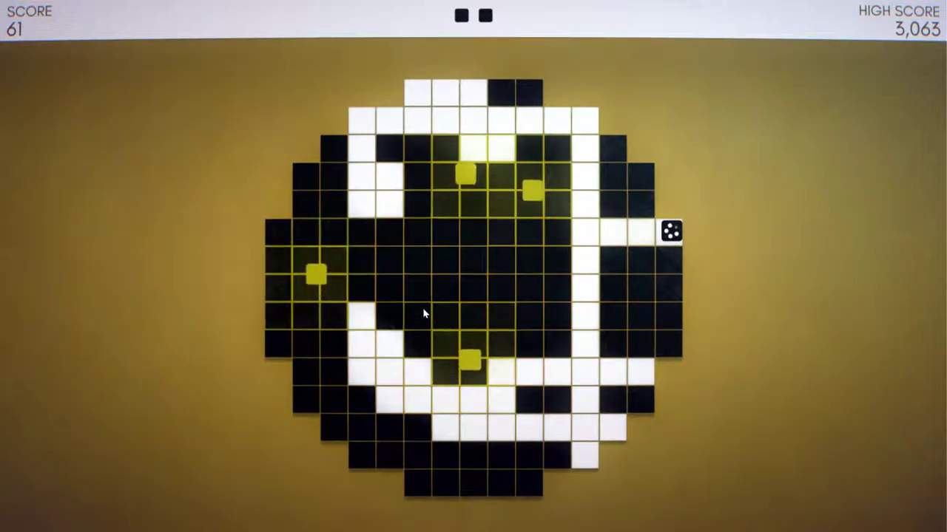
key("Down")
key("Left")
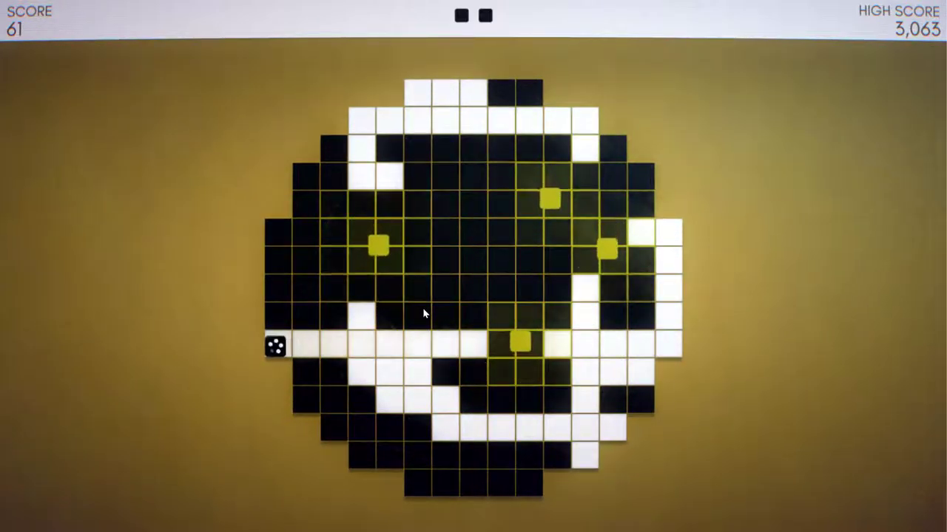
key("Up")
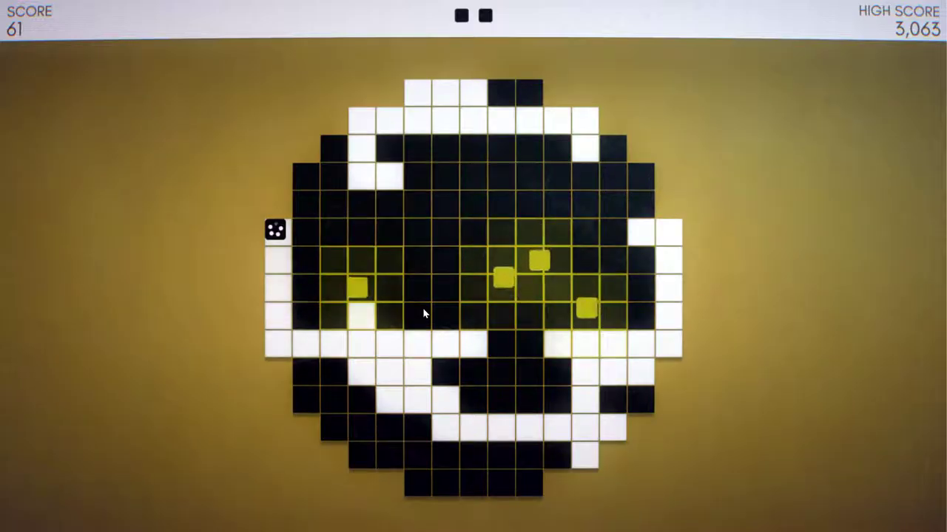
key("Right")
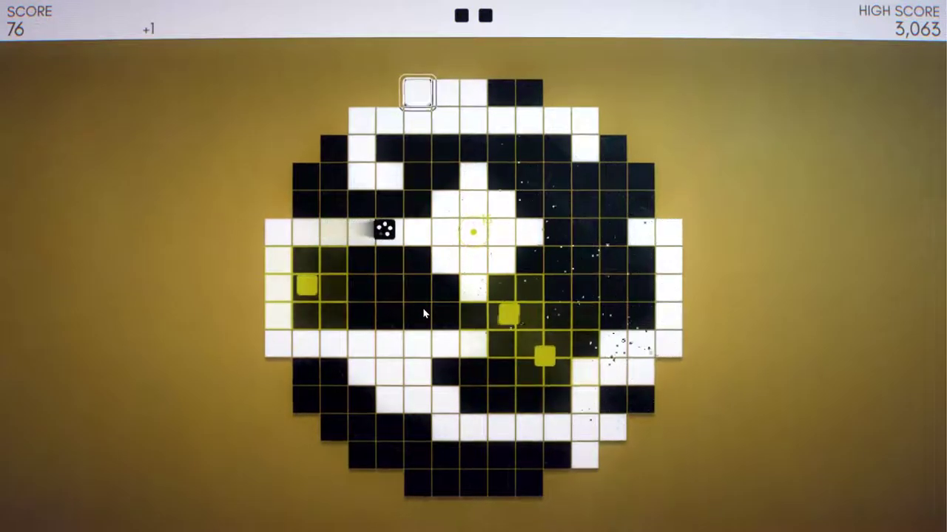
key("Left")
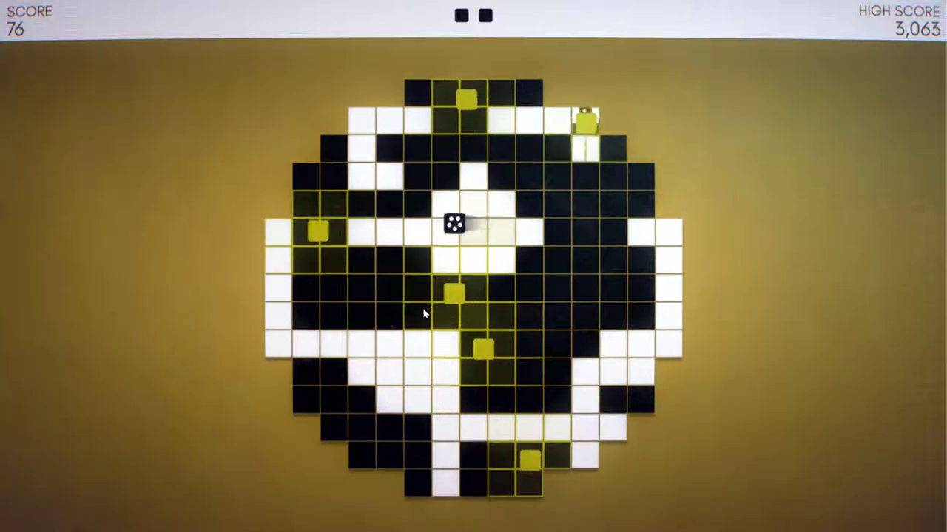
key("Down")
key("Left")
Whiten bottom-row cells and climb a column, raising the score to 223
key("Down")
key("Right")
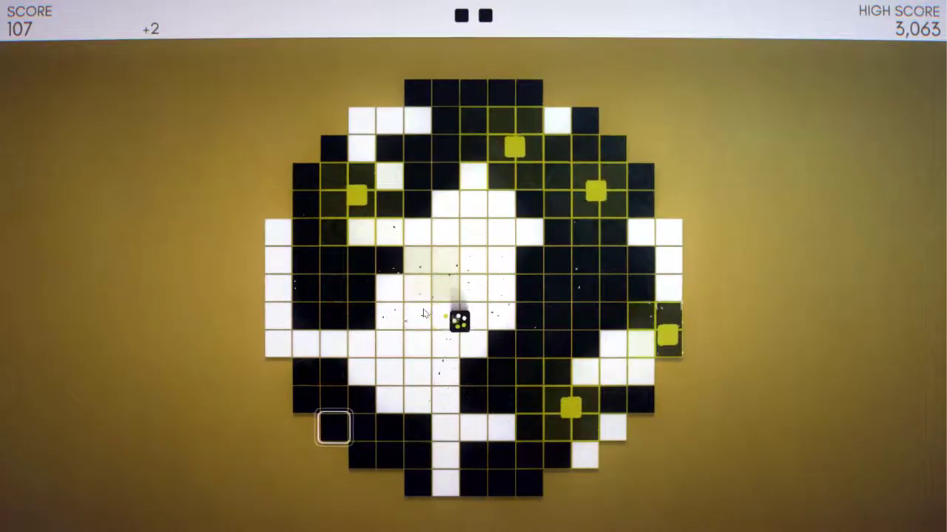
key("Left")
key("Right")
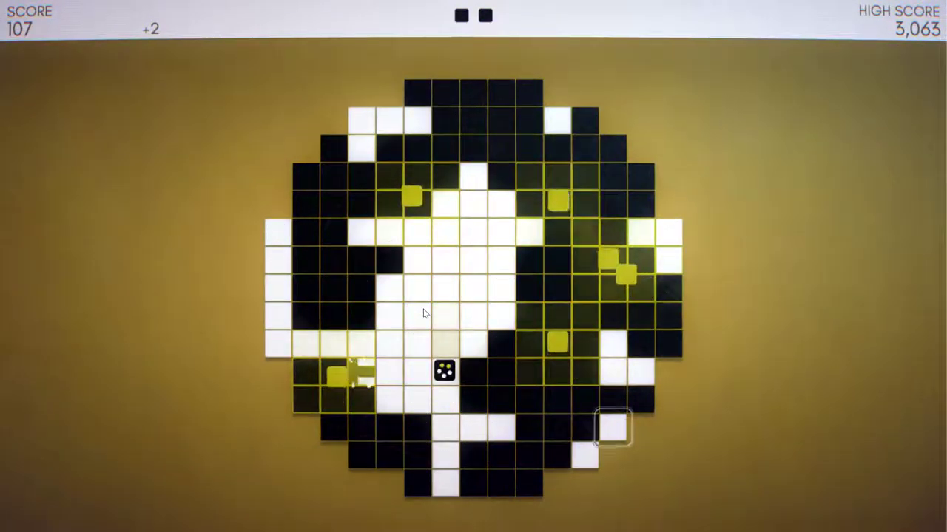
key("Right")
key("Left")
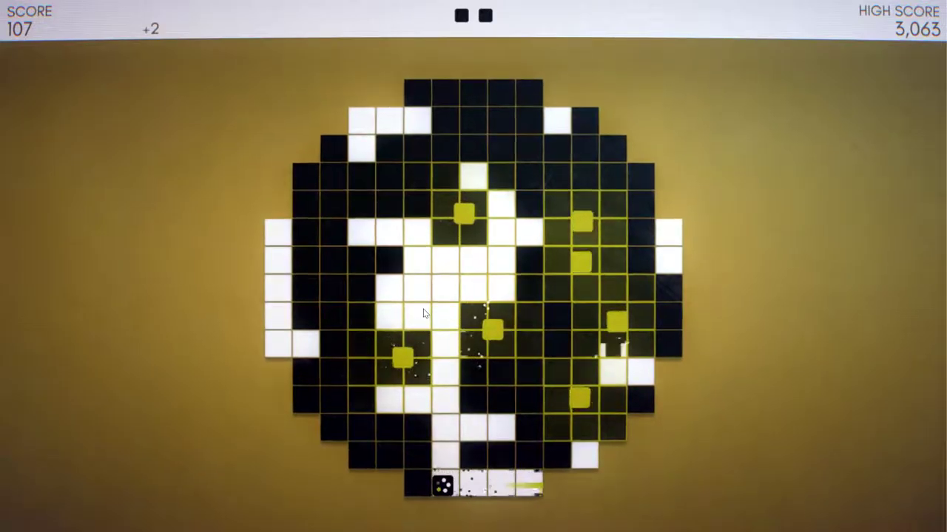
key("Right")
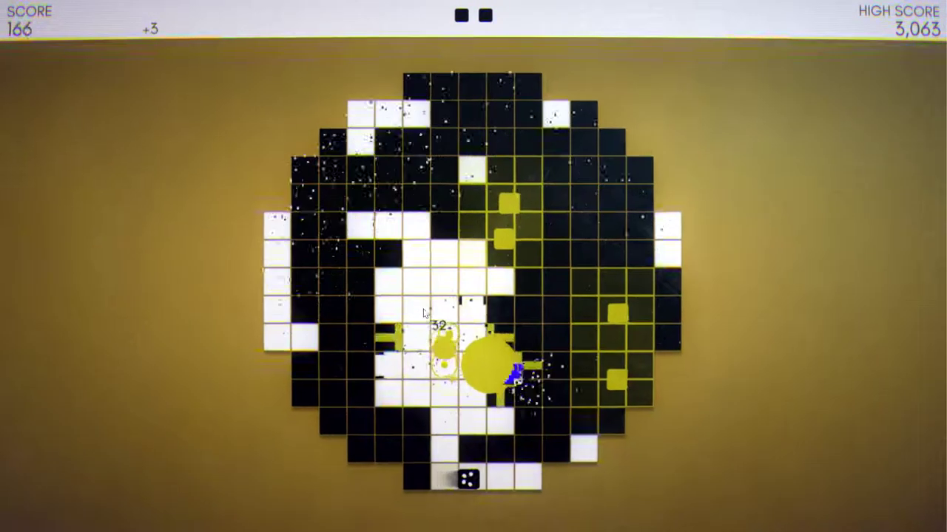
key("Up")
key("Left")
key("Down")
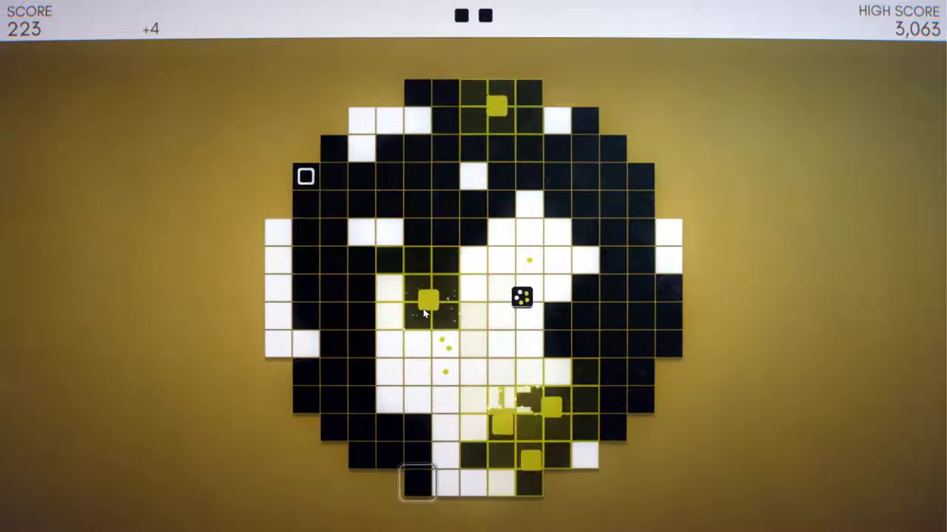
Trigger chain bursts and flip more cells, jumping the score to 432
key("Left")
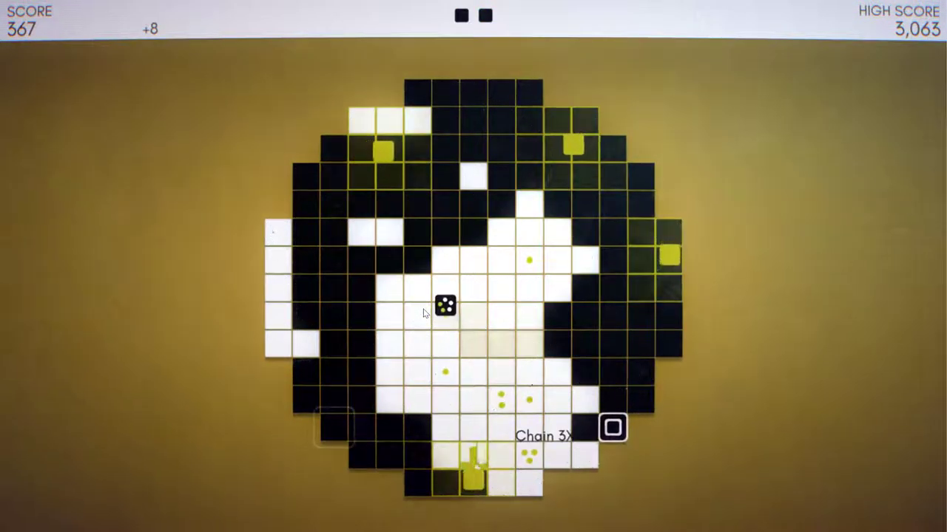
key("Right")
key("Left")
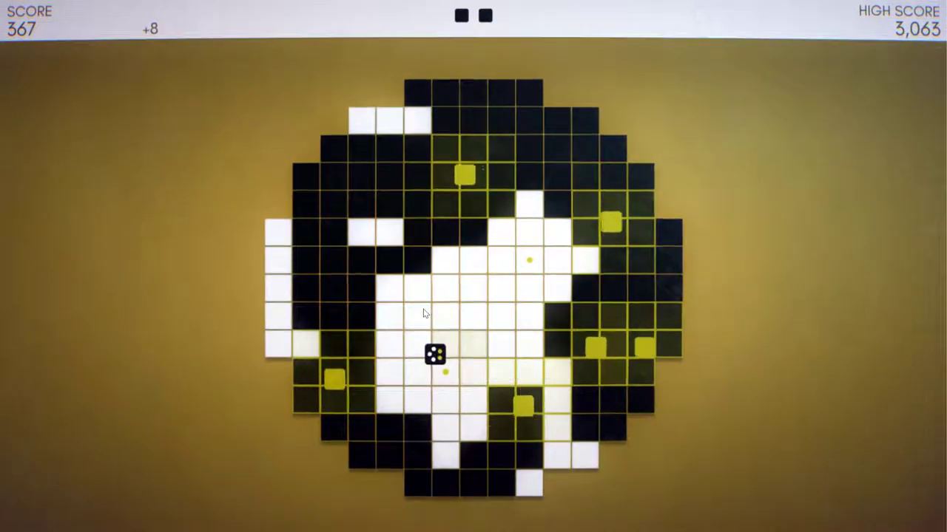
key("Left")
key("Right")
key("Right")
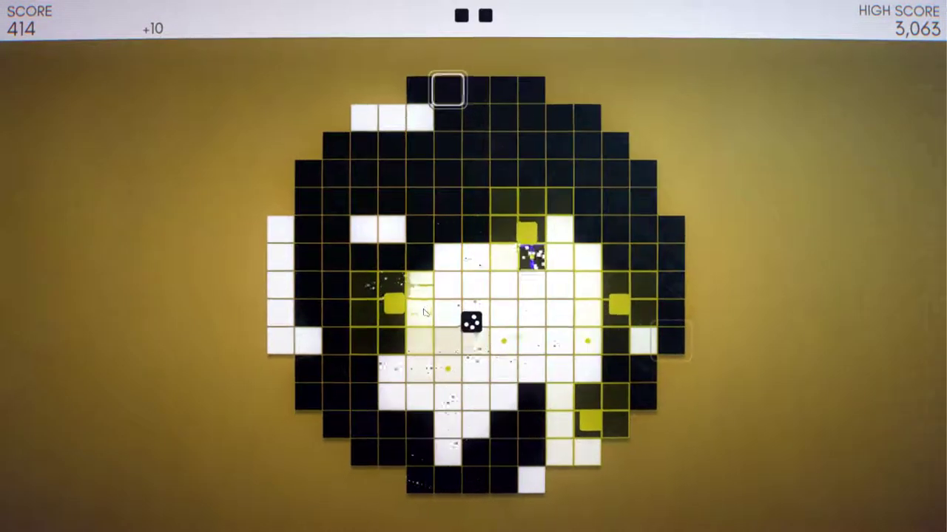
Sweep the board flipping cells and clearing enemies, raising the score to 892
key("Left")
key("Left")
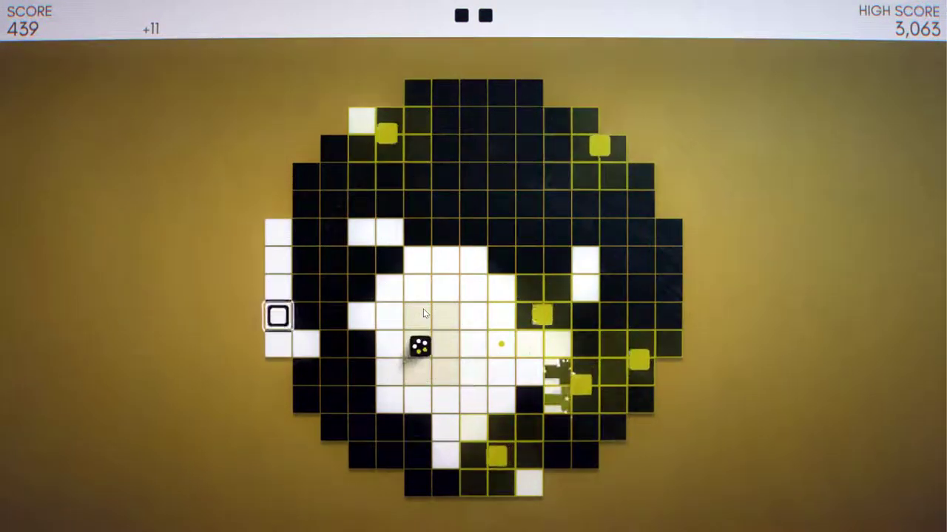
key("Right")
key("Up")
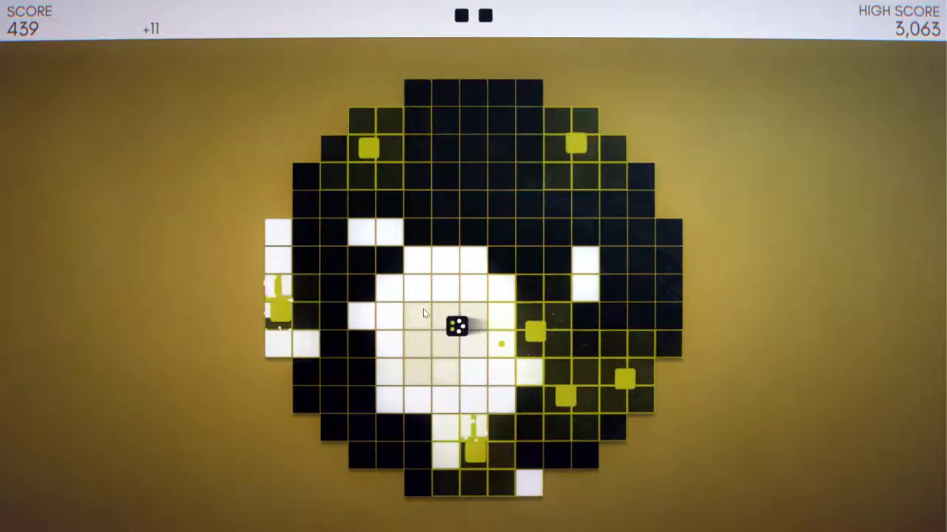
key("Left")
key("Down")
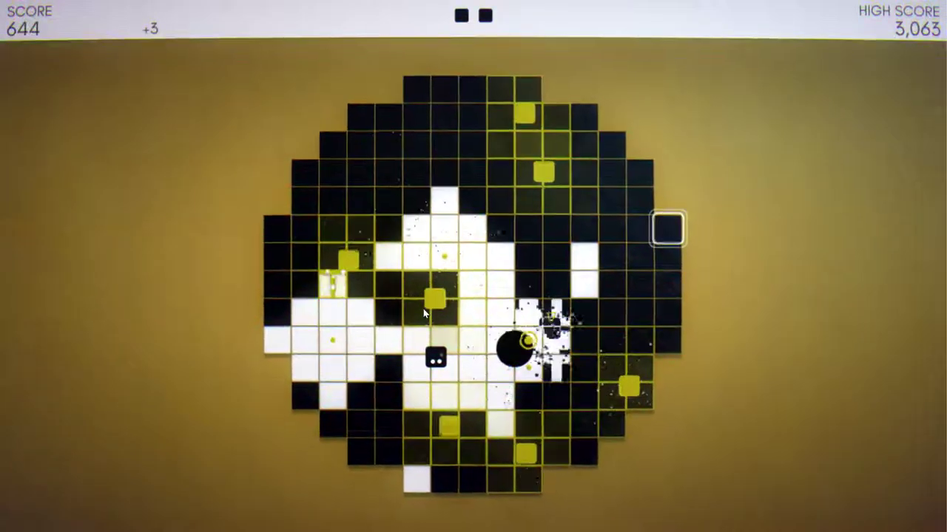
key("Up")
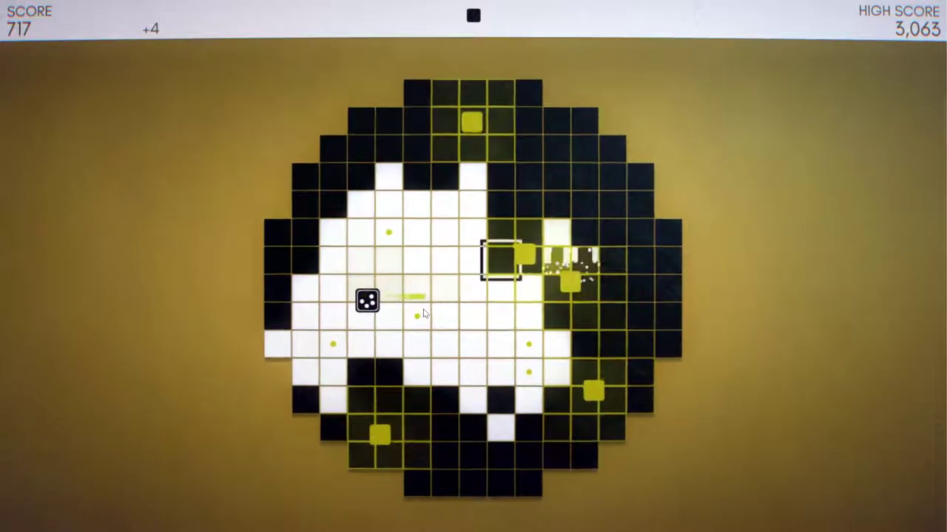
key("Right")
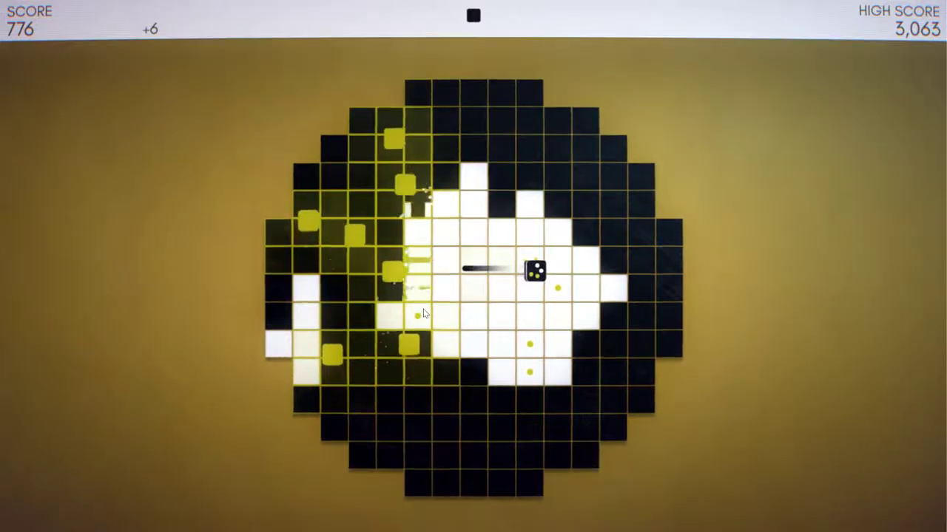
key("Right")
key("Down")
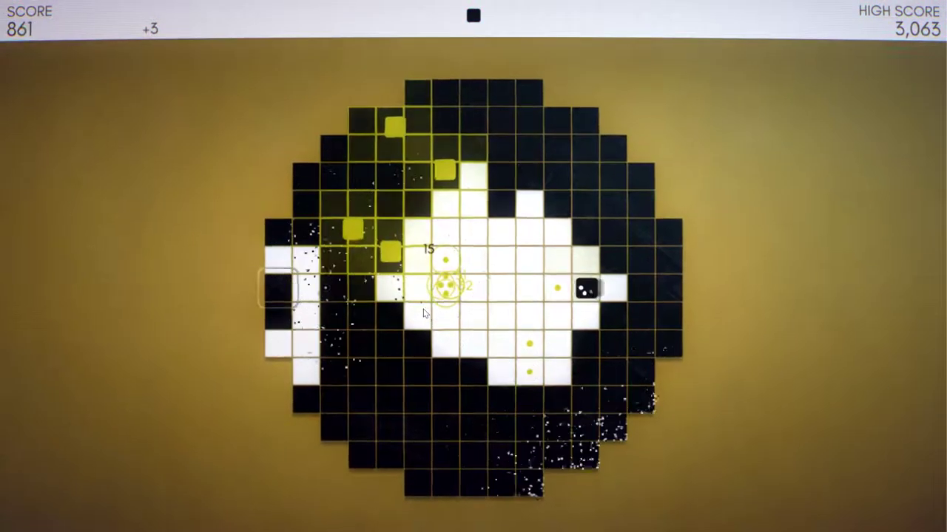
key("Left")
key("Left")
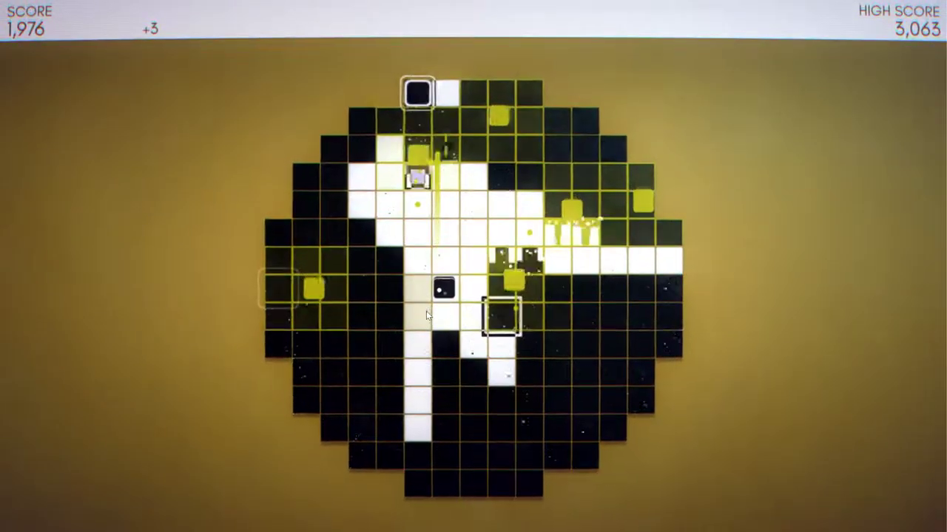
Flip tiles and dash upward until game over at 2,055 with one star
key("Down")
key("Down")
key("Left")
key("Left")
key("Down")
key("Down")
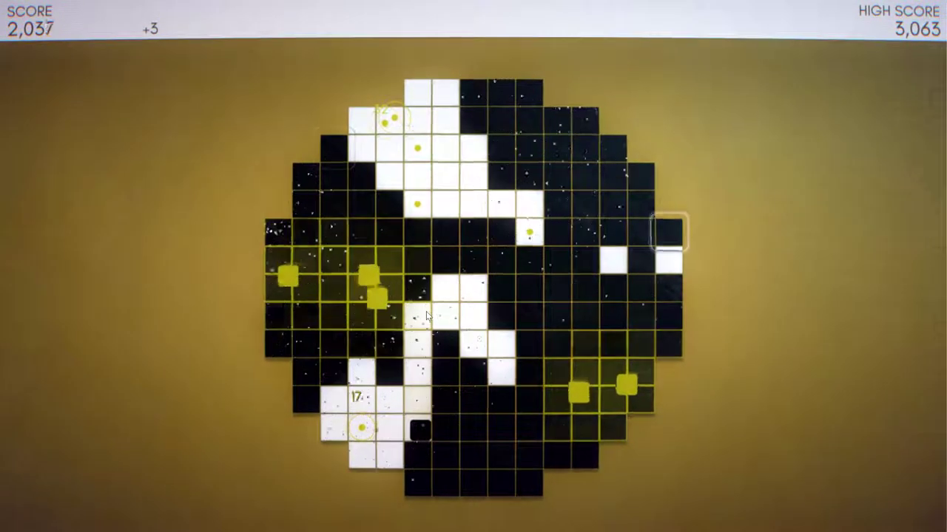
key("Right")
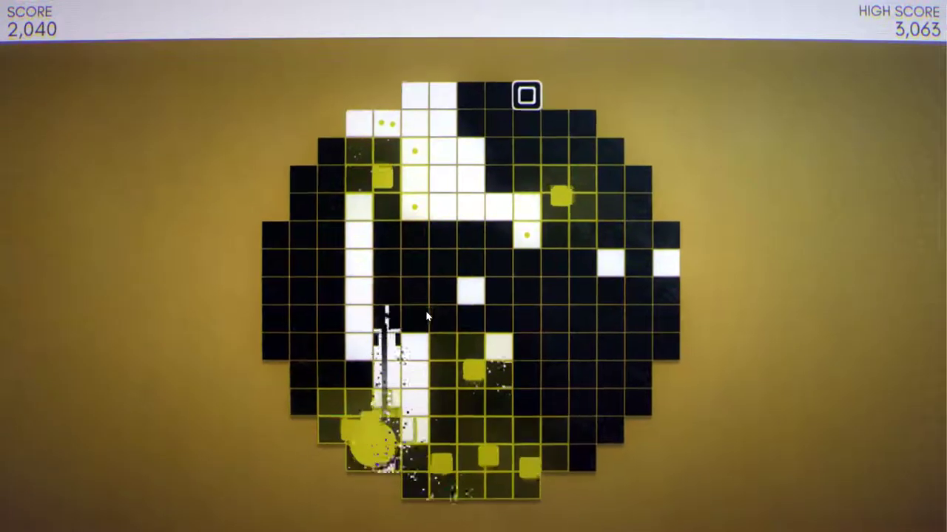
key("Up")
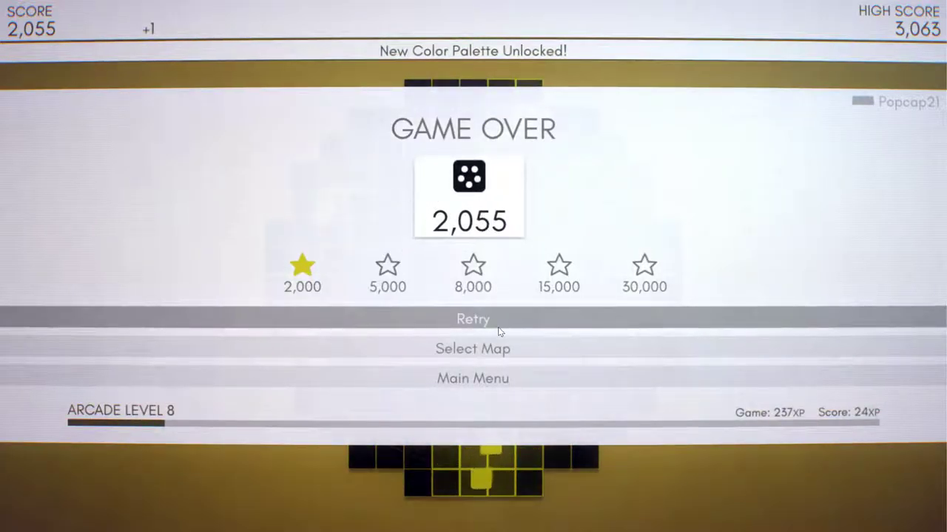
Retry the circular map, restarting from 0 in a red-and-navy palette
left_click(437, 311)
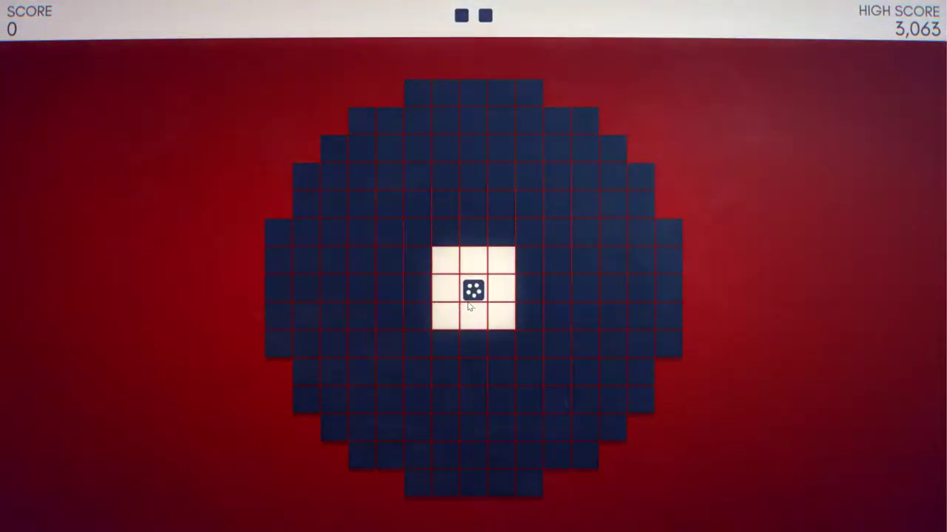
Shuttle the die back and forth along the white patch's bottom row
key("Right")
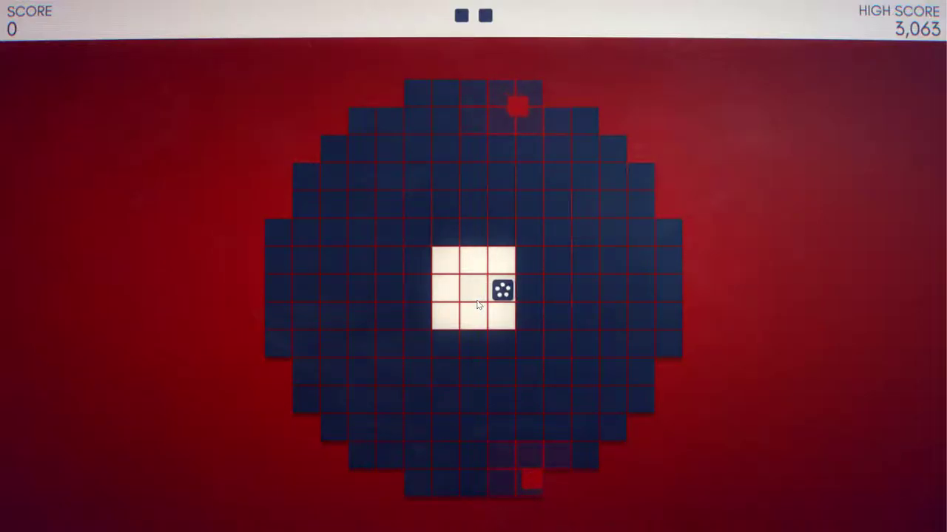
key("Left")
key("Left")
key("Down")
key("Right")
key("Right")
key("Left")
key("Left")
key("Right")
key("Right")
key("Left")
key("Left")
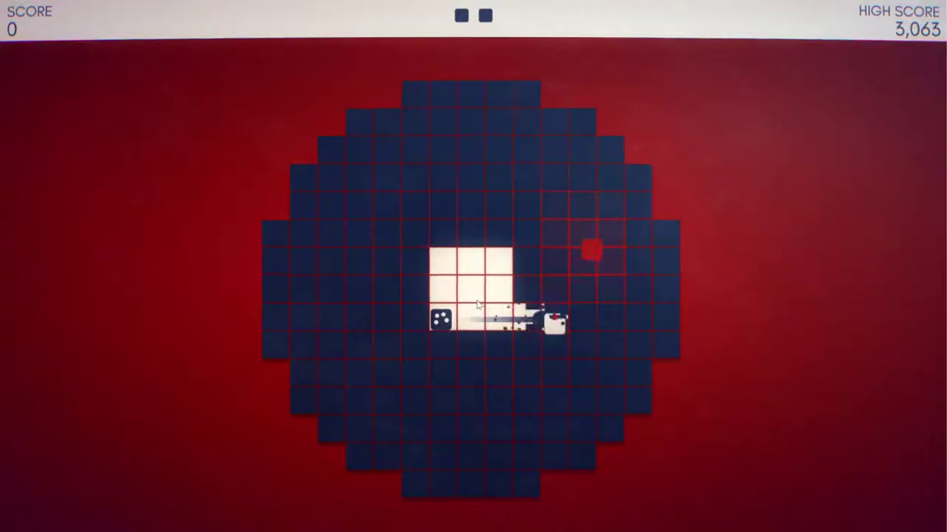
Clear an enemy, then whiten the column, top row and left column while dodging enemies
key("Up")
key("Down")
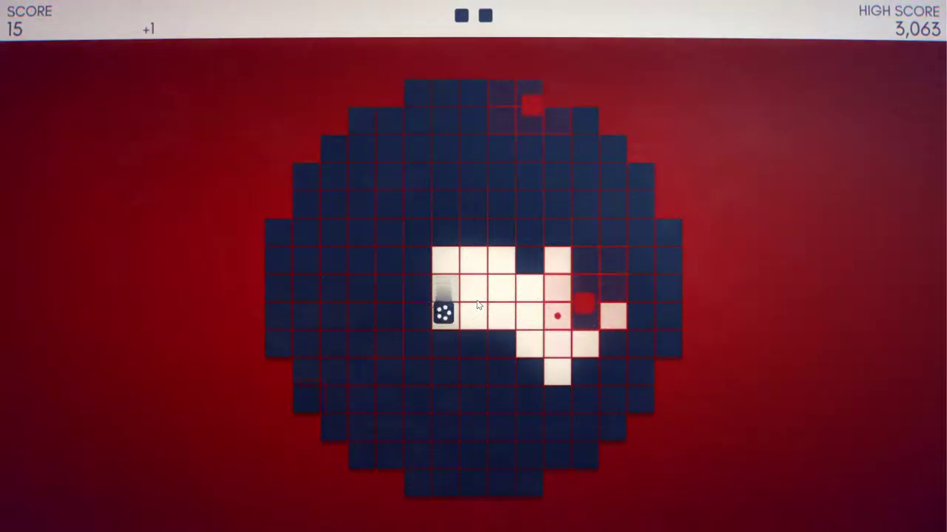
key("Right")
key("Right")
key("Right")
key("Right")
key("Right")
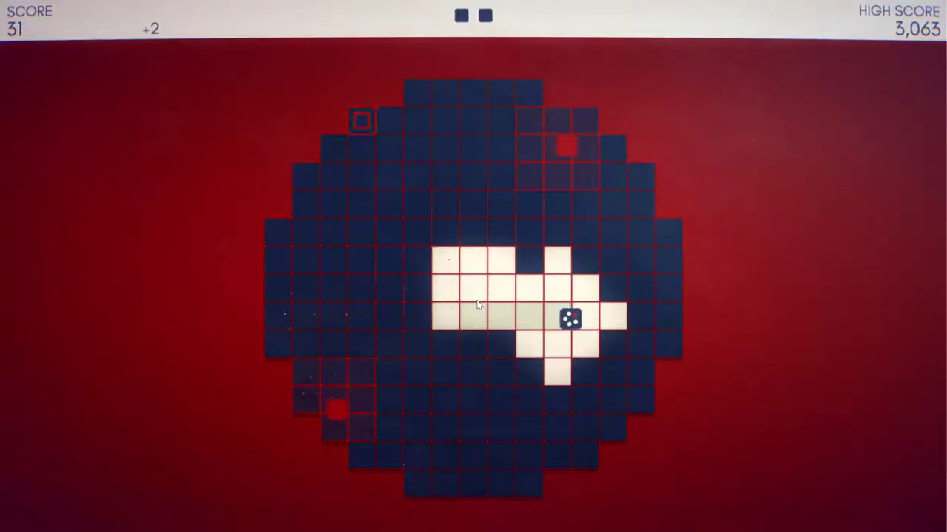
key("Up")
key("Up")
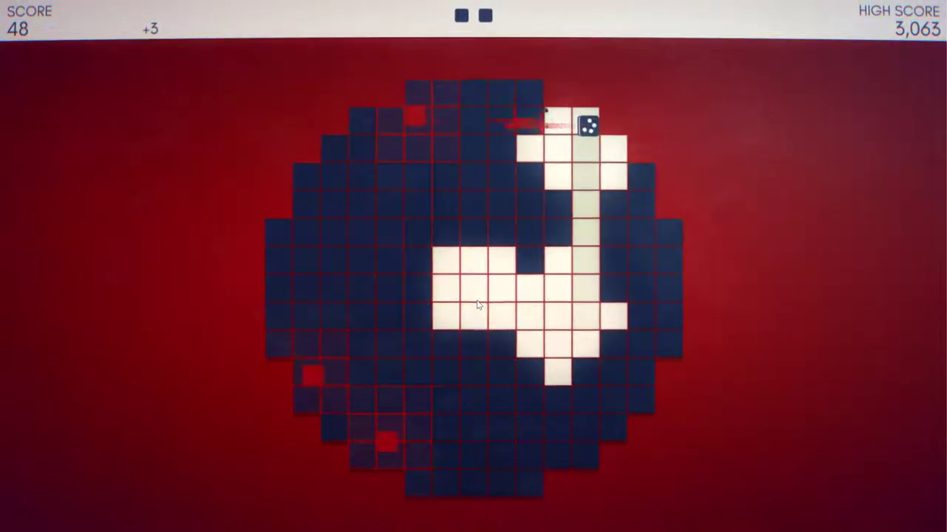
key("Left")
key("Down")
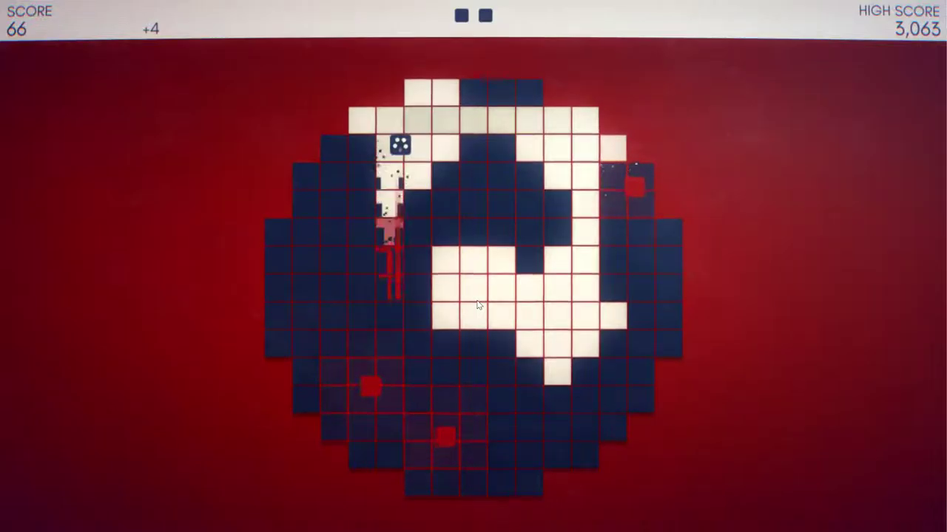
key("Right")
key("Right")
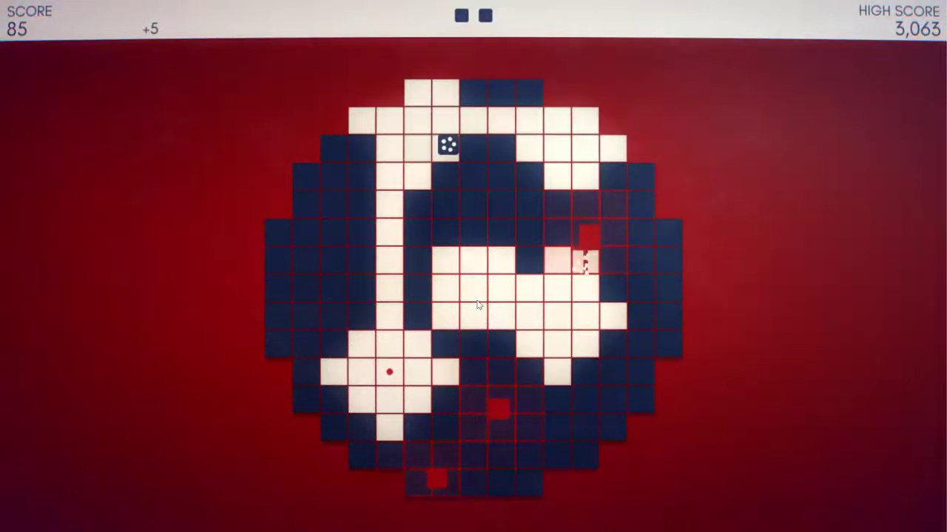
key("Up")
key("Right")
key("Right")
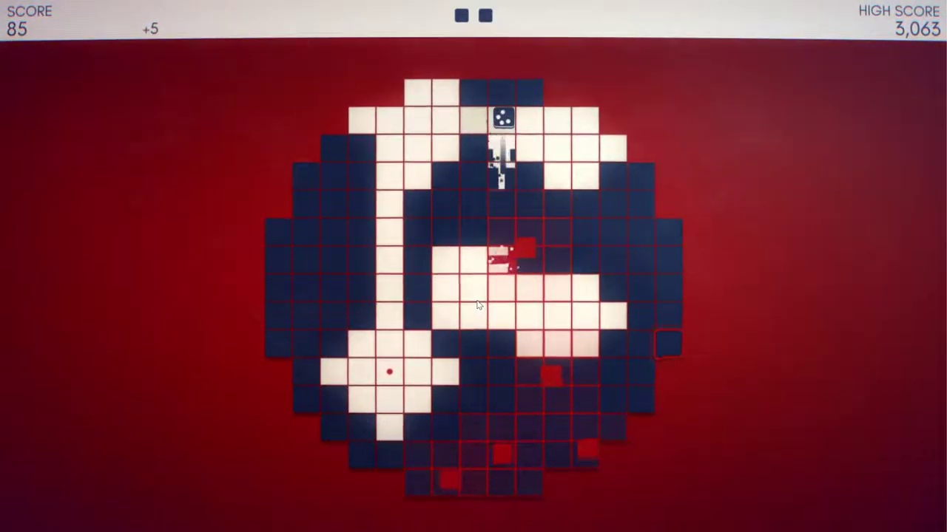
Whiten the board's centre, then sweep up and left clearing enemies
key("Down")
key("Down")
key("Up")
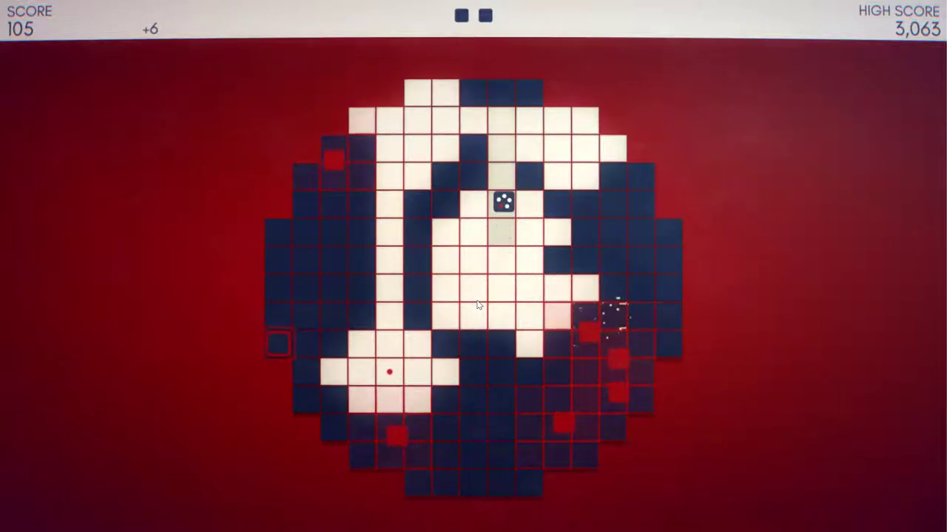
key("Left")
key("Down")
key("Down")
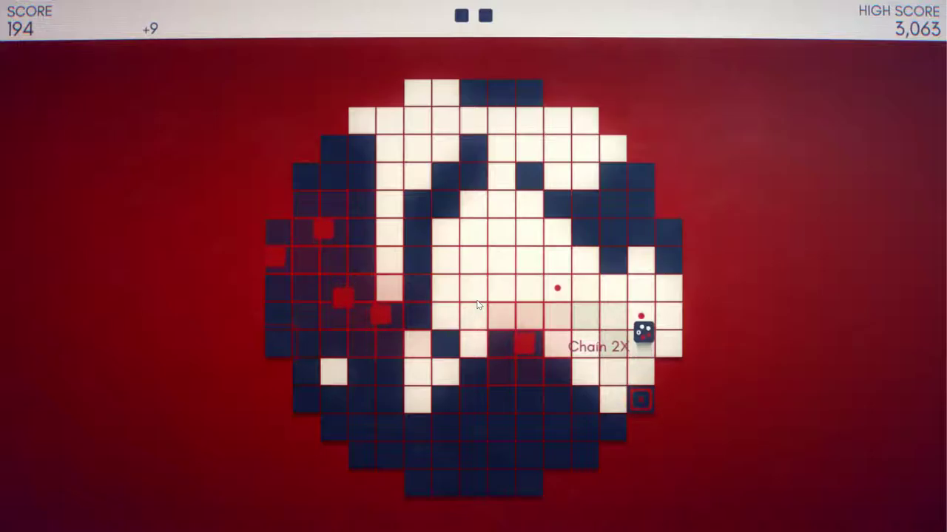
key("Up")
key("Up")
key("Left")
key("Left")
key("Left")
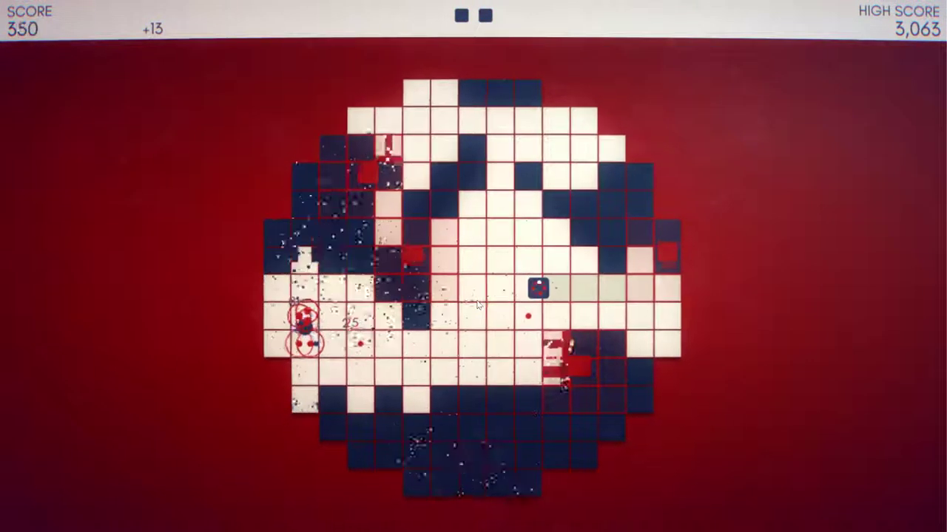
key("Up")
key("Left")
key("Left")
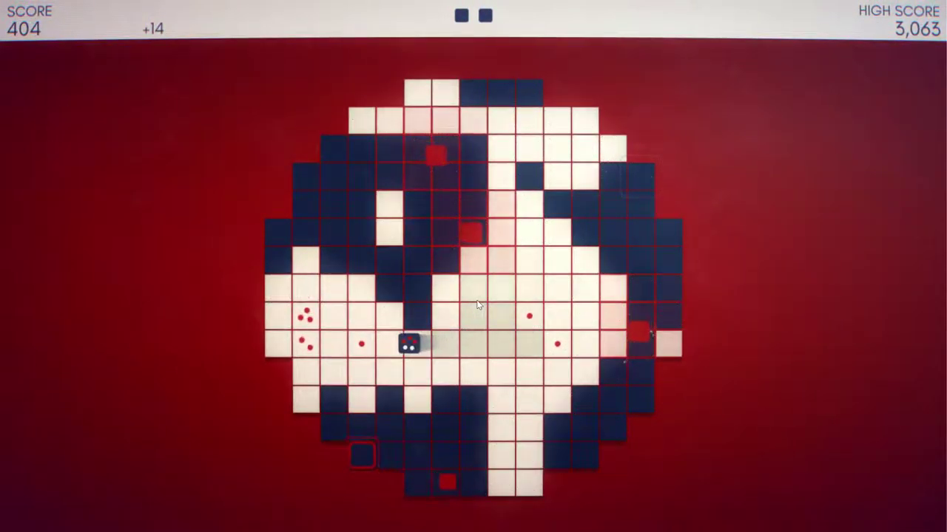
Shoot enemies around the lower middle, bringing the score to 478
key("Down")
key("Left")
key("Right")
key("Up")
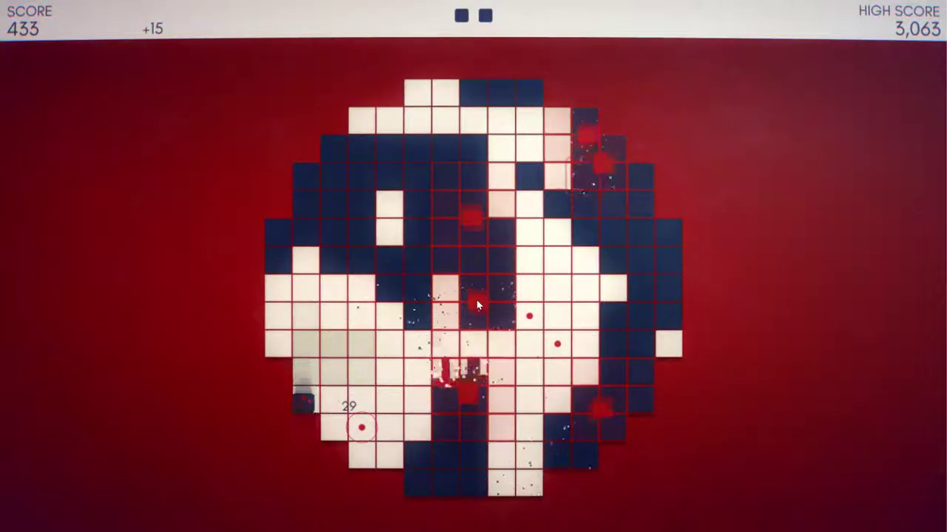
key("Left")
key("Up")
key("Right")
key("Up")
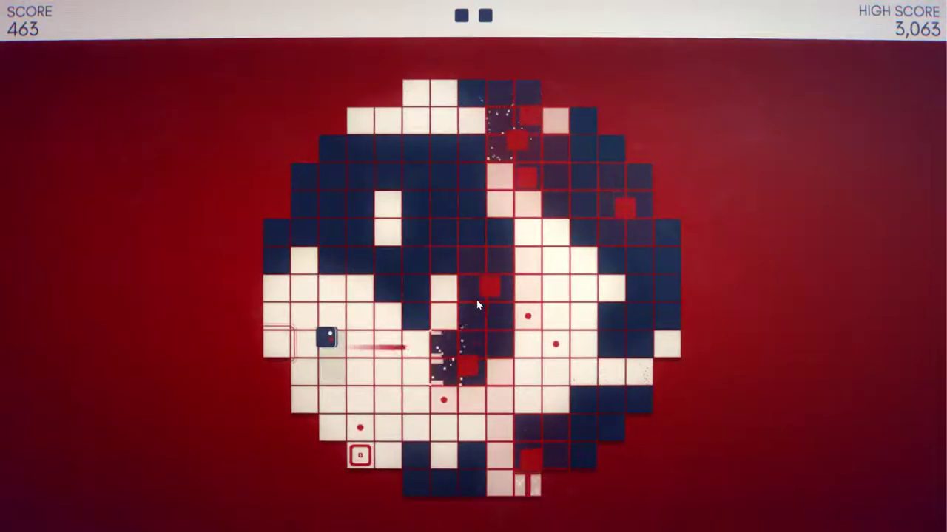
key("Down")
key("Right")
key("Right")
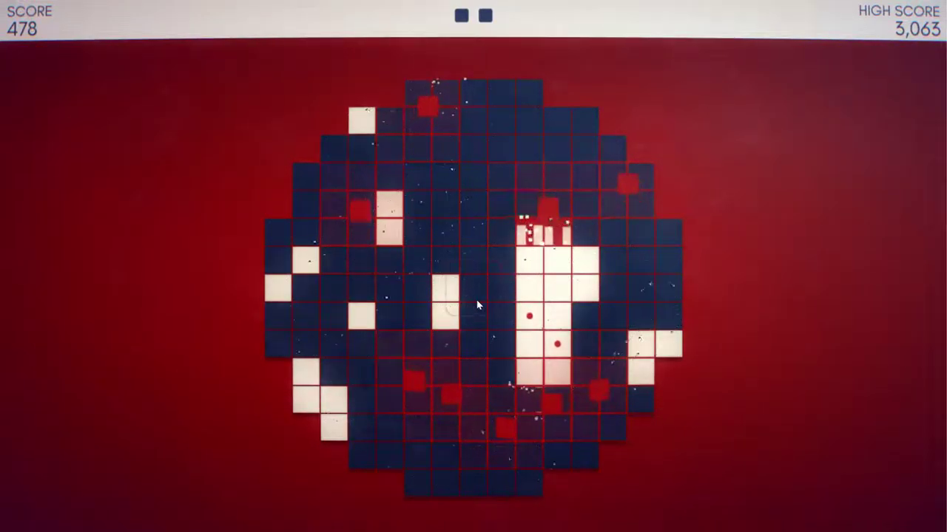
Respawn the die in a cleared white patch and score while moving through it
key("space")
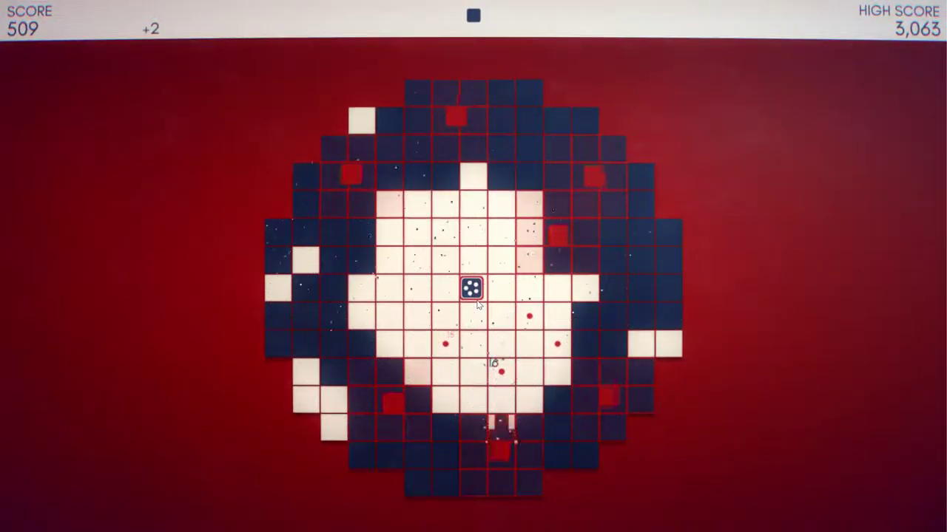
key("Right")
key("Left")
key("Left")
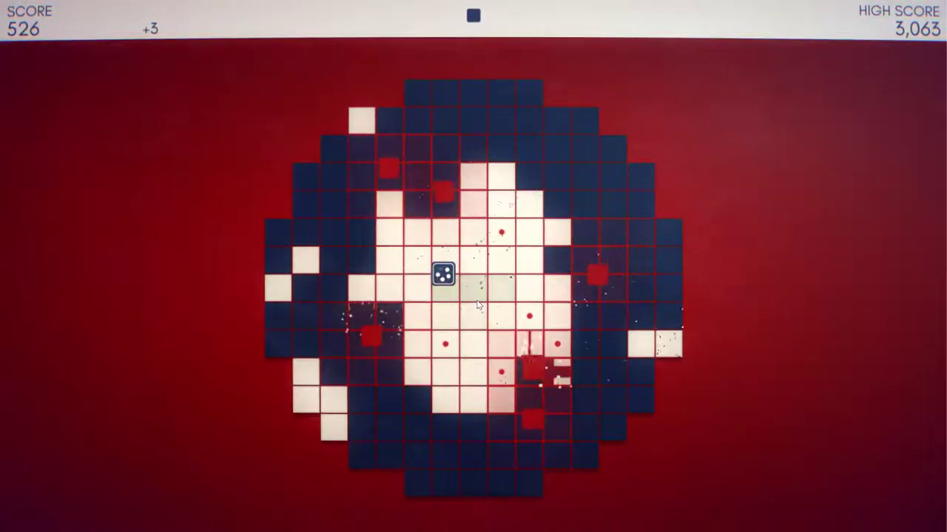
key("Right")
key("Left")
key("Up")
key("Up")
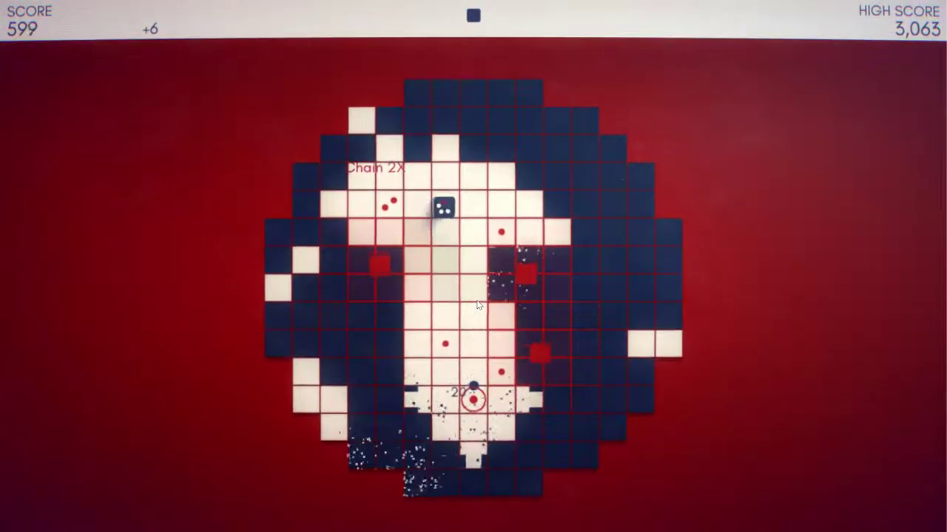
key("Down")
key("Right")
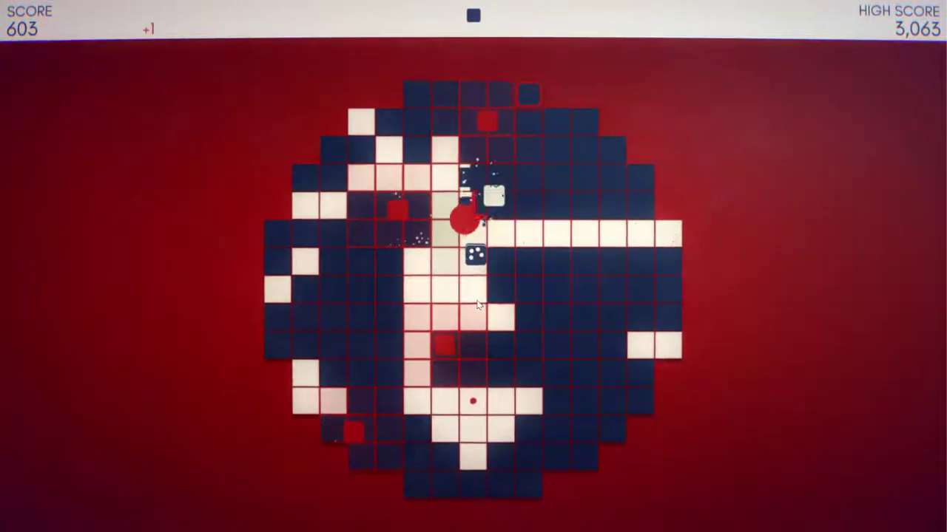
key("Left")
key("Left")
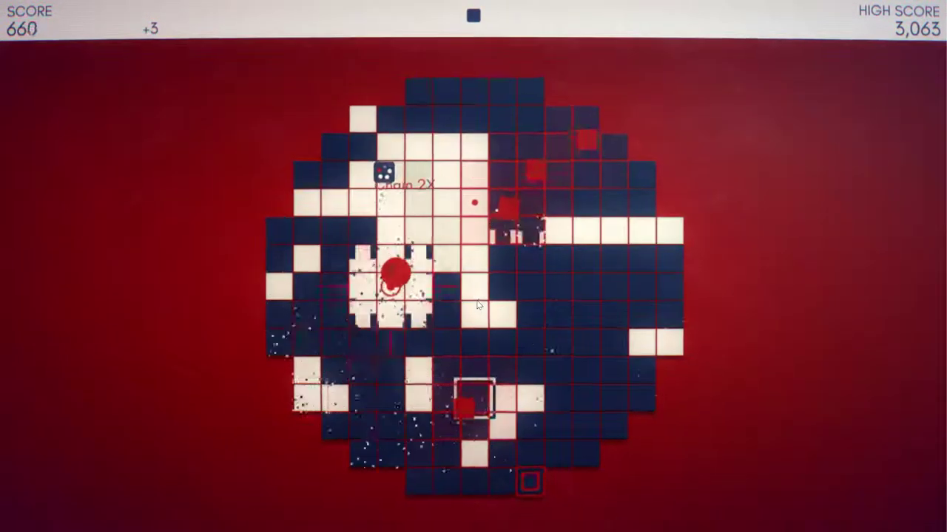
Weave down, up and left across the board, raising the score
key("Down")
key("Down")
key("Down")
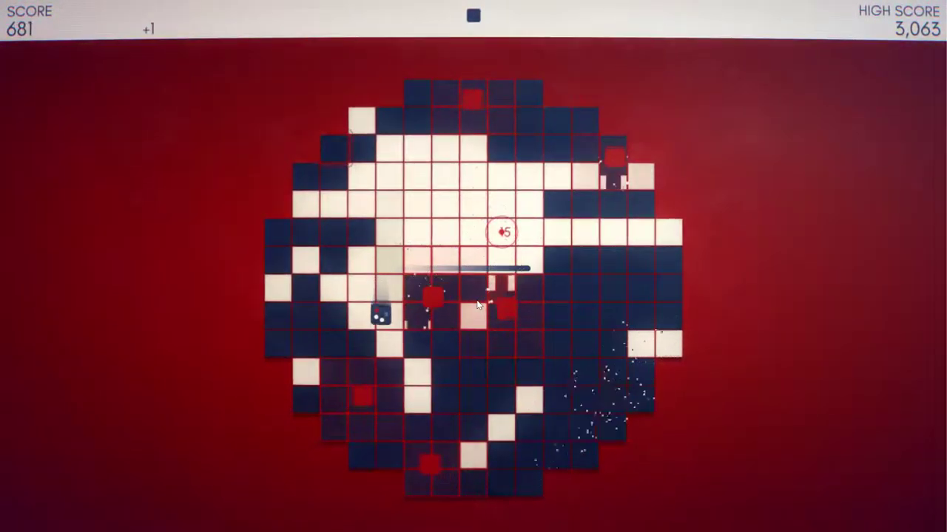
key("Up")
key("Up")
key("Right")
key("Left")
key("Down")
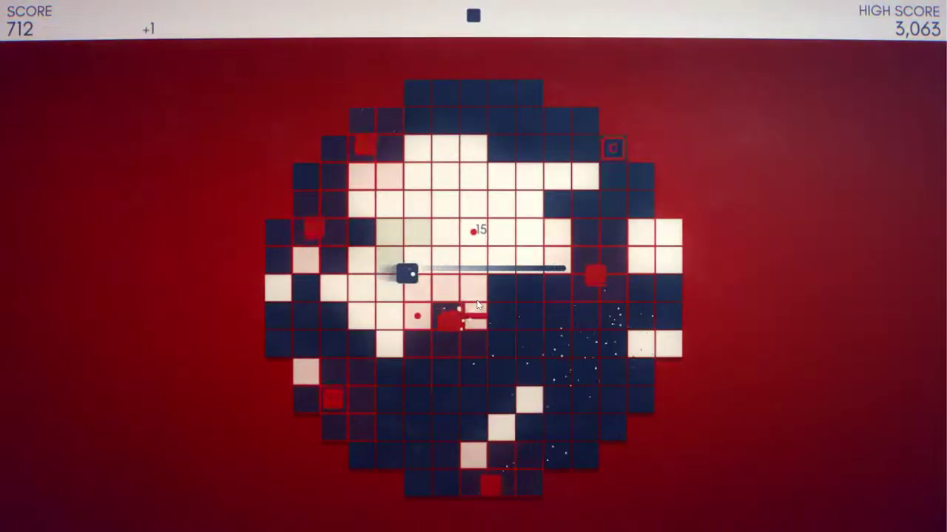
key("Down")
key("Down")
Dodge enemies and chain kills near the board centre
key("Up")
key("Up")
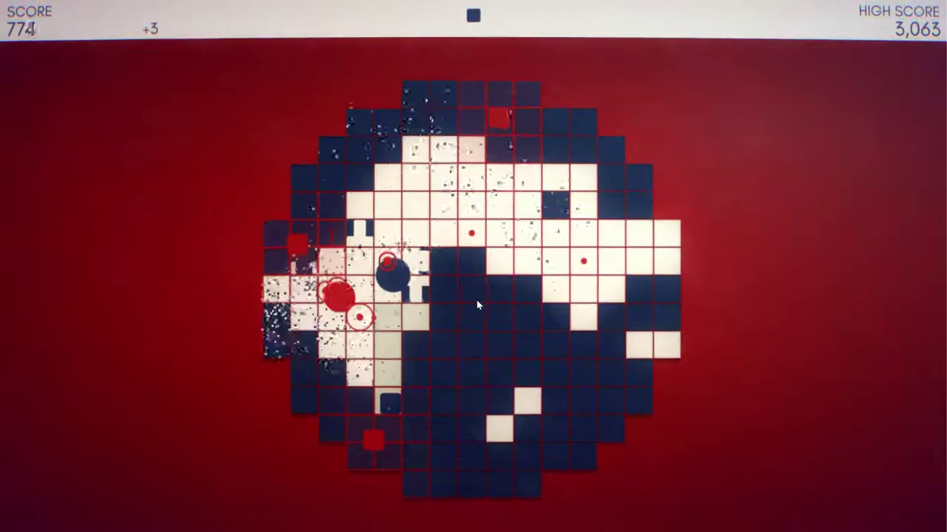
key("Down")
key("Down")
key("Left")
key("Left")
key("Up")
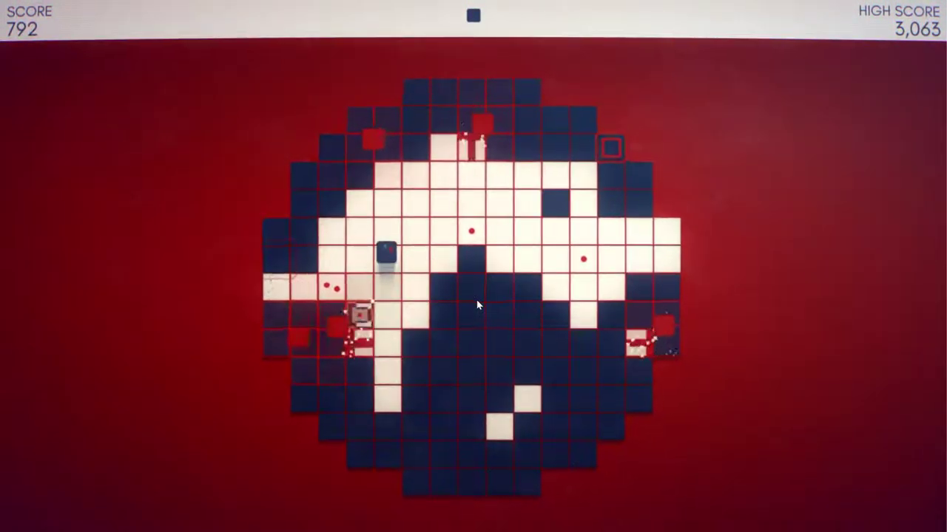
key("Right")
key("Right")
key("Up")
key("Right")
key("Left")
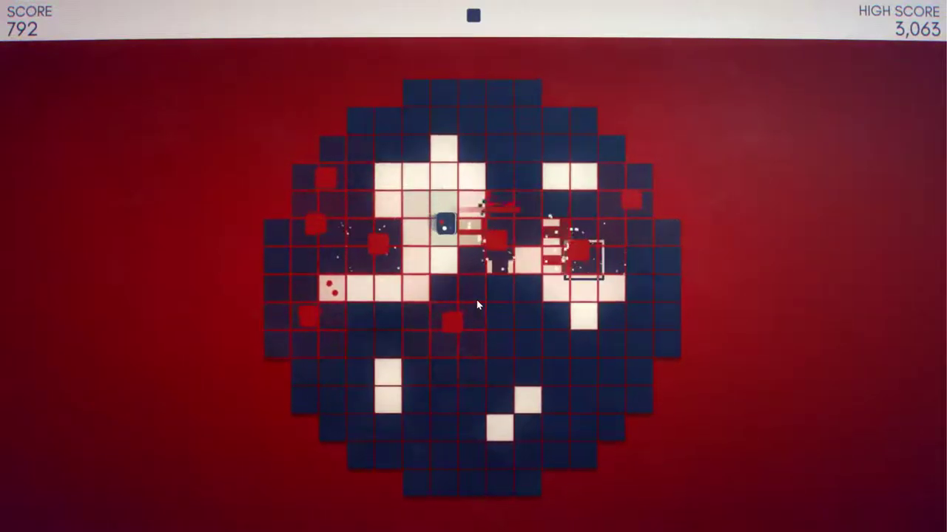
key("Up")
key("Up")
key("Down")
key("Down")
key("Left")
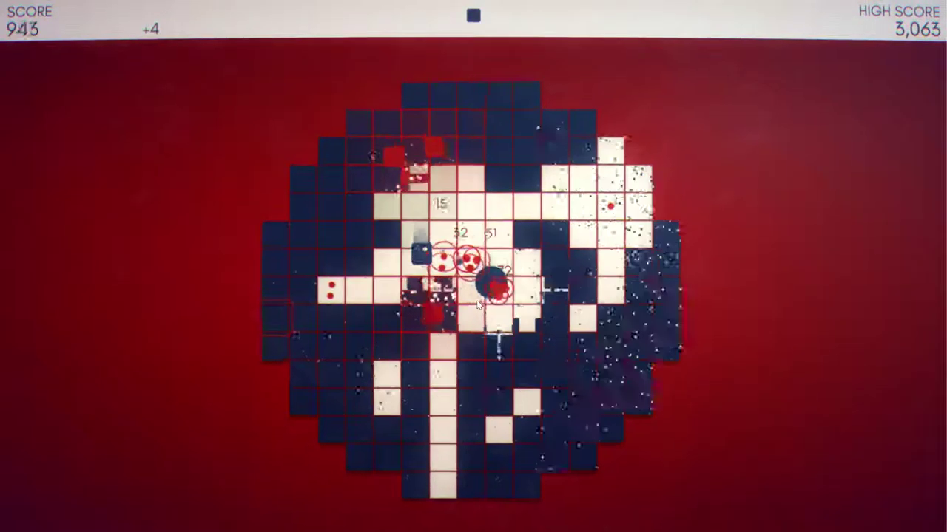
Extend a 4X kill chain, then reposition up-left while shooting
key("Right")
key("Right")
key("Down")
key("Right")
key("Down")
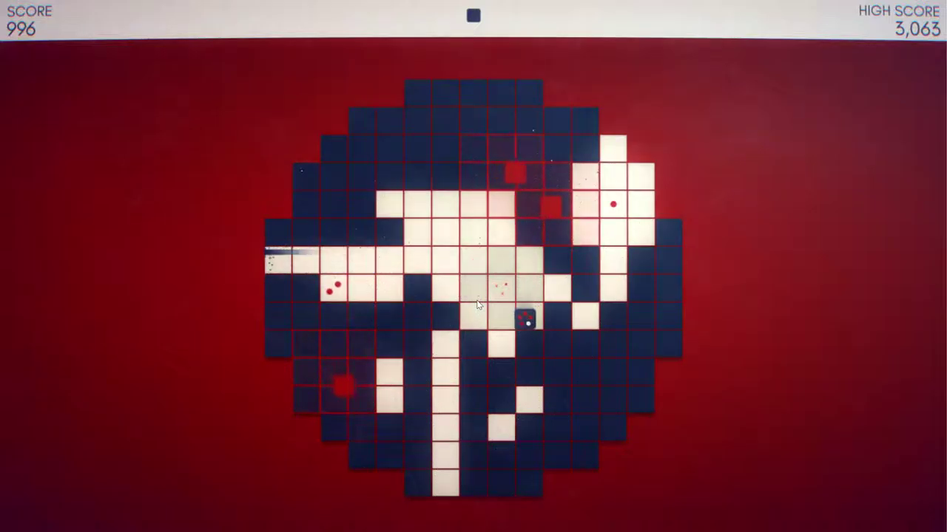
key("Up")
key("Left")
key("Up")
key("Left")
key("Down")
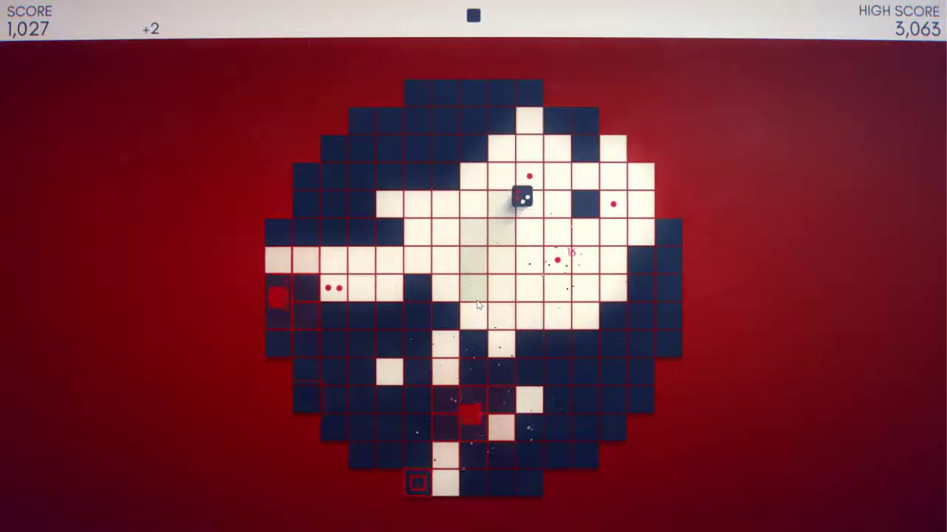
Dodge and fire around the grid to build a x2 multiplier
key("Right")
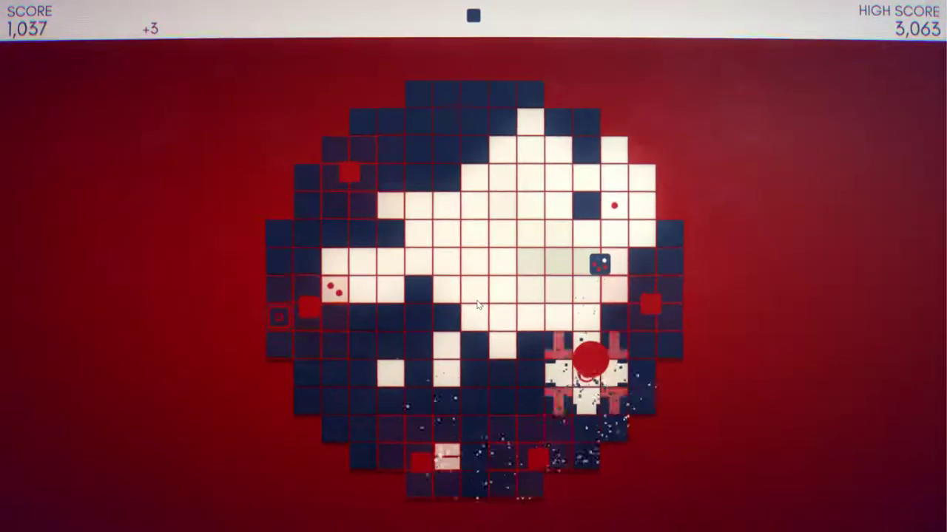
key("Left")
key("Left")
key("Right")
key("Left")
key("Left")
key("Left")
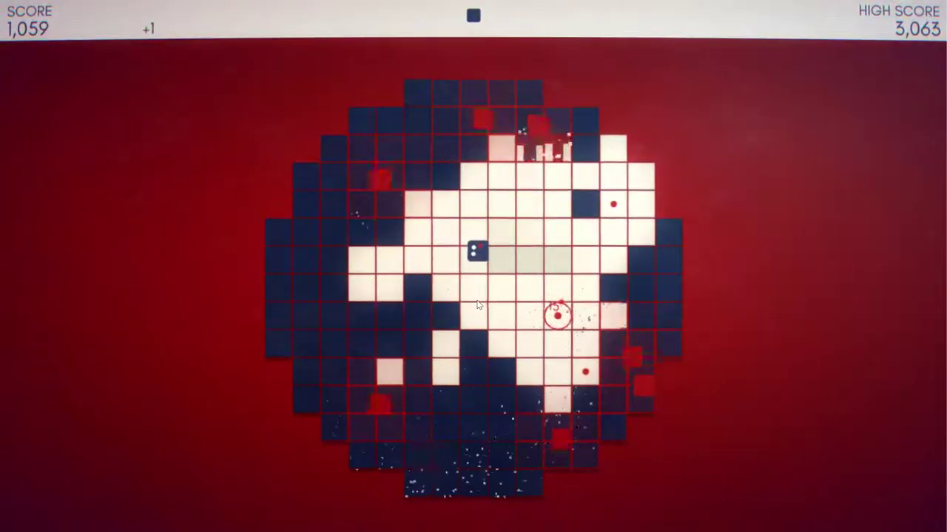
key("Right")
key("Down")
key("Down")
key("Down")
key("Left")
key("Right")
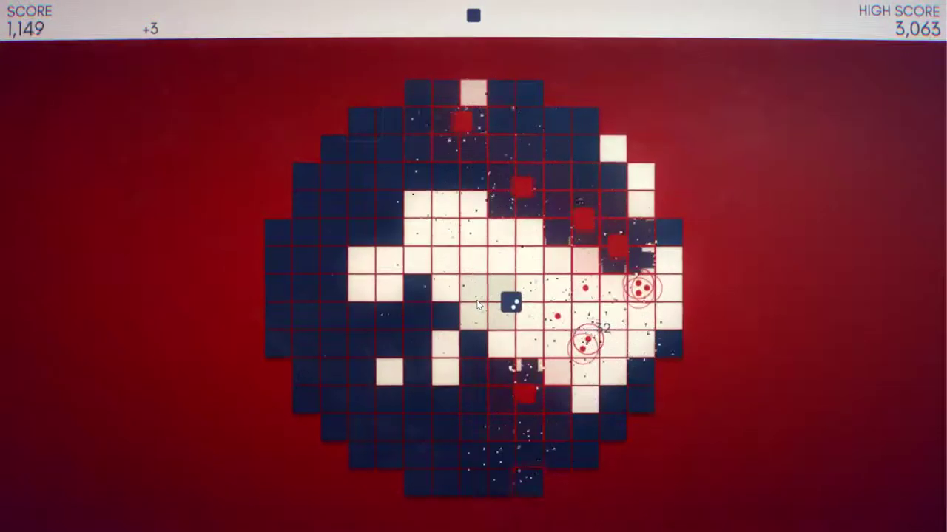
Shoot a cluster of enemies while staying on safe white tiles
key("Right")
key("Right")
key("Down")
key("Up")
key("Left")
key("Left")
key("Left")
key("Right")
key("Right")
key("Right")
key("Left")
key("Left")
key("Left")
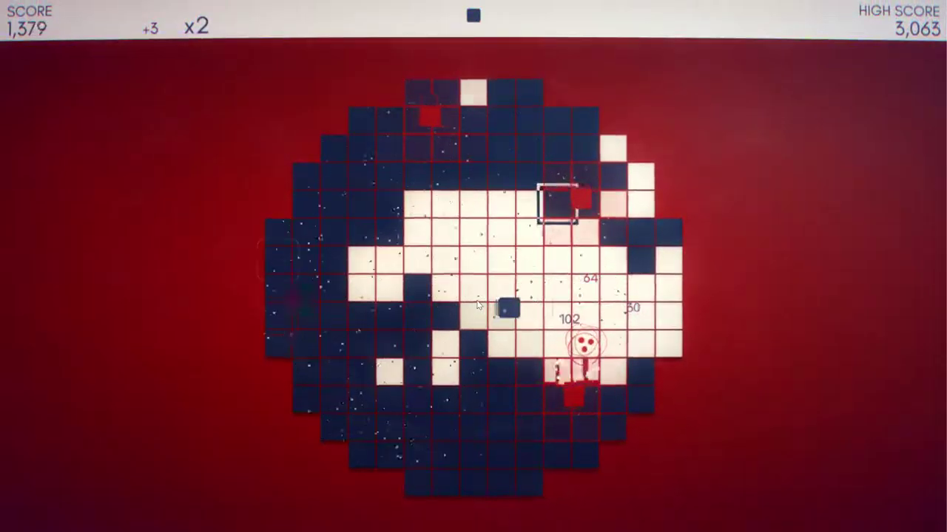
key("Up")
key("Down")
Line up shots and destroy a large chain of enemies
key("Right")
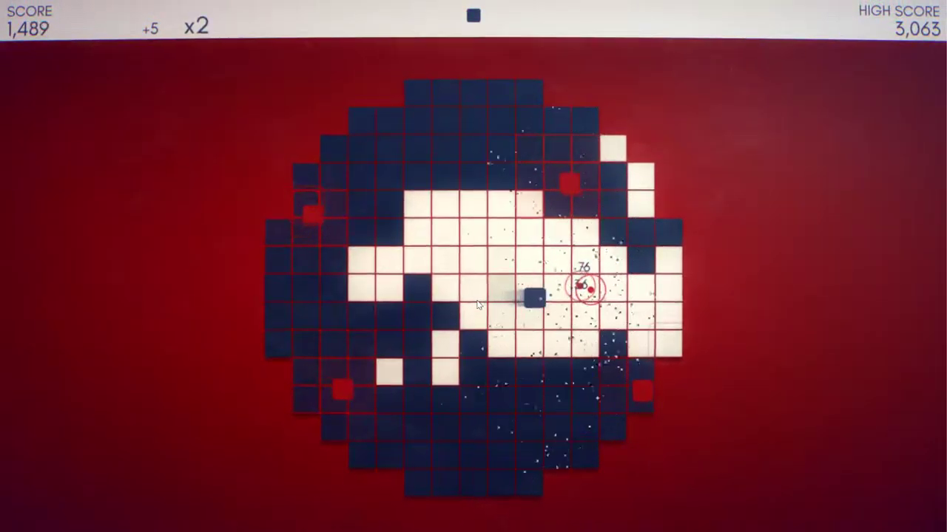
key("Left")
key("Left")
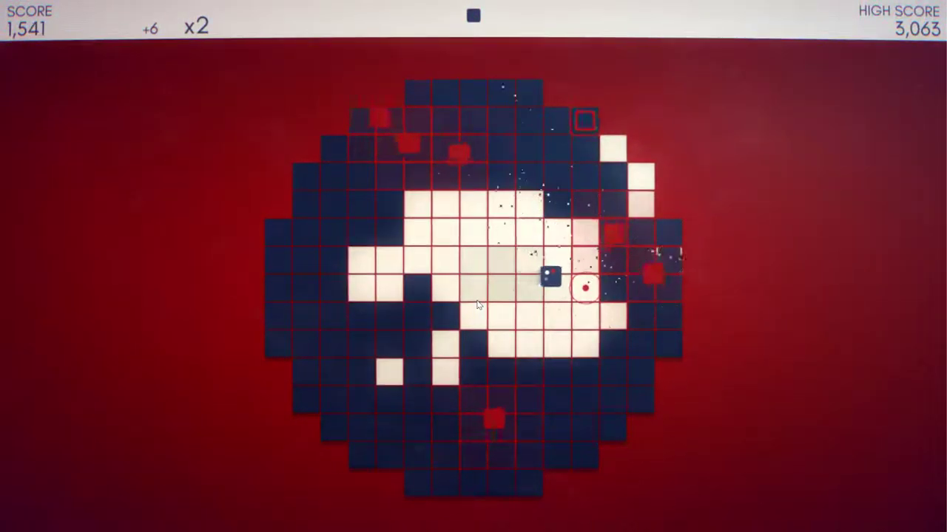
key("Left")
key("Left")
key("Up")
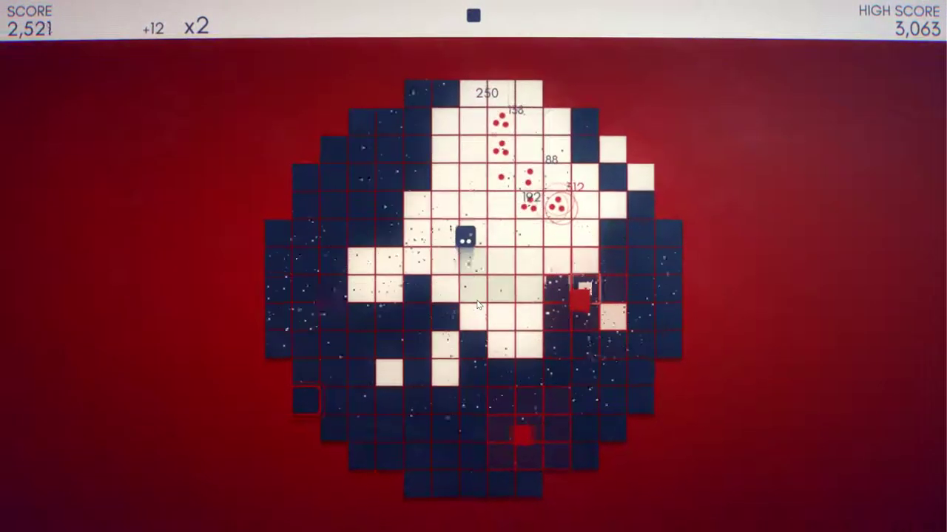
key("Right")
key("Right")
Flip more tiles white and land the die on the outlined centre tile
key("Down")
key("Up")
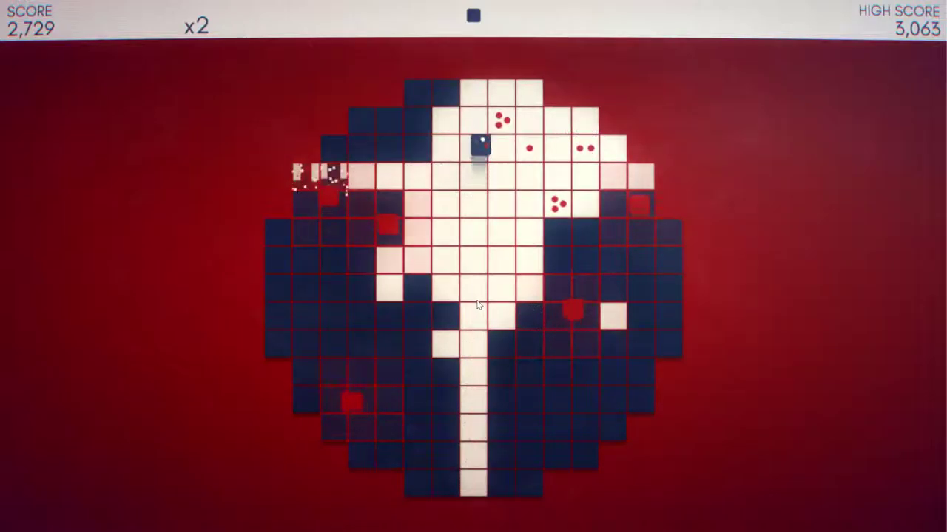
key("Left")
key("Left")
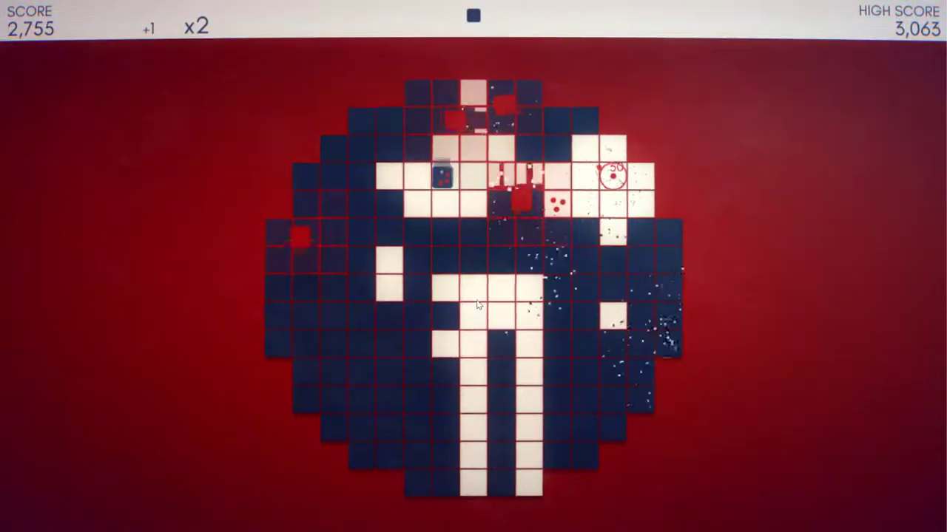
key("Down")
key("Right")
key("Right")
key("Right")
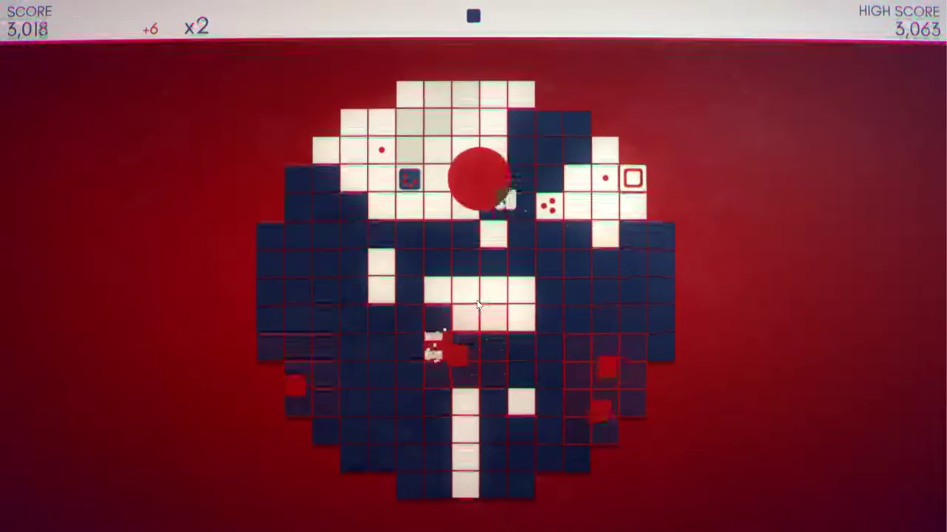
key("Right")
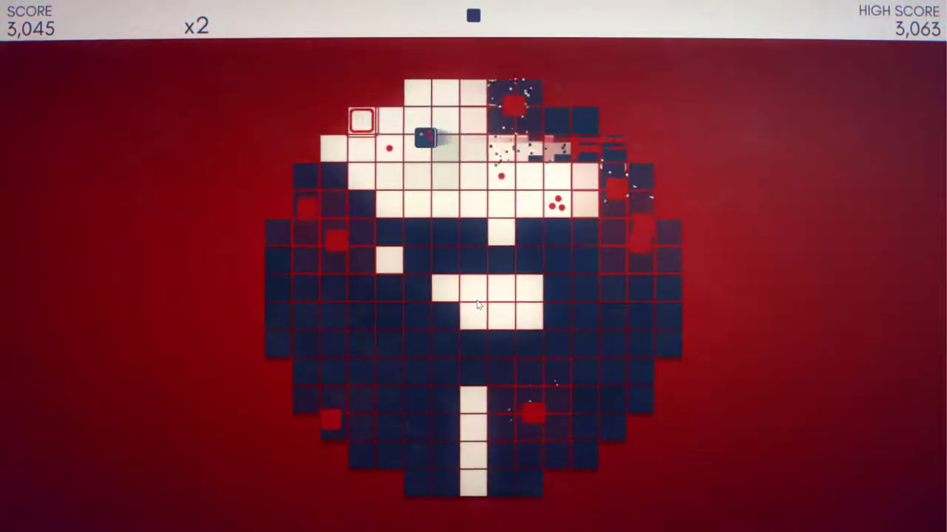
key("Right")
key("Right")
key("Right")
key("Down")
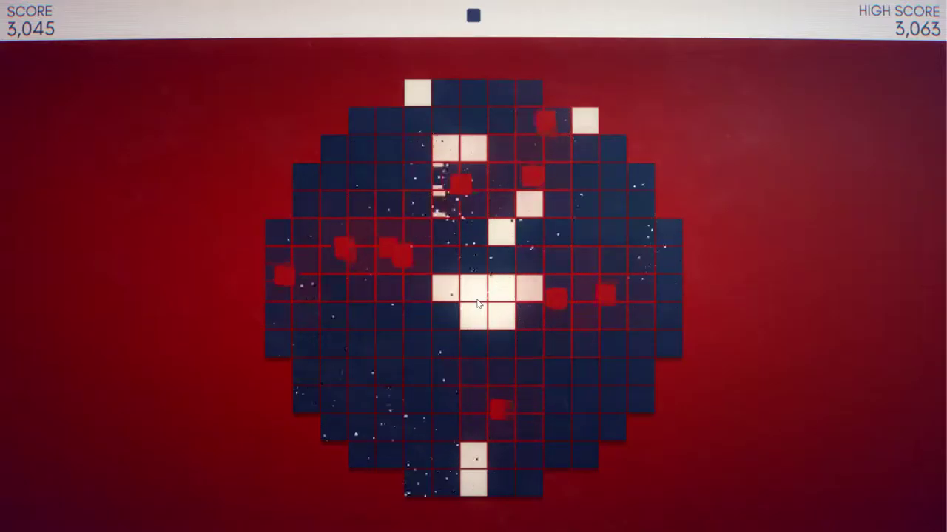
key("Down")
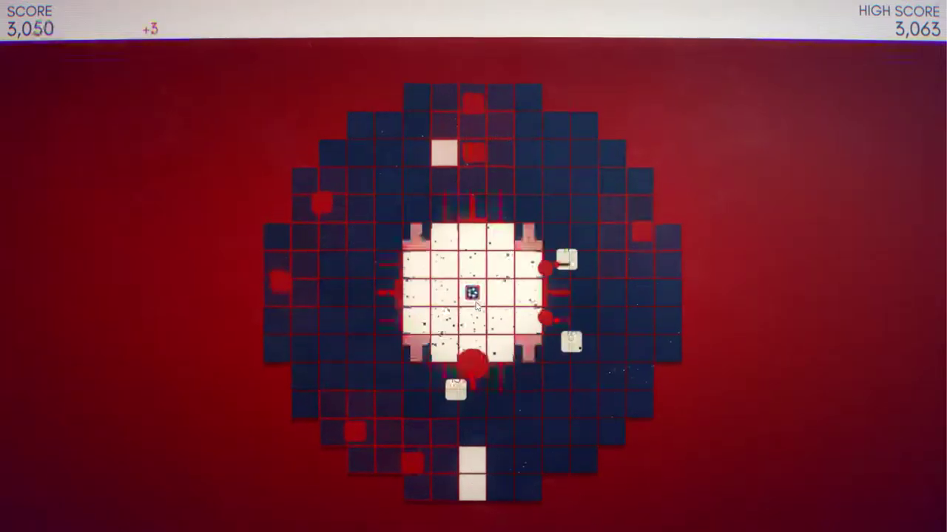
Finish the round with a new 3,282 high score and leave the results
key("Up")
key("Down")
key("Right")
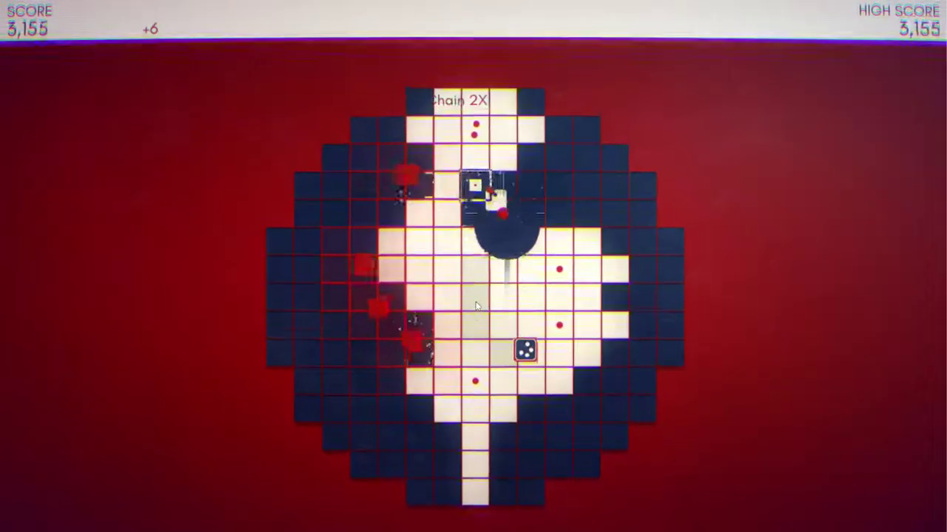
key("Right")
key("Up")
key("Down")
key("Left")
key("Left")
key("Left")
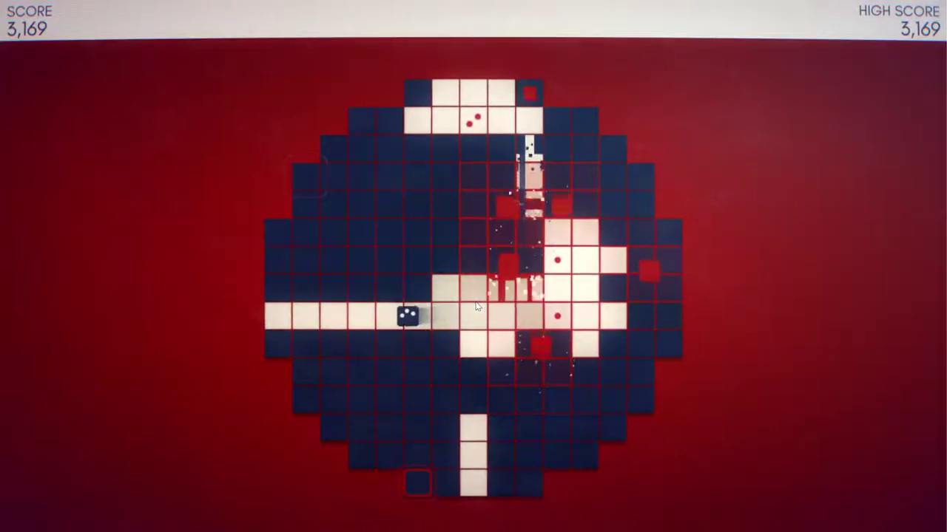
key("Left")
key("Left")
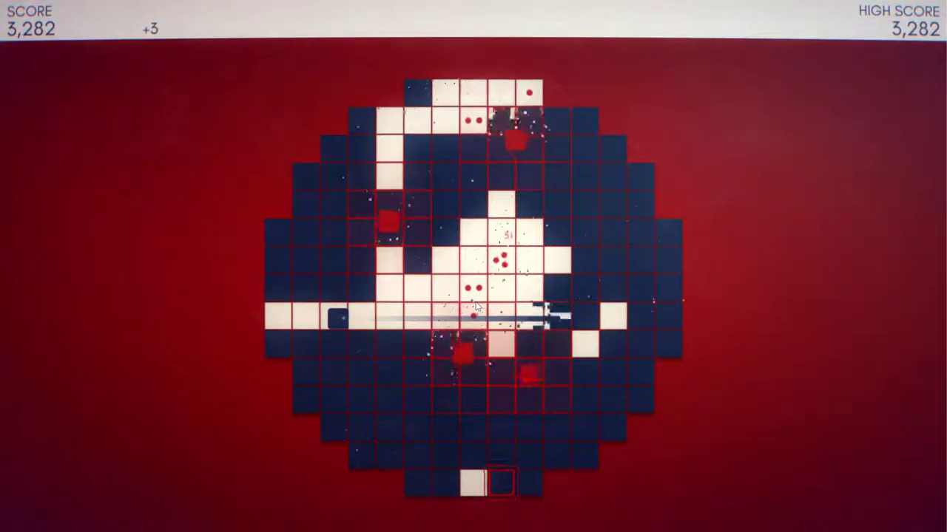
key("Left")
key("Left")
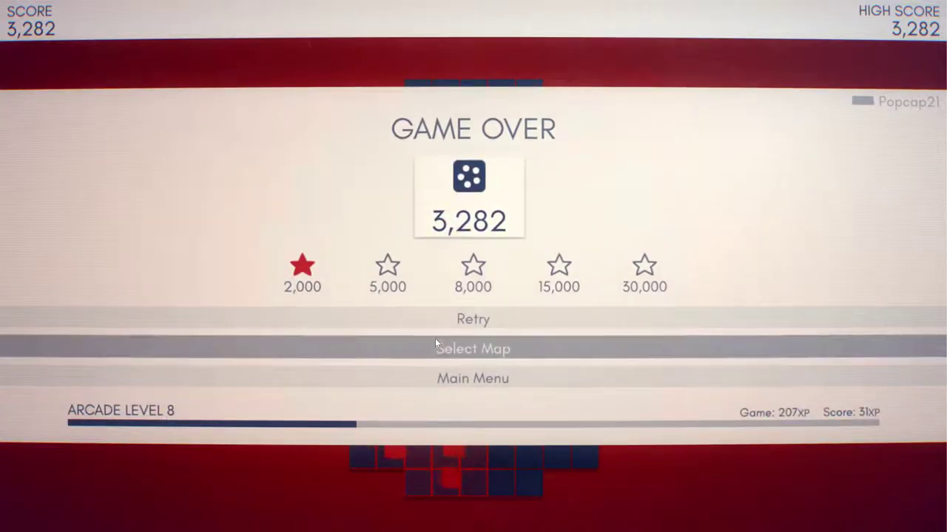
left_click(438, 344)
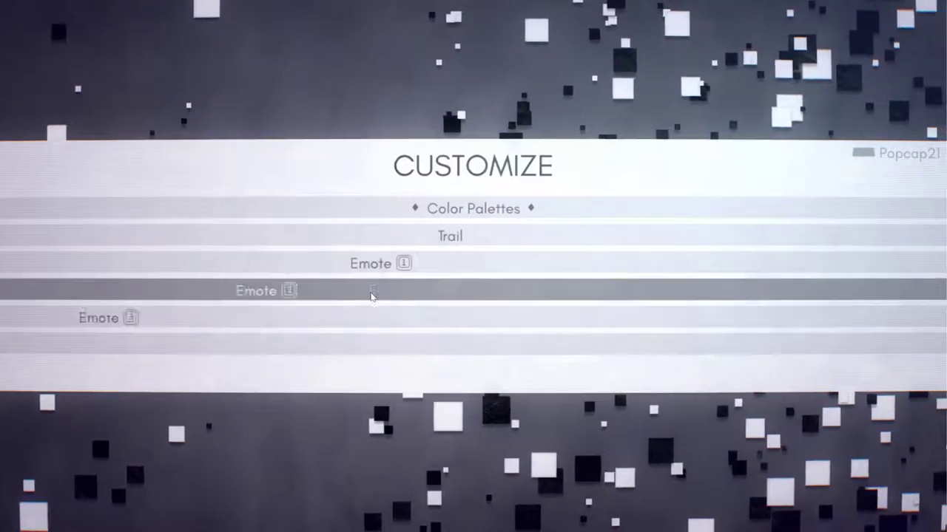
Apply the blue-and-yellow colour palette after previewing the yellow, white and black one
left_click(459, 210)
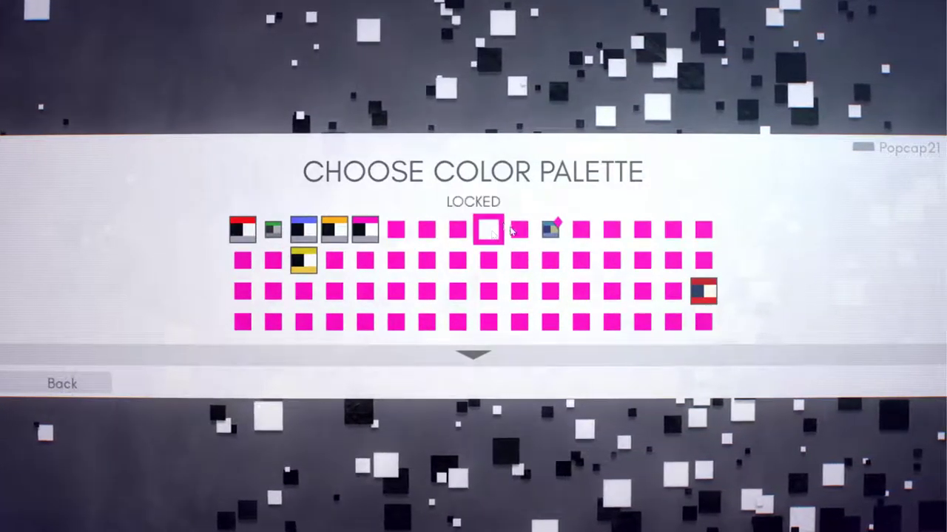
left_click(555, 233)
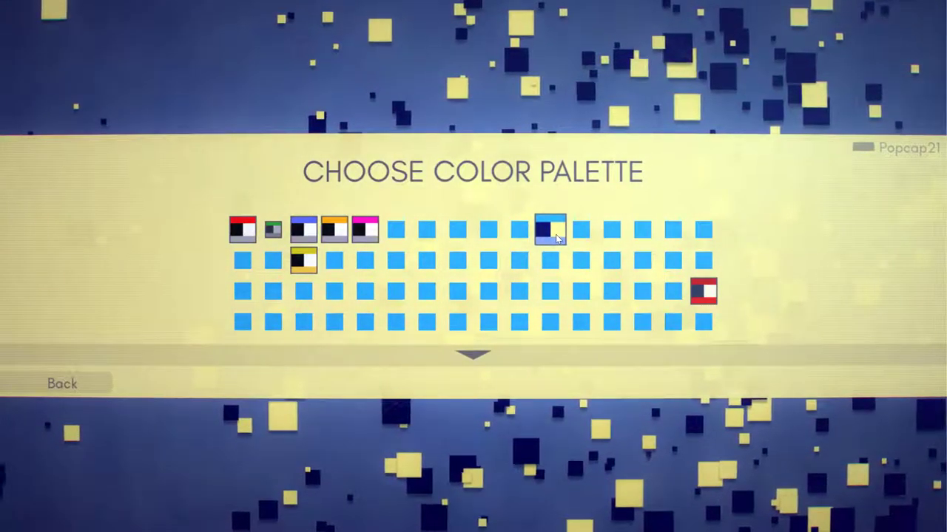
left_click(305, 261)
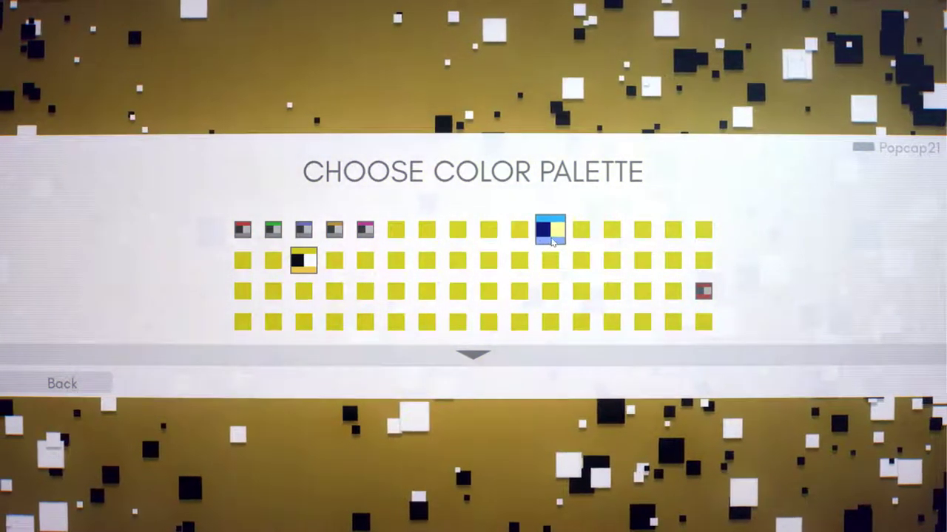
left_click(548, 235)
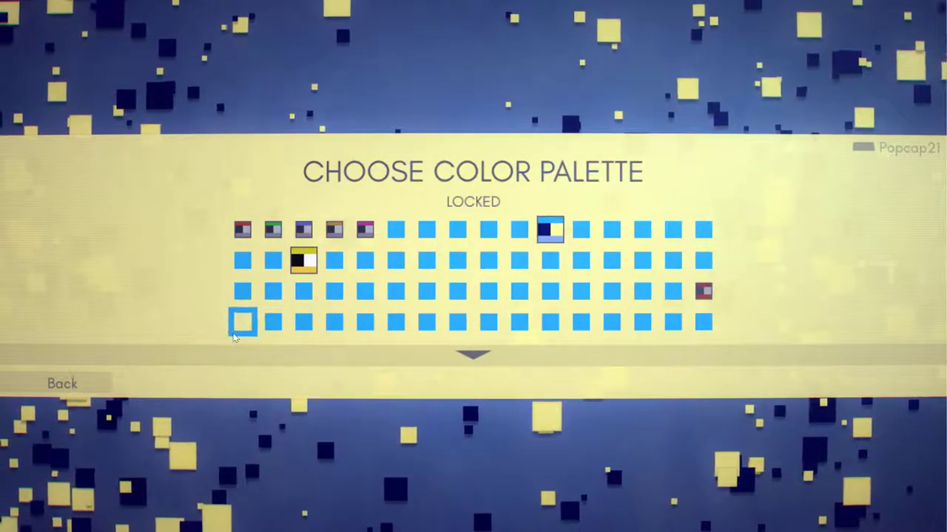
left_click(91, 375)
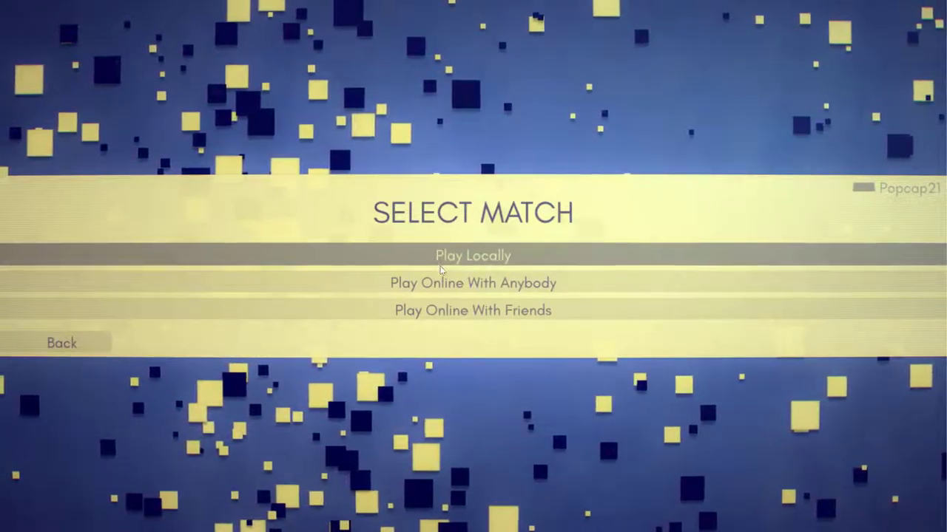
Start a local match by choosing Play Locally and Start Game, then picking a map
left_click(457, 259)
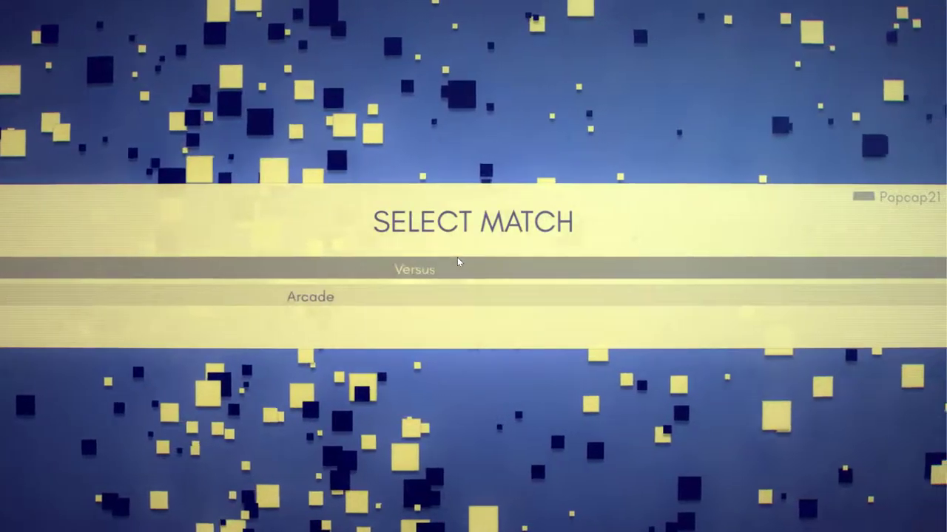
left_click(477, 272)
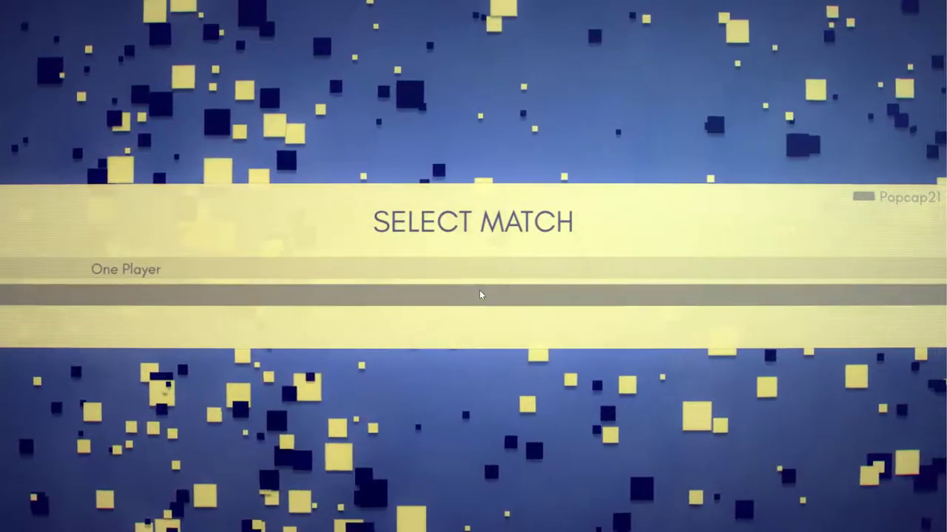
left_click(479, 294)
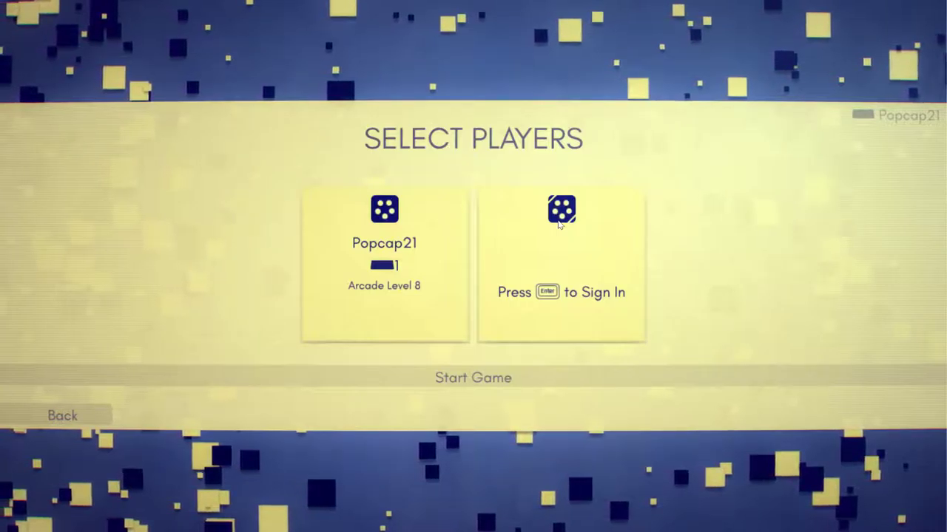
key("Down")
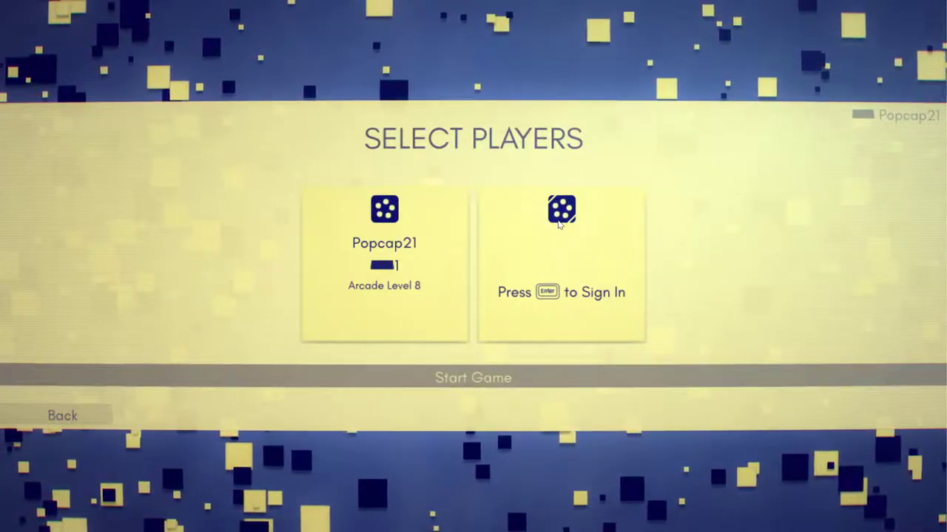
key("Return")
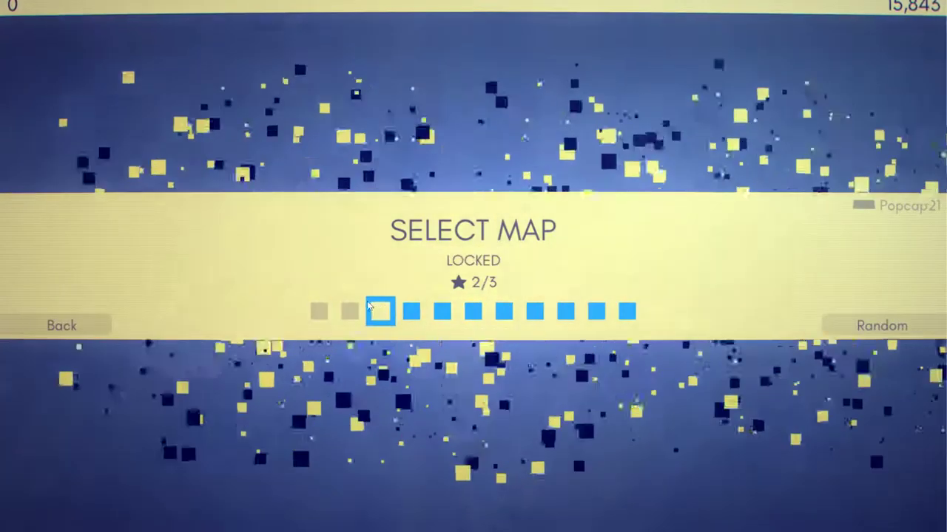
left_click(351, 306)
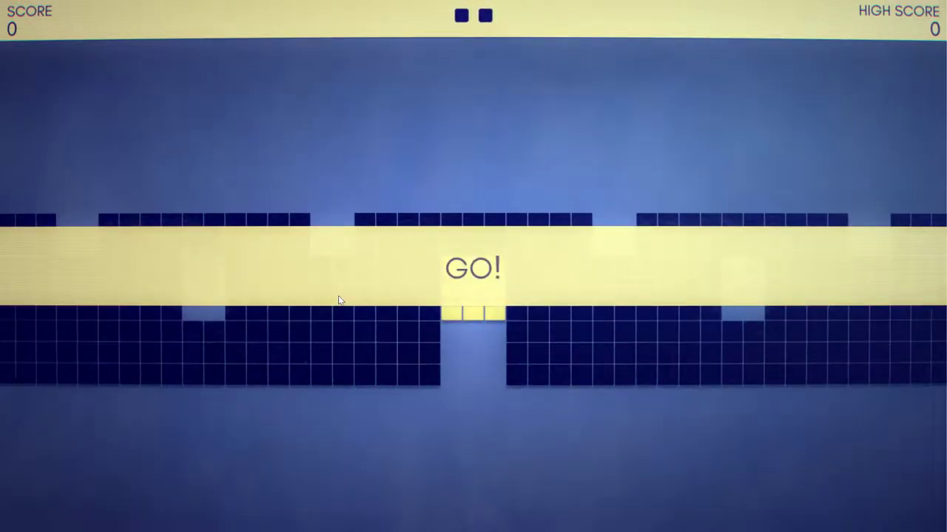
Blast blue enemies with chain explosions until the round ends at 454 points
key("Right")
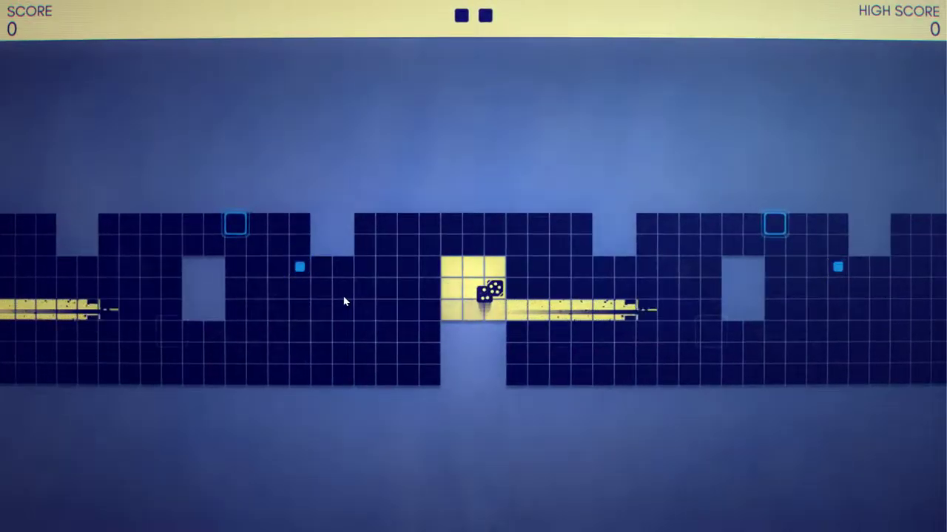
key("Up")
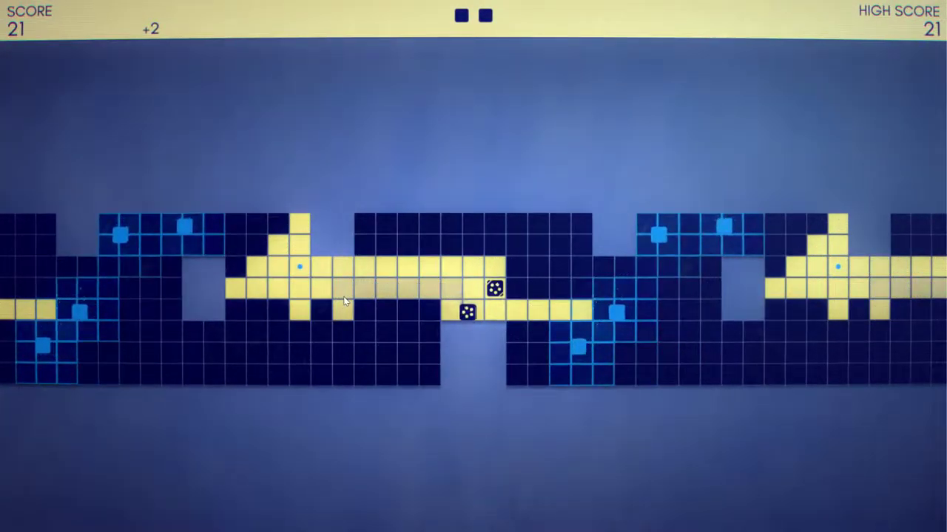
key("Right")
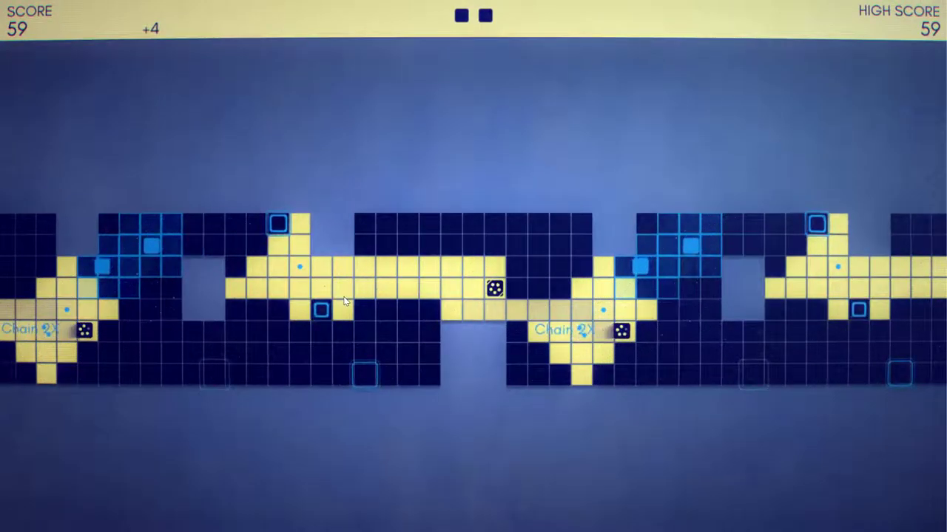
key("Up")
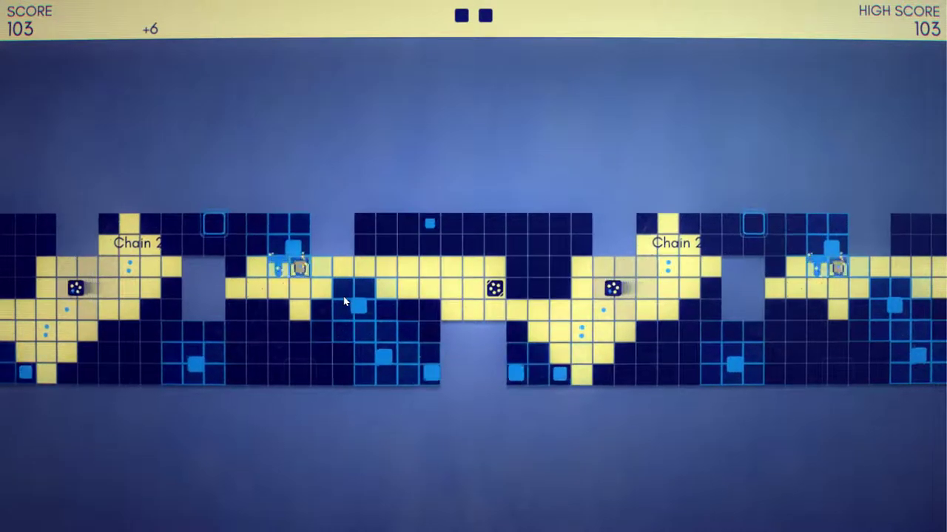
key("Down")
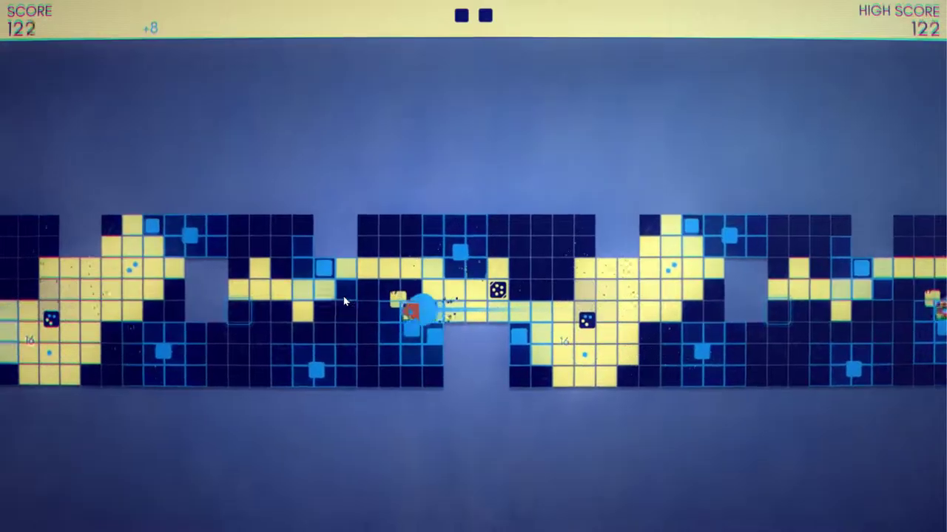
key("Down")
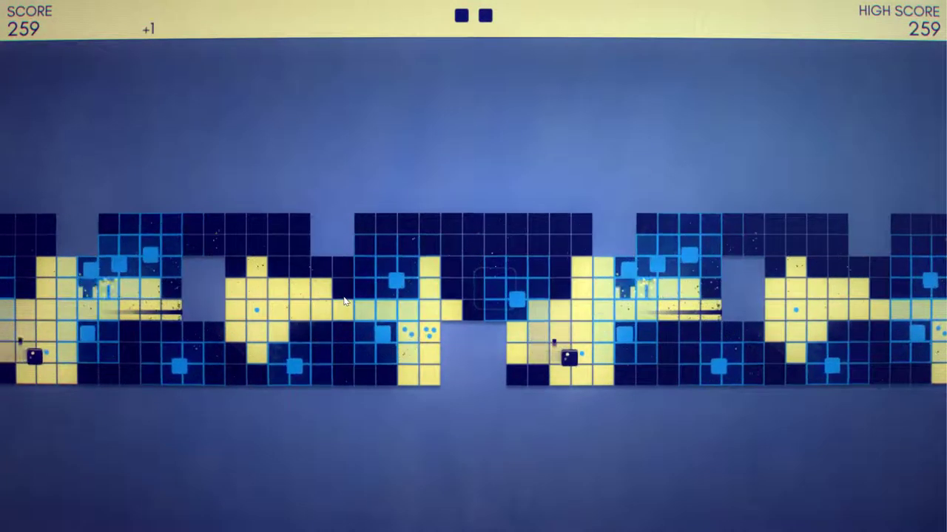
key("Up")
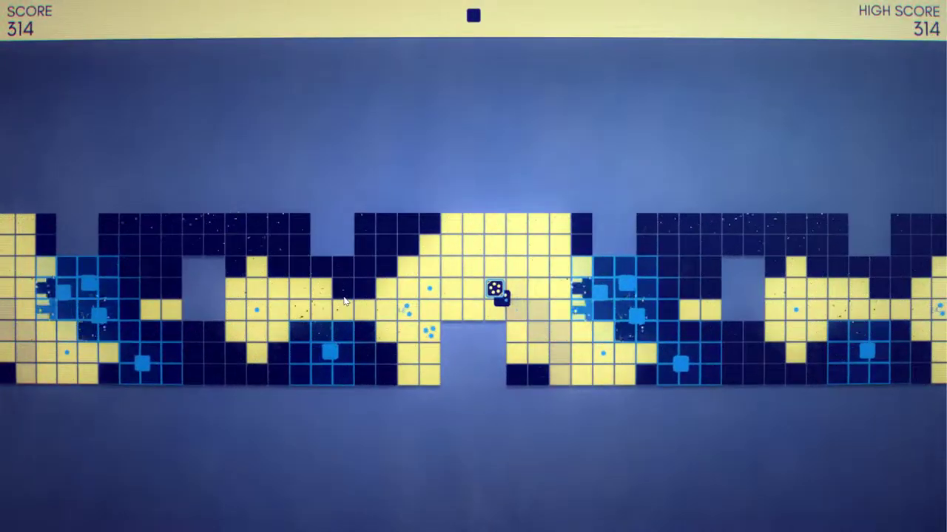
key("Down")
key("Up")
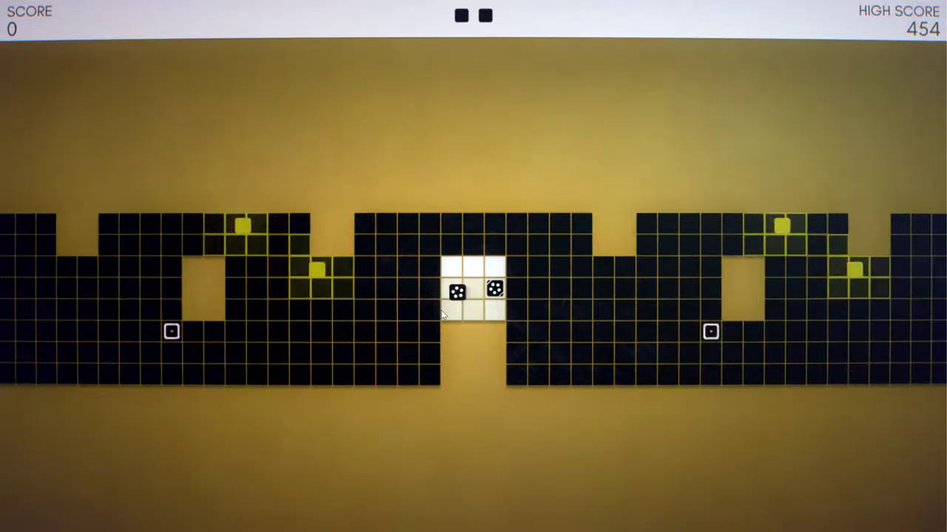
Shoot yellow targets around the centre die, raising the gold-and-black round to 1,942
left_click(442, 315)
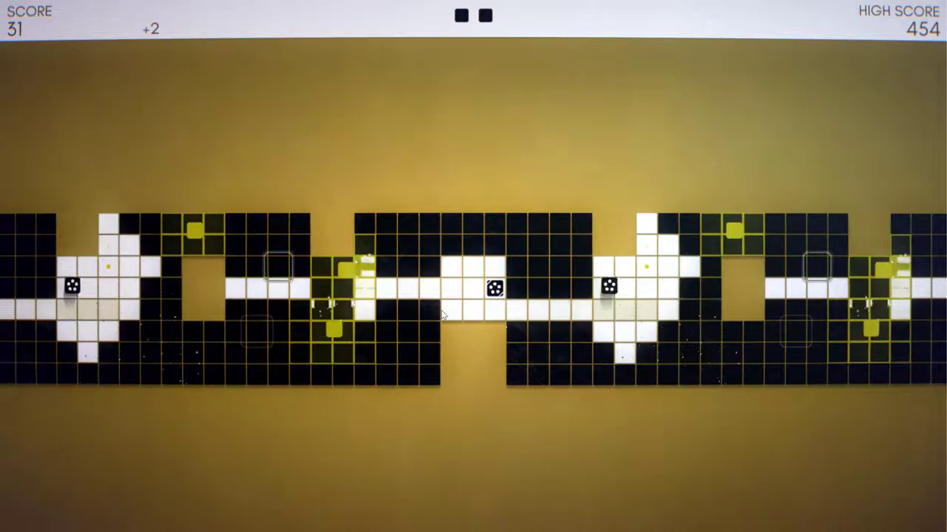
left_click(442, 315)
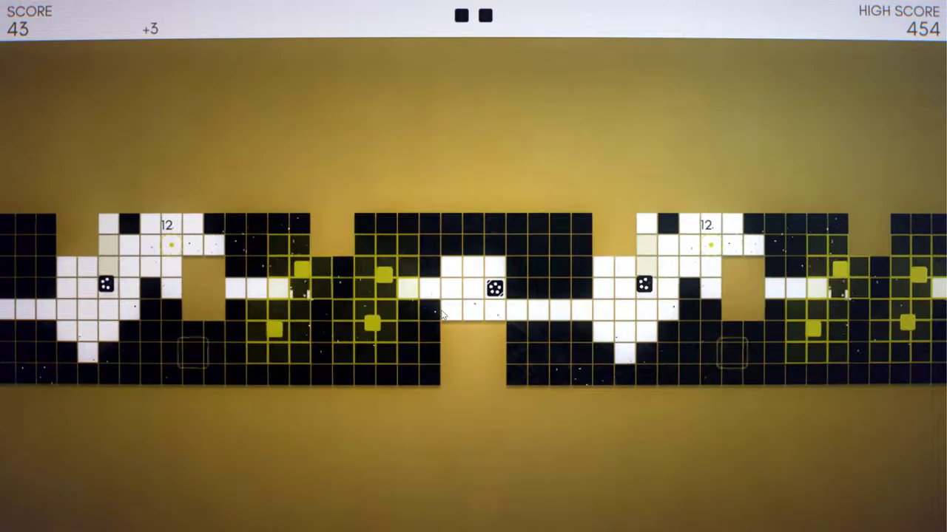
left_click(442, 315)
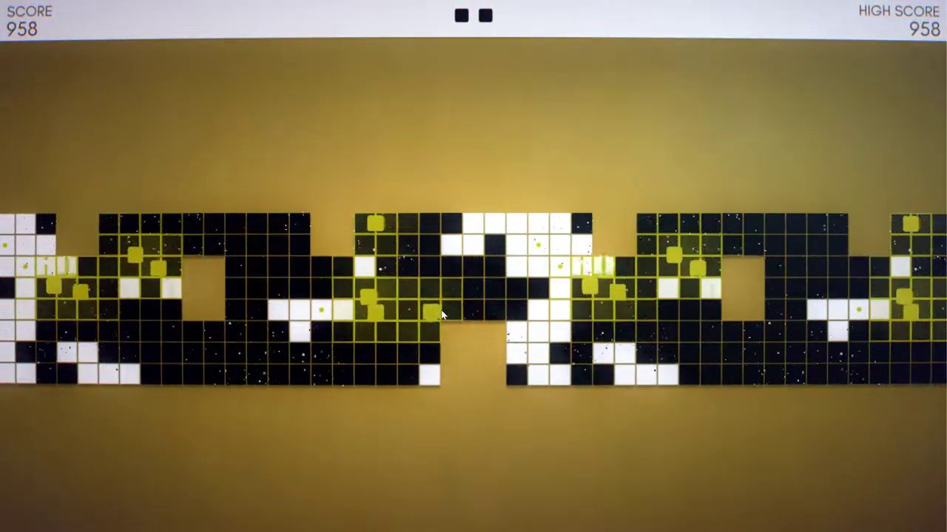
left_click(441, 314)
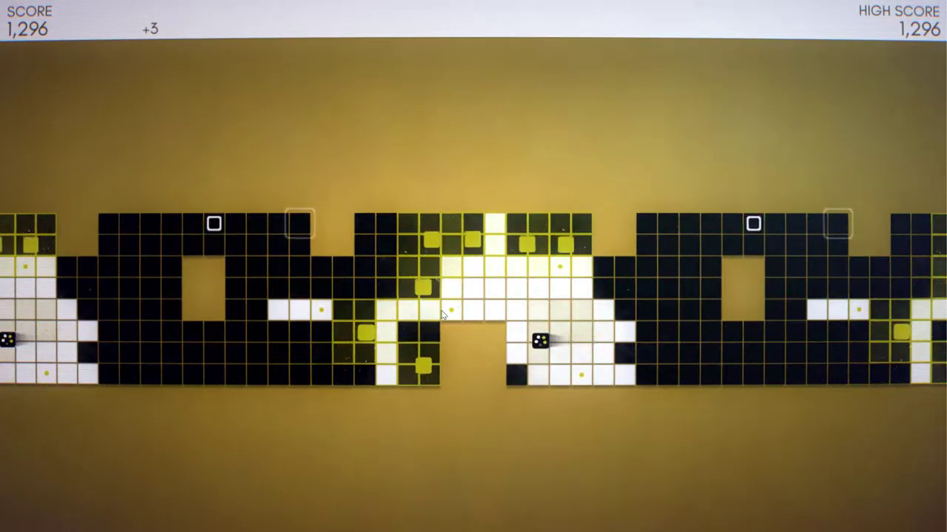
key("Right")
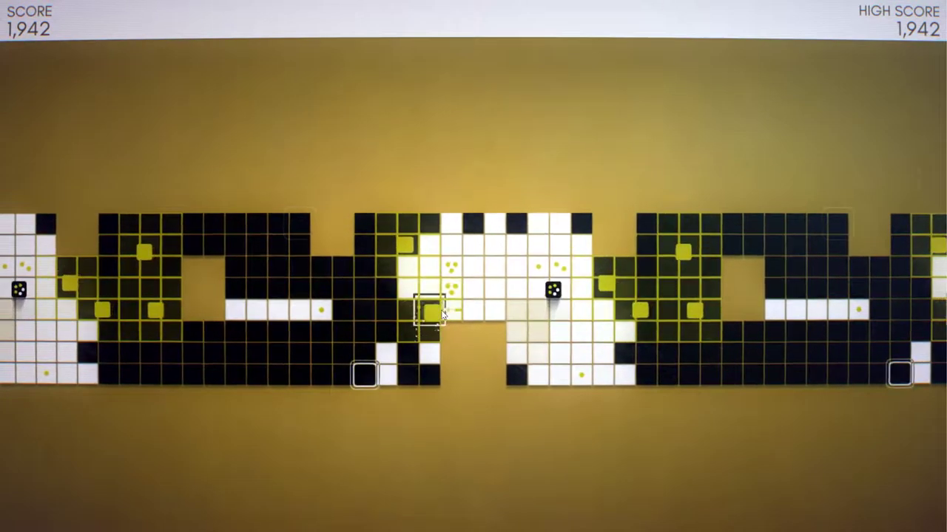
Sweep the die down-right, then up-right across the board, chaining enemy kills
key("Down")
key("Right")
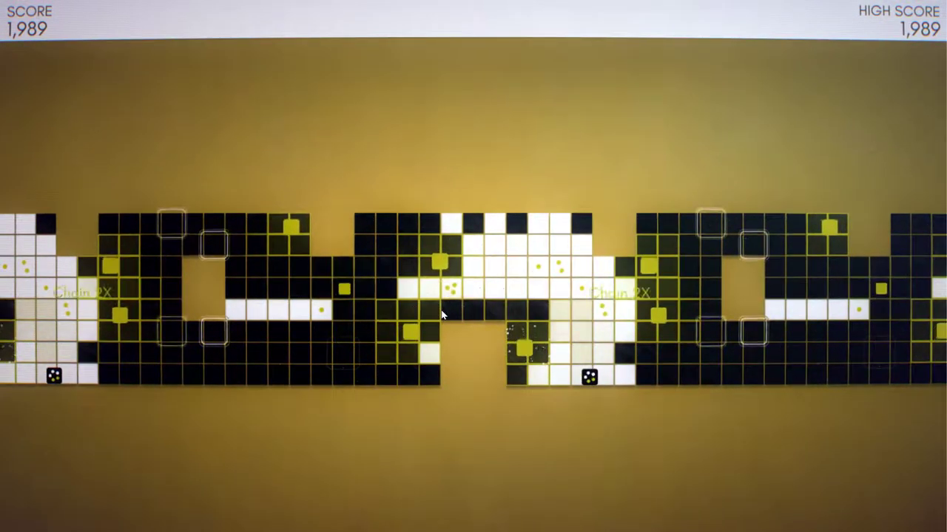
key("Right")
key("Up")
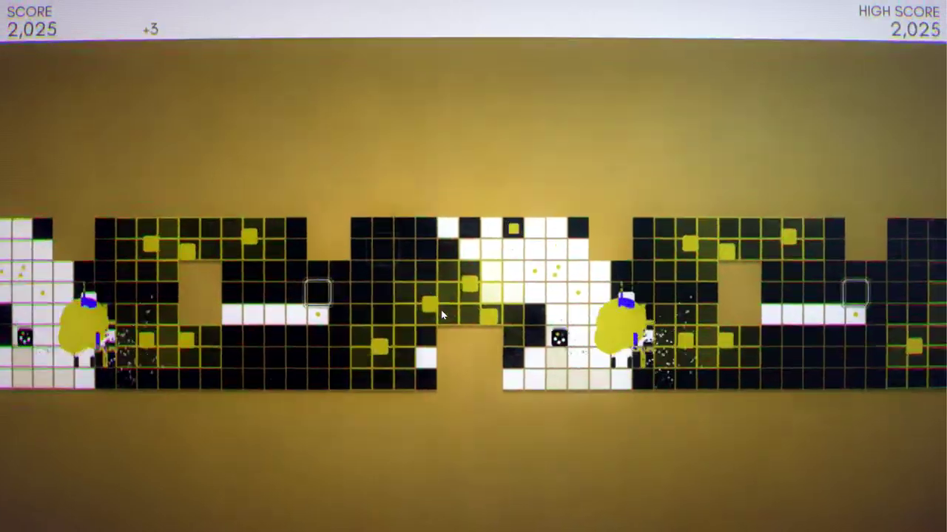
key("Right")
key("Left")
key("Down")
key("Down")
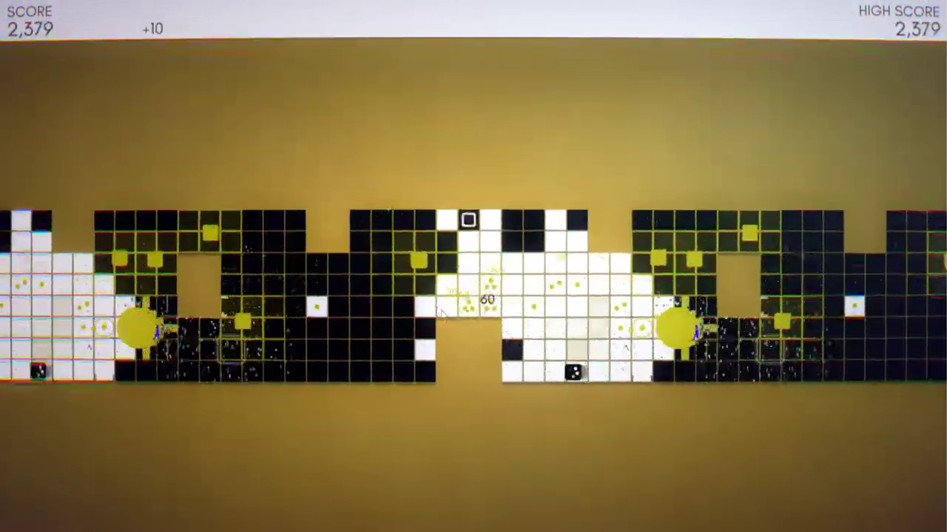
key("Up")
key("Up")
key("Up")
Work down and around the grid, shooting enemies to build a 4X chain
key("Down")
key("Down")
key("Down")
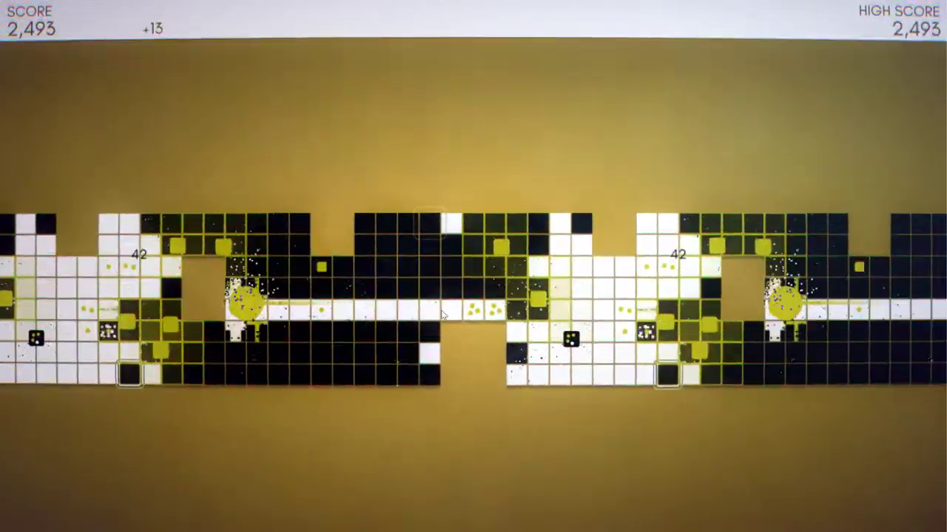
key("Down")
key("Down")
key("Left")
key("Down")
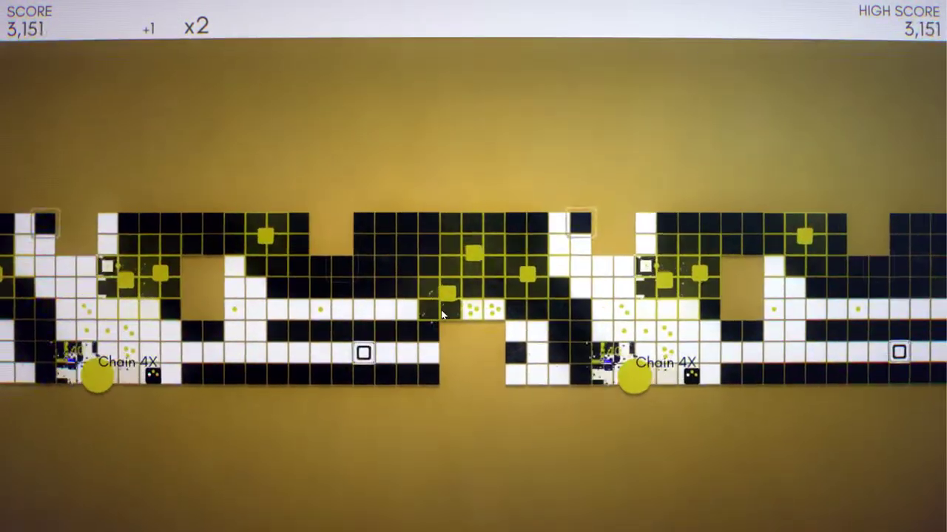
key("Up")
key("Down")
key("Up")
key("Left")
key("Left")
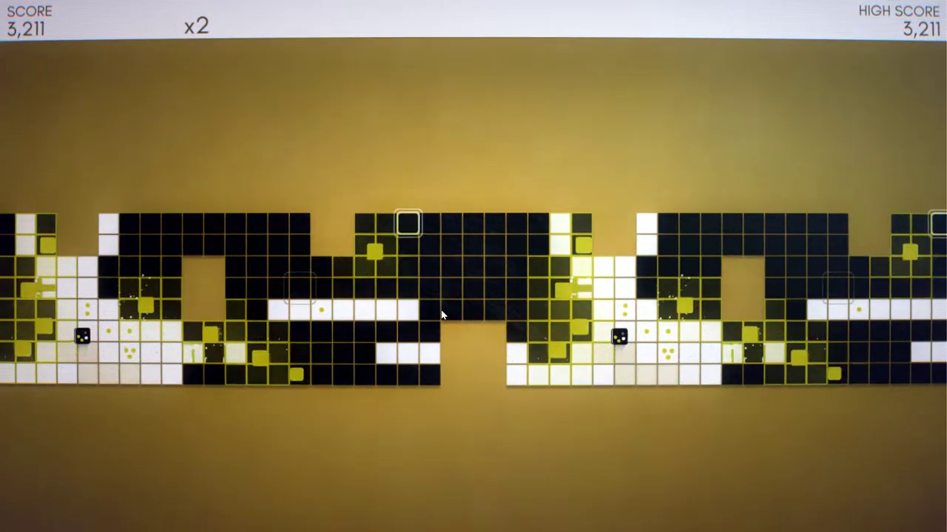
key("Down")
key("Down")
key("Right")
key("Left")
key("Left")
key("Left")
key("Up")
key("Up")
key("Up")
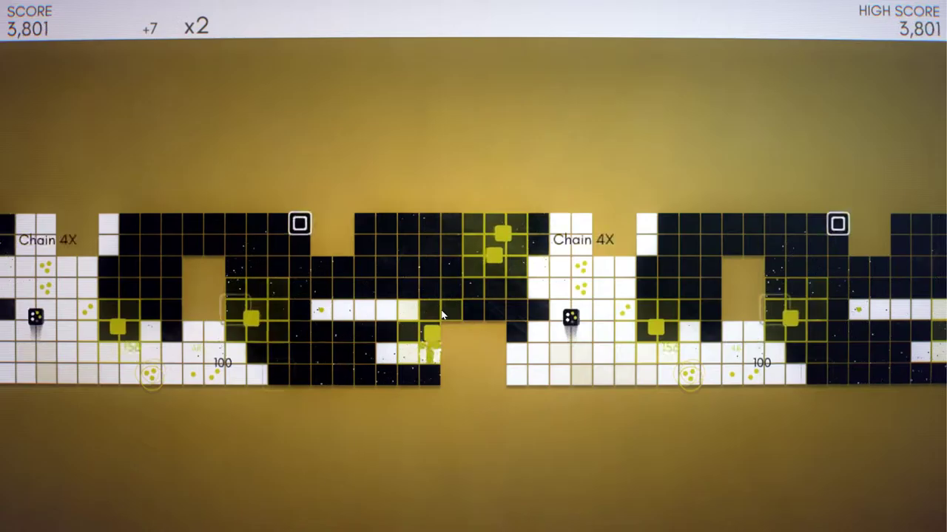
Keep dodging and firing until Game Over shows 4,247 with one star
key("Down")
key("Down")
key("Down")
key("Left")
key("Left")
key("Left")
key("Right")
key("Right")
key("Right")
key("Up")
key("Up")
key("Up")
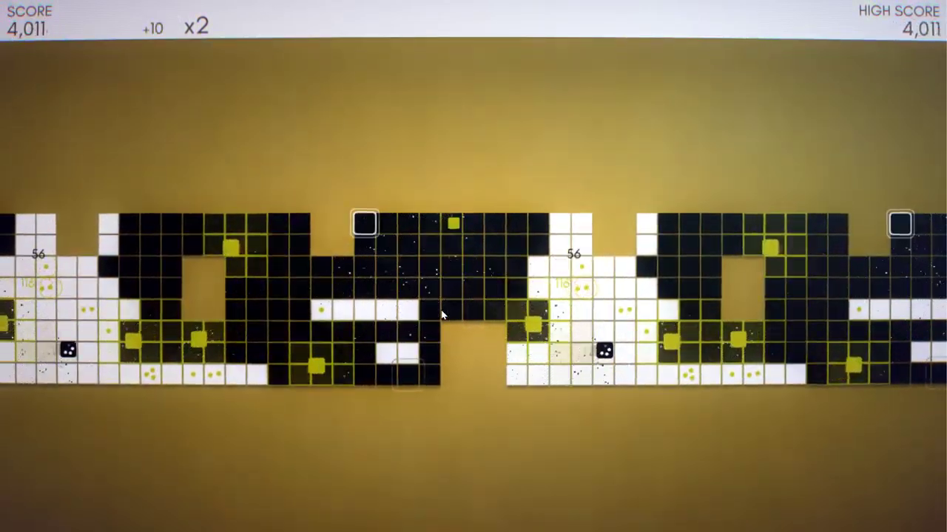
key("Right")
key("Right")
key("Down")
key("Down")
key("Down")
key("Up")
key("Up")
key("Up")
key("Left")
key("Left")
key("Left")
key("Left")
key("Left")
key("Left")
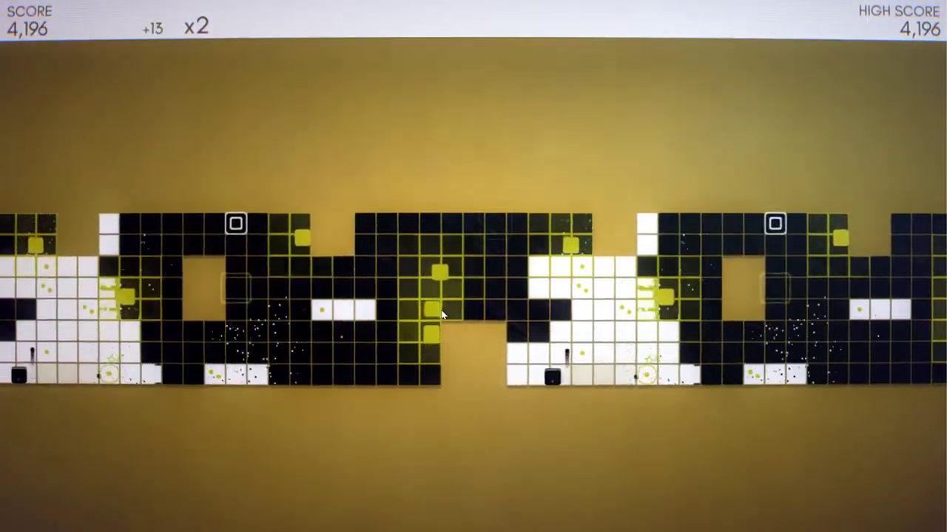
key("Down")
key("Down")
key("Down")
key("Up")
key("Up")
key("Up")
key("Right")
key("Right")
key("Right")
key("Down")
key("Down")
key("Down")
key("Right")
key("Right")
key("Right")
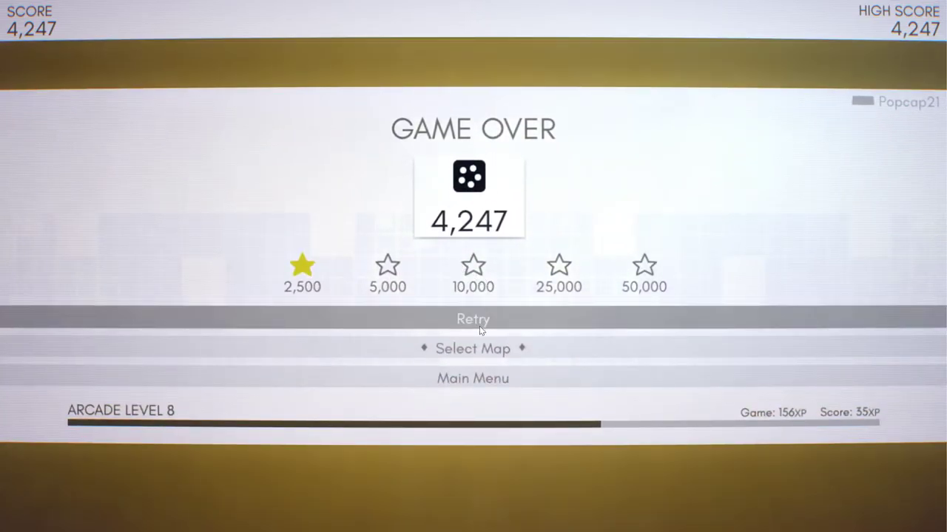
Choose Select Map on the Game Over results to reach the map selection screen
left_click(486, 354)
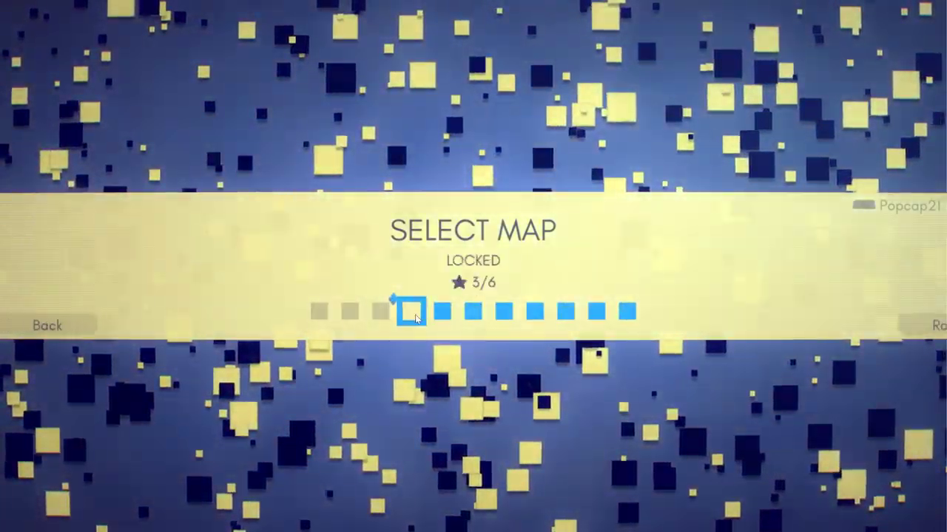